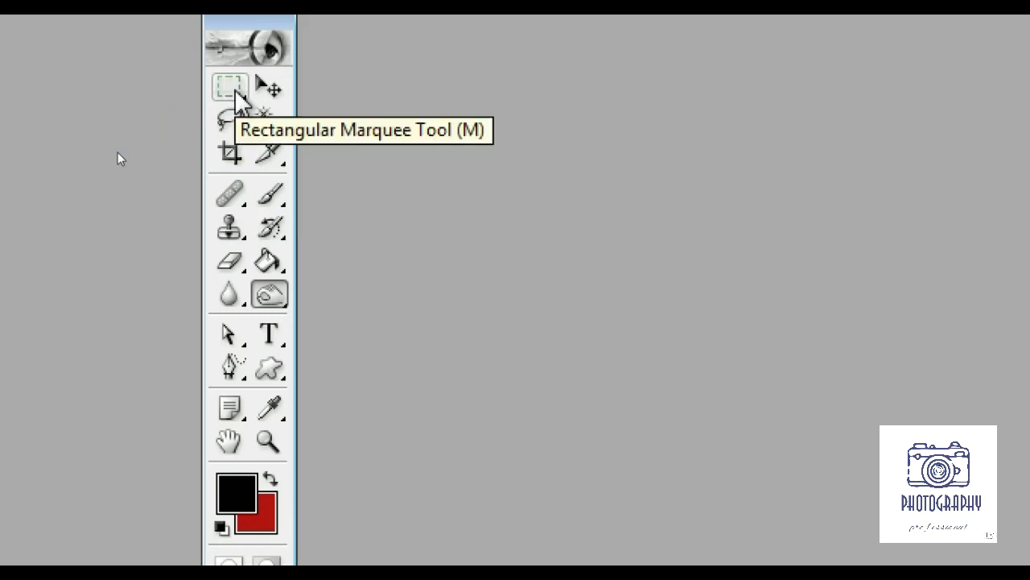
Look through the tools grouped under the Rectangular Marquee, Lasso and Healing Brush tools in the toolbox.
left_click(237, 93)
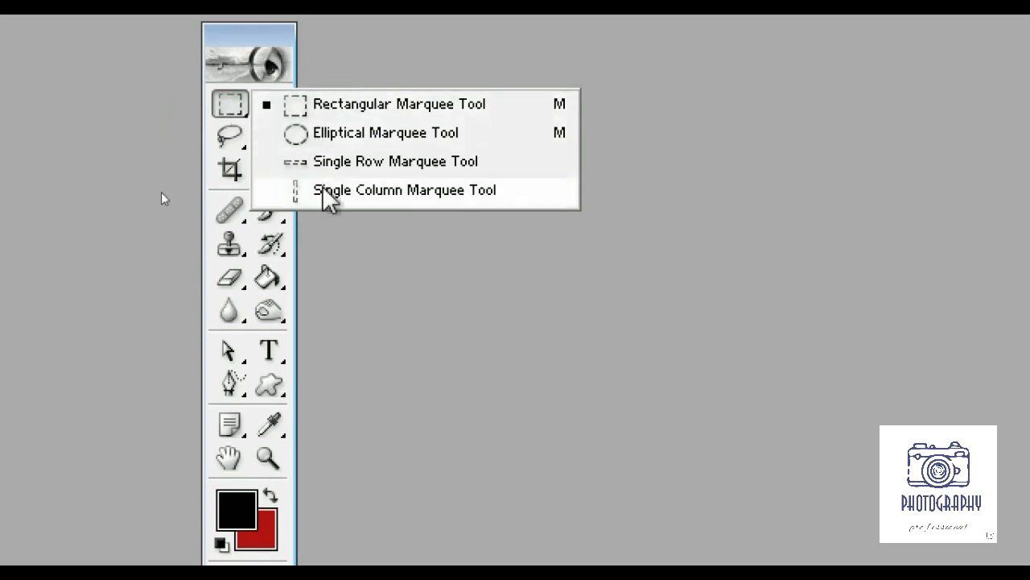
left_click(347, 233)
right_click(241, 140)
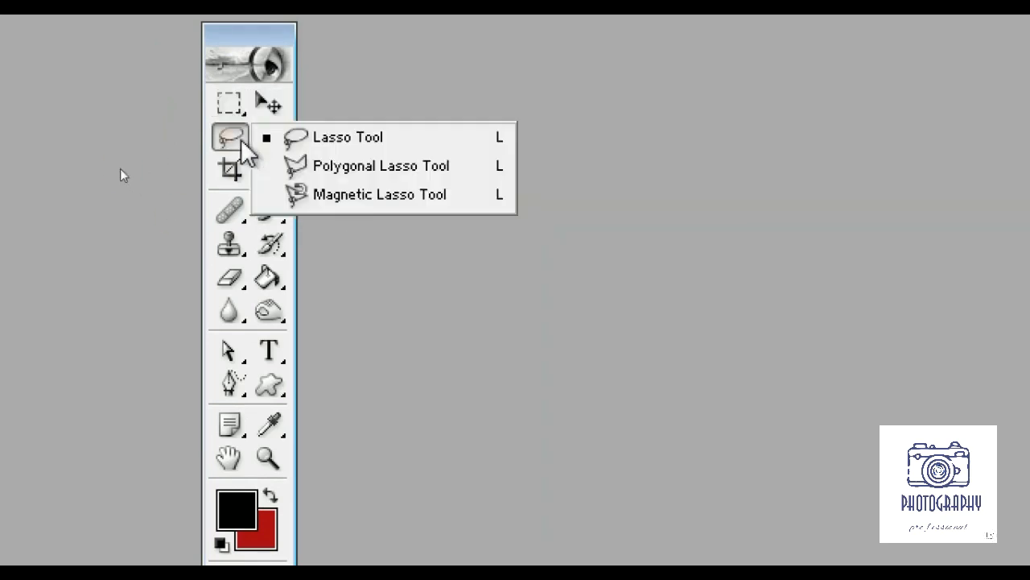
left_click(351, 273)
right_click(234, 216)
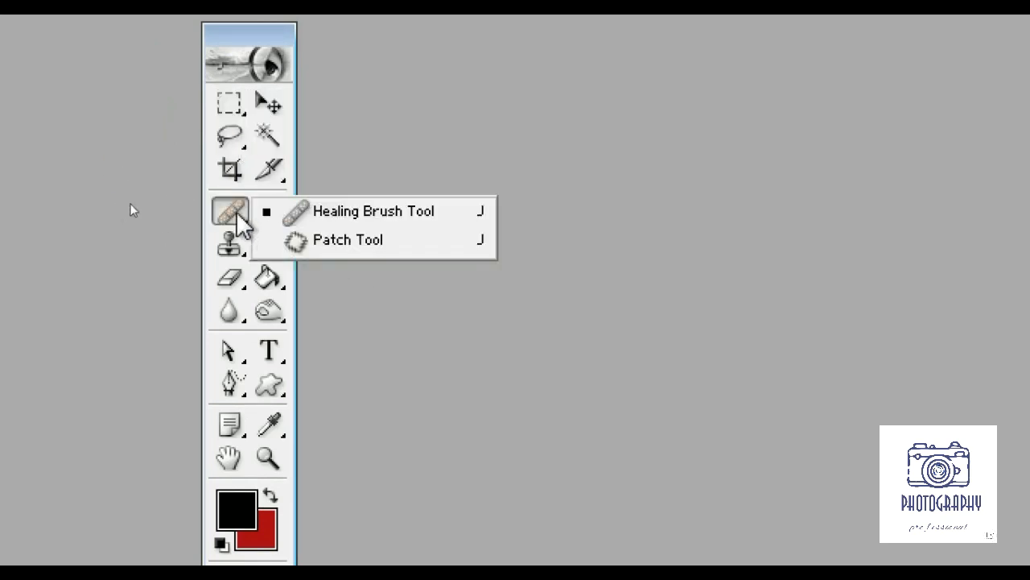
right_click(276, 219)
Look through the tools grouped under the Clone Stamp, Eraser and History Brush tools in the toolbox.
left_click(232, 245)
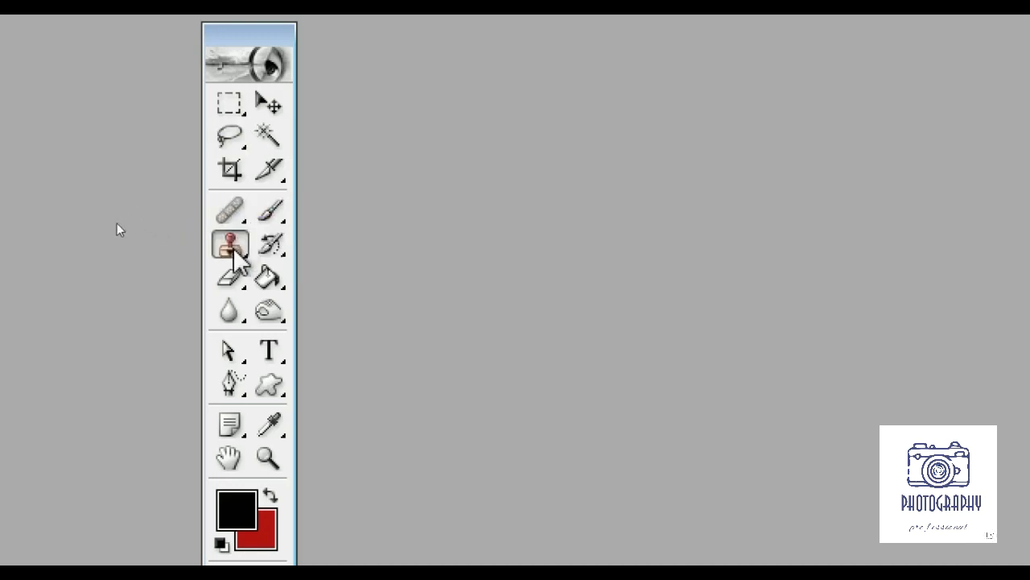
right_click(231, 245)
left_click(237, 282)
right_click(239, 282)
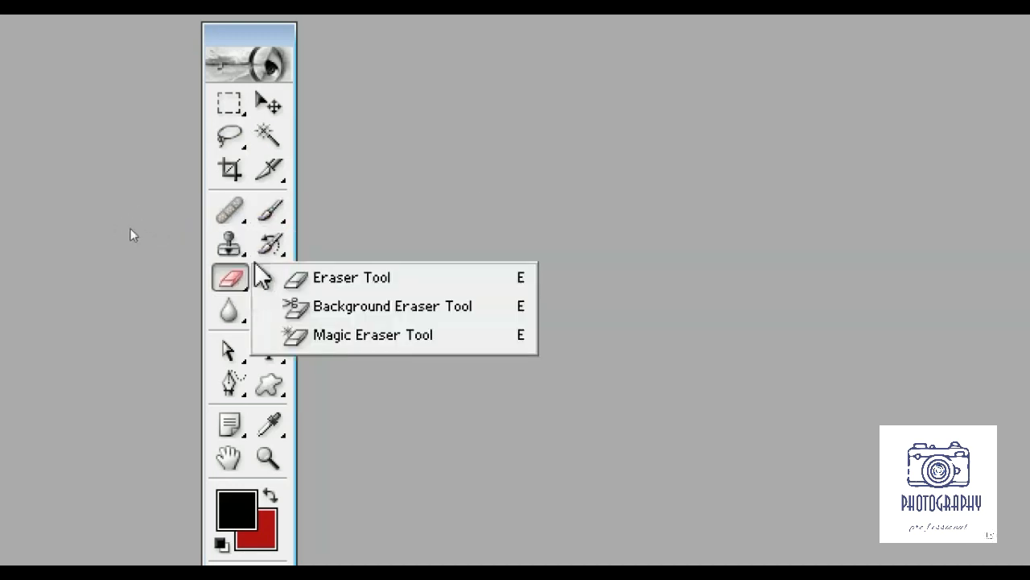
left_click(271, 243)
right_click(274, 242)
Choose the Dodge tool from the Dodge, Burn and Sponge tool group.
left_click(270, 312)
right_click(270, 314)
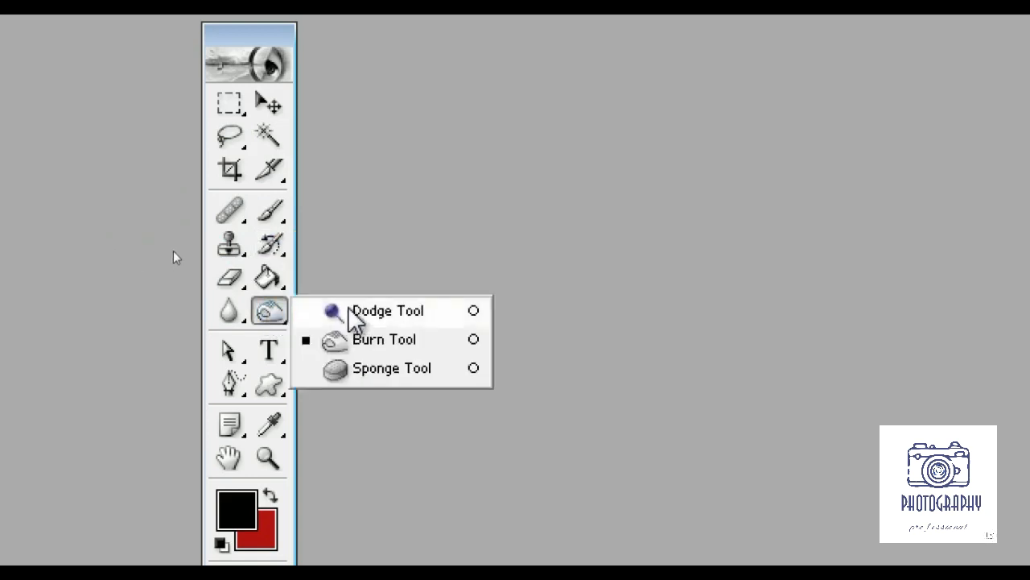
left_click(309, 310)
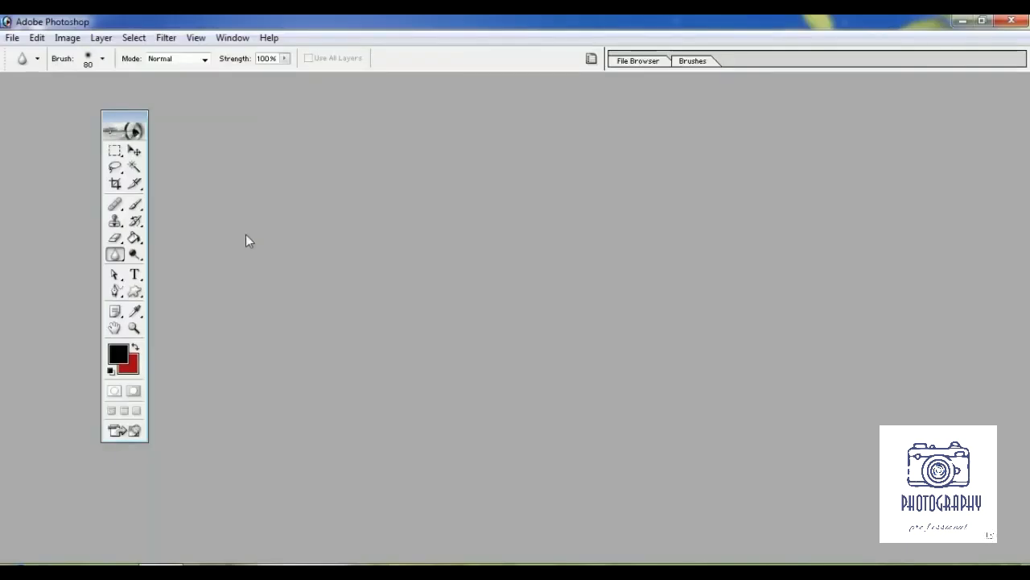
Move the toolbox directly beneath the options bar, and view the Blur and Dodge tools' option settings.
left_click_drag(122, 119, 90, 79)
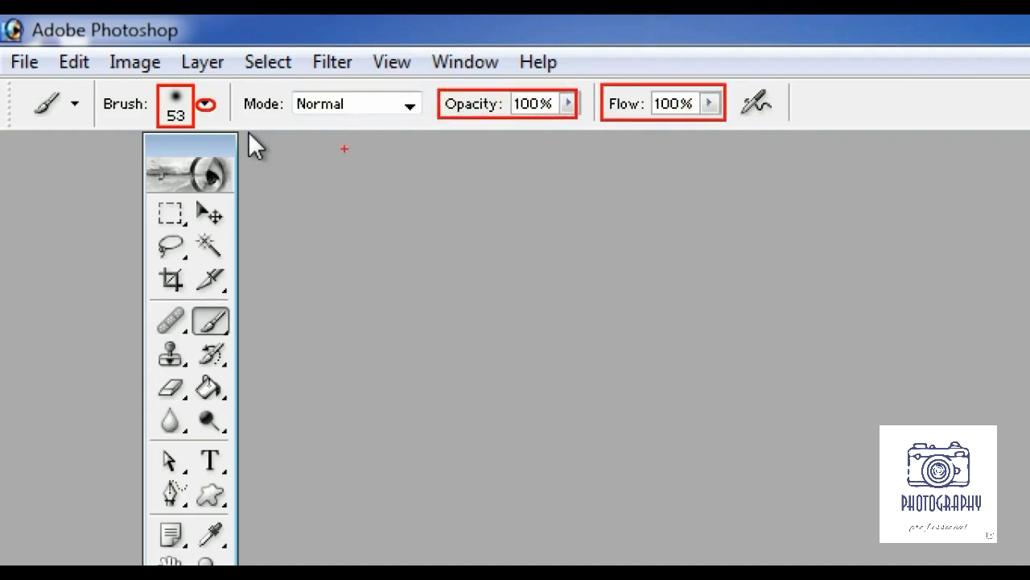
left_click(171, 420)
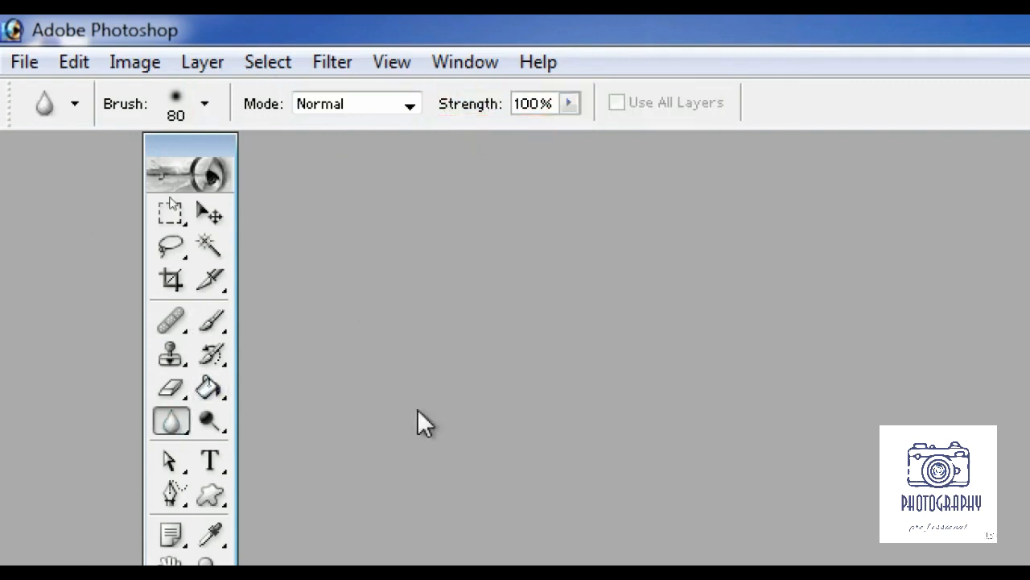
left_click(210, 420)
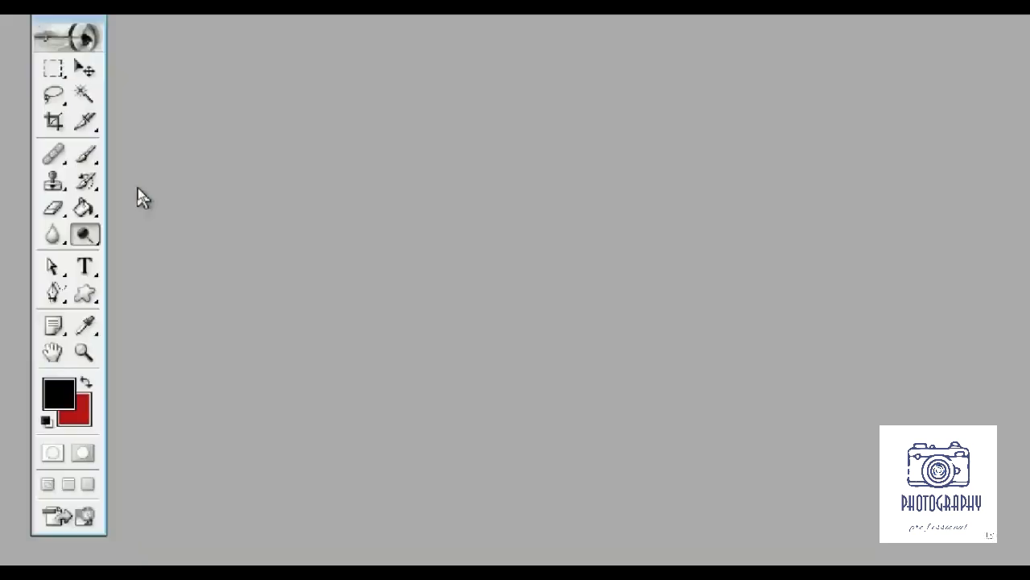
Create a new blank document with the settings offered by default.
key("ctrl+n")
key("Return")
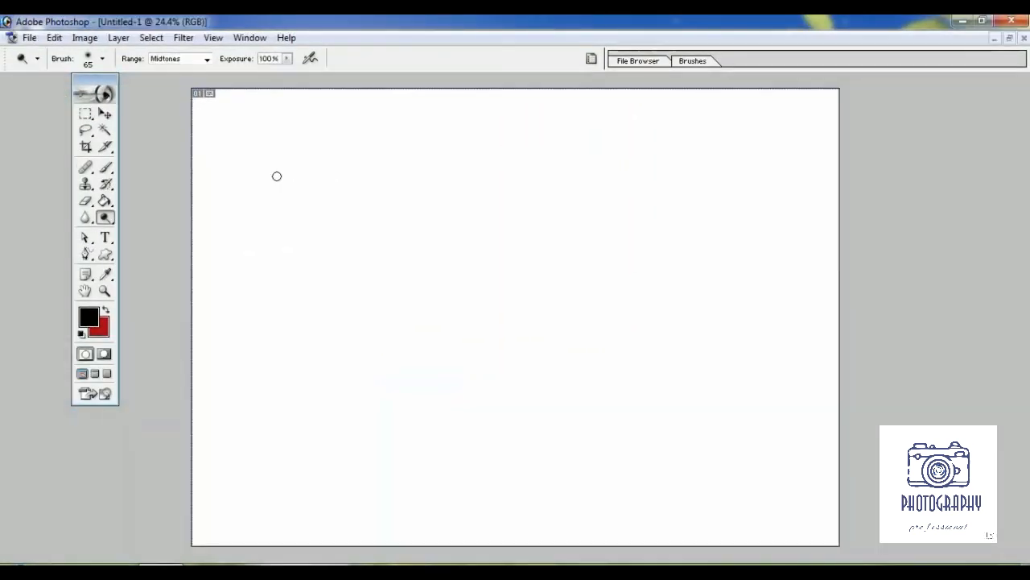
Compare the option settings of the Healing Brush, Brush, Clone Stamp, History Brush, Eraser, Paint Bucket, Blur and Dodge tools.
left_click(85, 166)
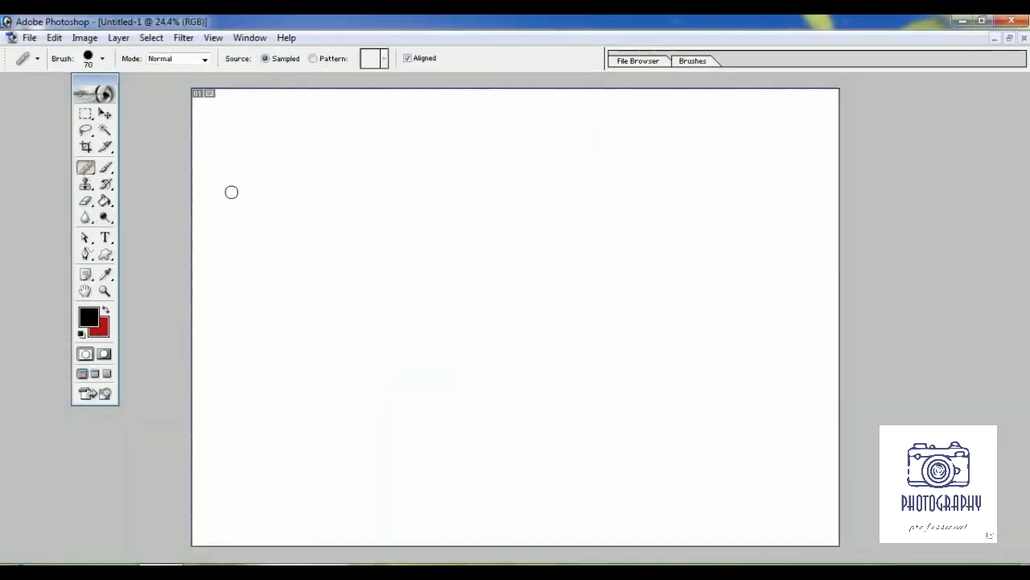
left_click(106, 167)
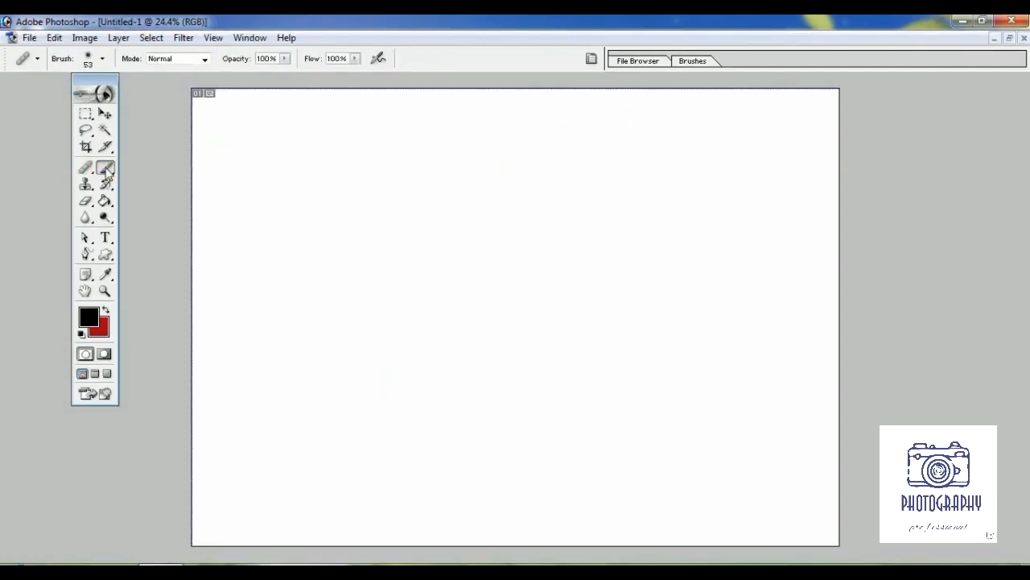
left_click(86, 184)
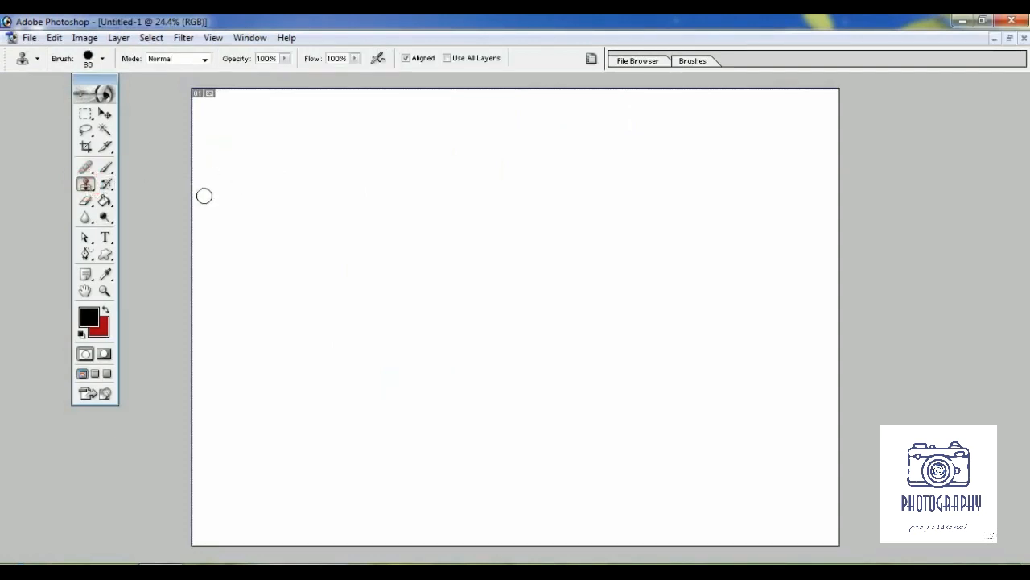
left_click(105, 183)
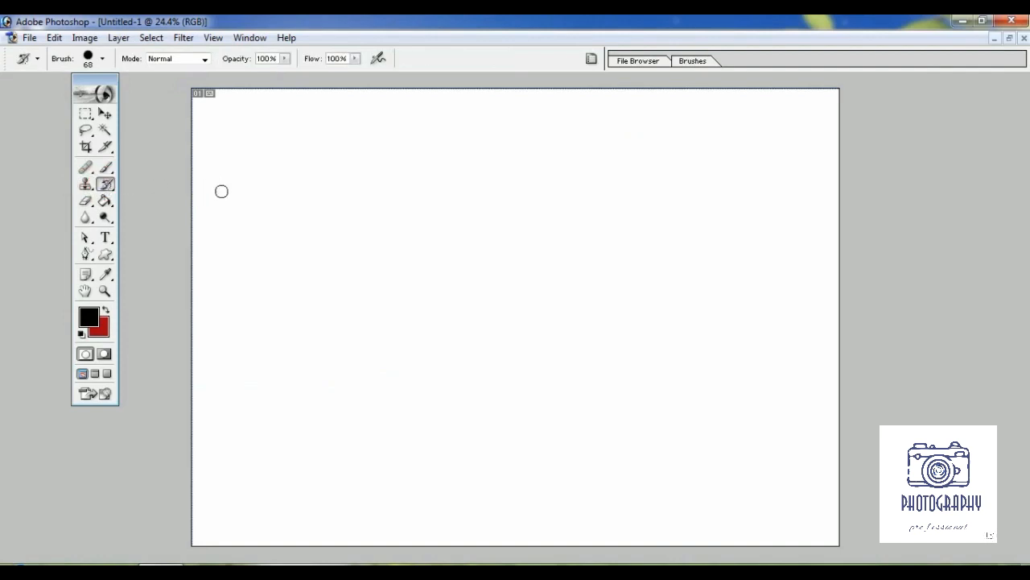
left_click(86, 202)
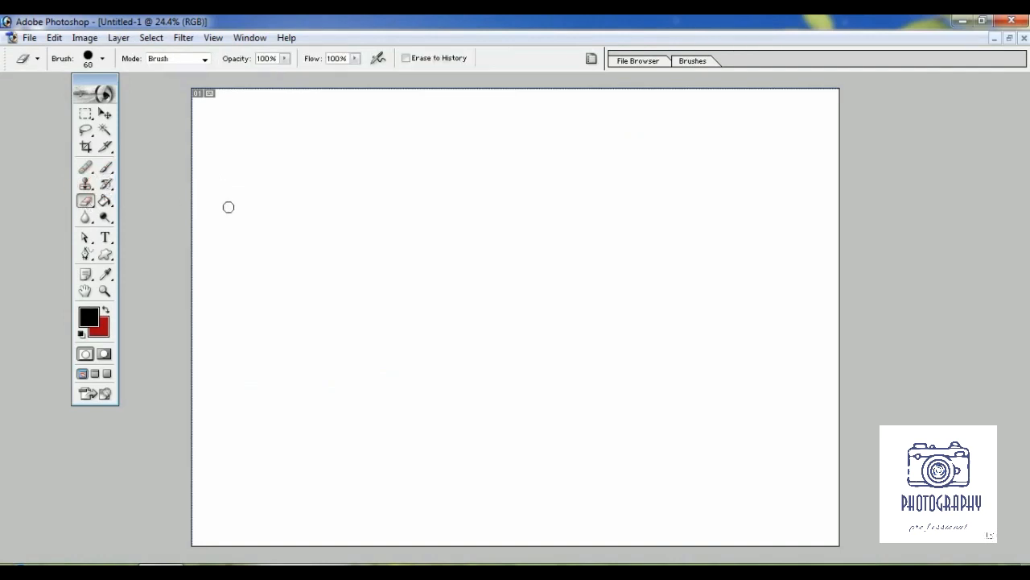
left_click(105, 201)
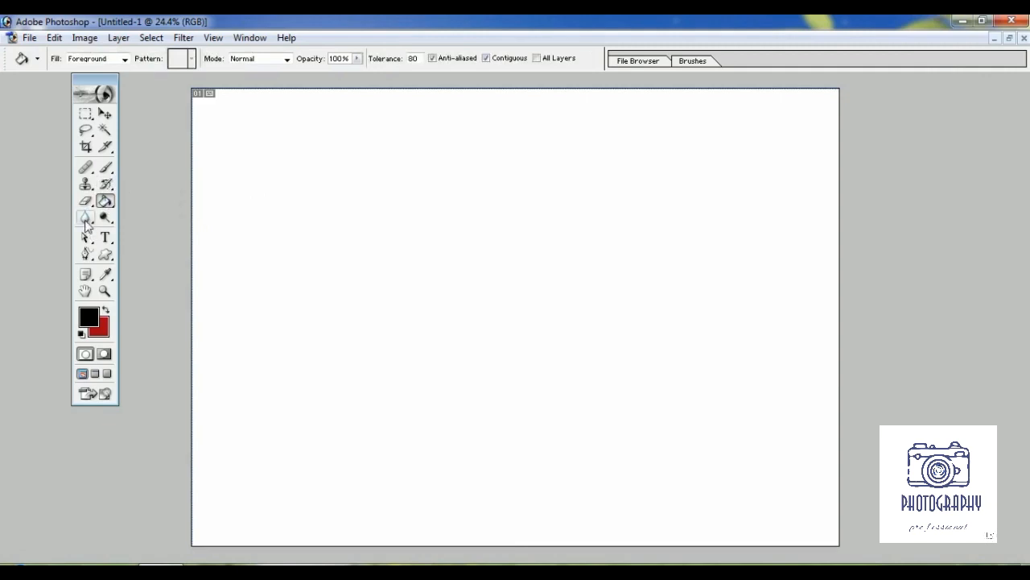
left_click(85, 219)
left_click(104, 219)
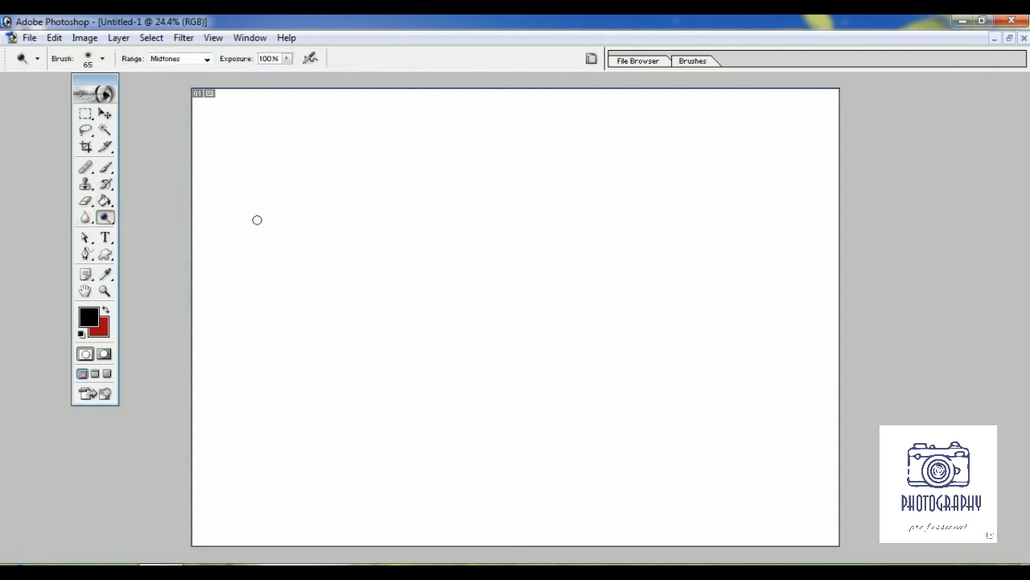
Activate the Brush tool and enlarge its brush size to 1000 px.
left_click(105, 168)
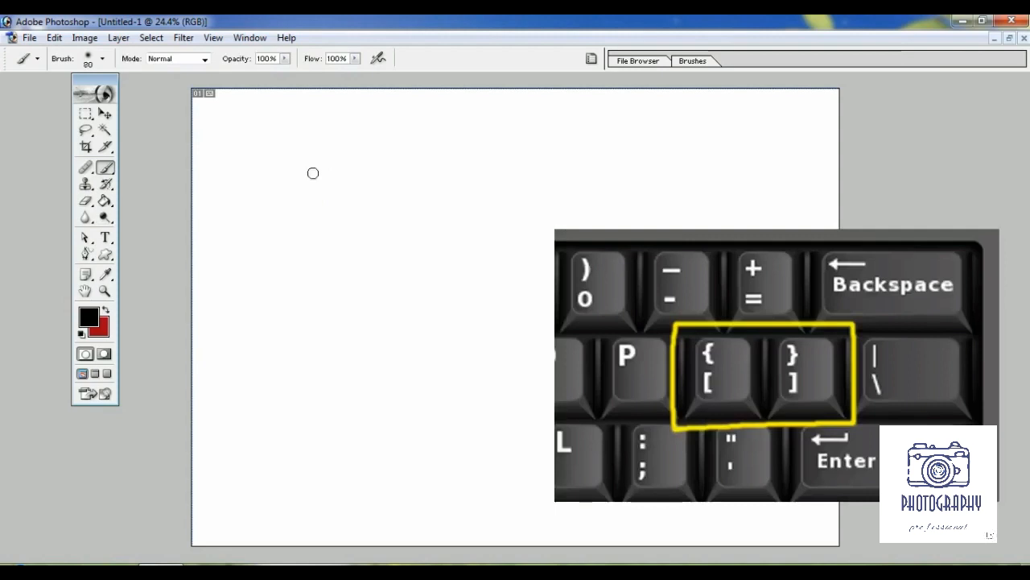
key("bracketright")
key("bracketright")
key("bracketright")
key("bracketright")
key("bracketright")
key("bracketright")
key("bracketright")
key("bracketright")
key("bracketright")
key("bracketright")
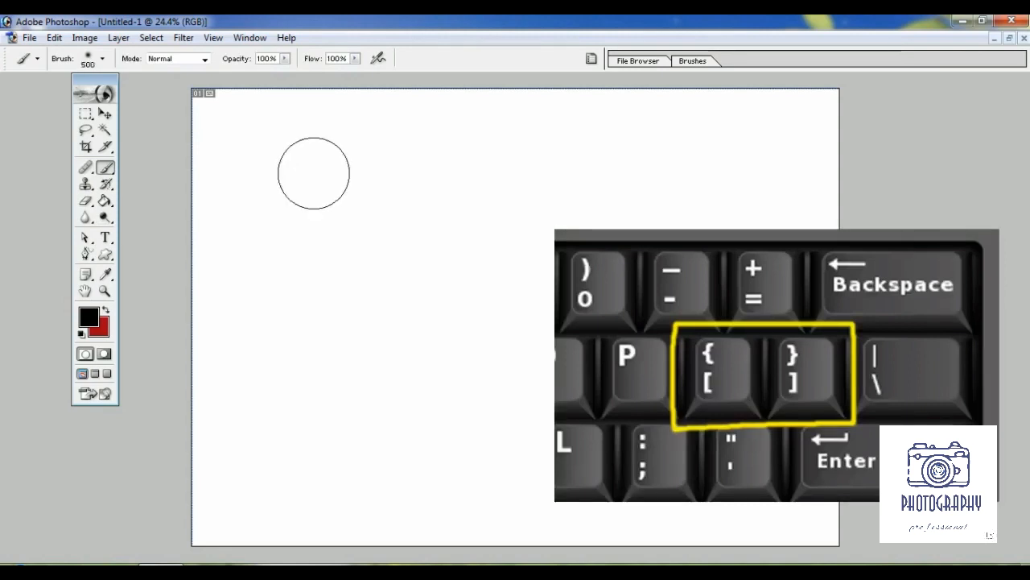
key("bracketright")
key("bracketright")
key("bracketright")
key("bracketright")
key("bracketright")
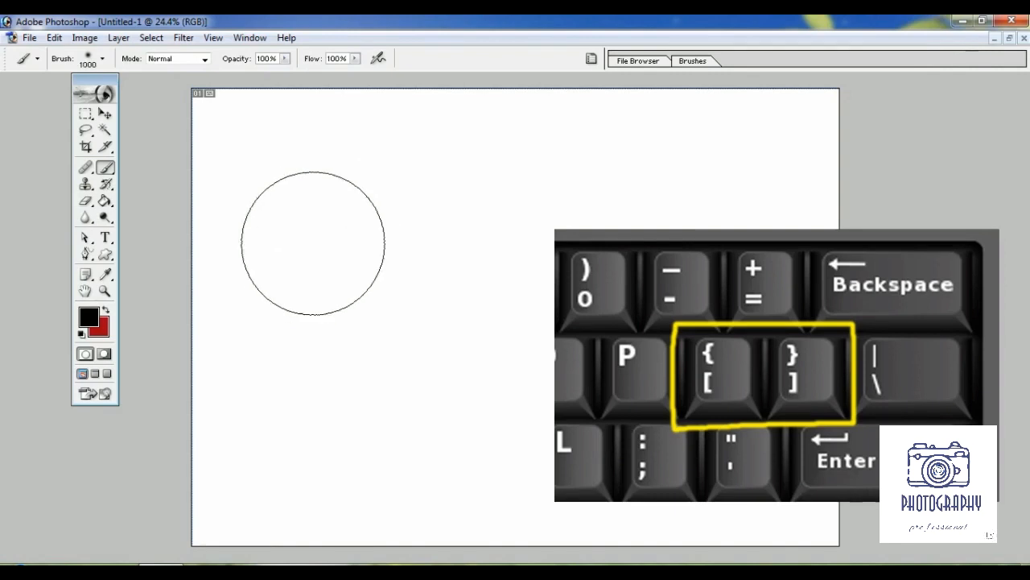
Reduce the Brush tool's size to below 200 px.
key("bracketleft")
key("bracketleft")
key("bracketleft")
key("bracketleft")
key("bracketleft")
key("bracketleft")
key("bracketleft")
key("bracketleft")
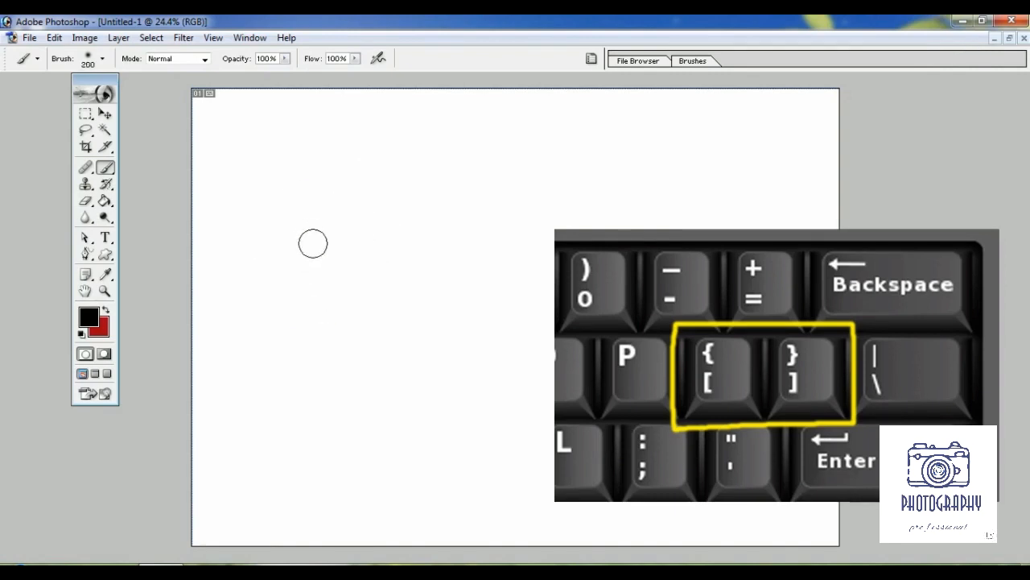
key("bracketleft")
key("bracketleft")
Enlarge the Brush tool's size to 500 px.
key("bracketright")
key("bracketright")
key("bracketright")
key("bracketright")
key("bracketright")
key("bracketright")
key("bracketright")
key("bracketright")
key("bracketright")
key("bracketright")
key("bracketright")
key("bracketright")
key("bracketright")
key("bracketright")
key("bracketright")
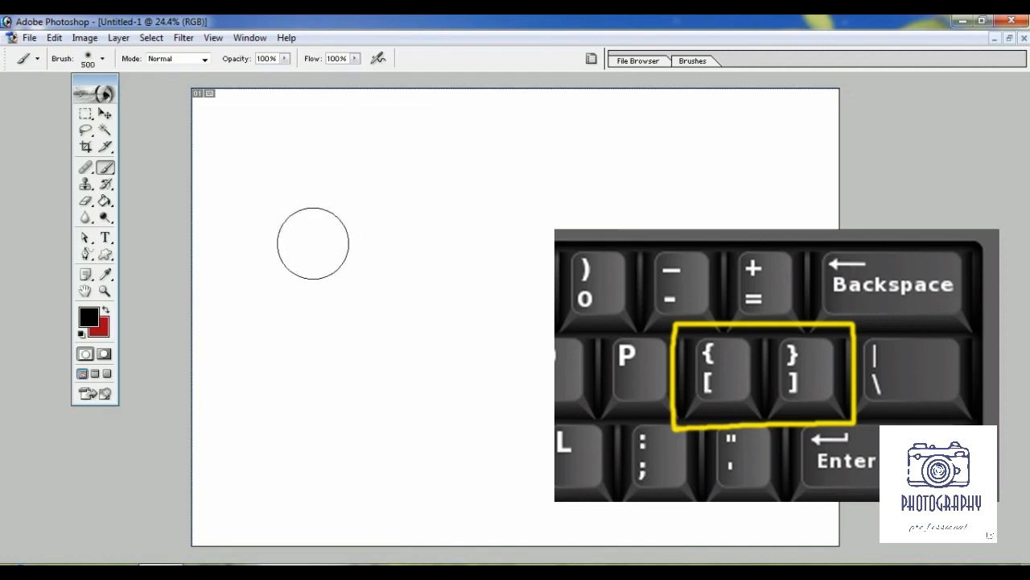
Reduce the Brush tool's size to 150 px and switch to the Blur tool.
key("bracketleft")
key("bracketleft")
key("bracketleft")
key("bracketleft")
key("bracketleft")
key("bracketleft")
key("bracketleft")
key("bracketleft")
key("bracketleft")
key("bracketleft")
key("bracketleft")
key("bracketleft")
key("bracketleft")
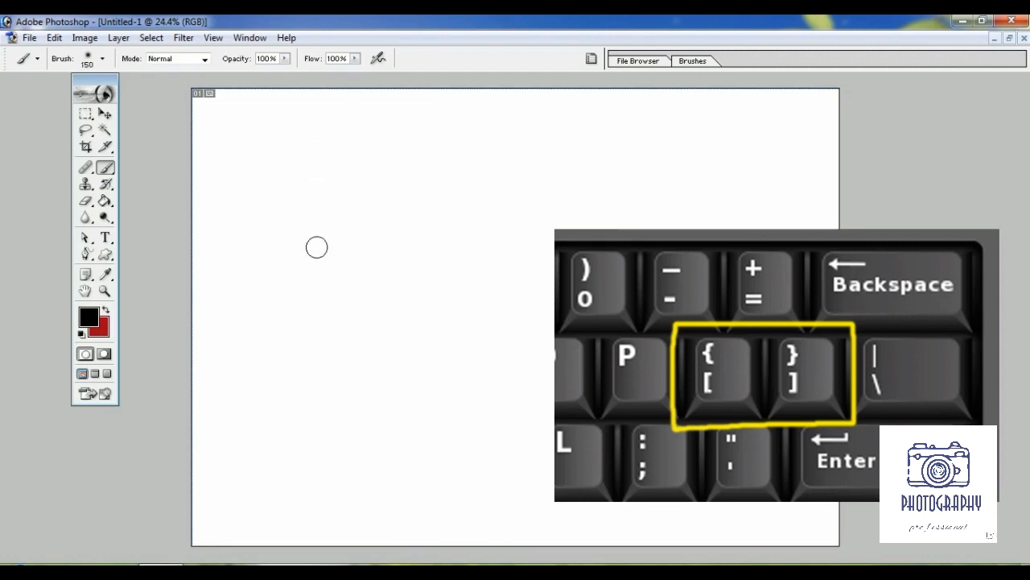
key("r")
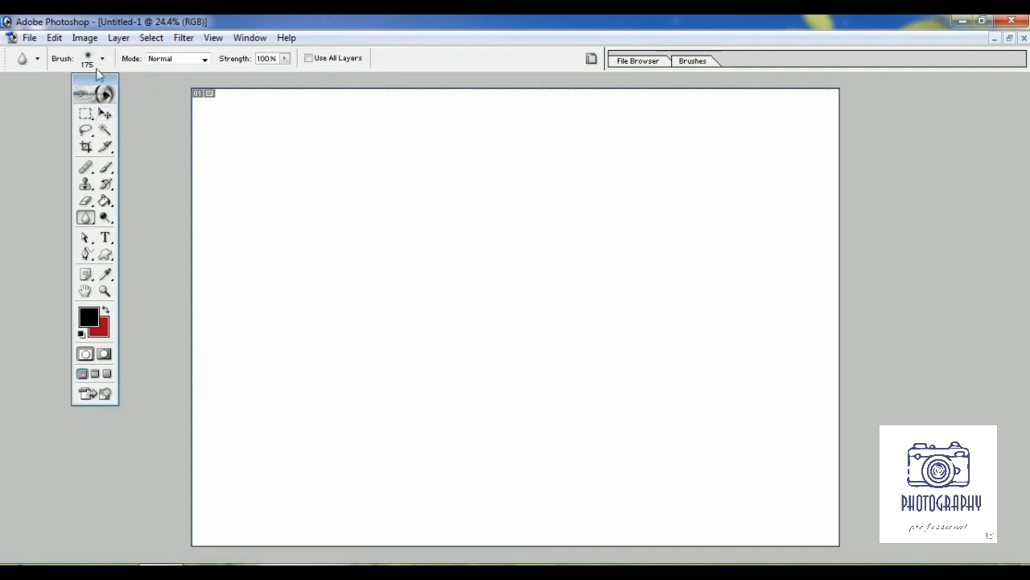
With the Brush tool, choose a small hard round preset and paint a thin, roughly horizontal stroke on the canvas.
left_click(107, 166)
left_click(103, 60)
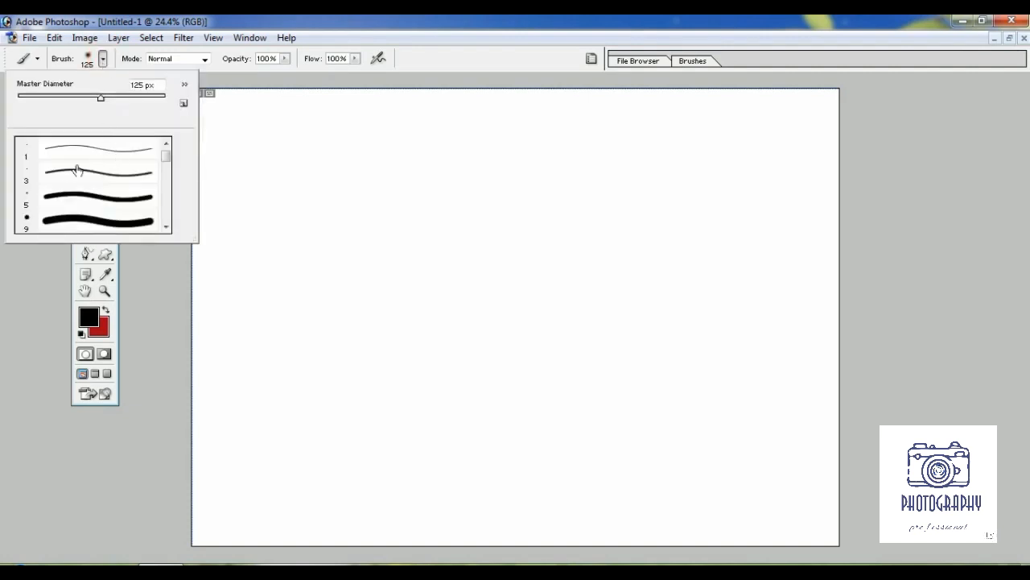
left_click(166, 227)
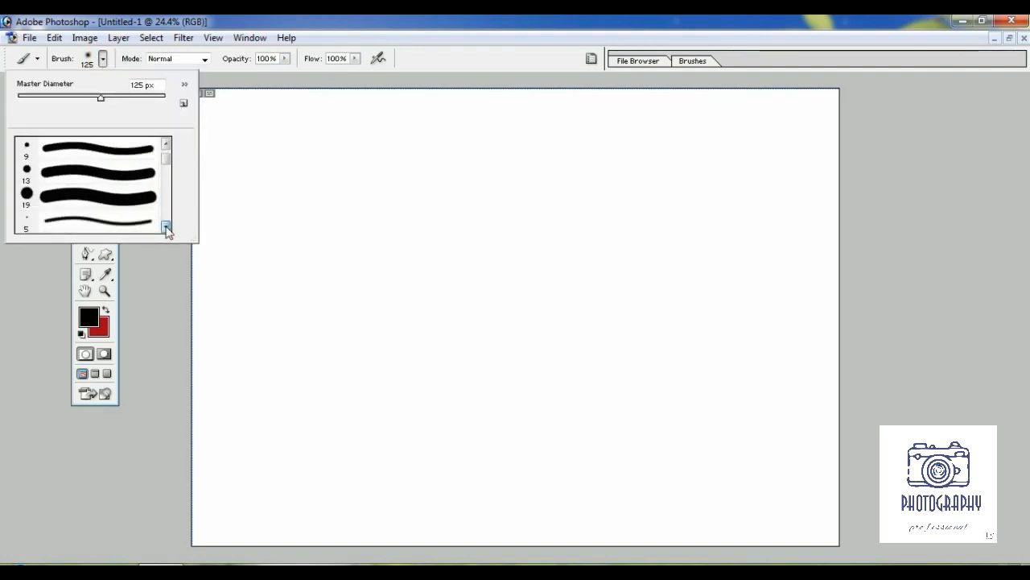
left_click(165, 228)
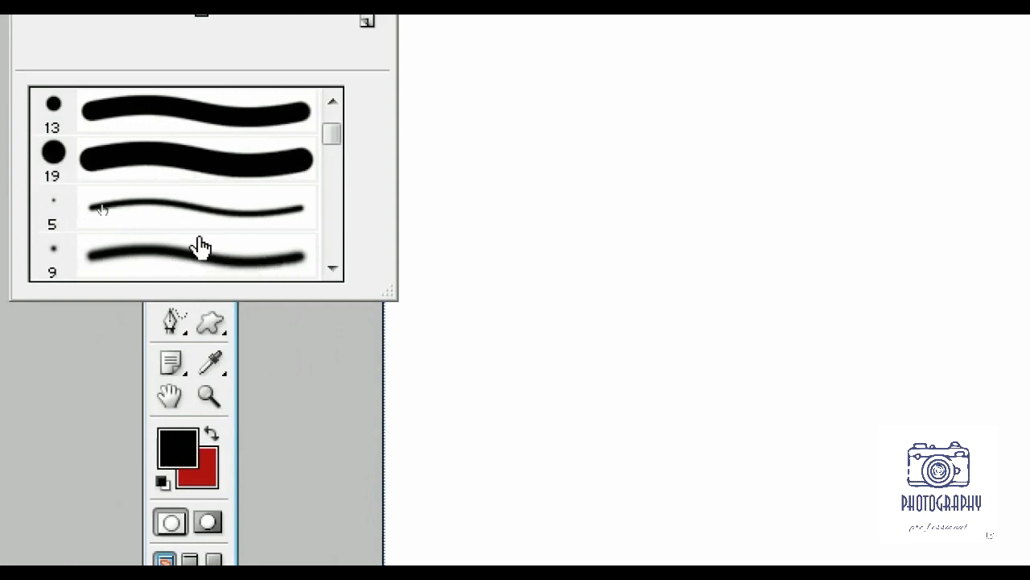
left_click(126, 167)
left_click_drag(474, 171, 704, 163)
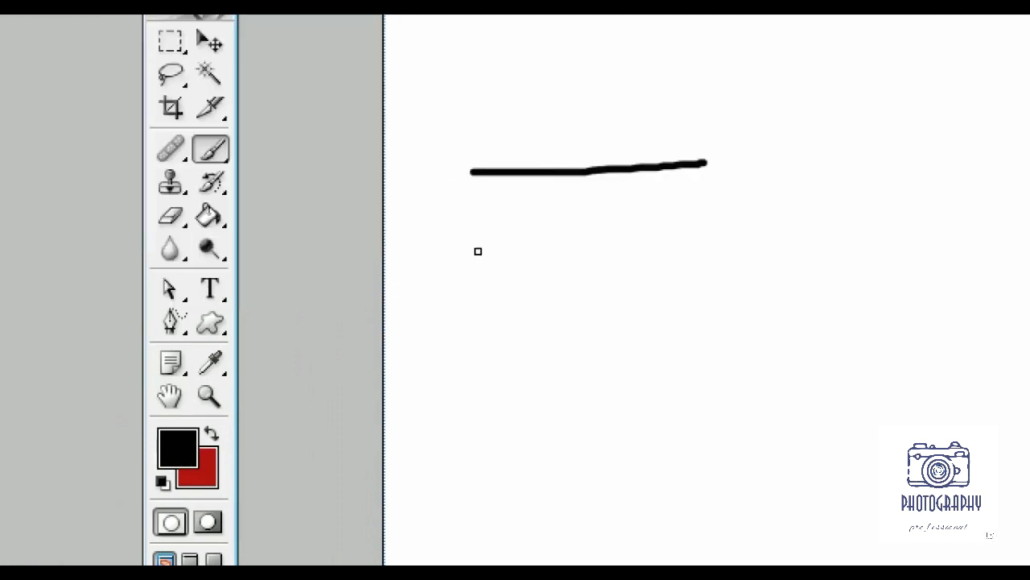
Enlarge the brush to 60 px and paint a thick freehand stroke and a straight line beneath the thin stroke.
key("bracketright")
key("bracketright")
left_click_drag(440, 223, 766, 217)
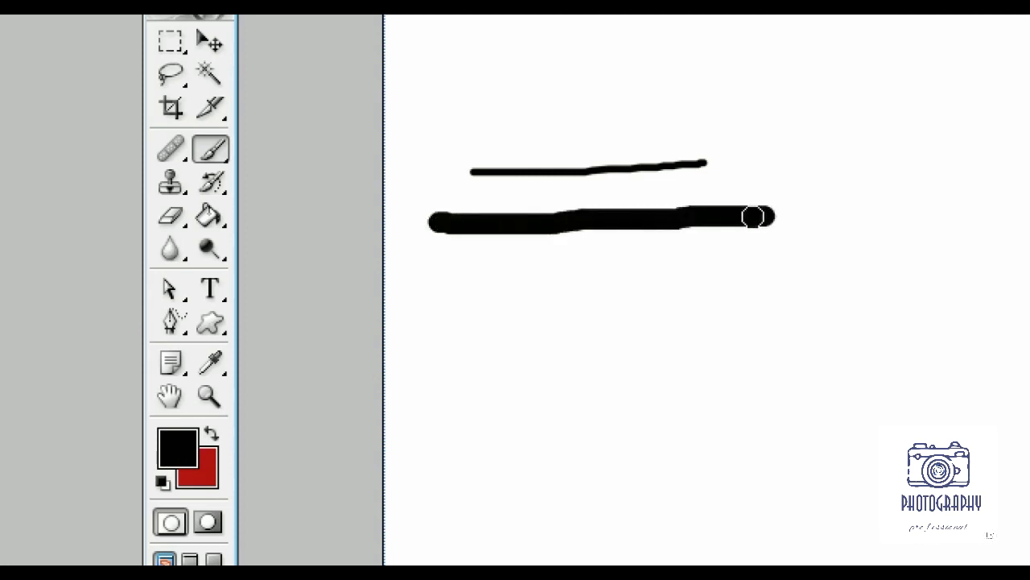
left_click(427, 300)
left_click(756, 292, "shift")
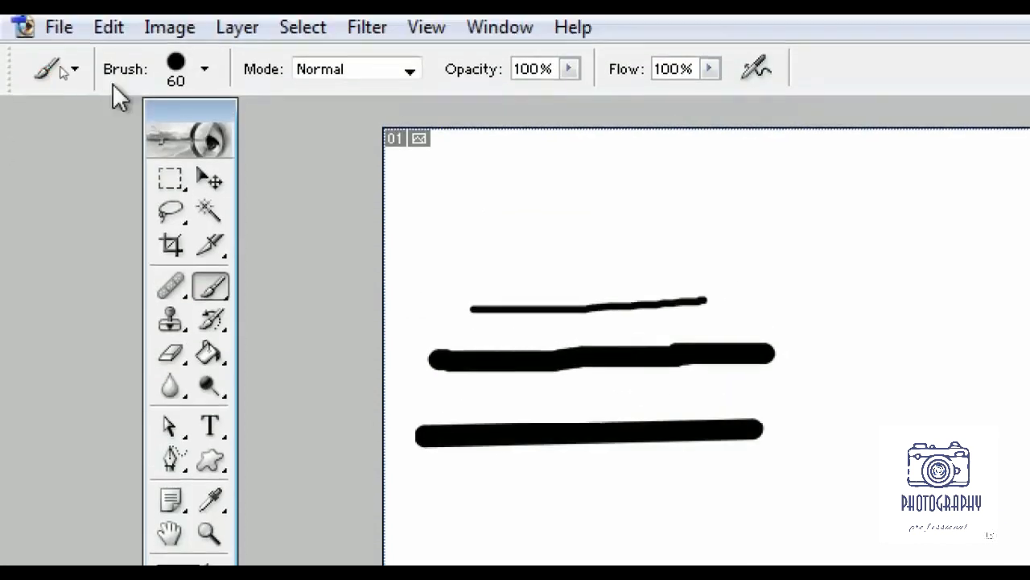
Choose the soft round 65 px brush preset for the Brush tool.
left_click(205, 69)
scroll(176, 383, "down", 2)
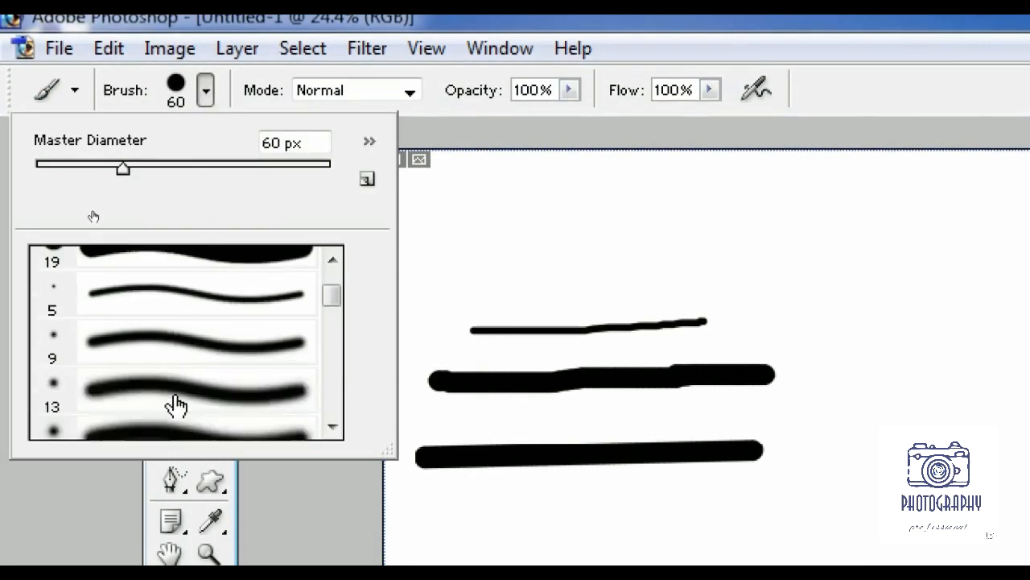
scroll(175, 405, "down", 4)
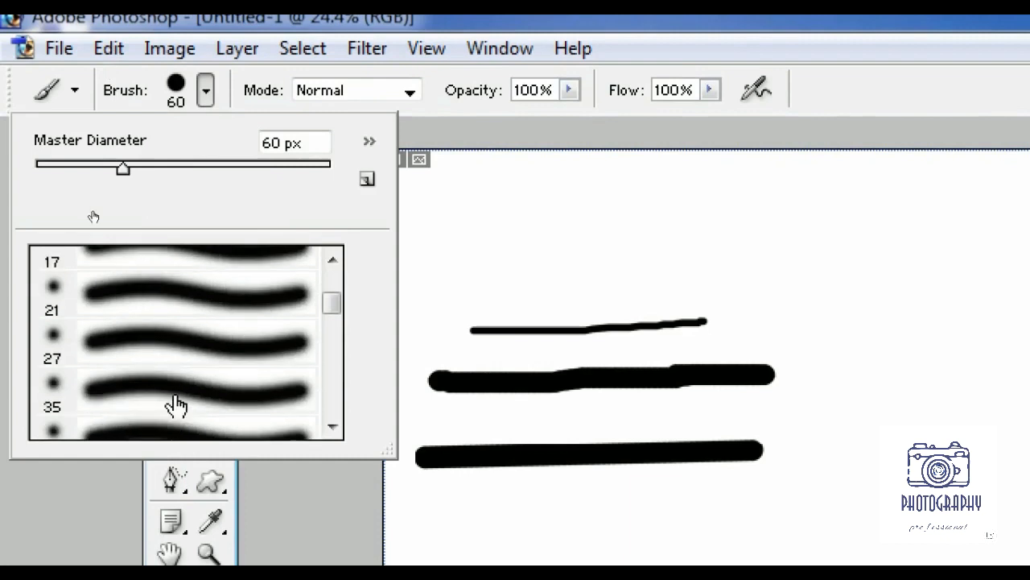
scroll(176, 405, "down", 3)
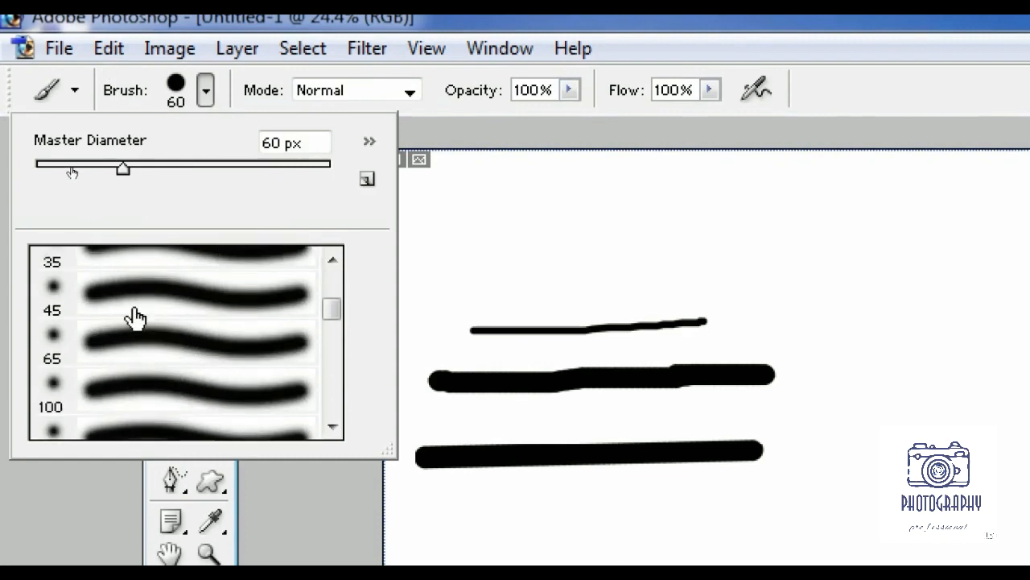
left_click(103, 345)
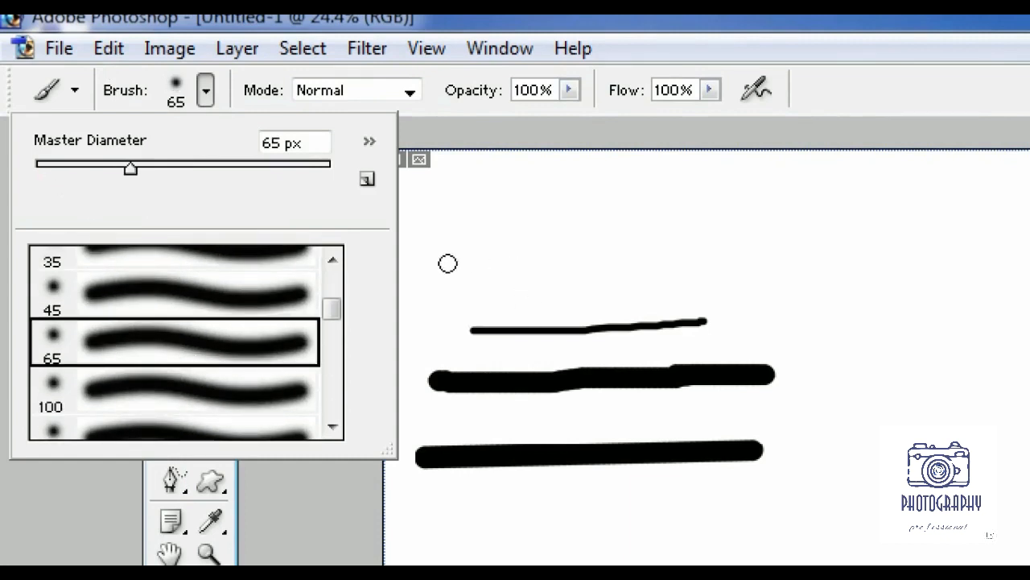
Paint soft straight lines with the 65 px brush: horizontal lines and a connecting diagonal above the hard strokes, and a vertical line beside them.
left_click(442, 266)
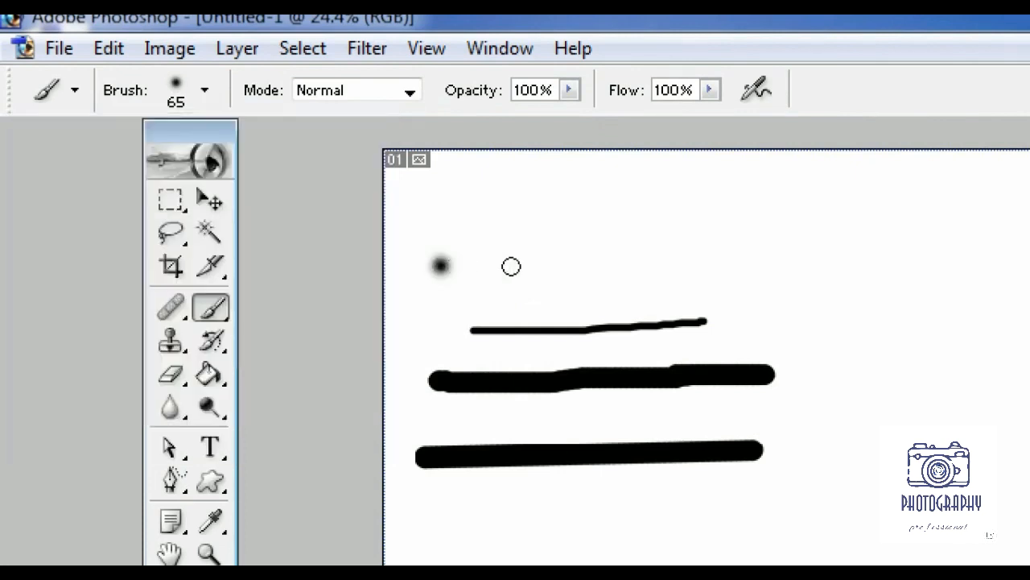
left_click(683, 267, "shift")
left_click_drag(441, 209, 755, 209)
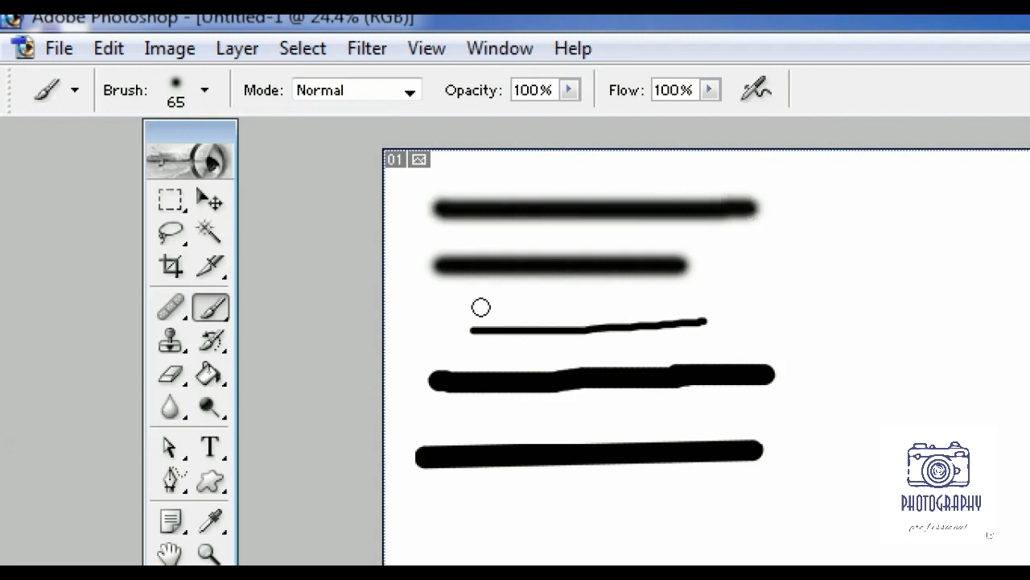
left_click(445, 300, "shift")
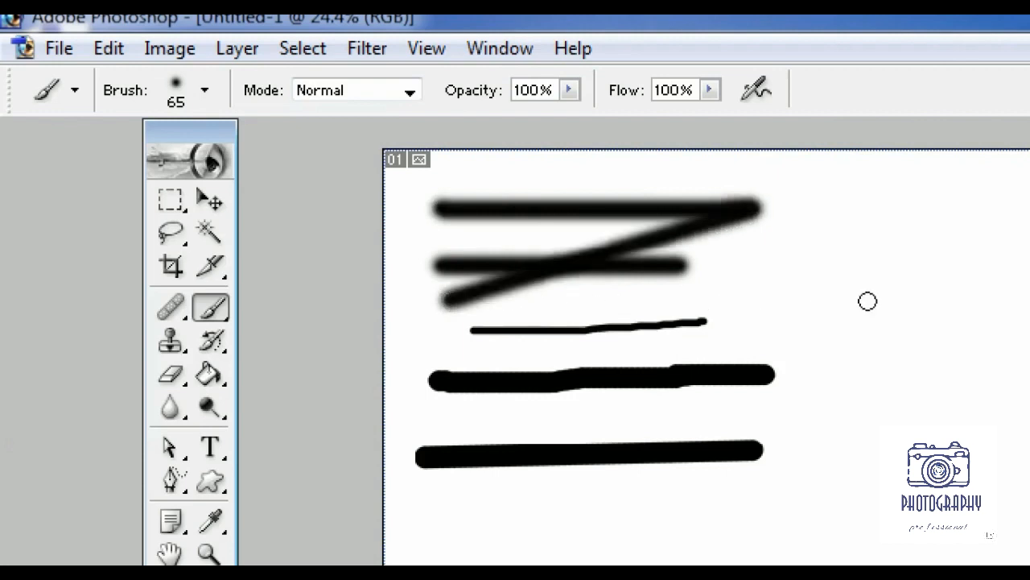
left_click(729, 302, "shift")
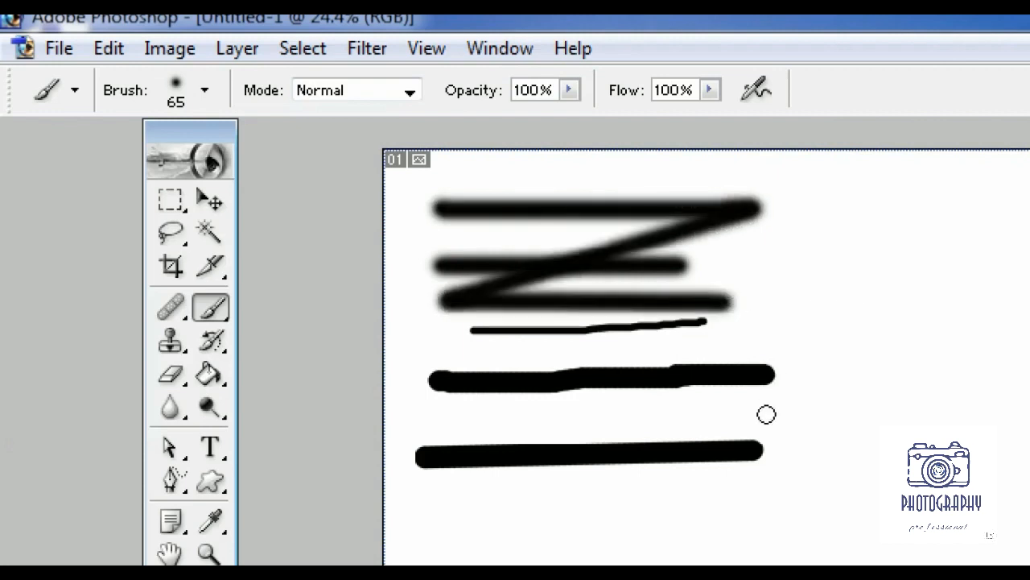
left_click(801, 237)
left_click(805, 412, "shift")
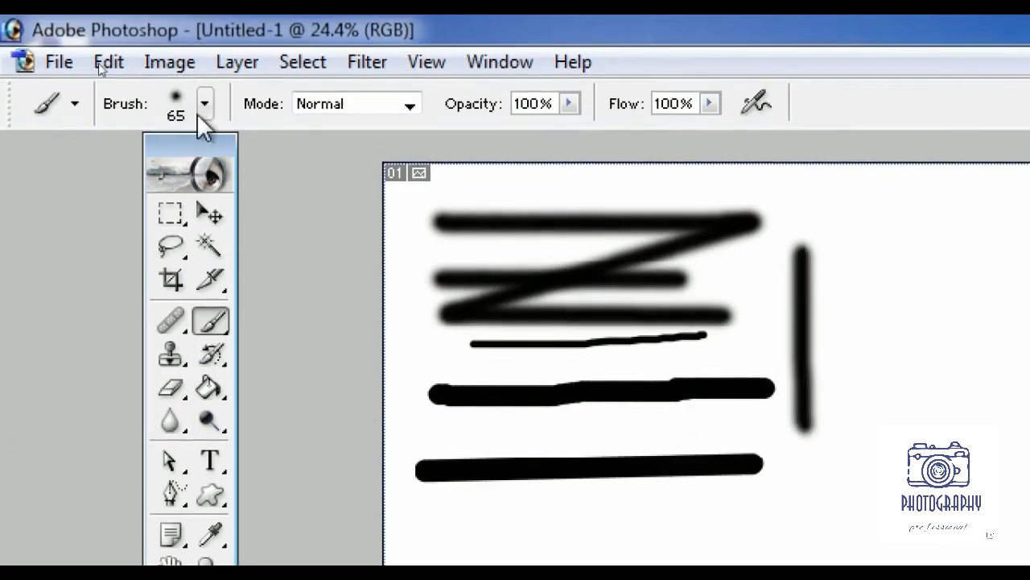
Choose the spatter 59 px brush preset and stamp a single mark beside the vertical soft line.
left_click(205, 90)
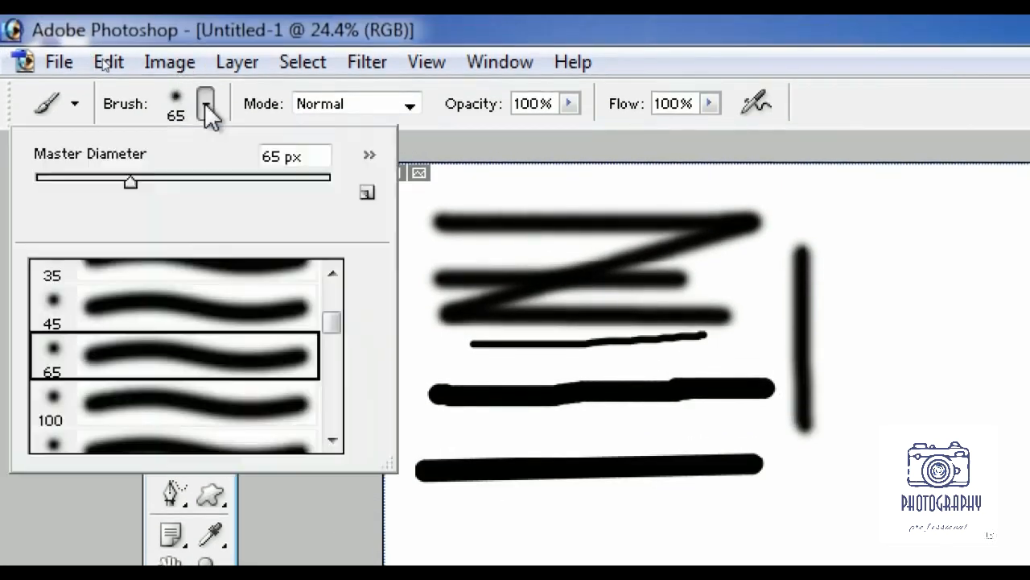
left_click(331, 440)
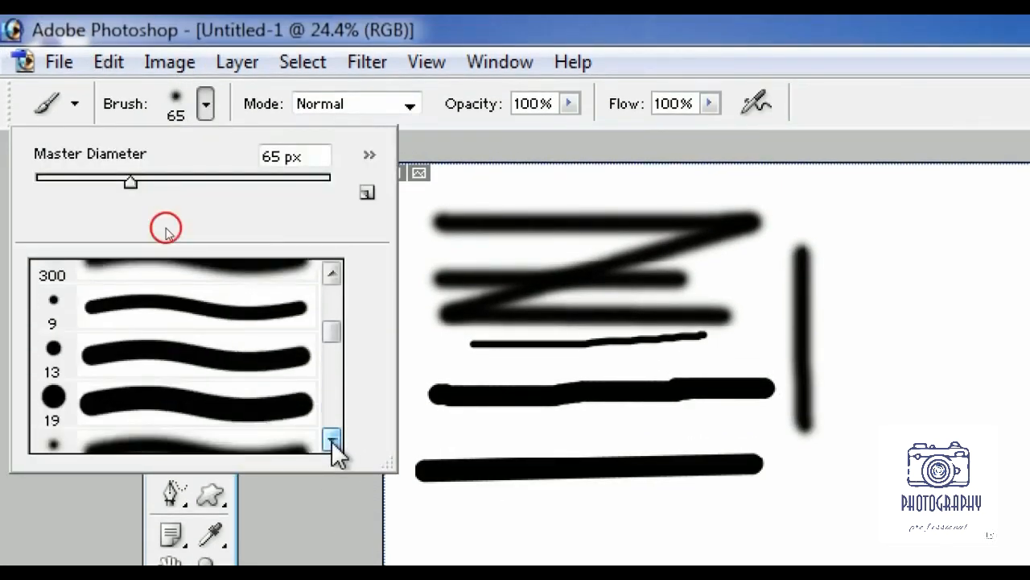
left_click(332, 440)
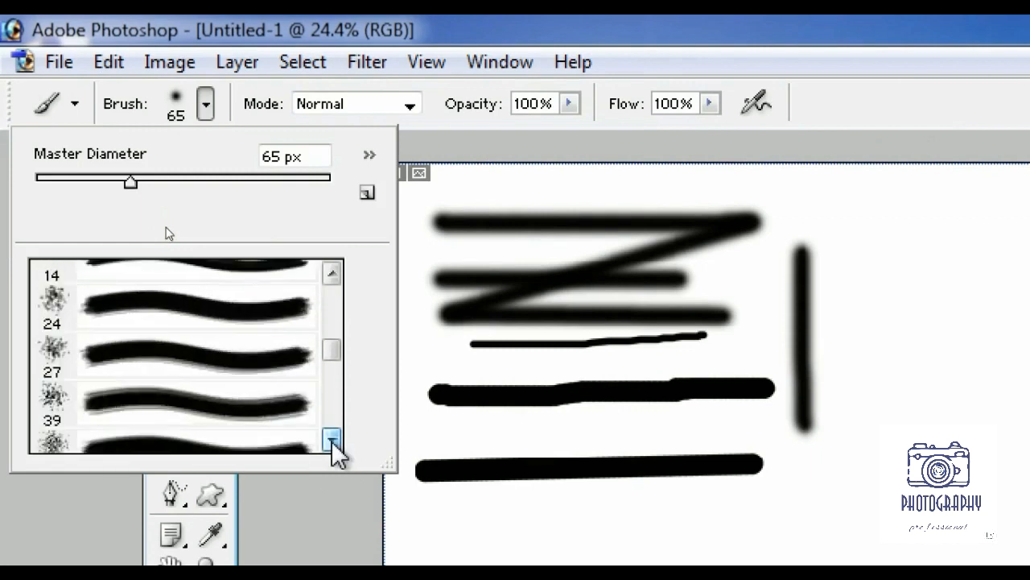
left_click(332, 440)
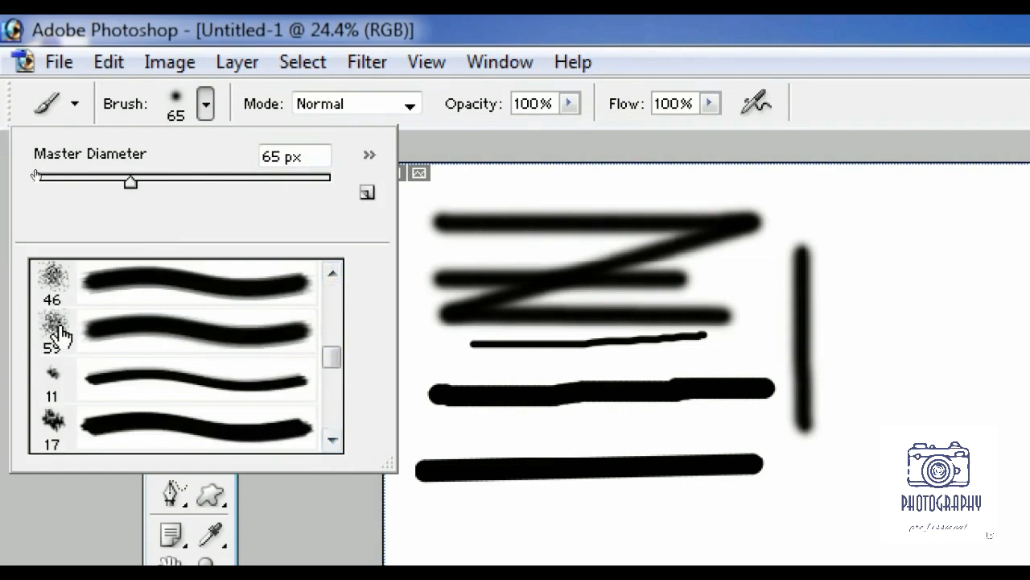
left_click(62, 329)
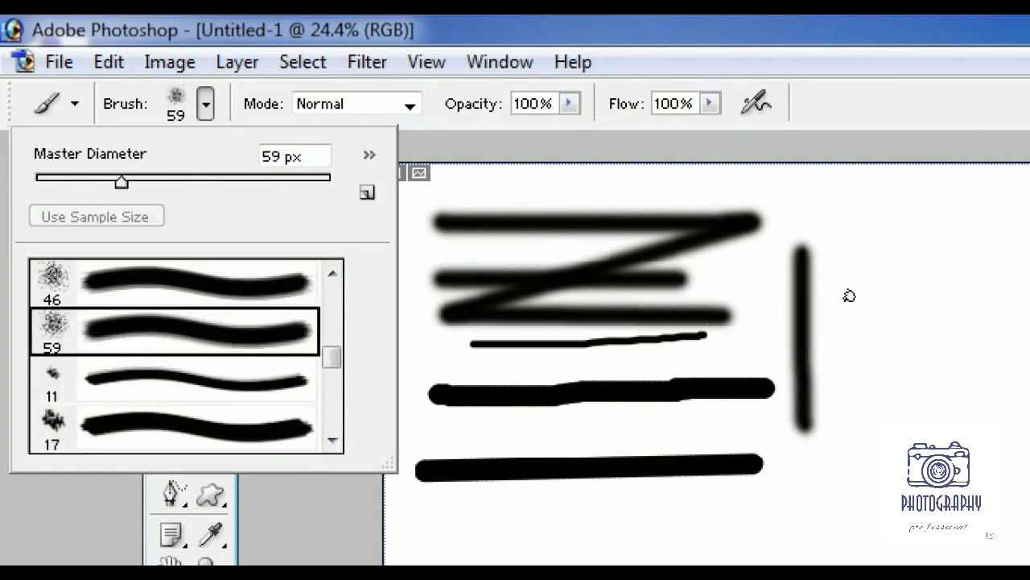
left_click(875, 256)
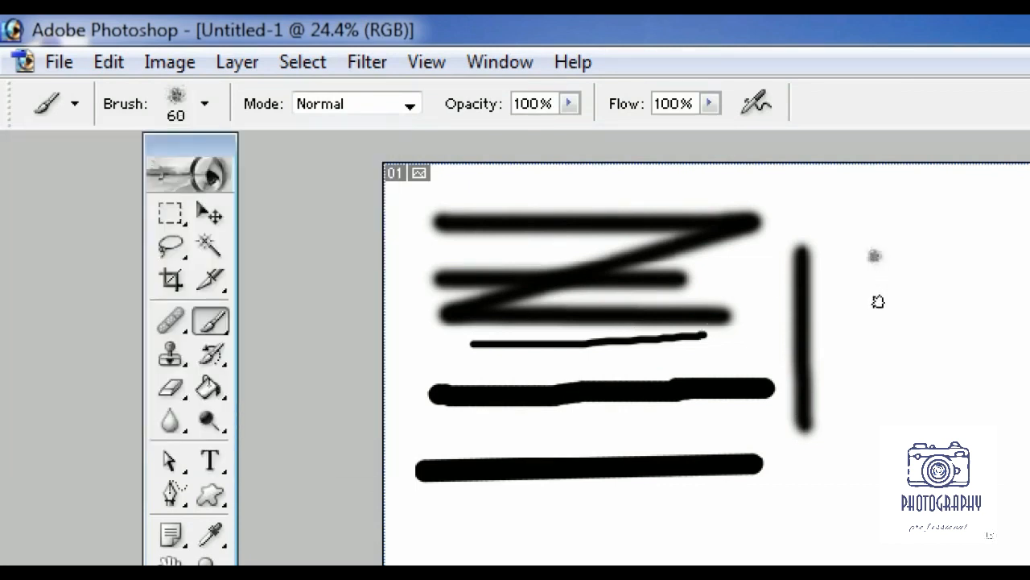
Enlarge the spatter brush to 250 px and stamp two large spatter marks below the small one.
key("bracketright")
key("bracketright")
key("bracketright")
key("bracketright")
key("bracketright")
key("bracketright")
key("bracketright")
key("bracketright")
key("bracketright")
left_click(886, 342)
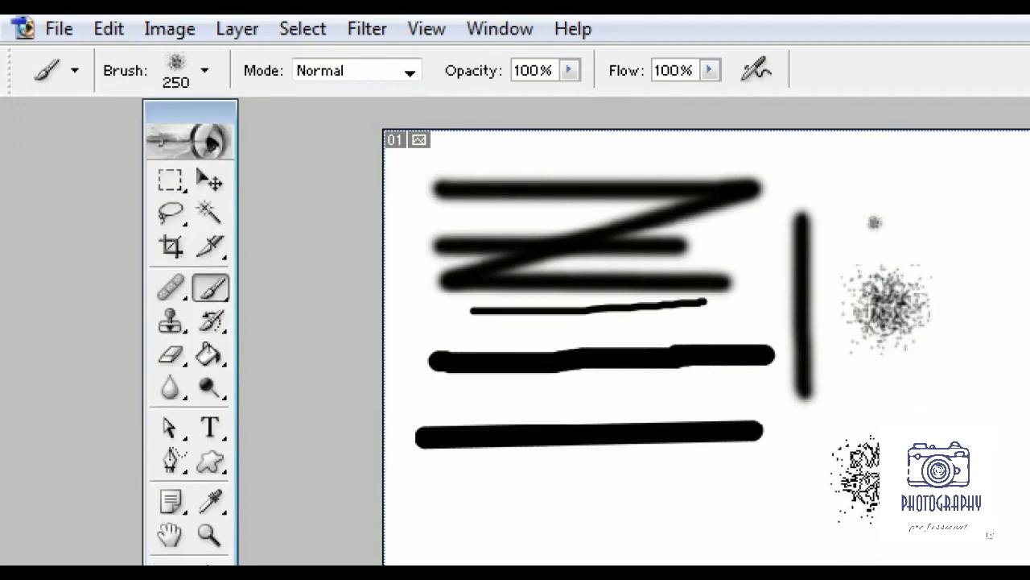
left_click(873, 410)
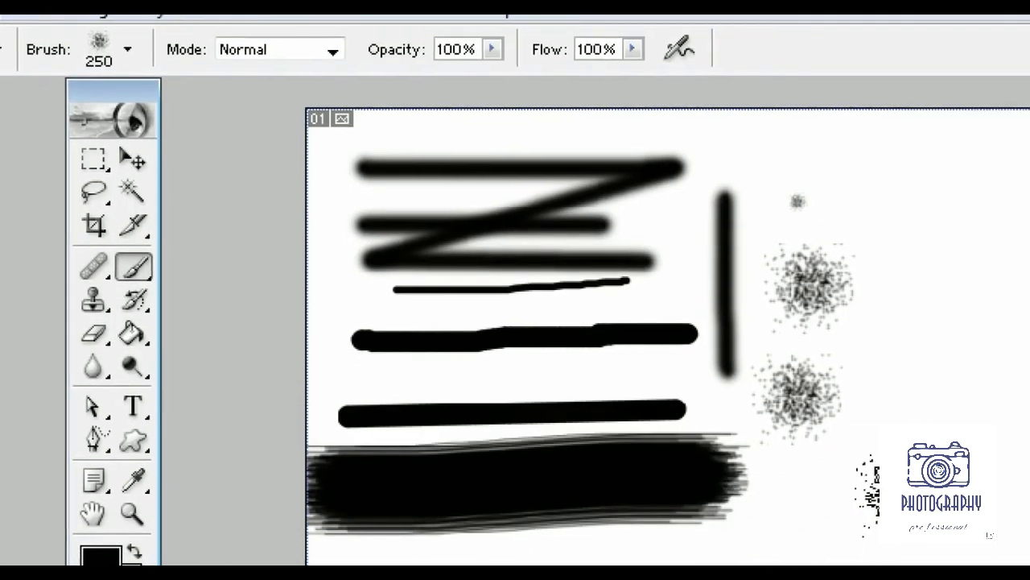
Paint a short wide horizontal spatter stroke below the stamped marks and a thick vertical spatter stroke beside them.
left_click_drag(984, 514, 908, 504)
left_click_drag(829, 483, 844, 489)
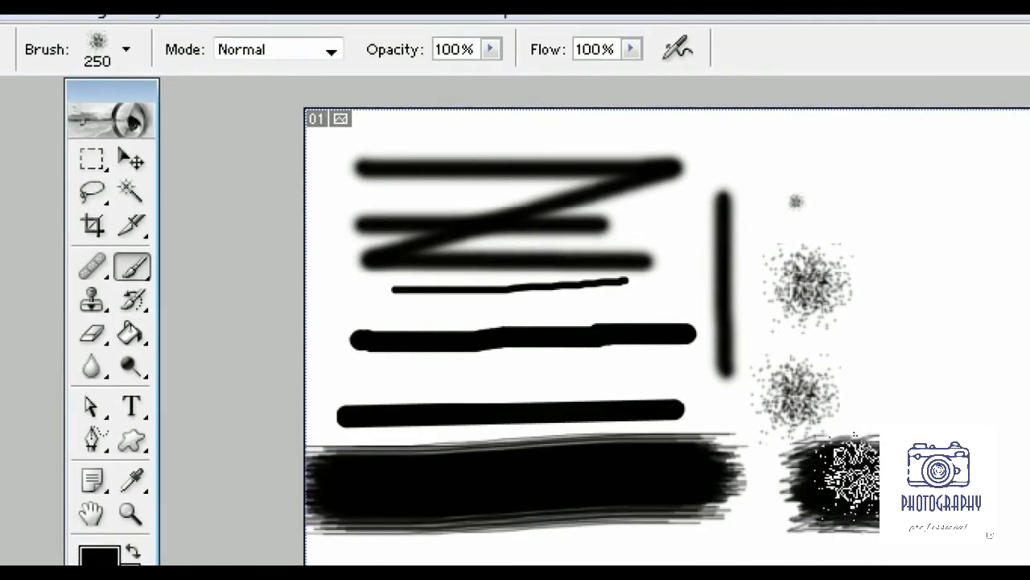
left_click_drag(905, 161, 912, 322)
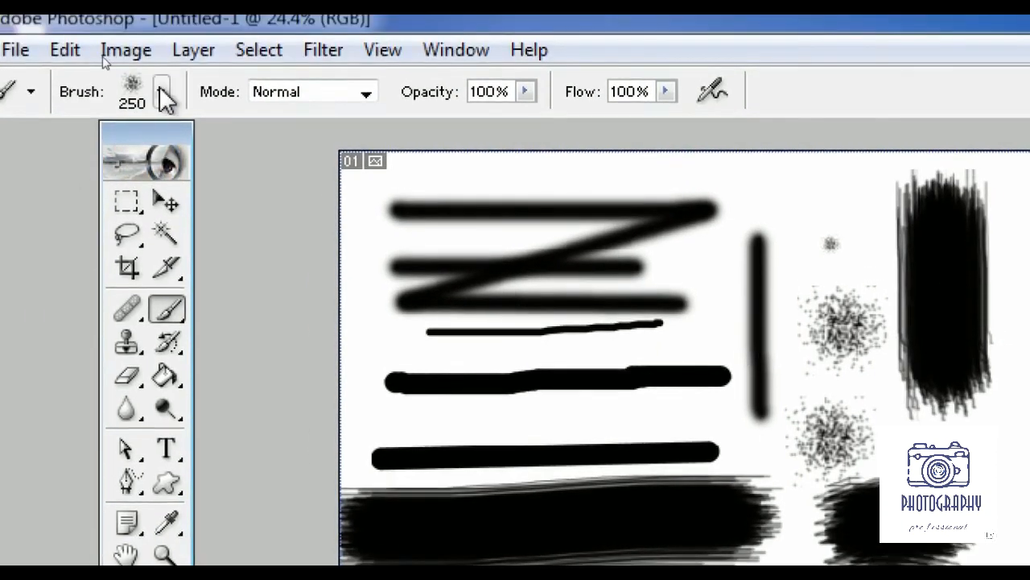
Choose the 134 px grass brush preset for the Brush tool.
left_click(111, 50)
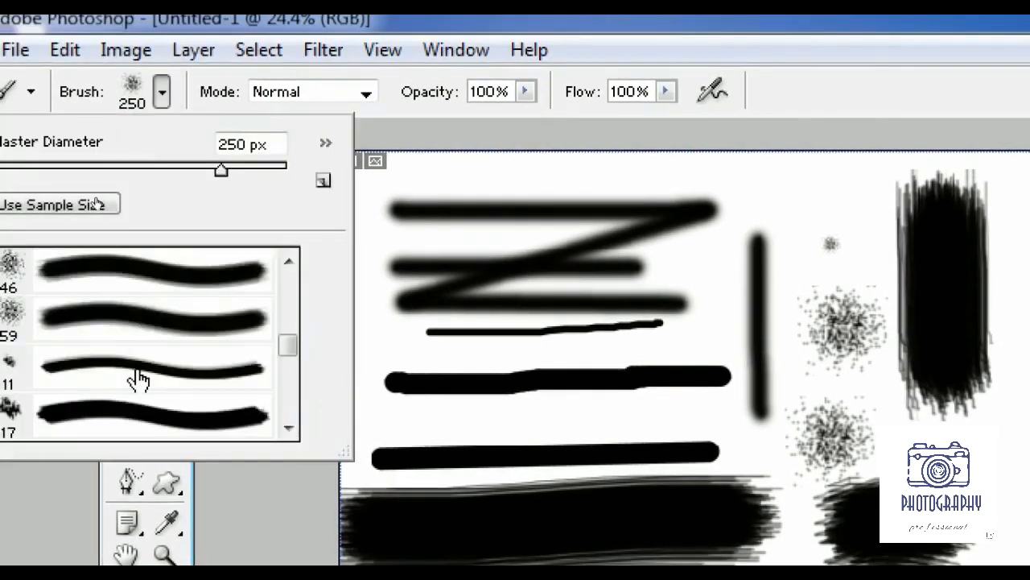
scroll(40, 386, "down", 2)
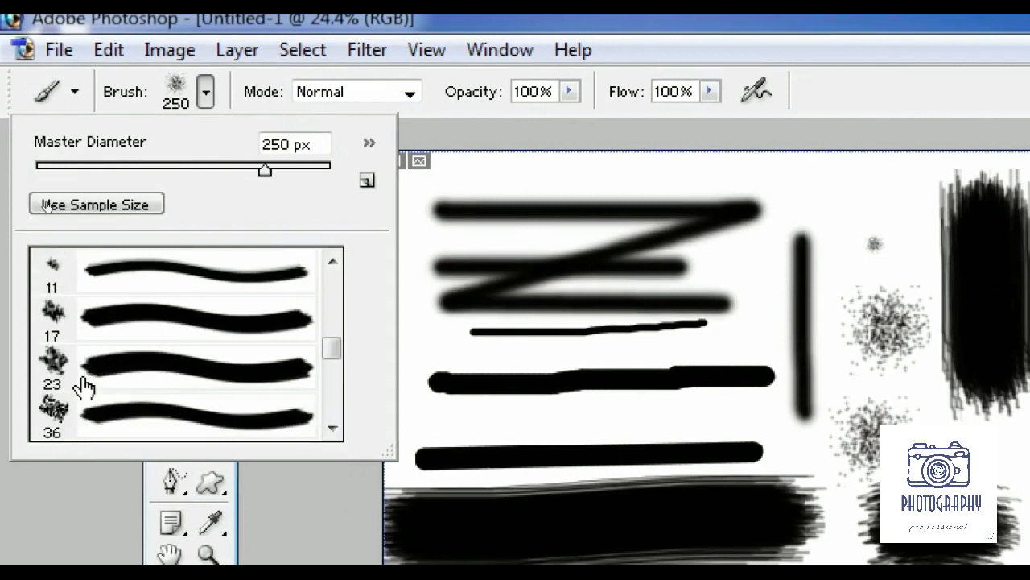
scroll(85, 387, "down", 4)
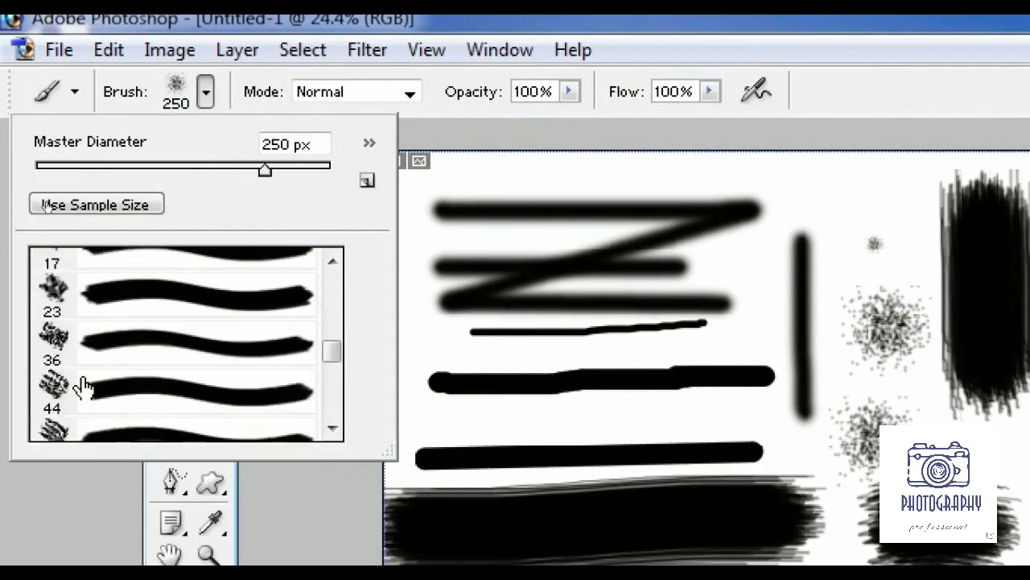
scroll(84, 386, "down", 8)
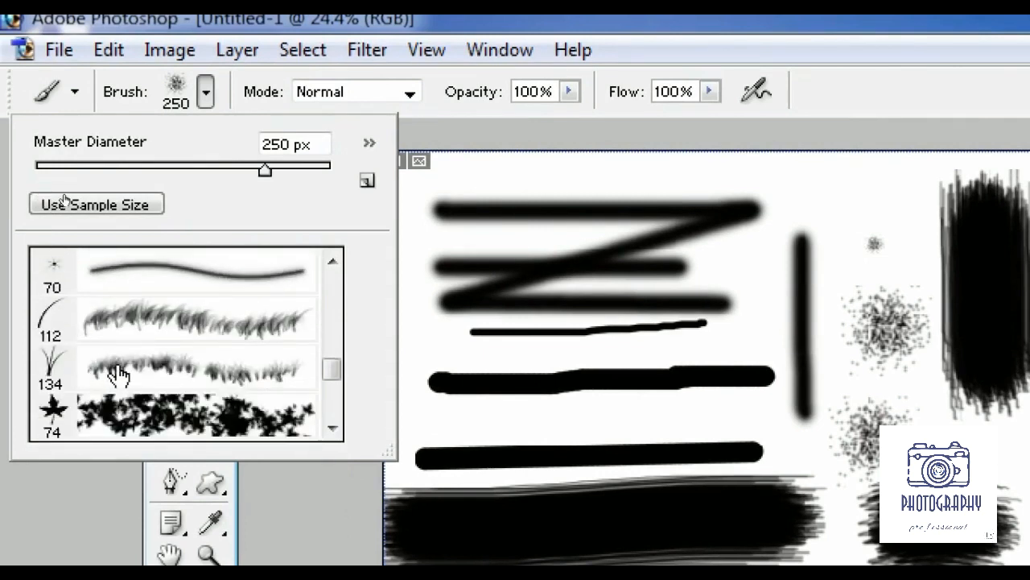
left_click(113, 366)
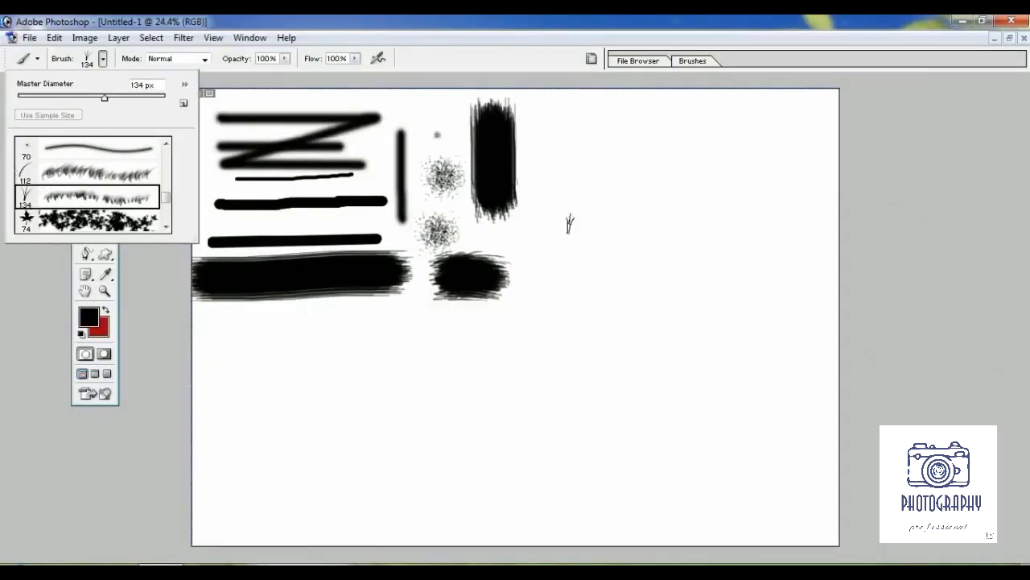
Paint four short horizontal rows of small grass in the empty area beside the spatter strokes.
left_click_drag(569, 224, 689, 221)
mouse_move(581, 232)
left_mouse_down()
mouse_move(744, 232)
mouse_move(736, 253)
mouse_move(565, 256)
left_mouse_up()
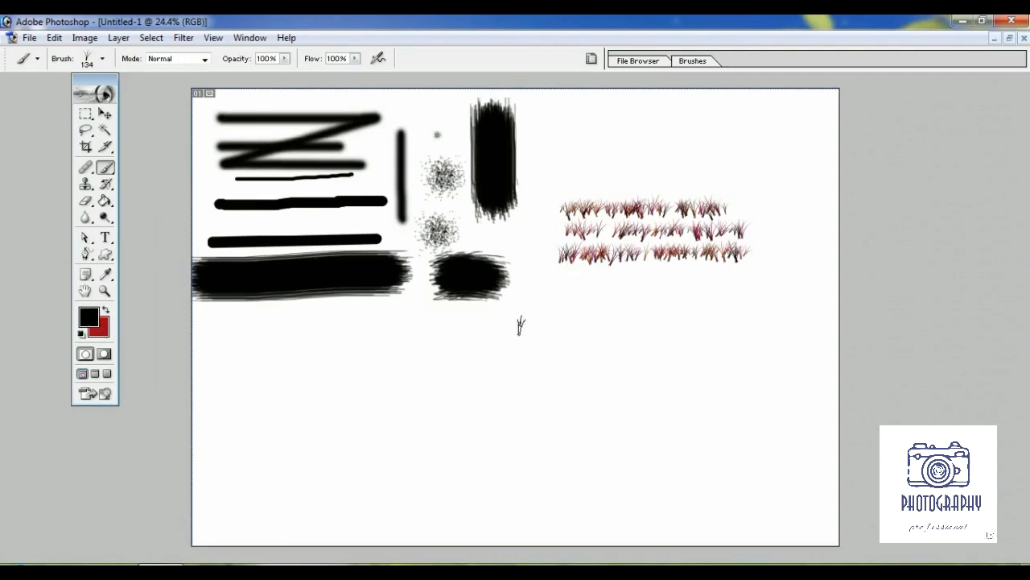
left_click_drag(588, 282, 735, 282)
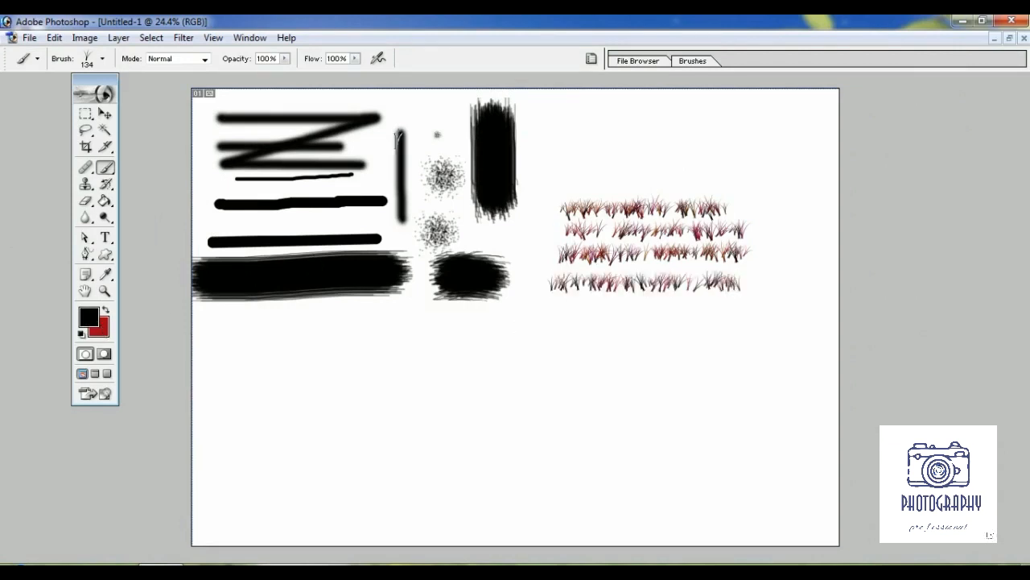
Enlarge the grass brush to 700 px and paint rows of large grass across the lower half of the canvas.
key("bracketright")
key("bracketright")
key("bracketright")
key("bracketright")
key("bracketright")
key("bracketright")
key("bracketright")
key("bracketright")
left_click(310, 402)
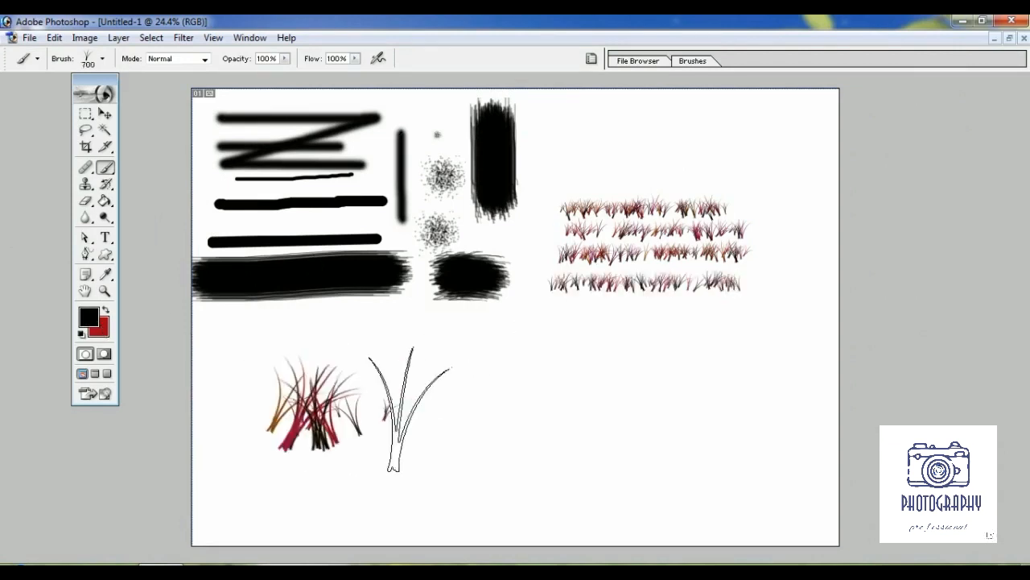
left_click_drag(414, 403, 725, 411)
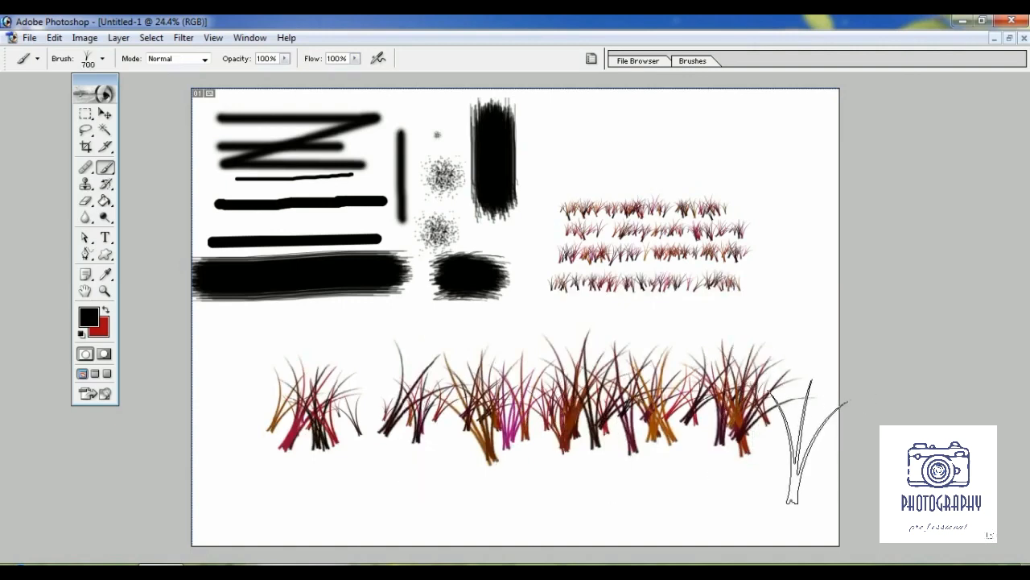
mouse_move(802, 442)
left_mouse_down()
mouse_move(343, 450)
mouse_move(266, 394)
left_mouse_up()
left_click_drag(278, 326, 764, 316)
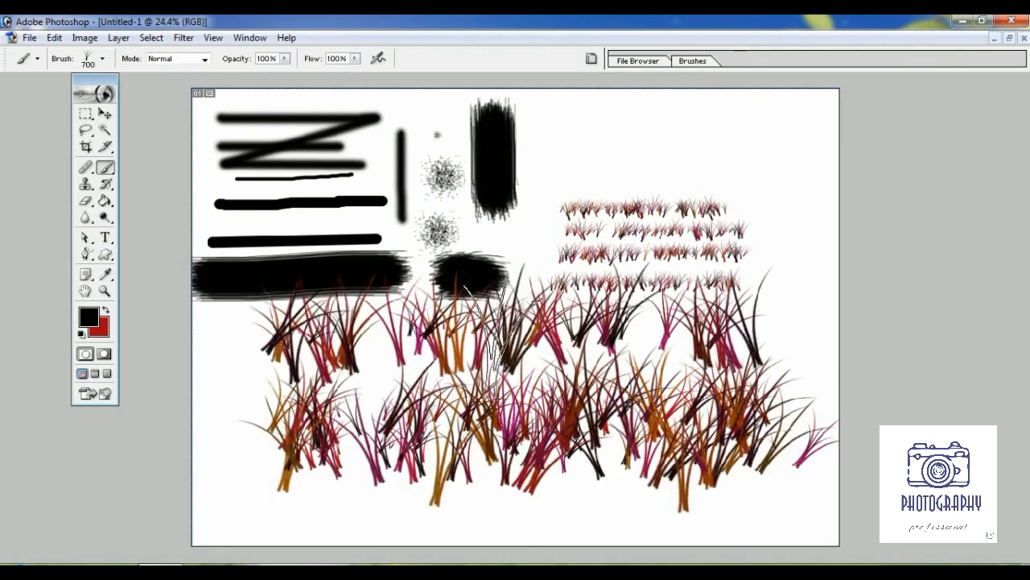
Reduce the grass brush's size to 100 px.
key("bracketleft")
key("bracketleft")
key("bracketleft")
key("bracketleft")
key("bracketleft")
key("bracketleft")
key("bracketleft")
key("bracketleft")
key("bracketleft")
key("bracketleft")
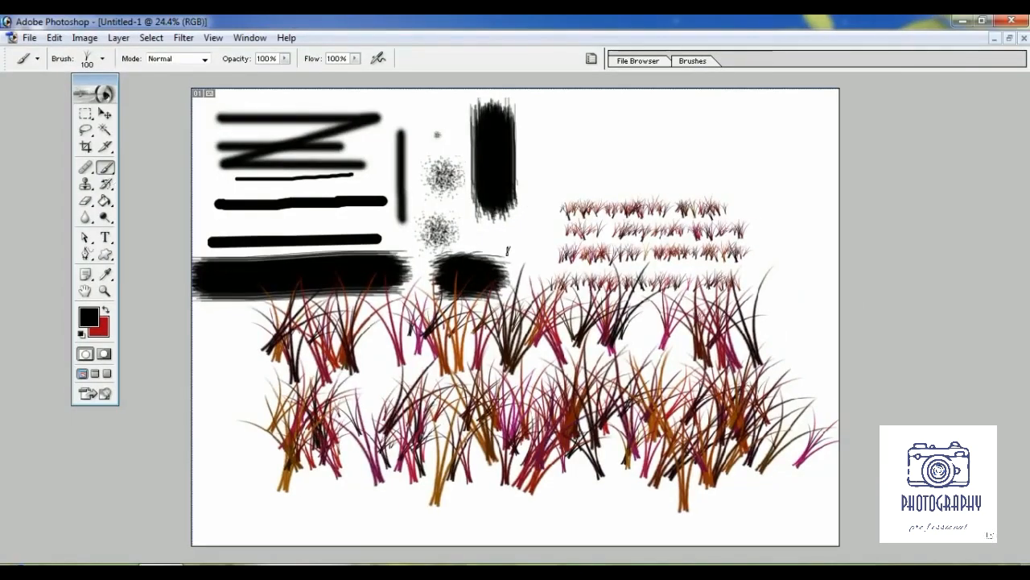
Reset the foreground and background colours to the defaults, then select the entire canvas and clear it.
key("d")
key("ctrl+a")
key("Delete")
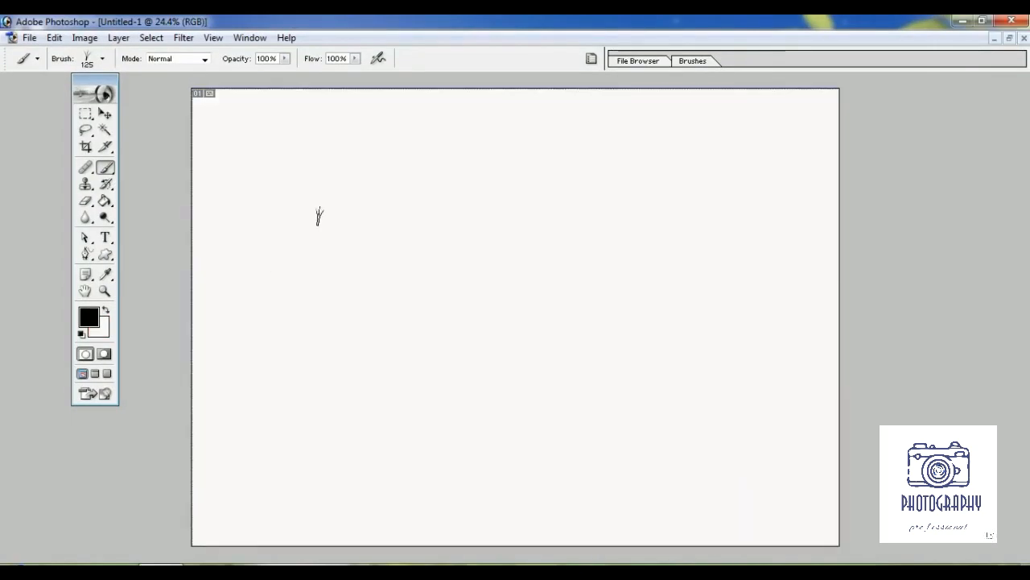
Enlarge the grass brush to 600 px and paint three rows of black-and-grey grass across the canvas.
key("bracketright")
key("bracketright")
key("bracketright")
key("bracketright")
key("bracketright")
key("bracketright")
key("bracketright")
key("bracketright")
mouse_move(271, 202)
left_mouse_down()
mouse_move(628, 216)
mouse_move(629, 265)
mouse_move(311, 285)
mouse_move(664, 325)
left_mouse_up()
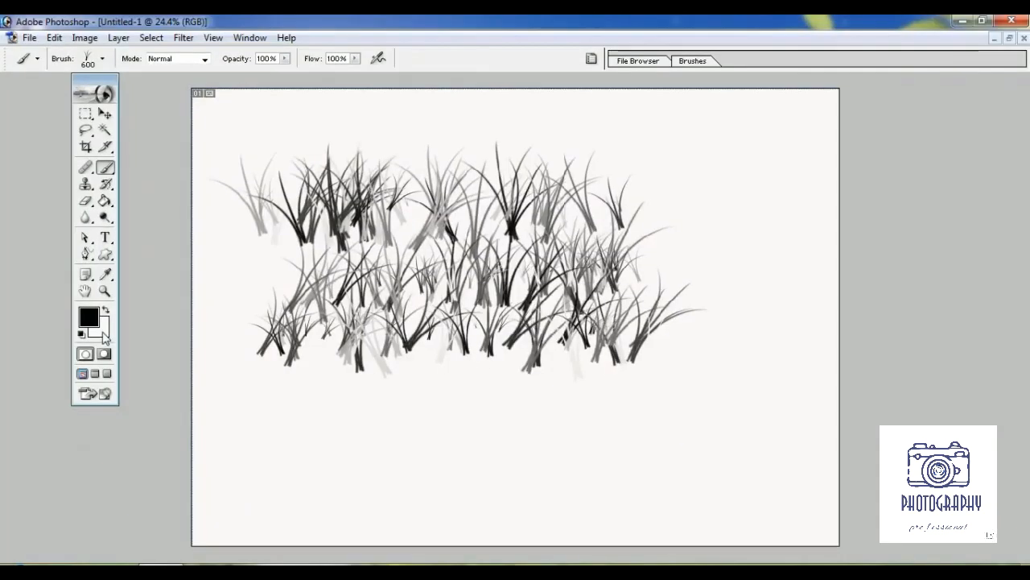
Set the background colour to bright red (F40C22) and paint a row of grass below and another above the grey grass.
left_click(103, 338)
left_click(740, 285)
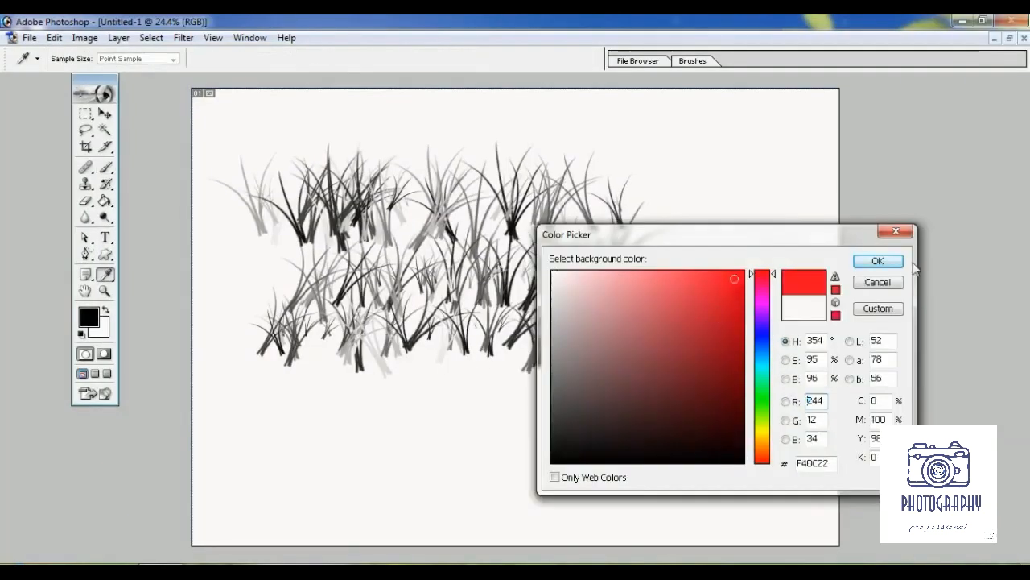
left_click(876, 259)
left_click_drag(238, 410, 717, 409)
left_click_drag(779, 137, 250, 139)
Set the background colour to bright yellow and paint yellow-green grass beside the grey rows, along the canvas's lower edge and in remaining gaps.
left_click(104, 333)
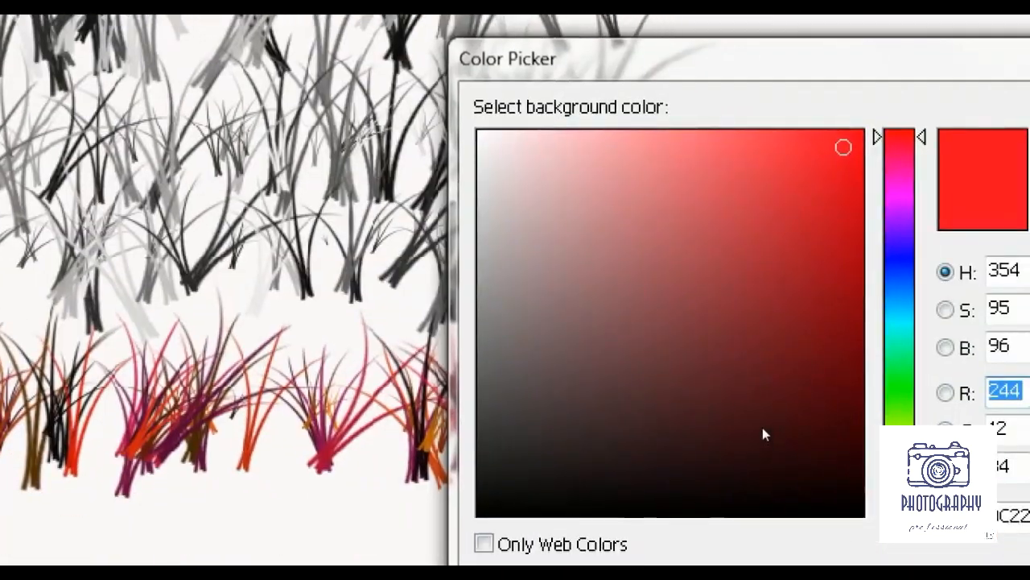
left_click(763, 430)
left_click(740, 280)
left_click(877, 260)
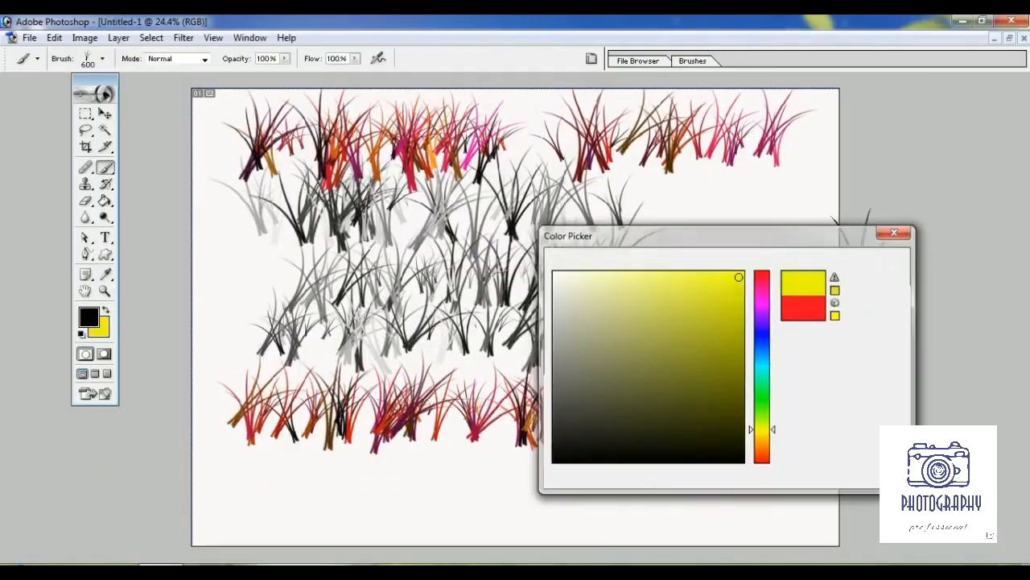
left_click_drag(816, 221, 635, 219)
left_click_drag(724, 283, 784, 281)
mouse_move(794, 449)
left_mouse_down()
mouse_move(528, 484)
mouse_move(232, 479)
left_mouse_up()
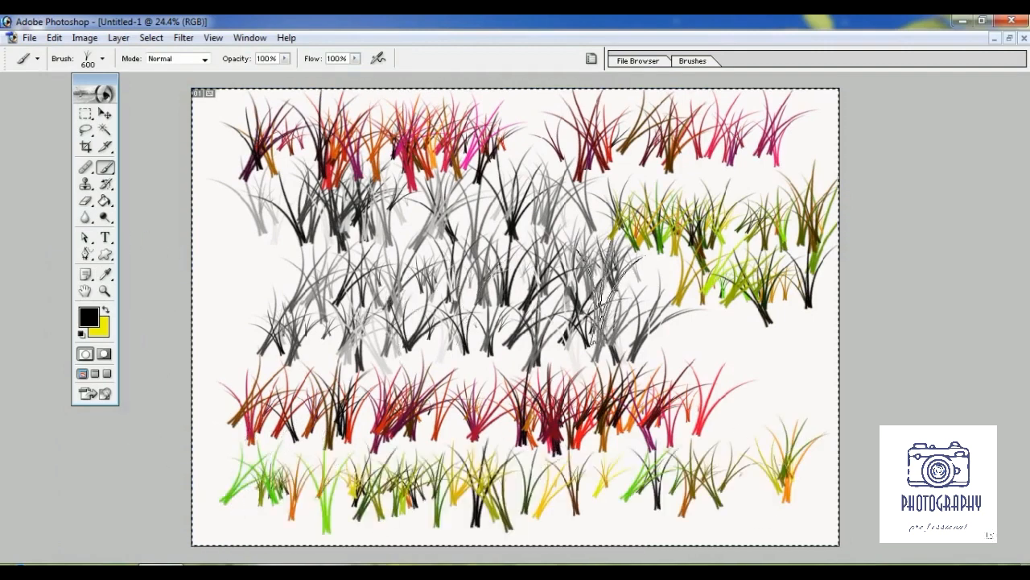
left_click(253, 274)
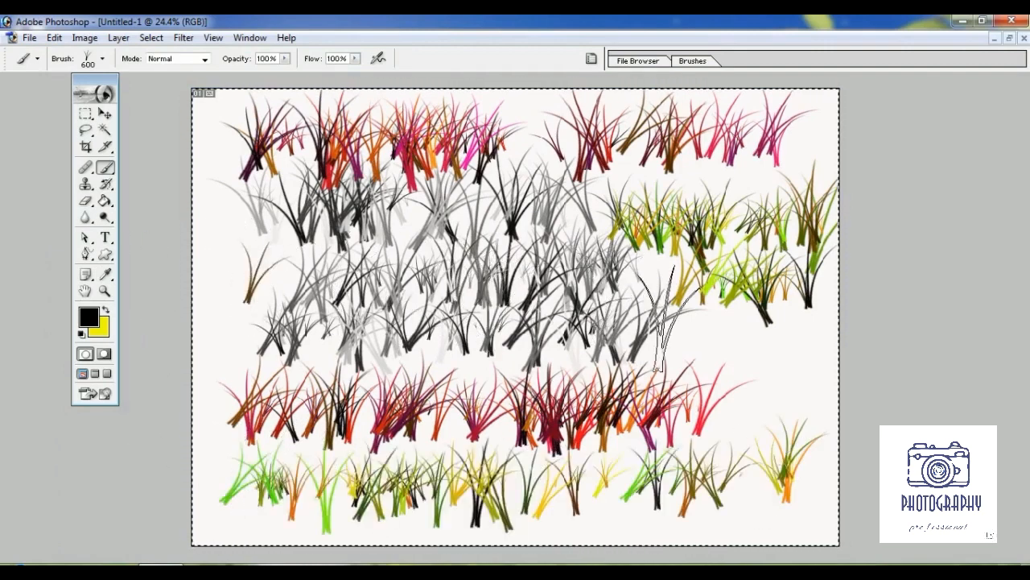
left_click(731, 328)
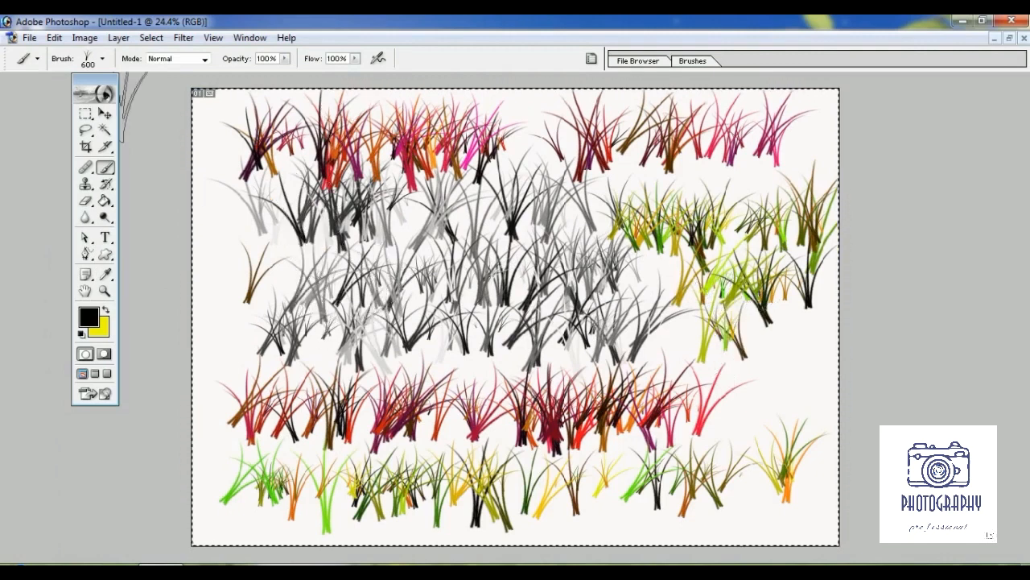
Choose the 74 px maple-leaf brush preset and stamp small black leaves in the empty area beside the lower red grass.
left_click(98, 59)
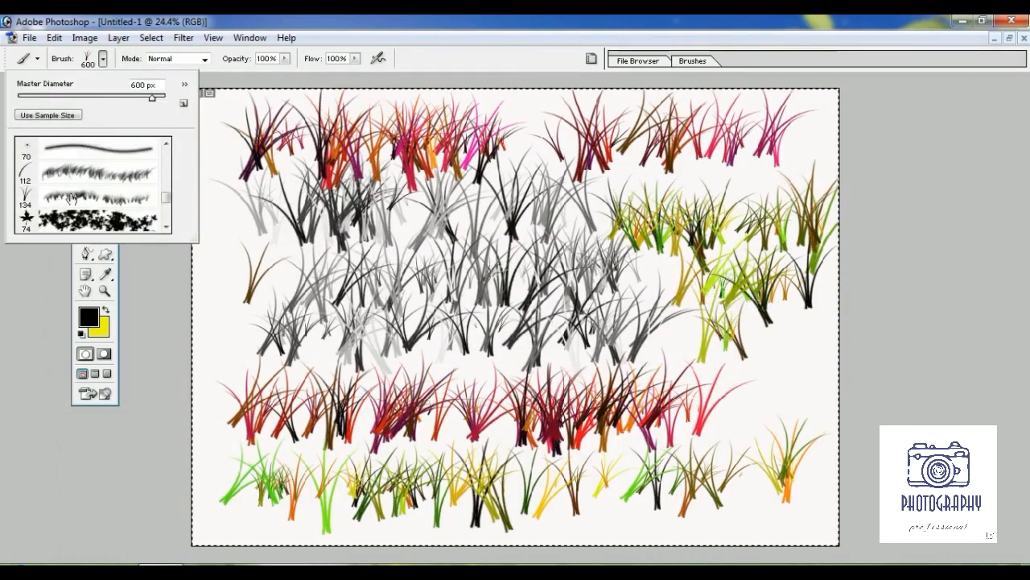
left_click(35, 218)
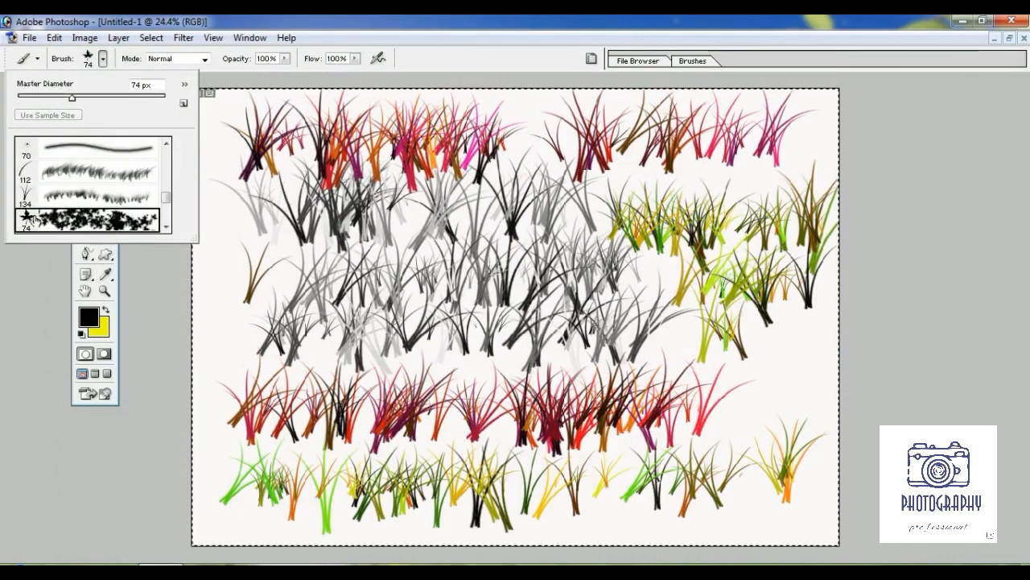
left_click(769, 381)
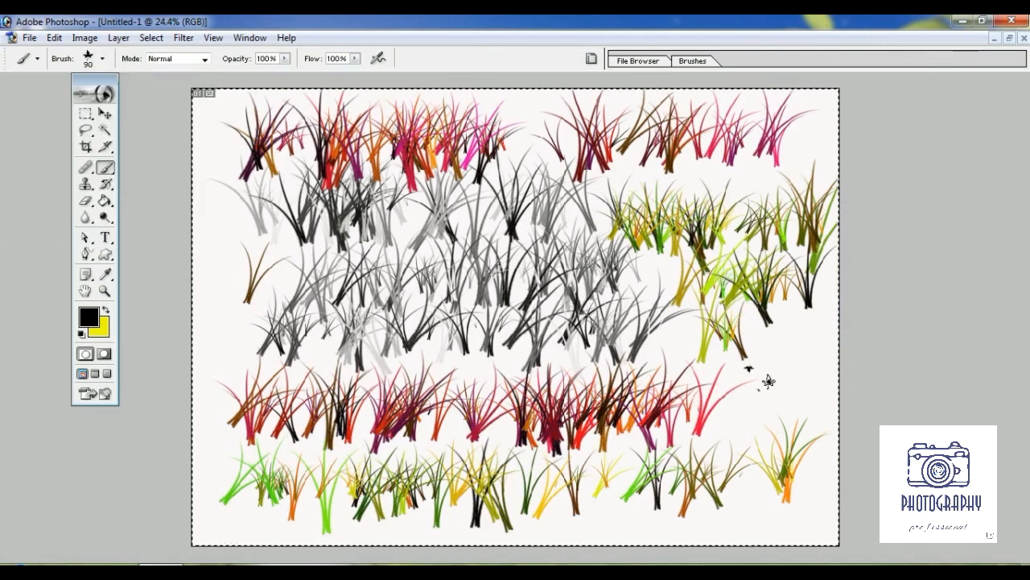
Enlarge the maple-leaf brush to 500 px and stamp scattered black leaves near the canvas's right and left edges.
key("bracketright")
key("bracketright")
key("bracketright")
key("bracketright")
key("bracketright")
key("bracketright")
key("bracketright")
key("bracketright")
key("bracketright")
left_click(792, 385)
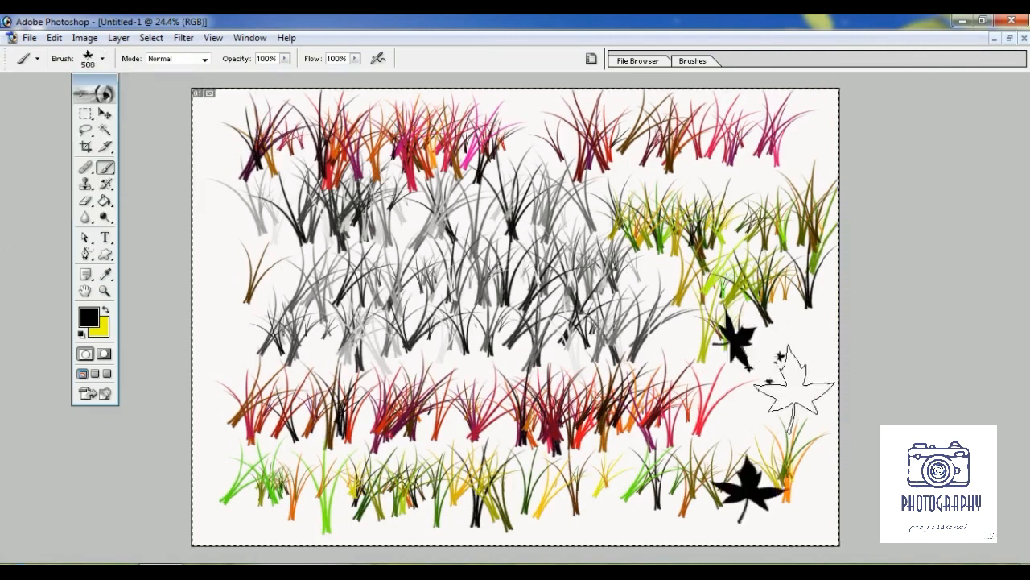
left_click(783, 409)
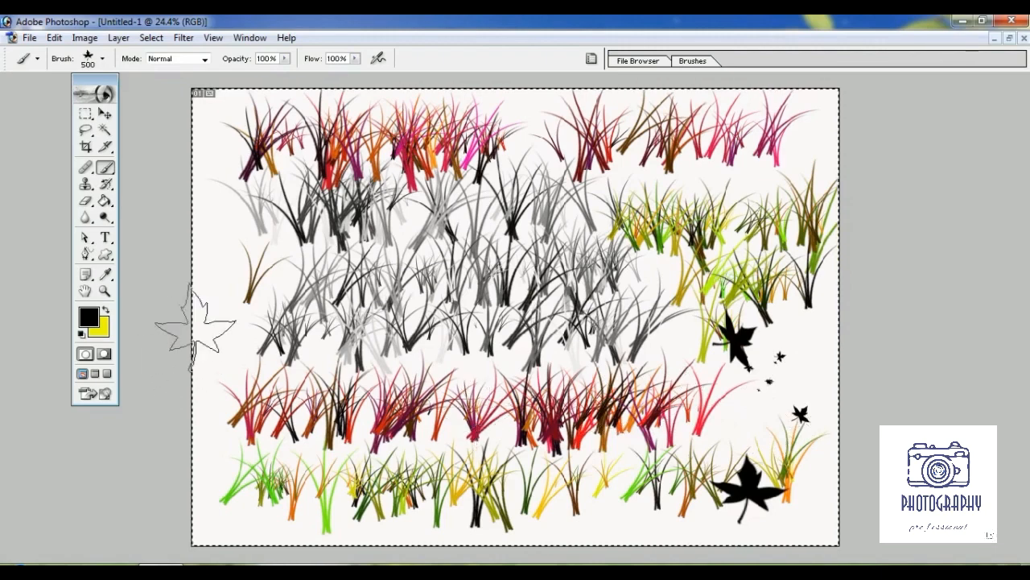
left_click(230, 316)
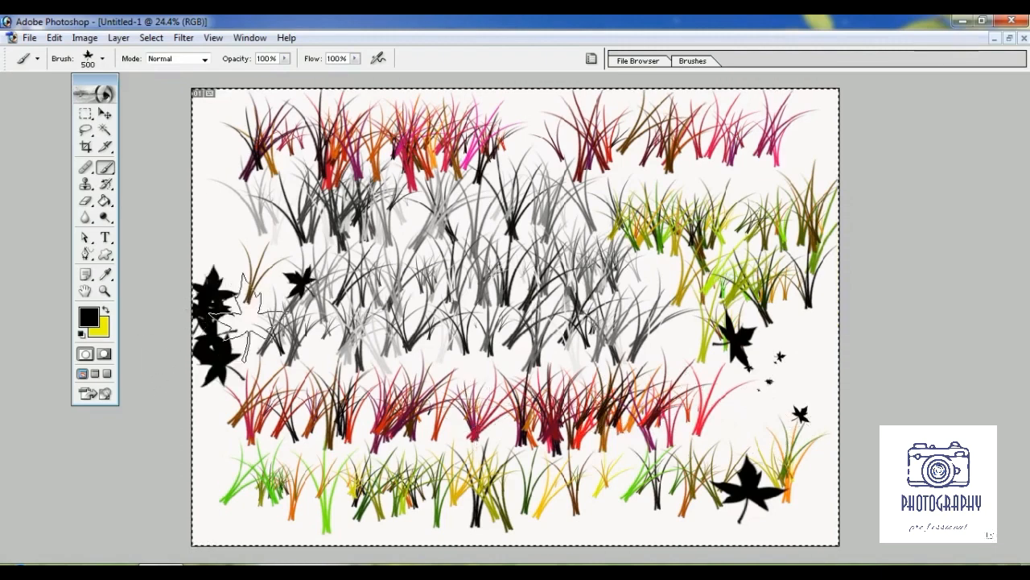
Set the foreground colour to bright red (FB071E) and paint a diagonal band of 250 px maple leaves across the emptied canvas.
left_click(90, 318)
left_click(739, 274)
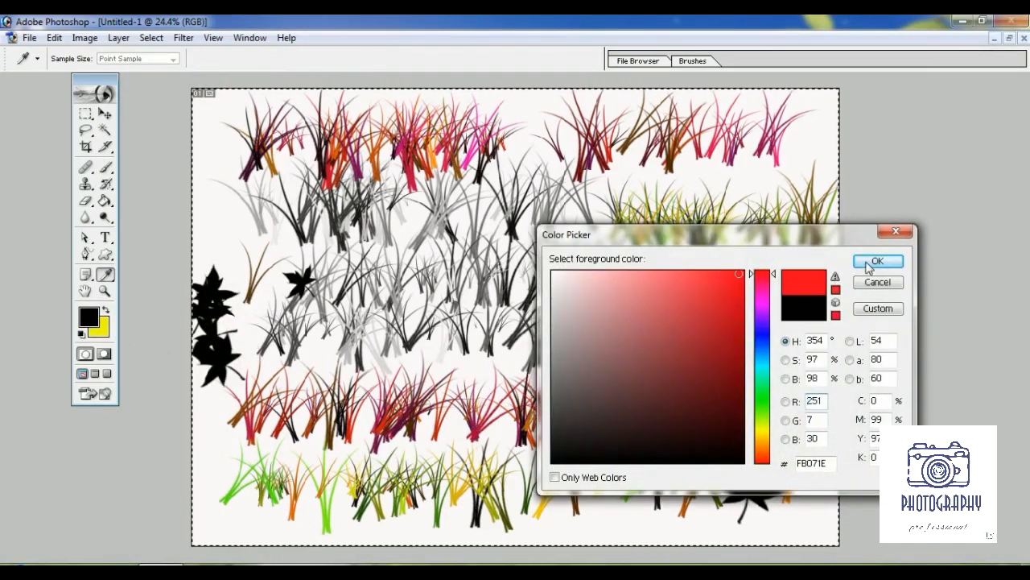
left_click(869, 266)
left_click(751, 191)
left_click(632, 154)
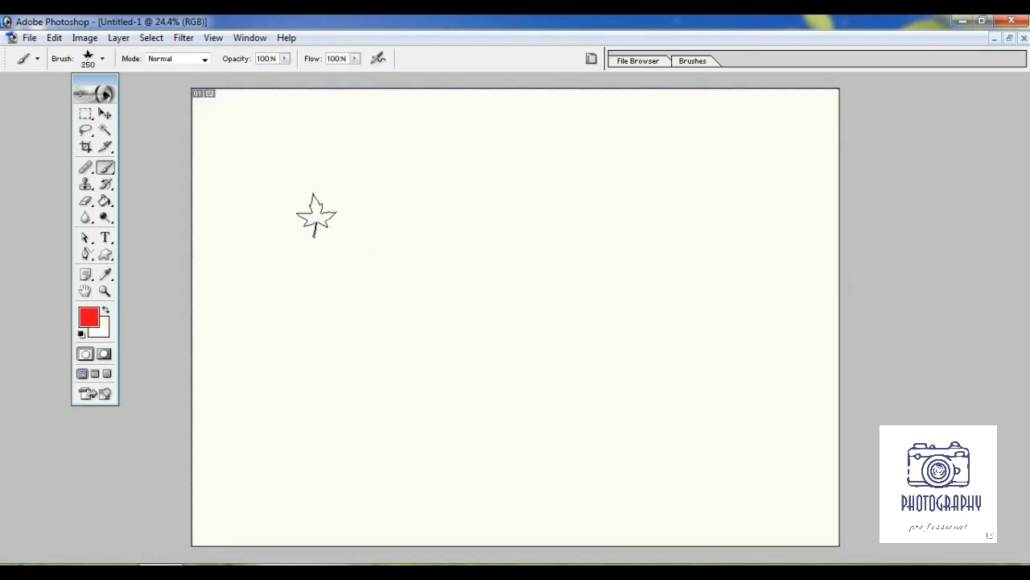
mouse_move(266, 154)
left_mouse_down()
mouse_move(580, 355)
mouse_move(729, 427)
left_mouse_up()
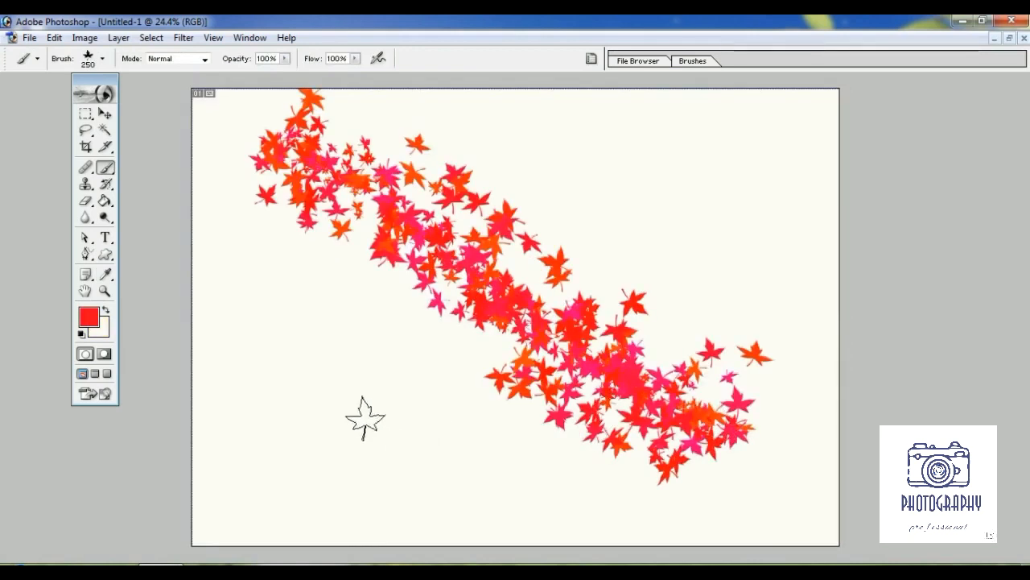
key("ctrl+z")
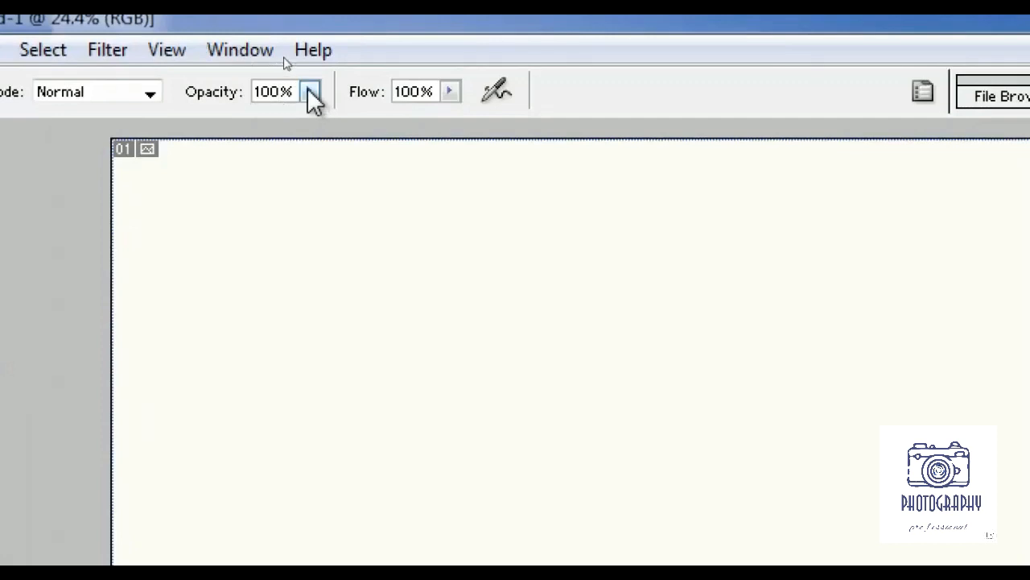
Paint a horizontal black stroke with a hard round brush at 100% opacity and another below it at 30% opacity.
left_click(309, 92)
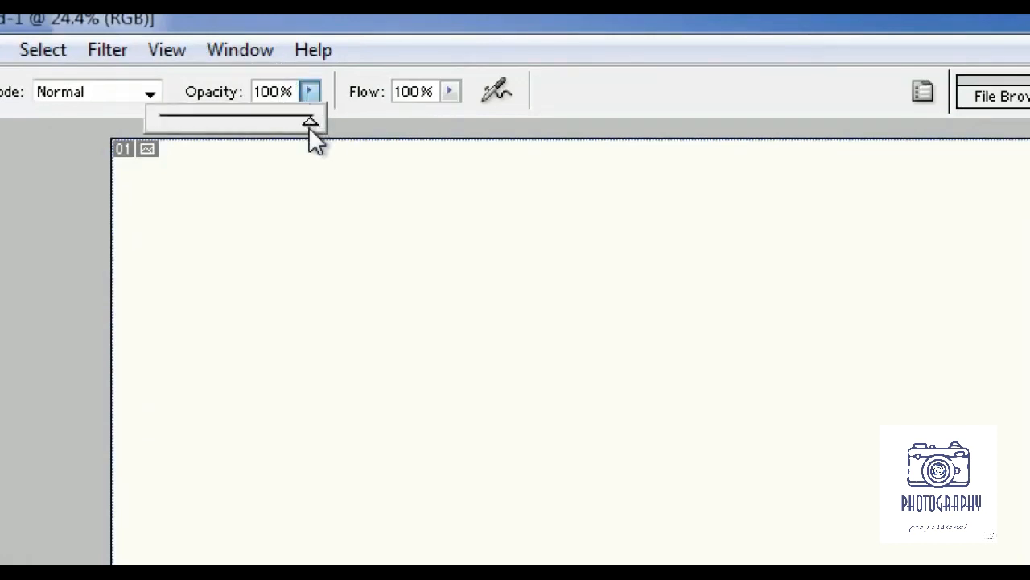
left_click(322, 174)
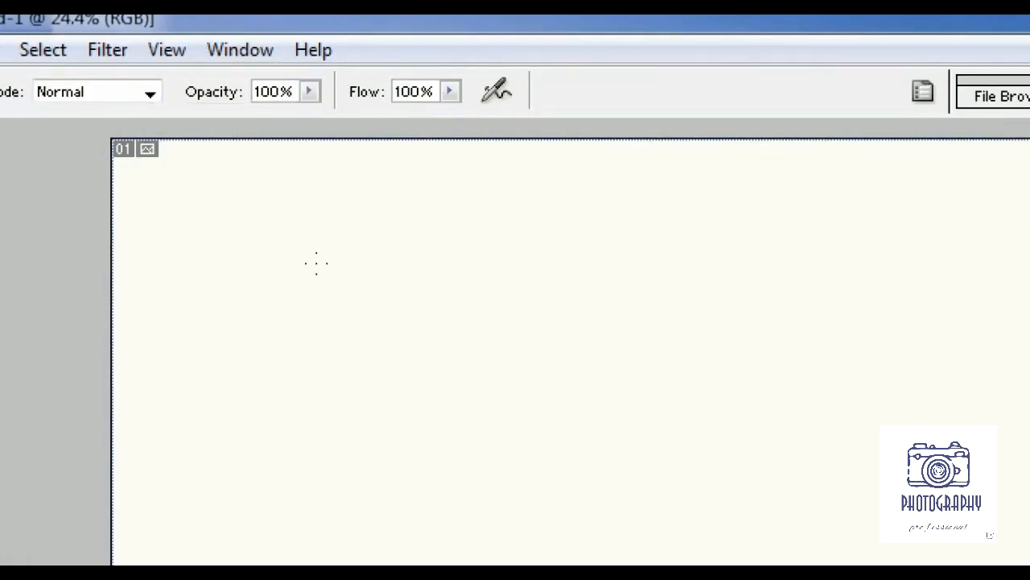
left_click_drag(181, 227, 823, 227)
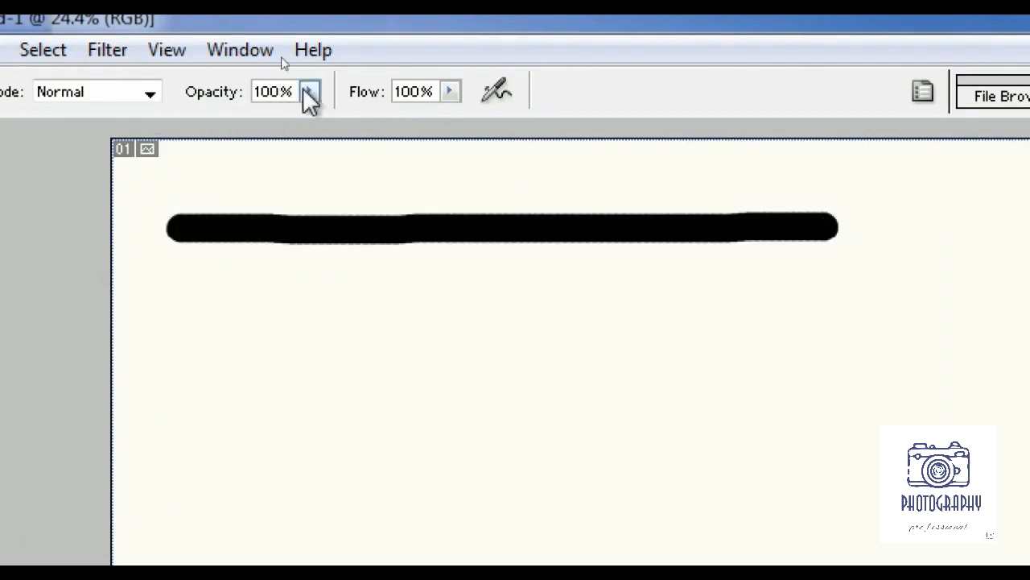
mouse_move(310, 92)
left_mouse_down()
mouse_move(309, 127)
mouse_move(205, 119)
left_mouse_up()
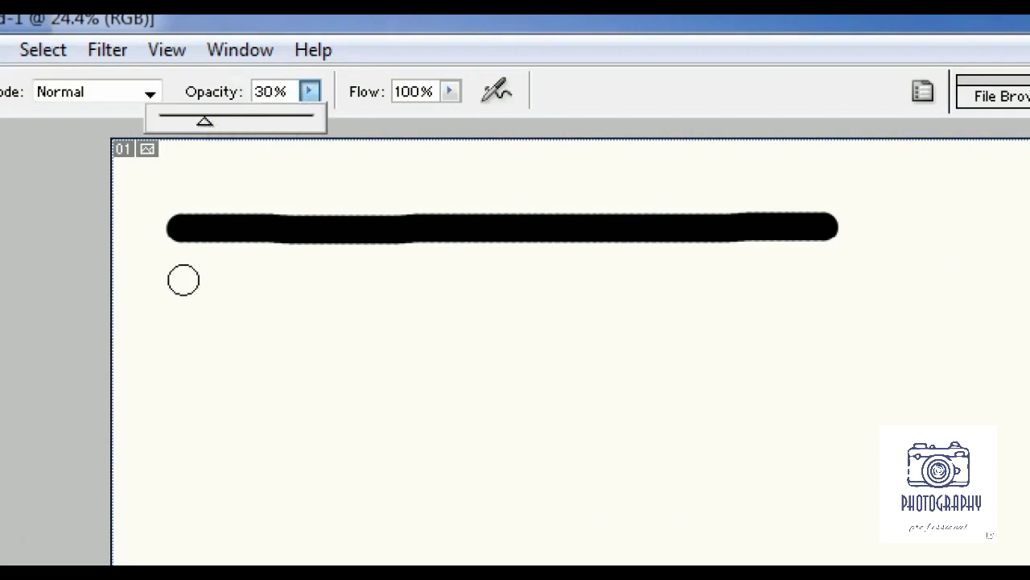
left_click_drag(183, 280, 825, 278)
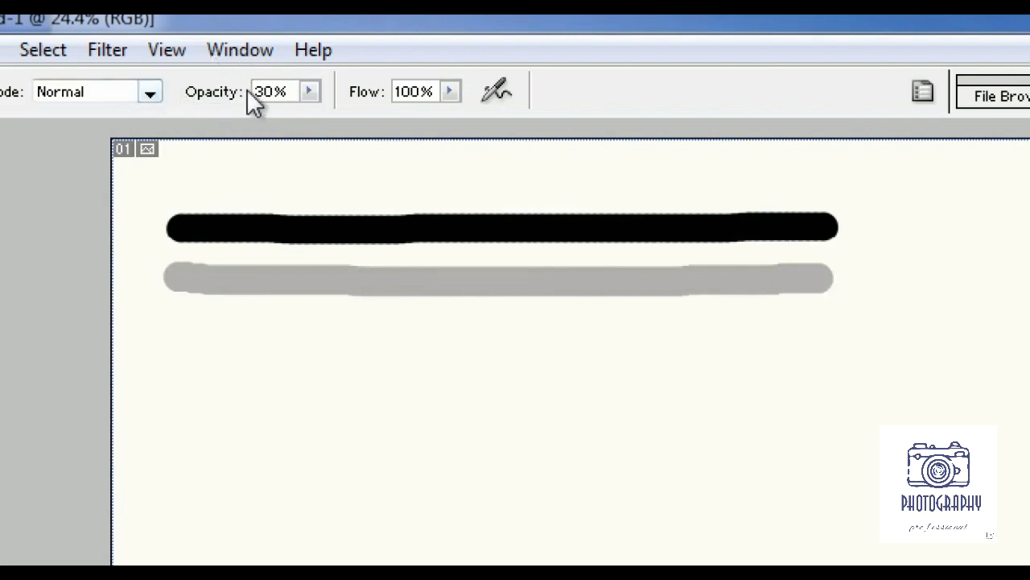
Lower the brush opacity to 2% and paint a horizontal stroke below the grey one.
left_click(309, 92)
left_click_drag(310, 117, 268, 119)
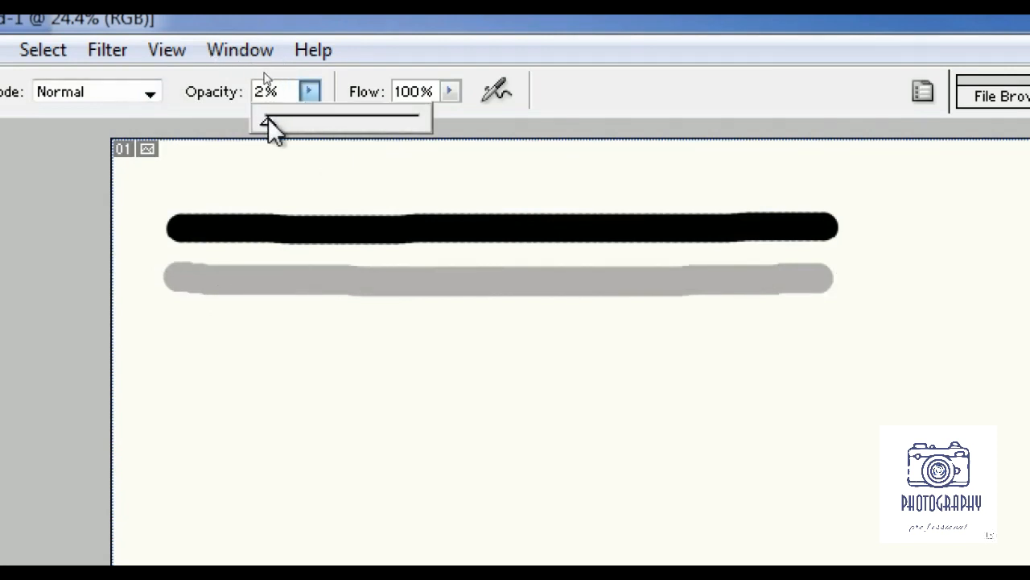
left_click(184, 332)
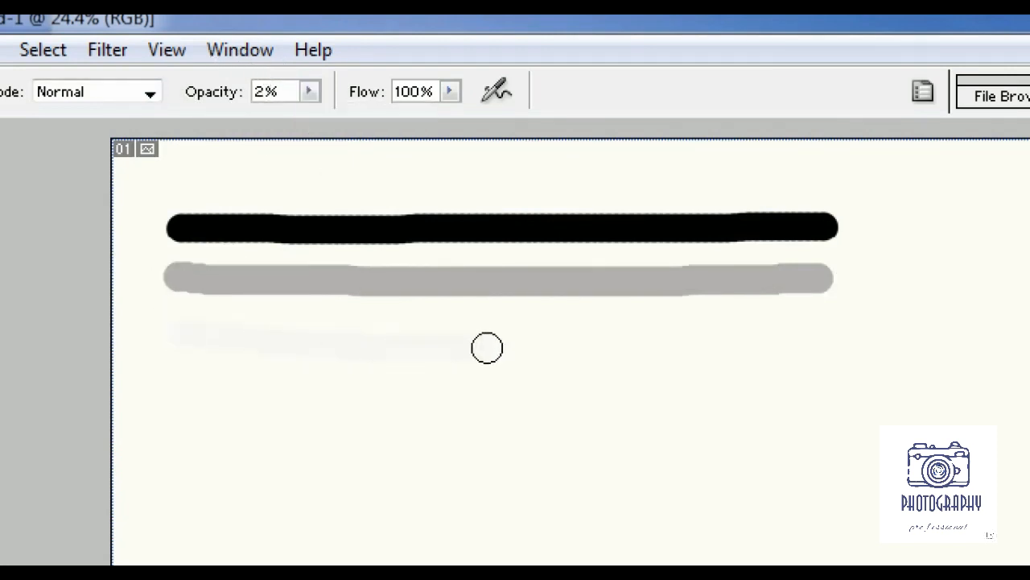
Raise the brush opacity to 15% and paint overlapping horizontal strokes over the faint third line.
left_click(309, 91)
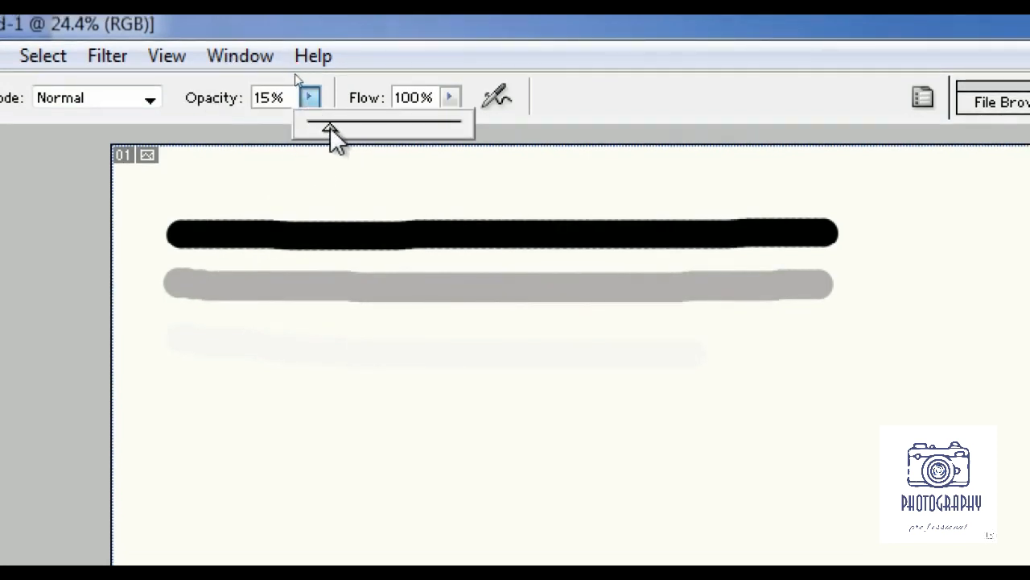
mouse_move(194, 337)
left_mouse_down()
mouse_move(845, 340)
mouse_move(317, 353)
mouse_move(197, 353)
mouse_move(173, 342)
mouse_move(834, 341)
left_mouse_up()
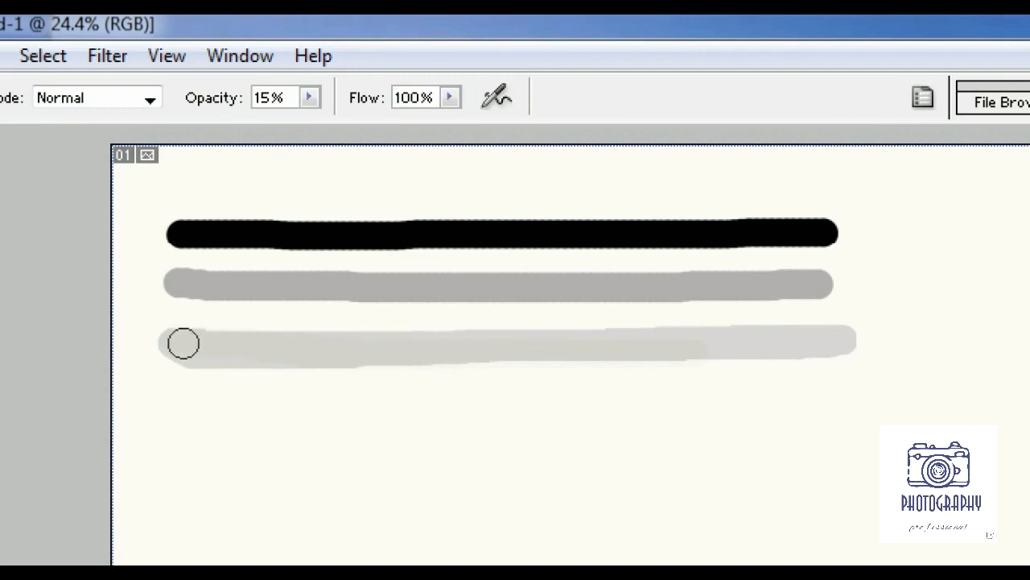
mouse_move(183, 343)
left_mouse_down()
mouse_move(839, 347)
mouse_move(218, 356)
mouse_move(446, 355)
left_mouse_up()
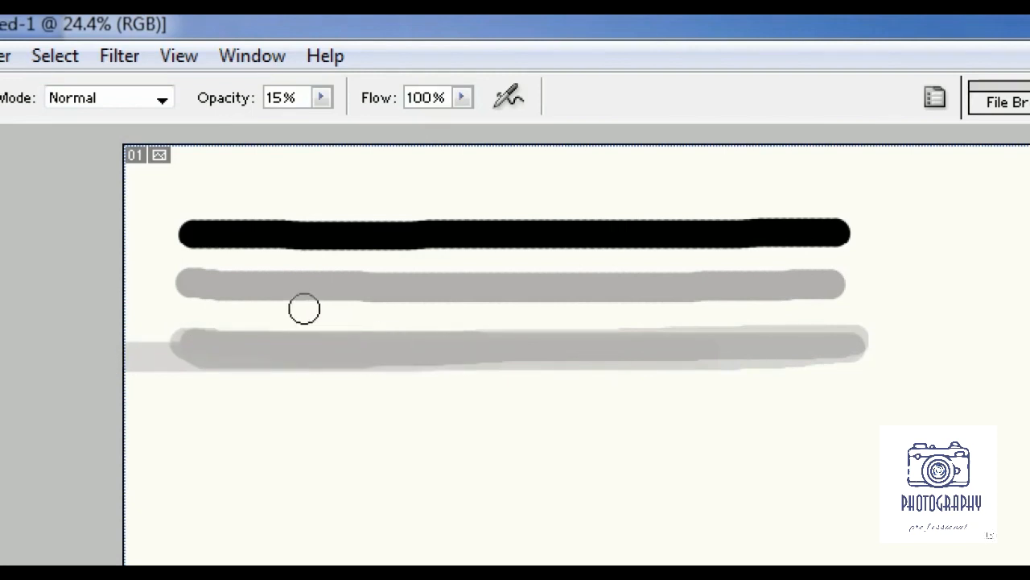
Choose the soft round 100 px brush preset.
left_click(155, 103)
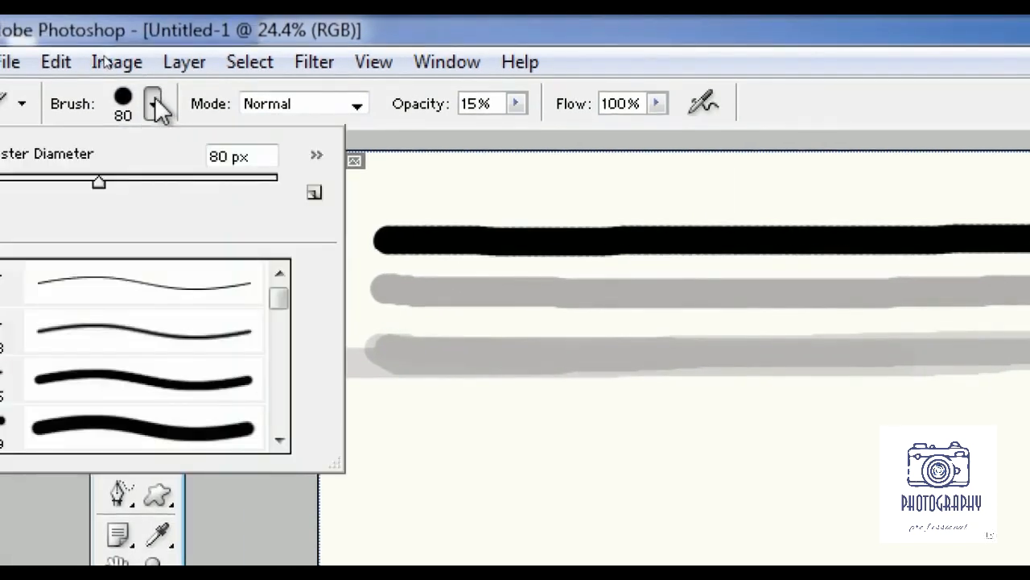
scroll(98, 386, "down", 3)
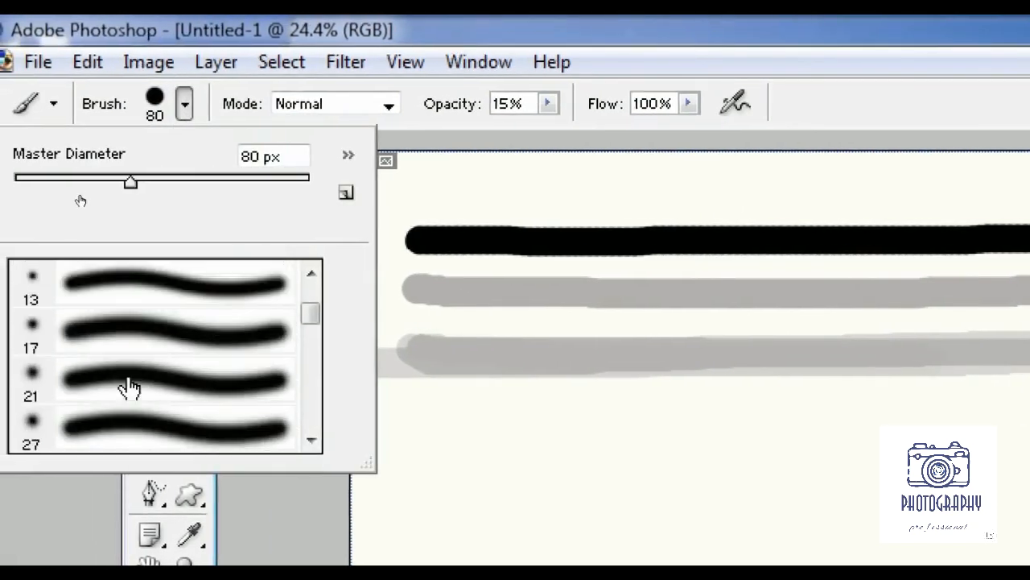
scroll(118, 384, "down", 4)
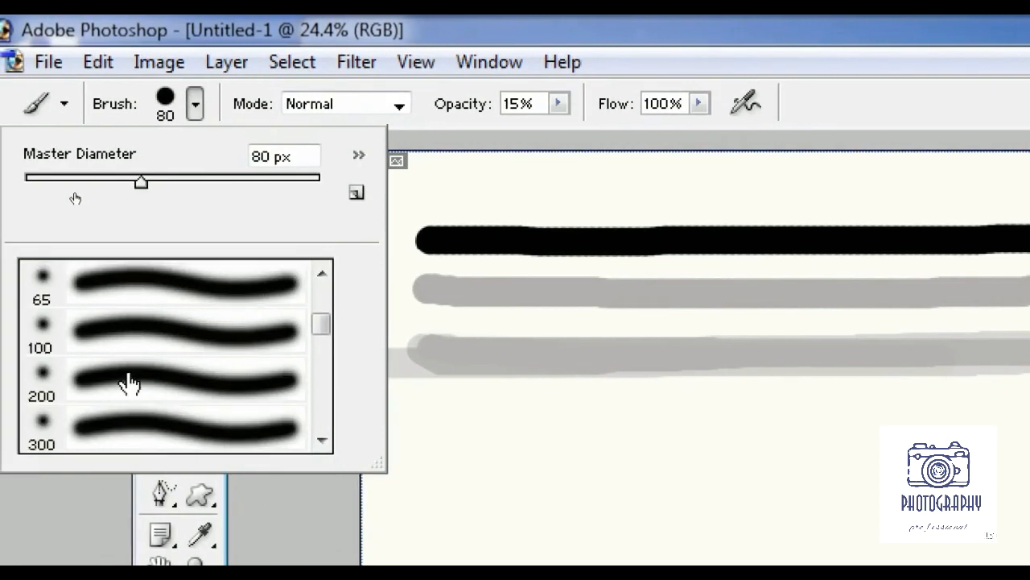
left_click(106, 330)
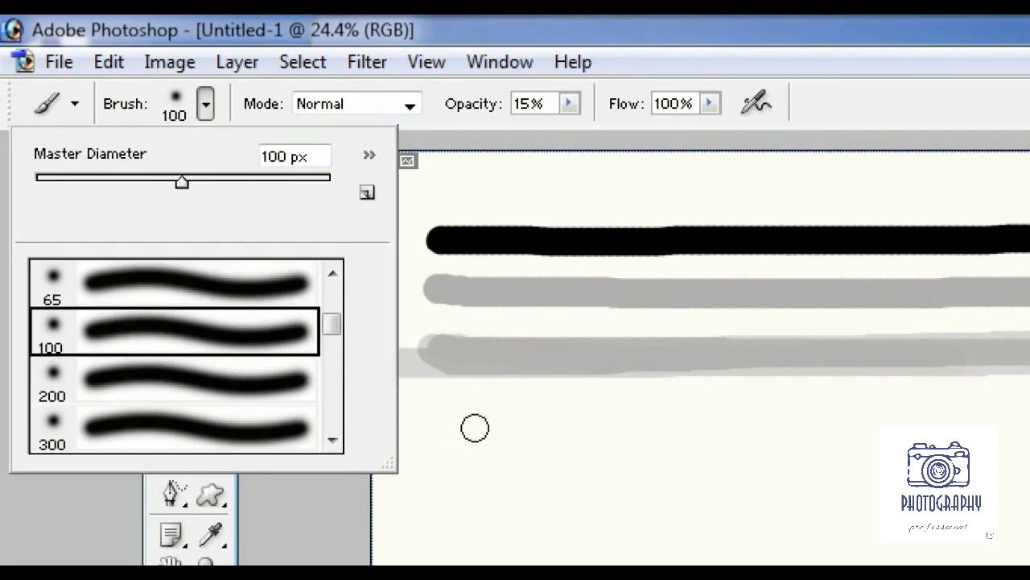
Set the brush opacity to 100% and paint three soft-edged black horizontal strokes below the existing lines.
left_click(569, 103)
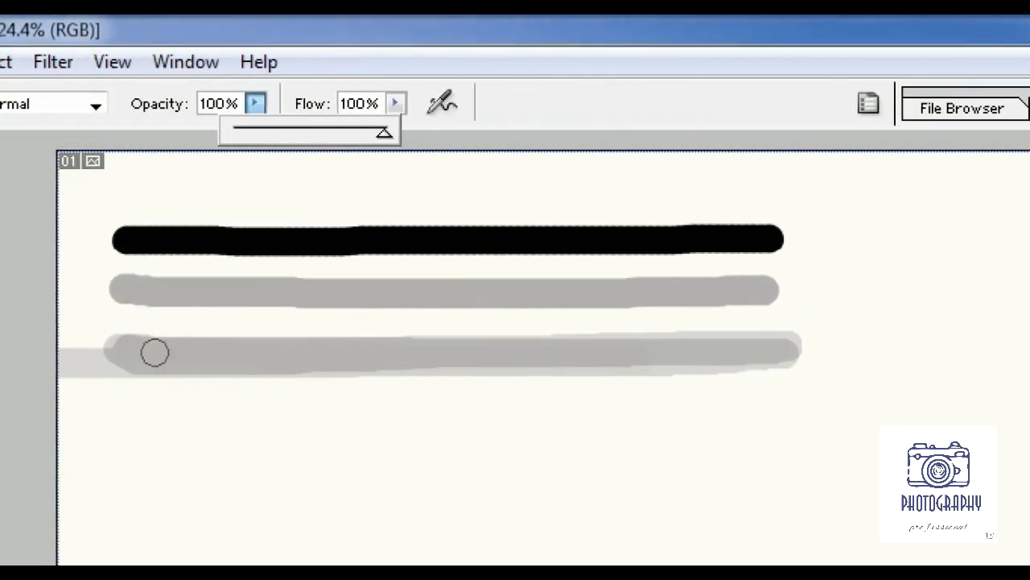
mouse_move(145, 415)
left_mouse_down()
mouse_move(421, 421)
mouse_move(763, 403)
left_mouse_up()
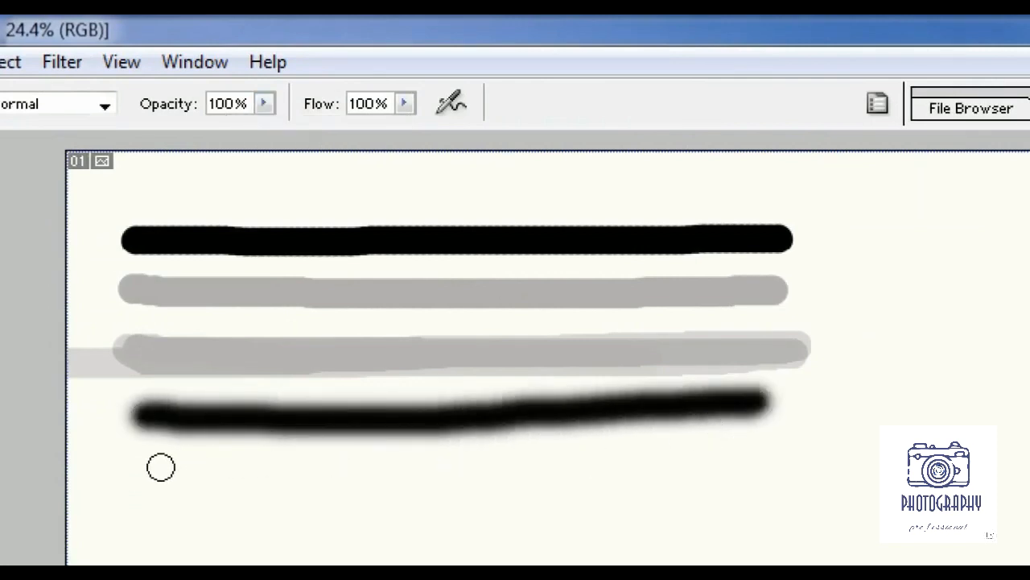
left_click_drag(160, 467, 813, 474)
mouse_move(750, 506)
left_mouse_down()
mouse_move(639, 520)
mouse_move(46, 536)
left_mouse_up()
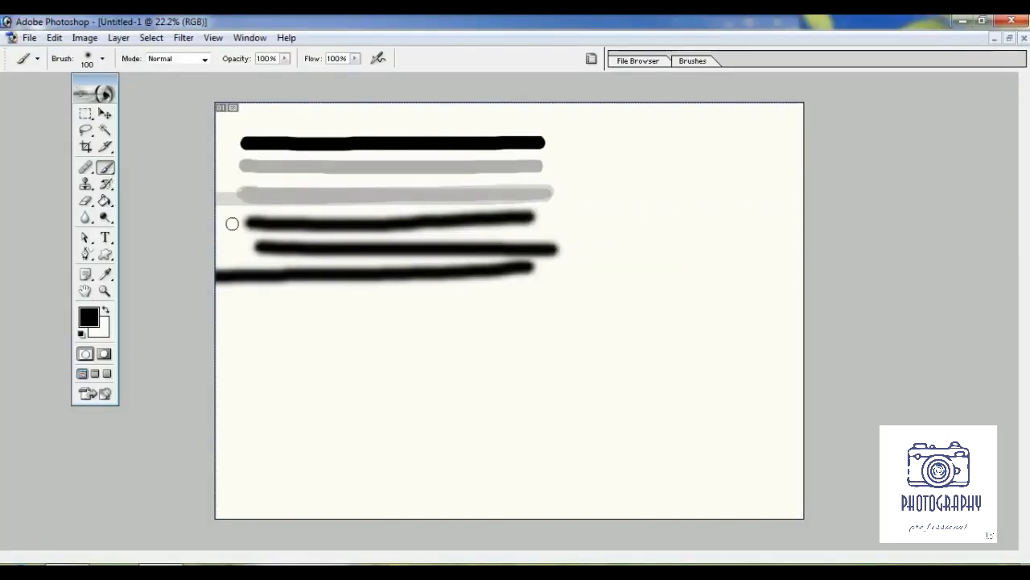
Clear the entire canvas of all strokes and switch to the Eraser tool.
key("ctrl+a")
key("Delete")
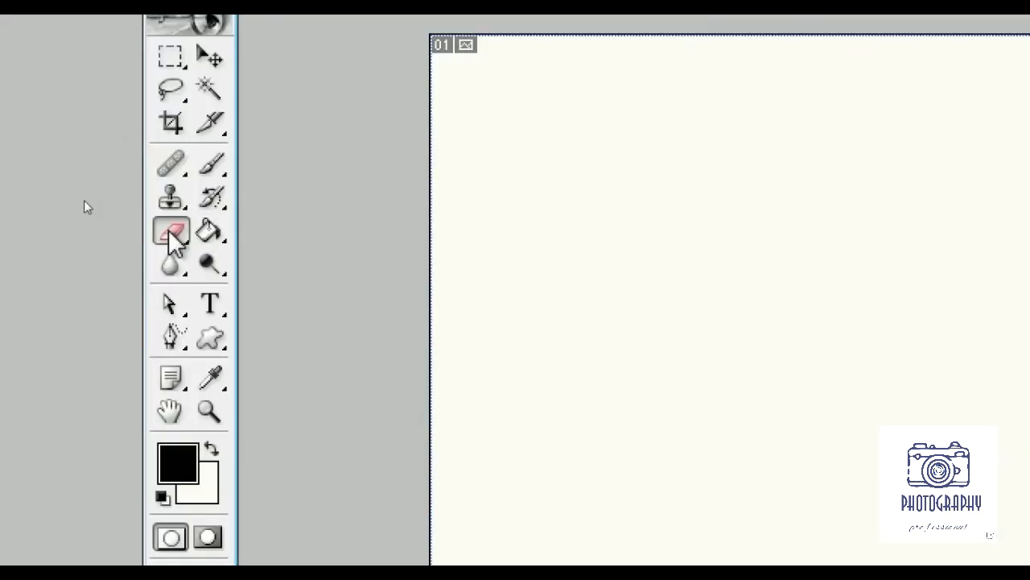
left_click(85, 200)
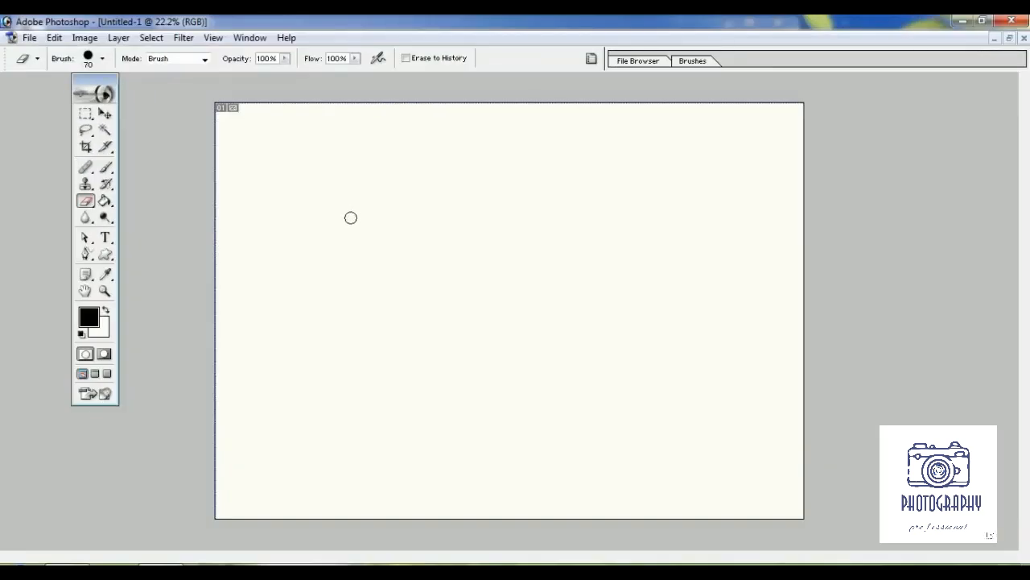
Set the eraser size to 100 px and restore the Untitled-1 document to a floating window placed further right in the workspace.
key("bracketright")
key("bracketright")
key("bracketright")
key("bracketright")
key("bracketright")
key("bracketright")
key("bracketright")
key("bracketright")
key("bracketright")
key("bracketright")
key("bracketleft")
left_click(1008, 38)
key("bracketleft")
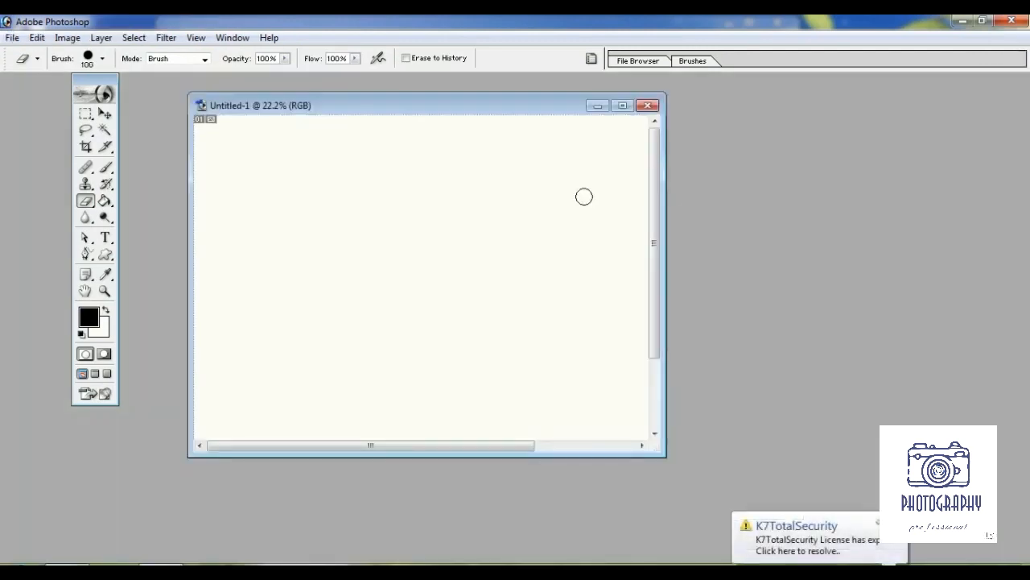
left_click_drag(539, 106, 735, 112)
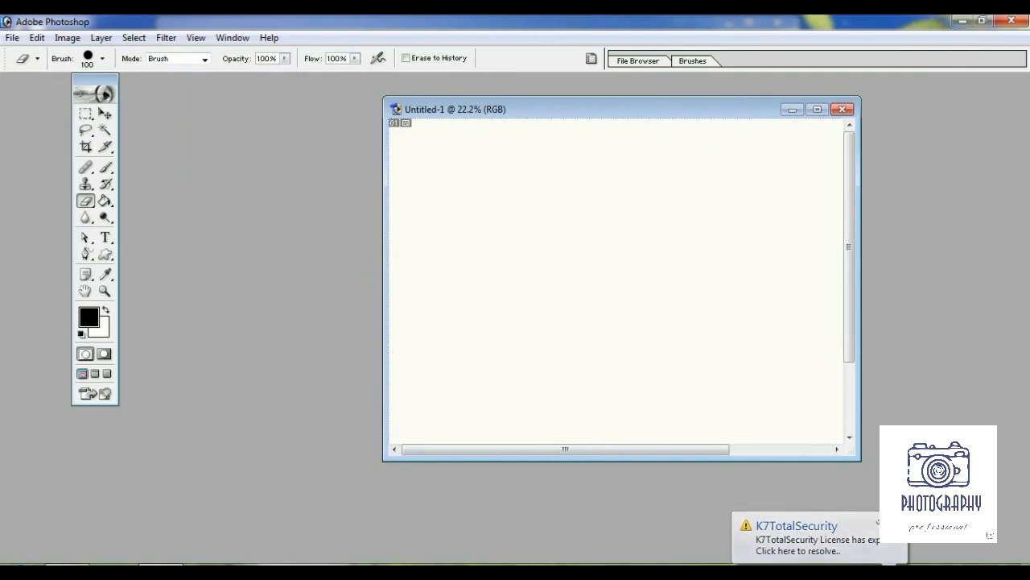
Open the old family photo 14 from the photos folder in Photoshop and maximize its document window.
left_click(160, 568)
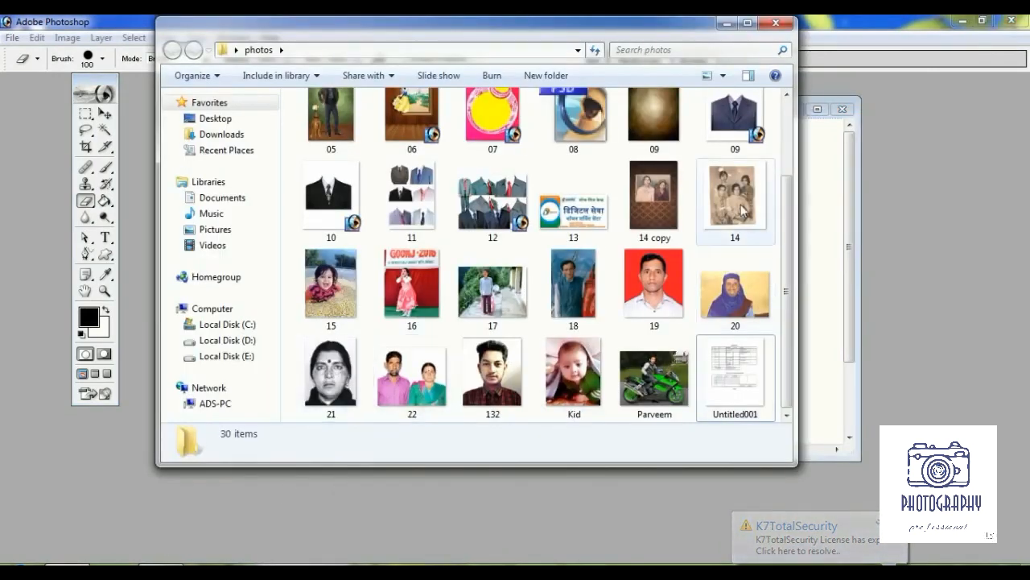
left_click_drag(742, 211, 822, 229)
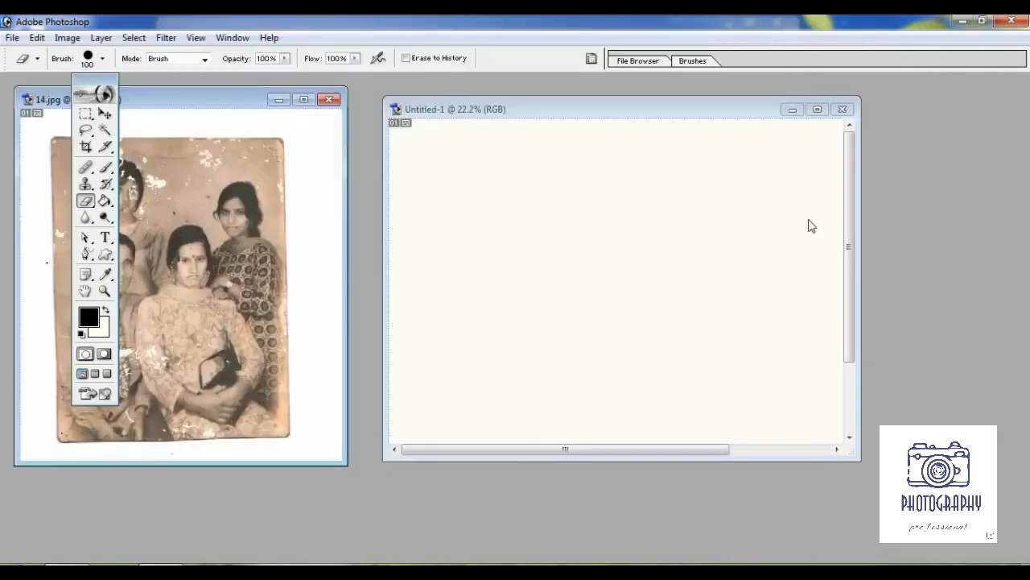
left_click_drag(252, 108, 400, 119)
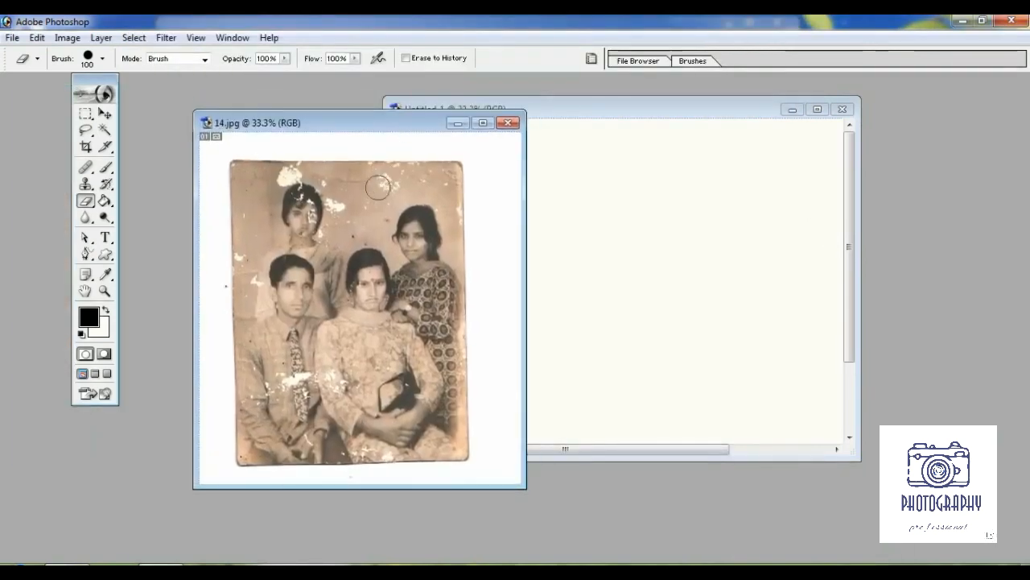
left_click(477, 123)
scroll(405, 240, "up", 5)
left_click_drag(548, 288, 514, 211)
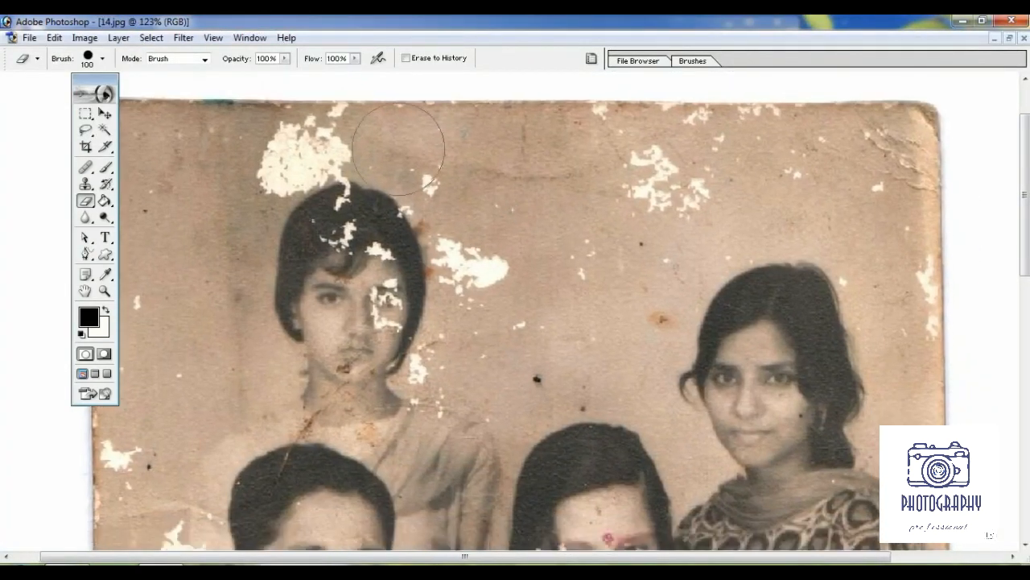
Try the 100 px eraser across the upper background of the family photo and undo the erasing.
left_click(102, 61)
left_click(102, 61)
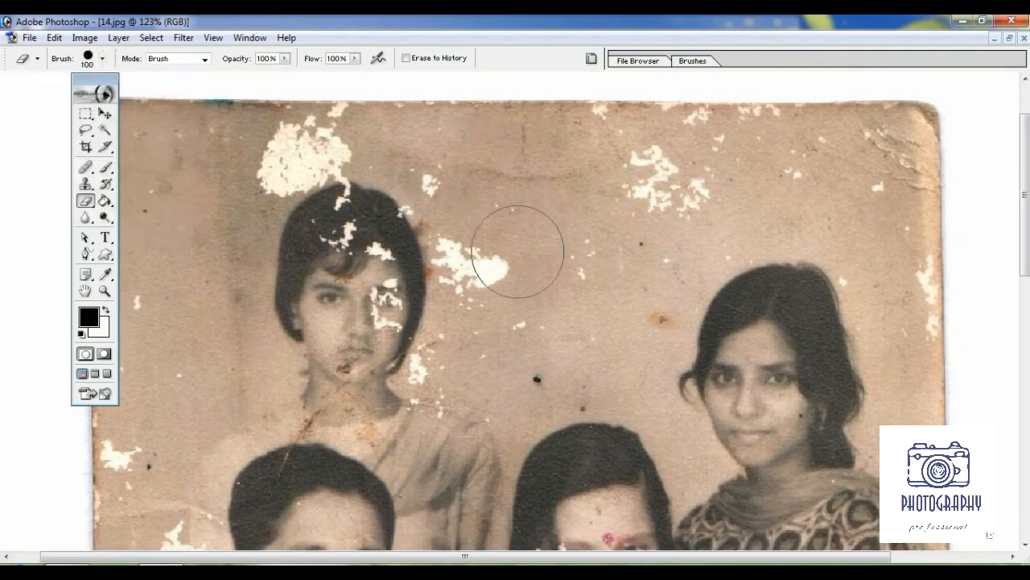
scroll(527, 245, "down", 2)
scroll(525, 255, "down", 1)
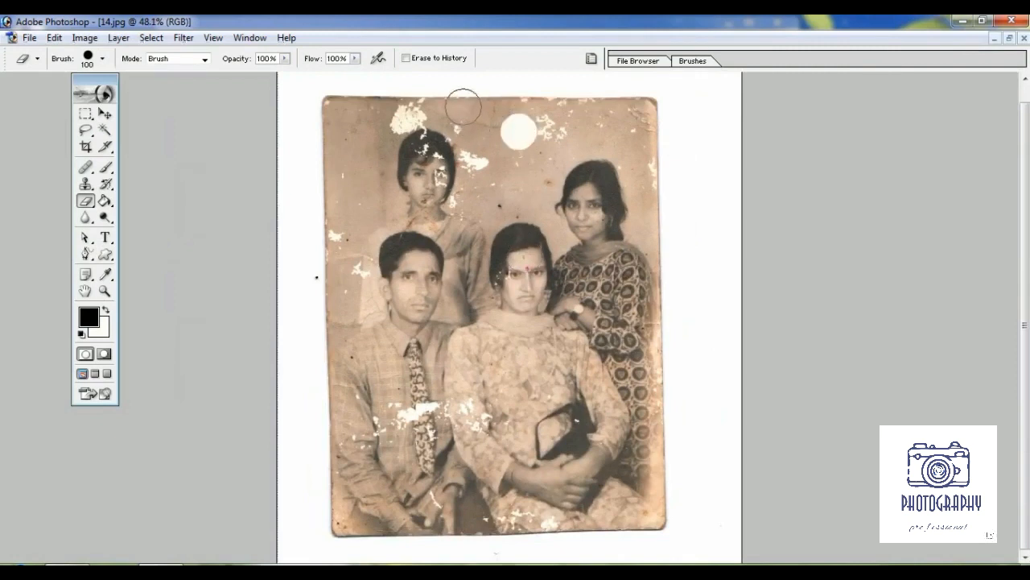
left_click_drag(463, 107, 659, 108)
mouse_move(513, 108)
left_mouse_down()
mouse_move(301, 114)
mouse_move(453, 112)
mouse_move(488, 152)
mouse_move(496, 157)
mouse_move(495, 133)
mouse_move(513, 159)
mouse_move(535, 140)
mouse_move(627, 130)
mouse_move(650, 151)
mouse_move(671, 207)
mouse_move(645, 137)
mouse_move(643, 162)
mouse_move(626, 141)
mouse_move(565, 139)
mouse_move(526, 172)
mouse_move(492, 172)
left_mouse_up()
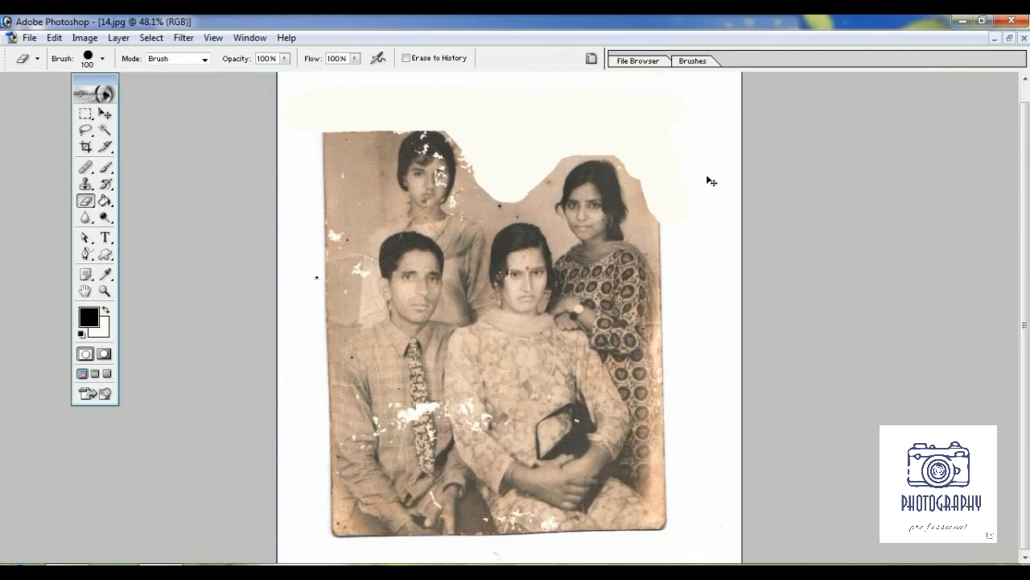
key("ctrl+z")
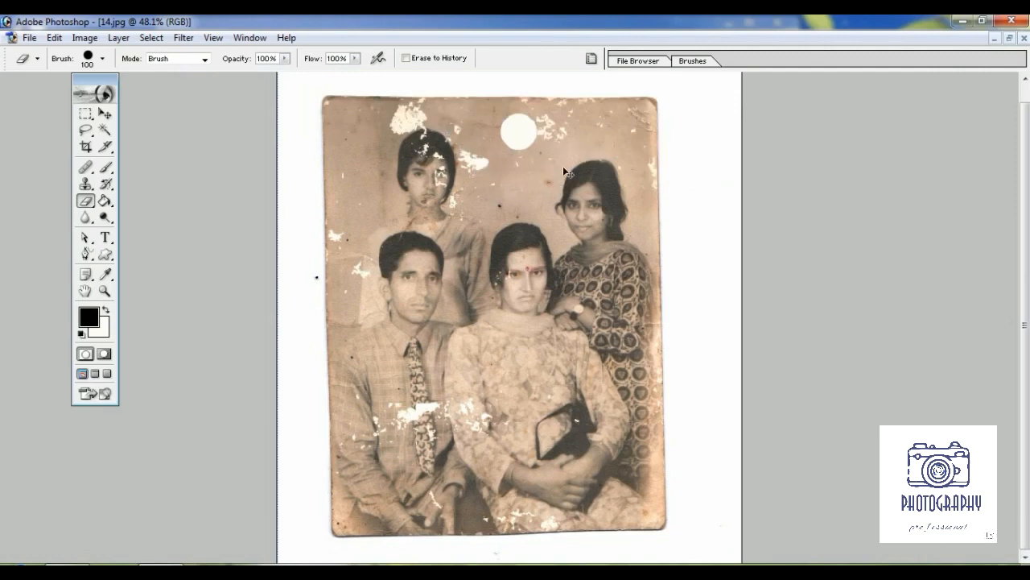
key("ctrl+alt+z")
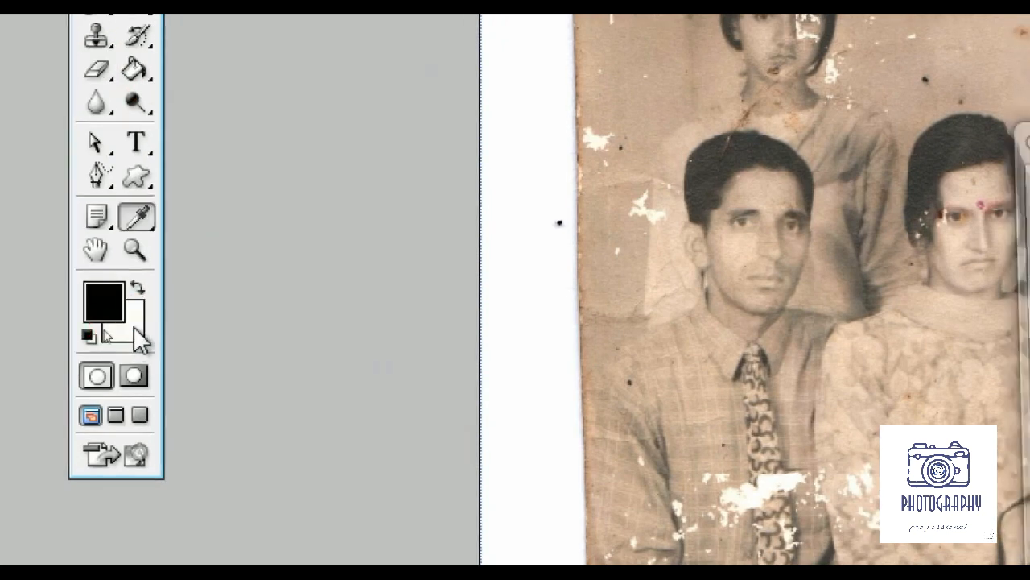
Set the background colour to bright red with R 249, G 5, B 34.
left_click(139, 335)
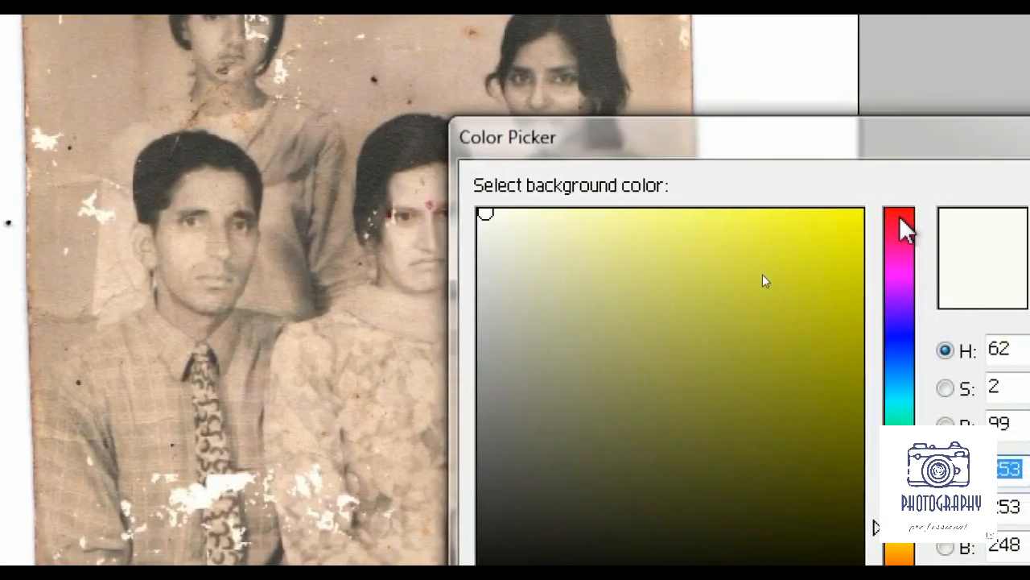
left_click(900, 217)
left_click(855, 218)
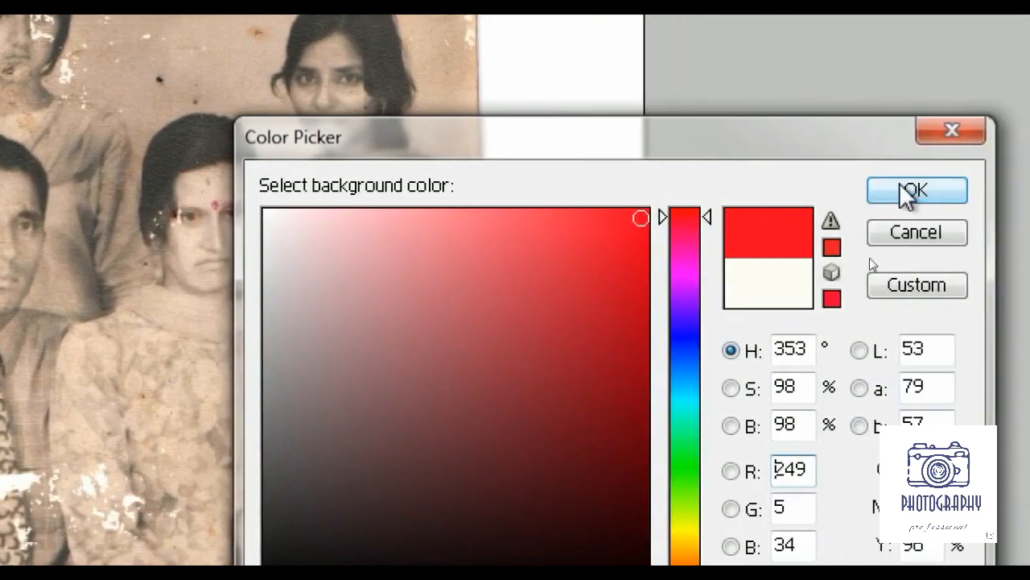
left_click(902, 189)
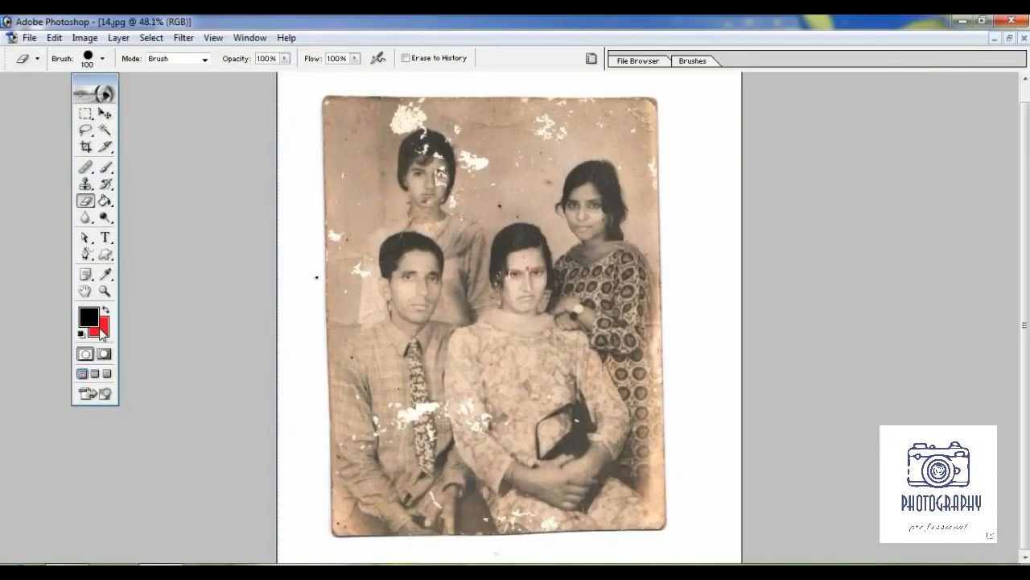
Try erasing along the photo's upper and right edges with the red background colour and undo the strokes.
mouse_move(480, 121)
left_mouse_down()
mouse_move(607, 121)
mouse_move(473, 110)
mouse_move(594, 107)
mouse_move(646, 118)
mouse_move(643, 104)
mouse_move(659, 228)
mouse_move(649, 166)
mouse_move(627, 136)
mouse_move(608, 124)
mouse_move(492, 141)
mouse_move(502, 168)
mouse_move(620, 140)
mouse_move(561, 127)
mouse_move(538, 139)
left_mouse_up()
key("ctrl+z")
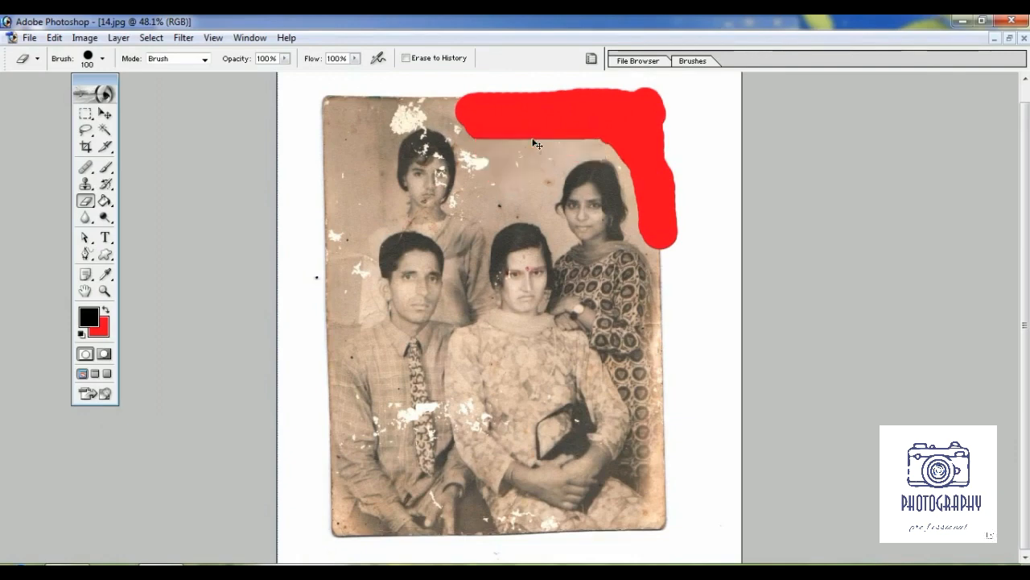
key("ctrl+z")
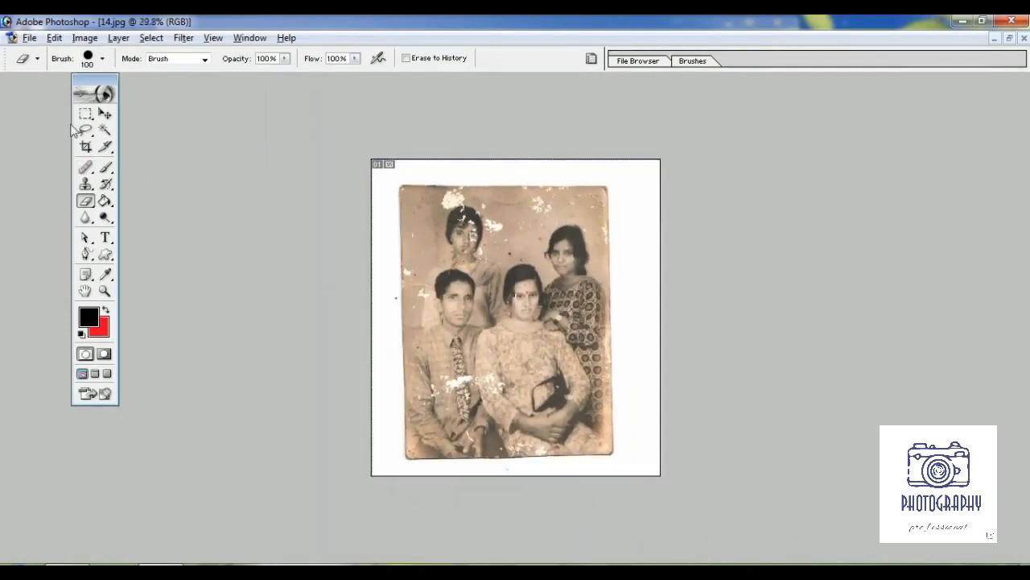
Select a rectangle covering the upper two-thirds of the family photo with a 0 px feather.
left_click(85, 114)
key("Return")
type("0")
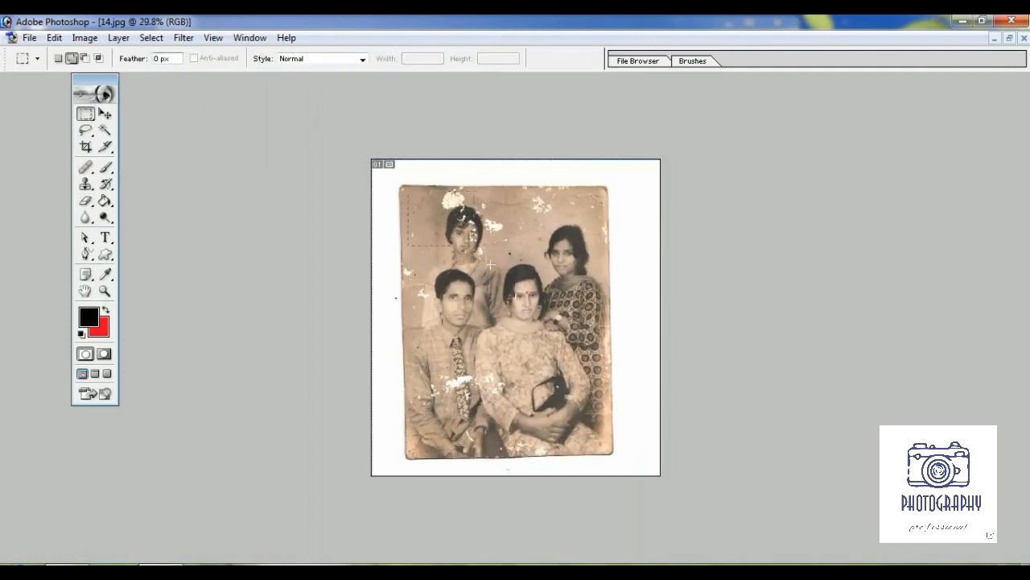
left_click_drag(588, 374, 602, 376)
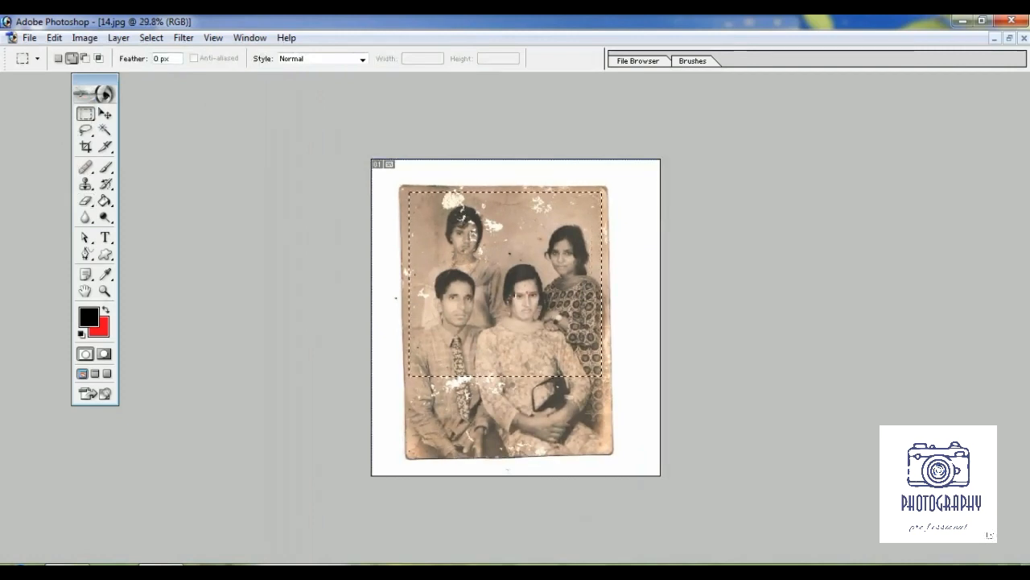
Copy the selected part of photo 14 into the Untitled-1 document and maximize that document's window.
left_click(1008, 37)
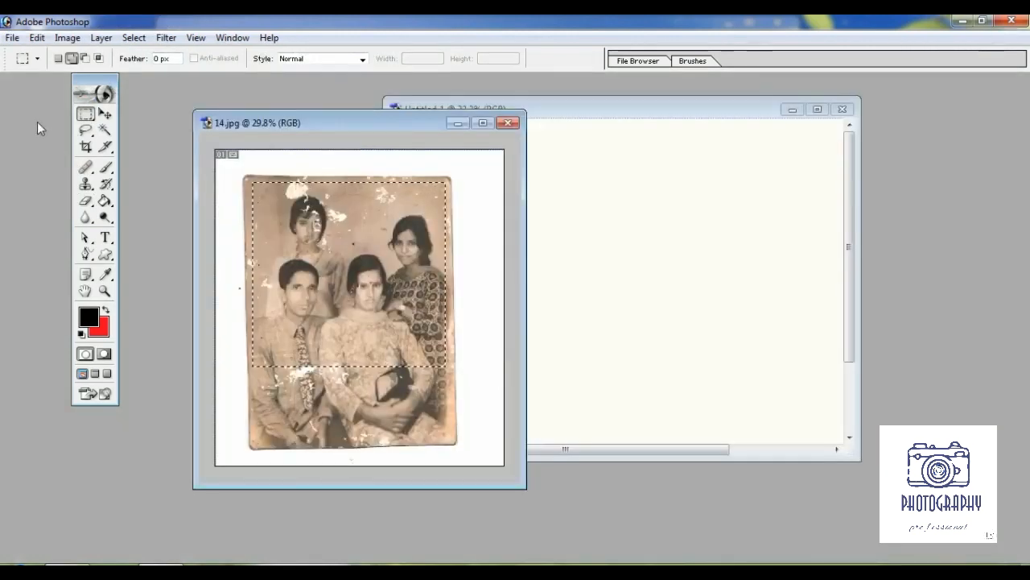
left_click(105, 114)
left_click_drag(329, 123, 228, 121)
left_click_drag(249, 239, 602, 208)
double_click(631, 114)
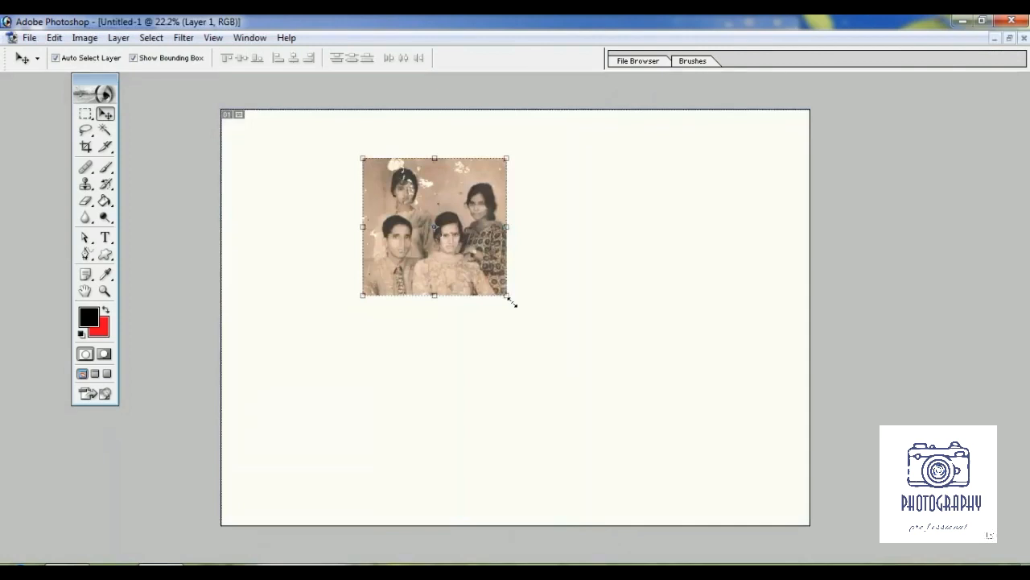
Enlarge the copied family photo to nearly twice its size and shift it slightly down and left on the canvas.
left_click_drag(510, 298, 628, 411)
key("Return")
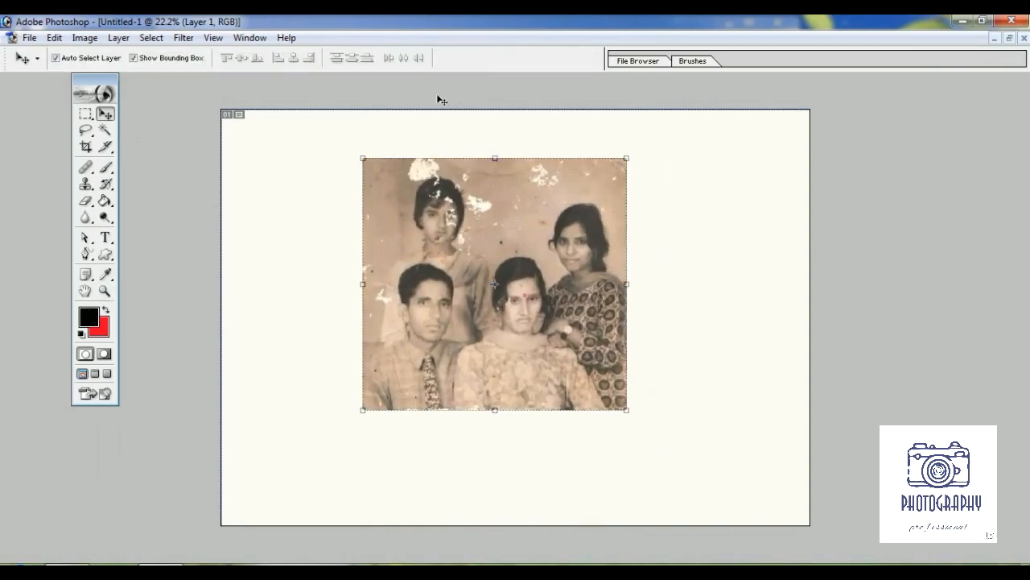
left_click_drag(104, 92, 164, 126)
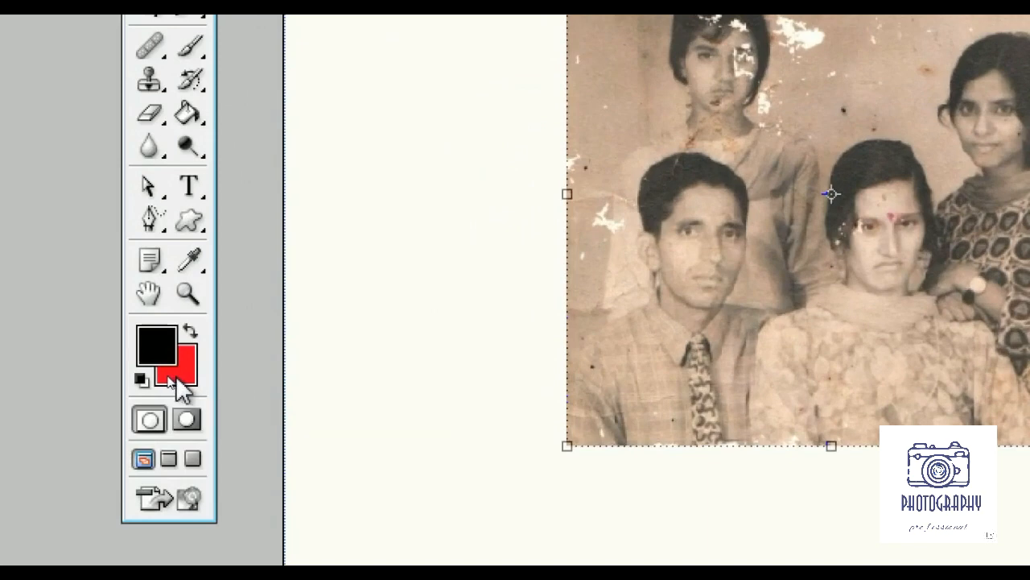
left_click(149, 119)
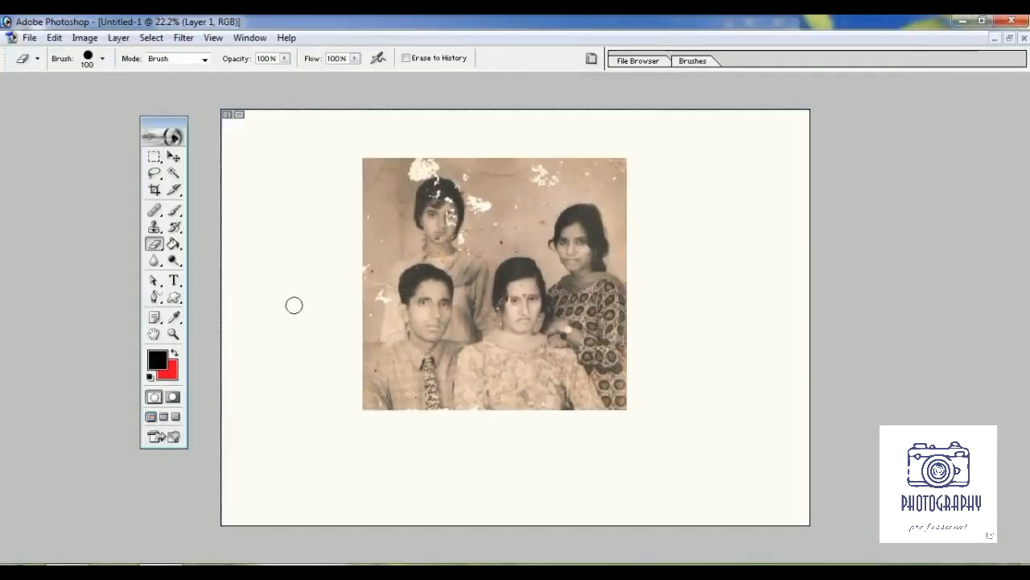
left_click(173, 156)
mouse_move(465, 229)
left_mouse_down()
mouse_move(441, 273)
mouse_move(504, 205)
mouse_move(456, 242)
left_mouse_up()
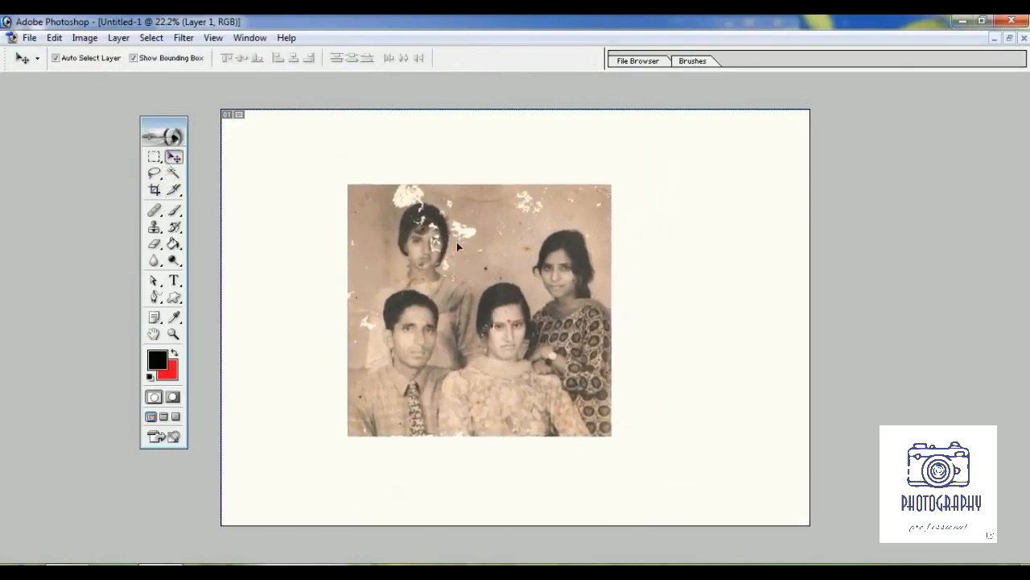
Erase a patch of the photo's background between the two standing figures on Layer 1 with the 100 px eraser.
left_click(719, 227)
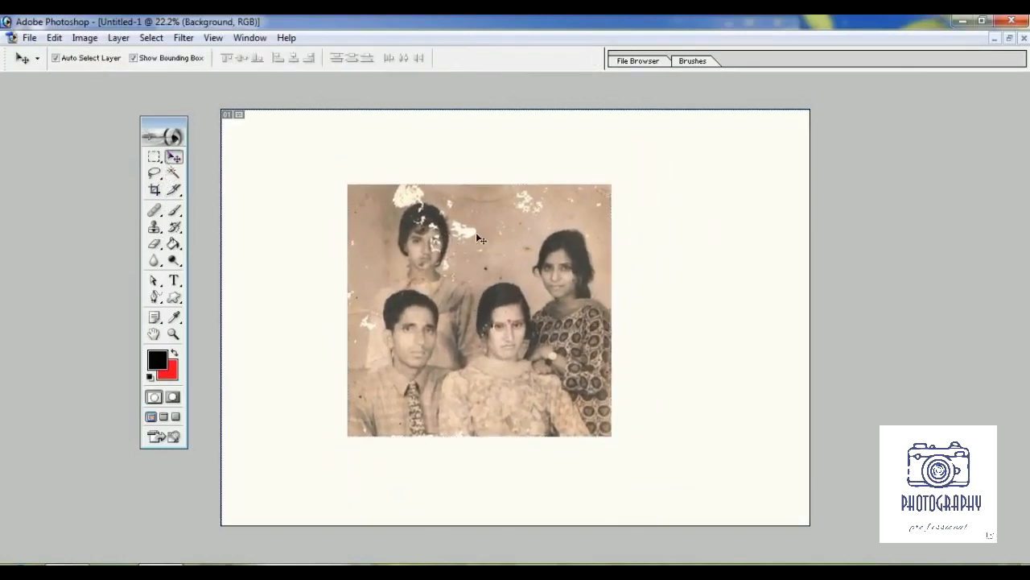
left_click(155, 245)
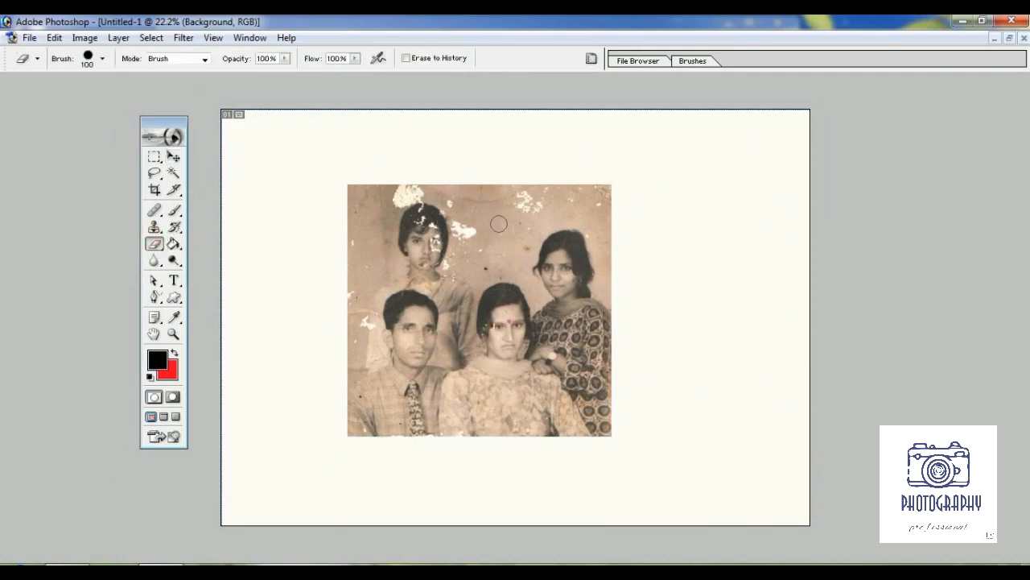
mouse_move(480, 193)
left_mouse_down()
mouse_move(499, 235)
mouse_move(480, 189)
mouse_move(506, 214)
mouse_move(550, 205)
mouse_move(507, 233)
mouse_move(497, 212)
mouse_move(548, 202)
mouse_move(526, 233)
mouse_move(523, 266)
mouse_move(510, 241)
mouse_move(508, 266)
mouse_move(473, 228)
mouse_move(466, 197)
mouse_move(472, 242)
mouse_move(484, 223)
mouse_move(475, 253)
mouse_move(487, 254)
left_mouse_up()
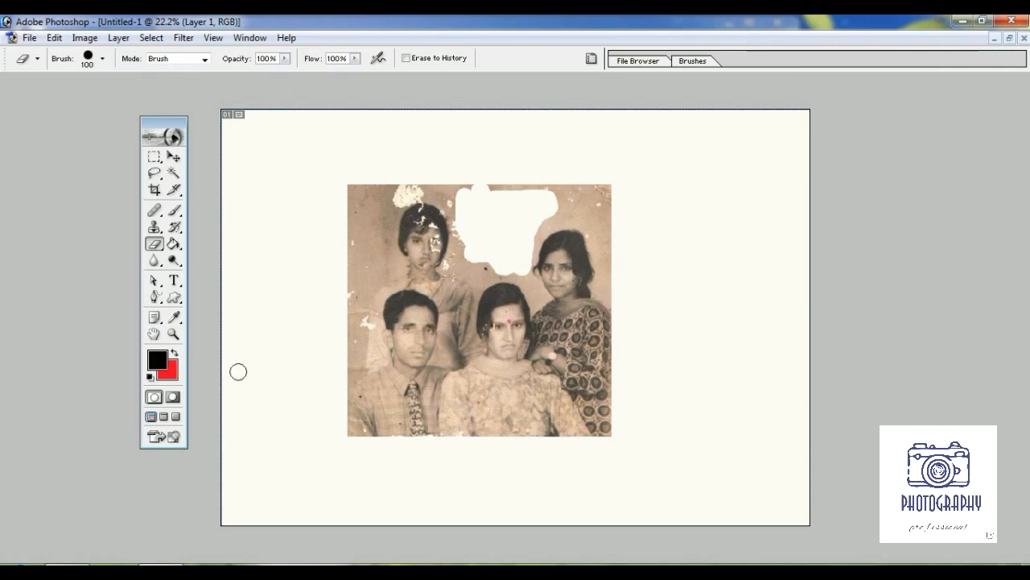
Fill the Background layer with a rainbow diamond gradient drawn horizontally across the canvas at 100% opacity.
left_click(173, 157)
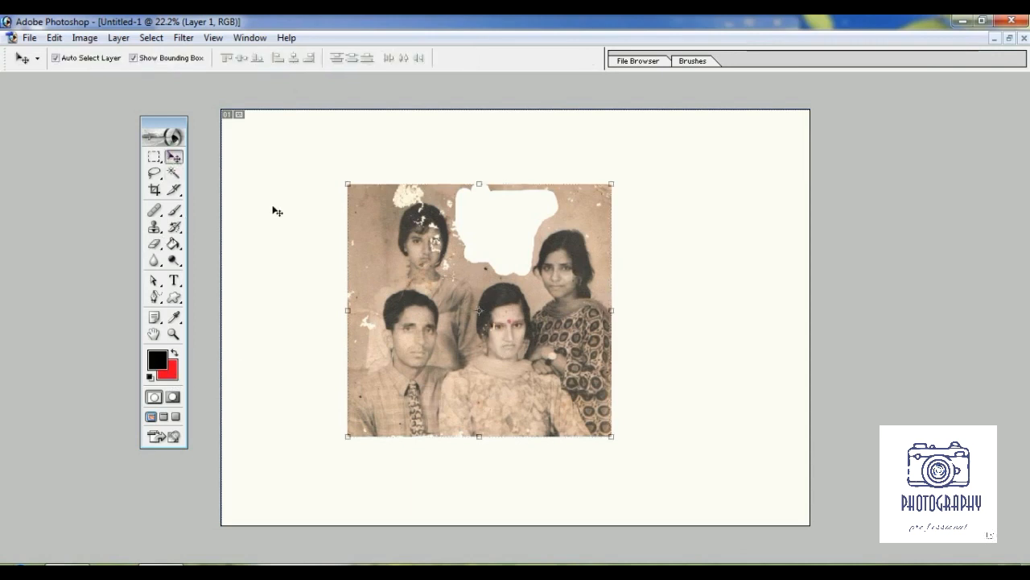
left_click(284, 207)
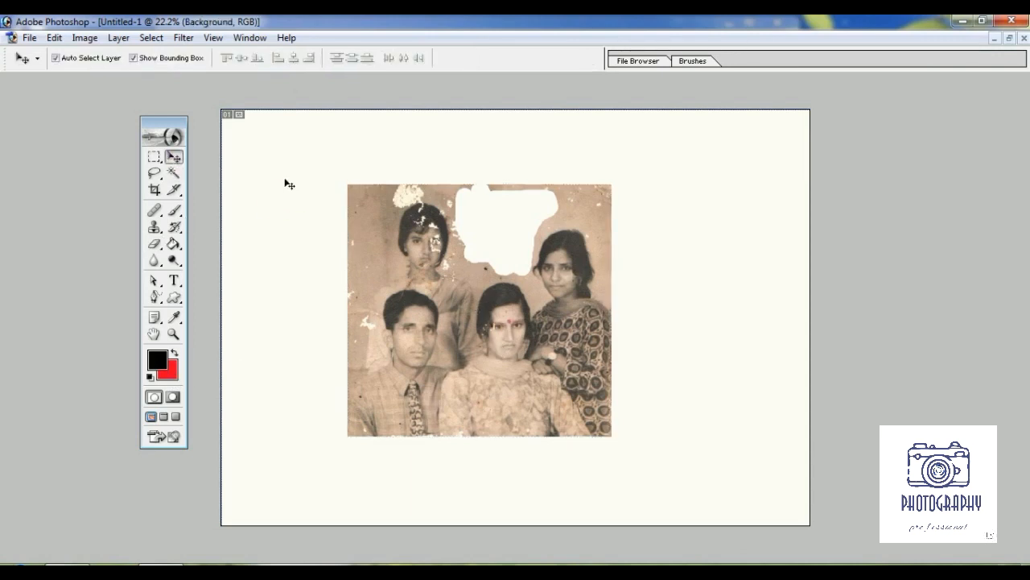
left_click(173, 244)
left_click_drag(173, 244, 233, 241)
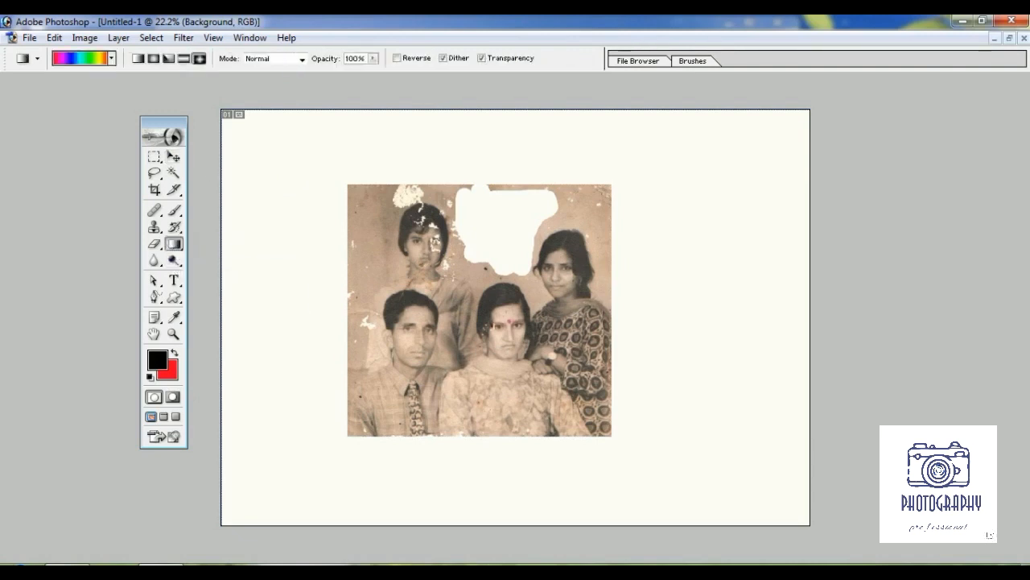
left_click_drag(267, 282, 746, 289)
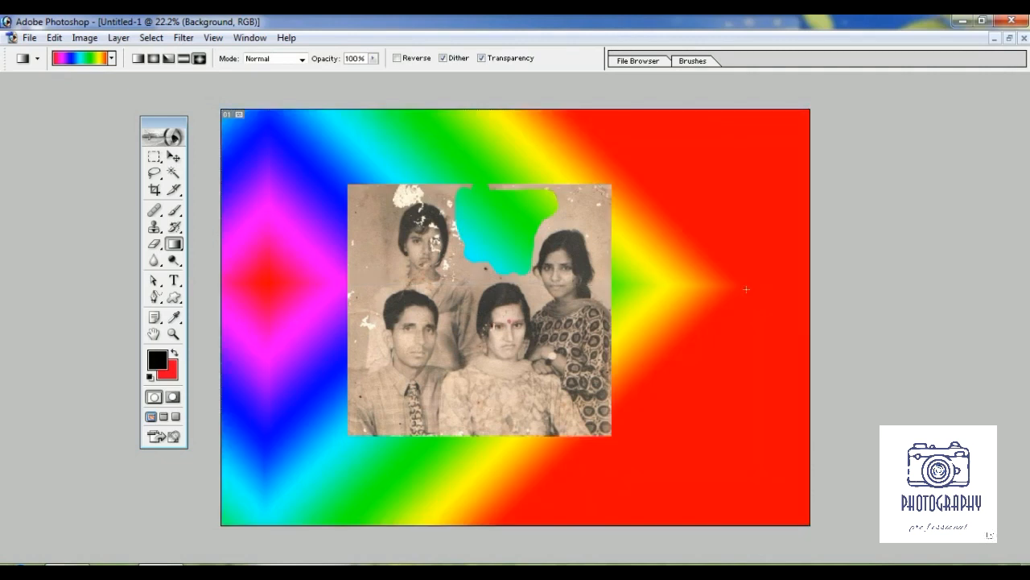
Shift the photo layer slightly lower over the gradient and undo both the move and the gradient fill.
left_click(173, 156)
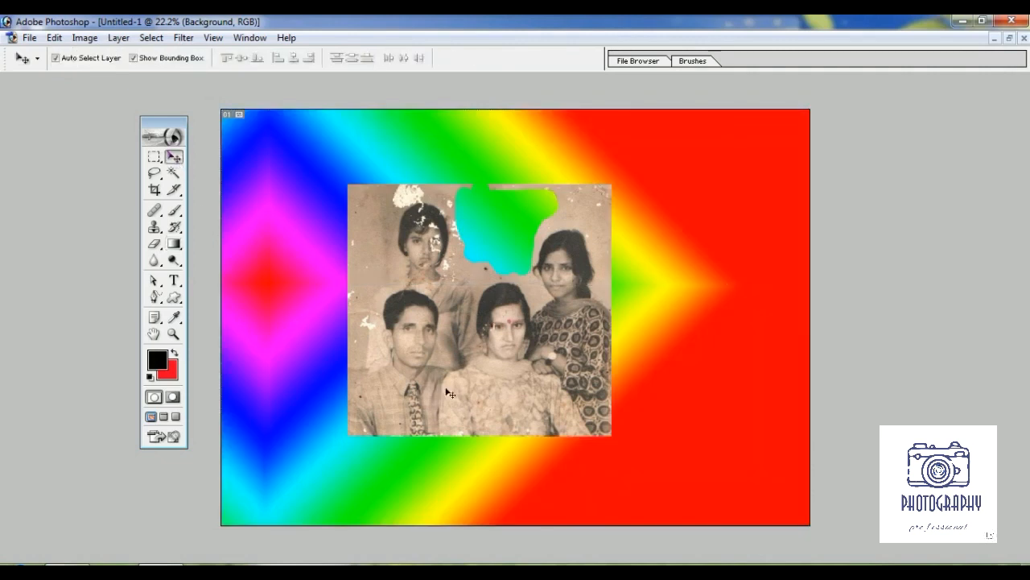
left_click_drag(481, 358, 487, 380)
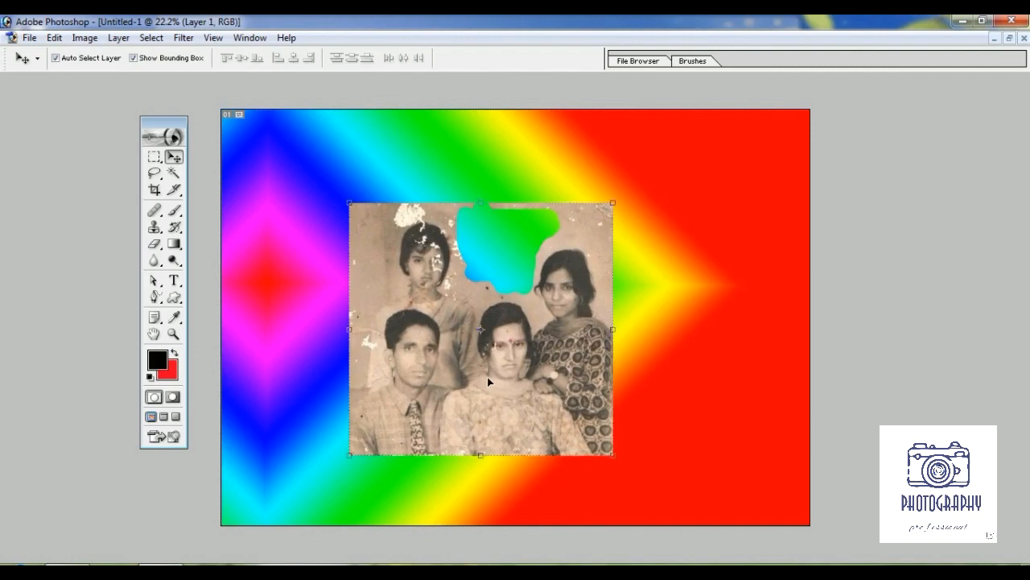
key("ctrl+alt+z")
key("ctrl+alt+z")
Delete Layer 1 containing the family photo from the Untitled-1 document.
key("g")
key("F7")
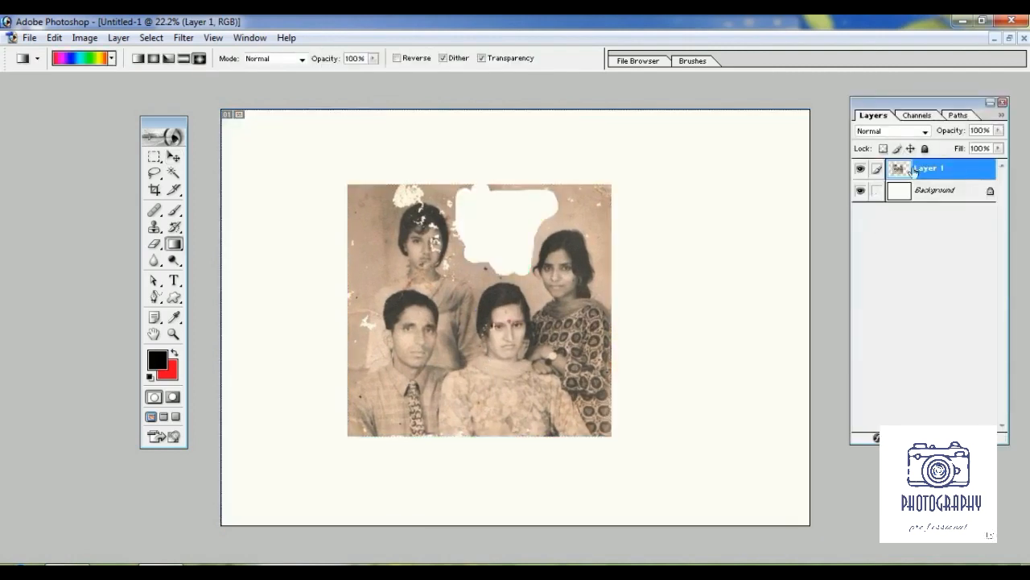
right_click(925, 168)
left_click(916, 236)
key("Return")
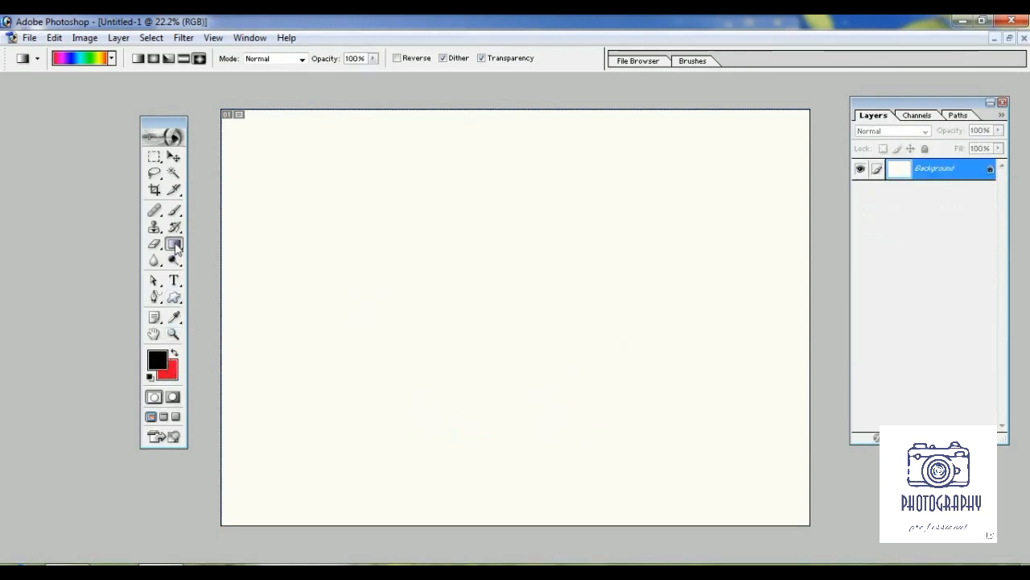
Examine the available gradient presets and the linear, radial, angle, reflected and diamond gradient types.
left_click_drag(169, 129, 132, 100)
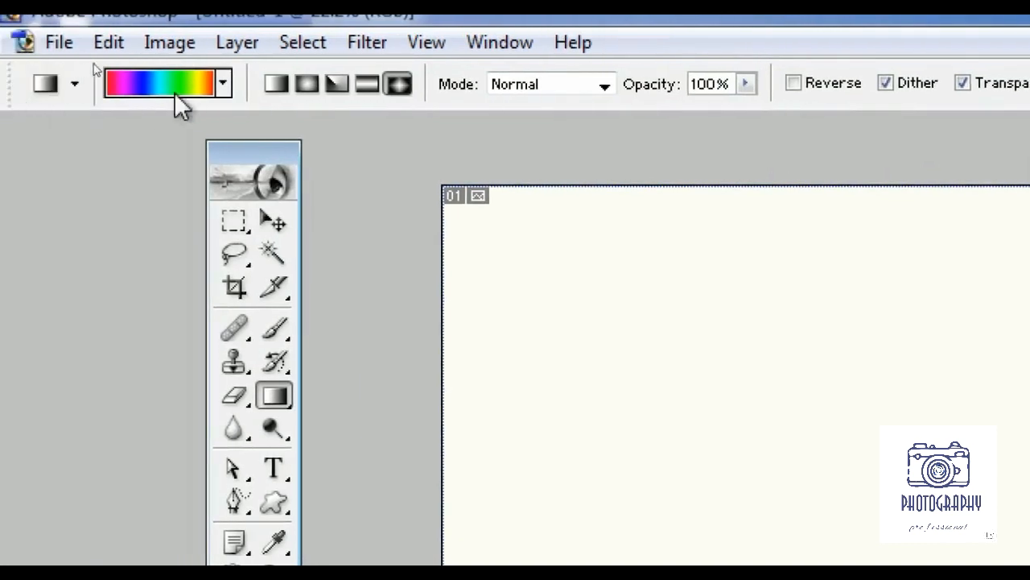
left_click(223, 88)
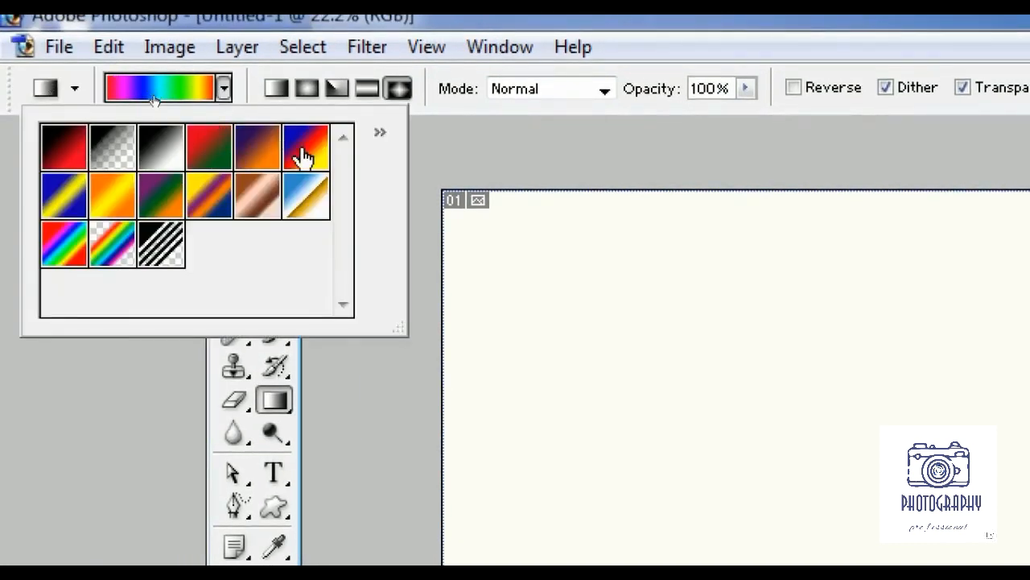
left_click(275, 97)
left_click(302, 95)
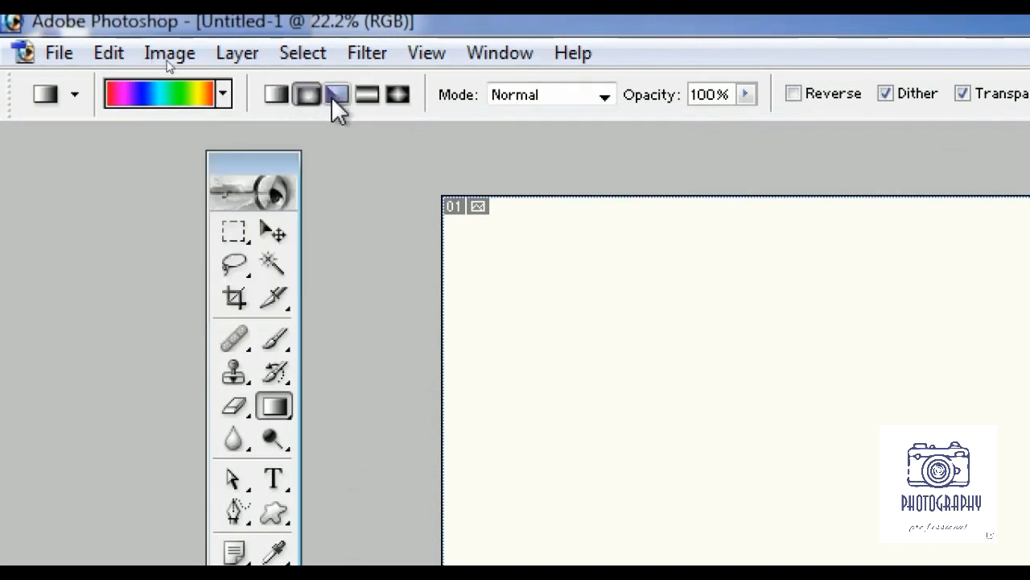
left_click(337, 95)
left_click(366, 95)
left_click(398, 95)
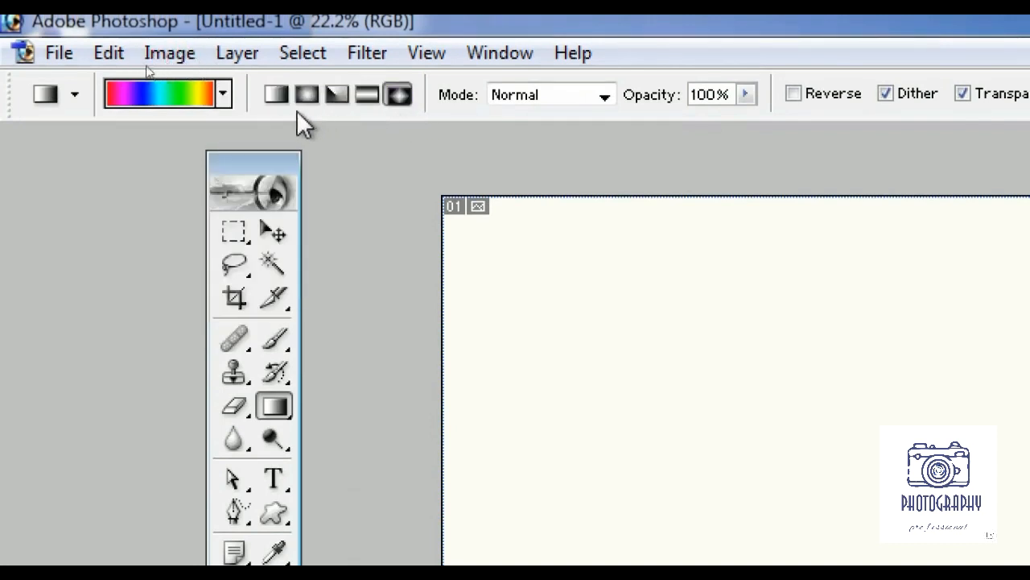
Fill the canvas with a rainbow linear gradient running diagonally from its lower left to its upper right corner.
left_click(275, 96)
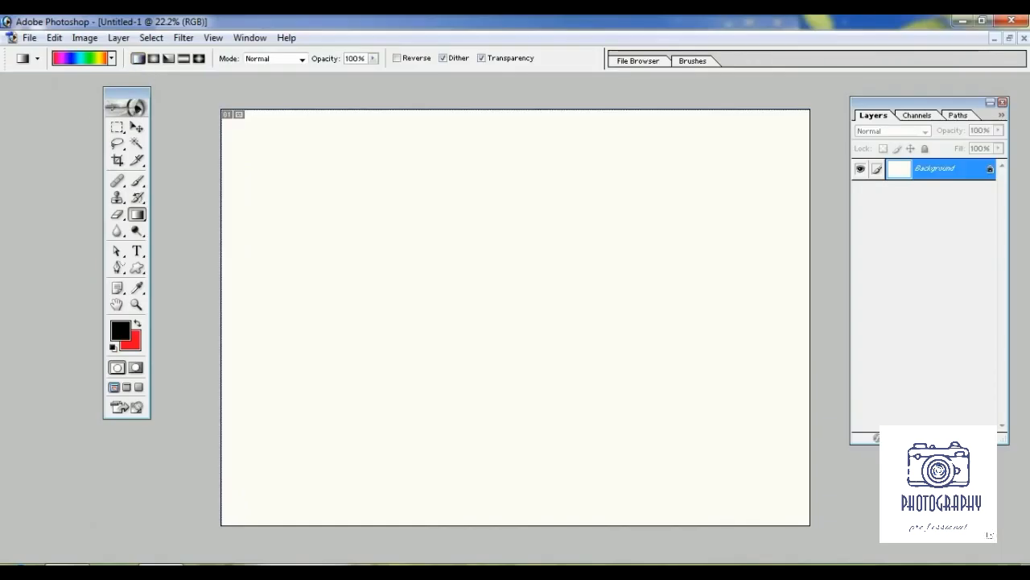
left_click_drag(255, 481, 792, 129)
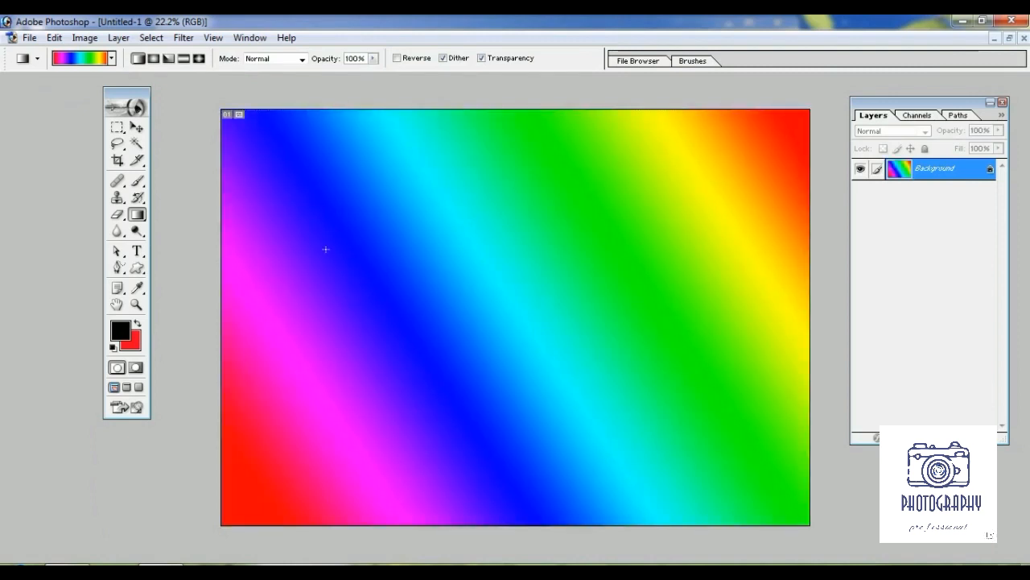
Fill the canvas with a black-to-red linear gradient using the foreground-to-background preset, running from its lower left to its upper right.
left_click(112, 59)
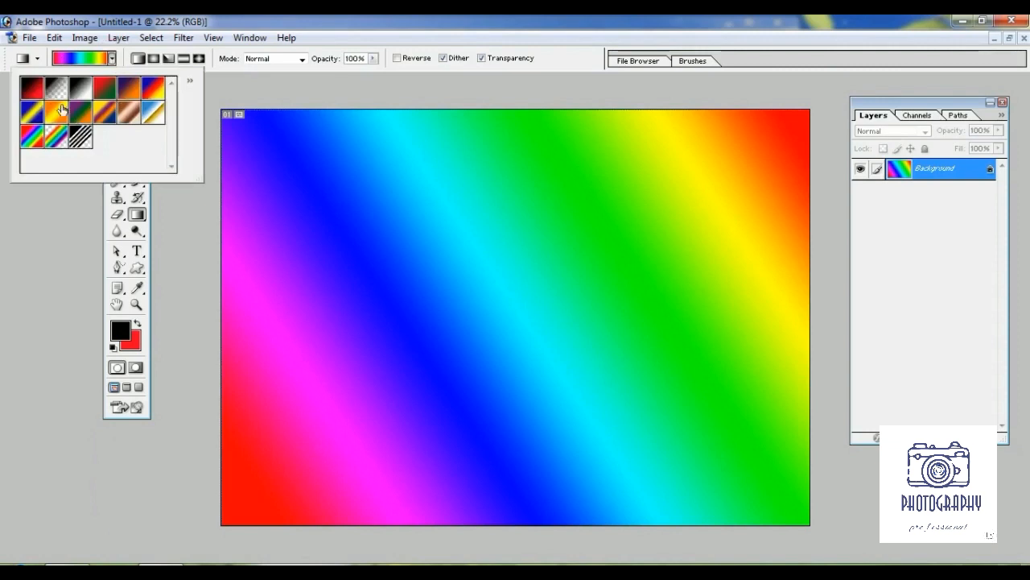
left_click(37, 91)
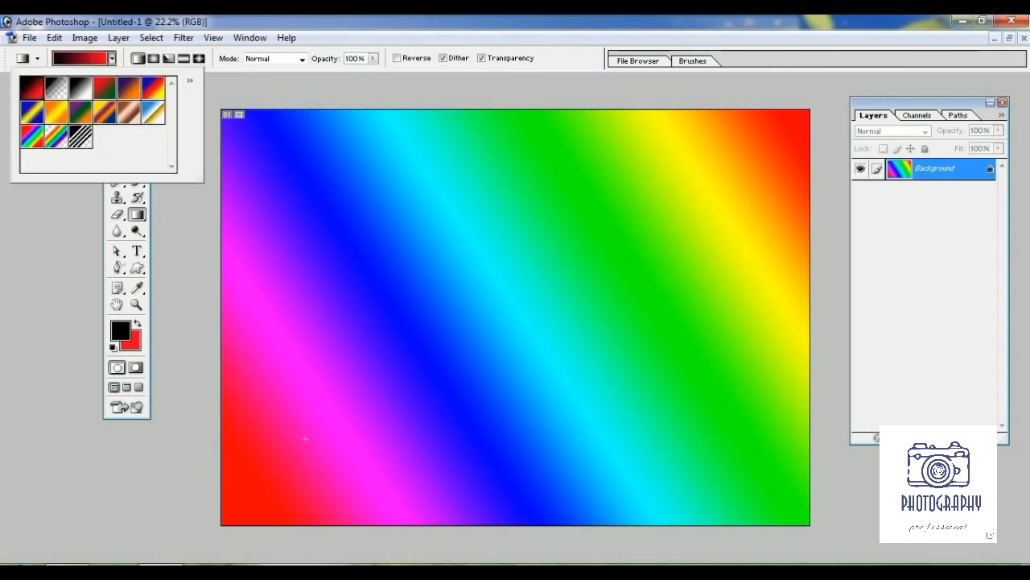
left_click(282, 478)
left_click_drag(272, 478, 683, 175)
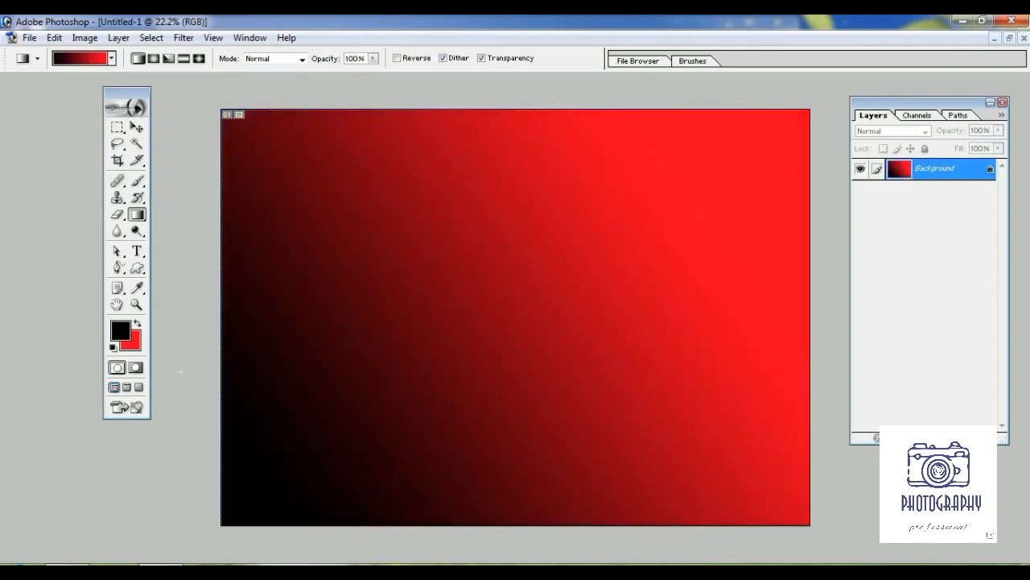
Set the foreground colour to yellow and refill the canvas with a yellow-to-red linear gradient from lower left to upper right.
left_click(121, 331)
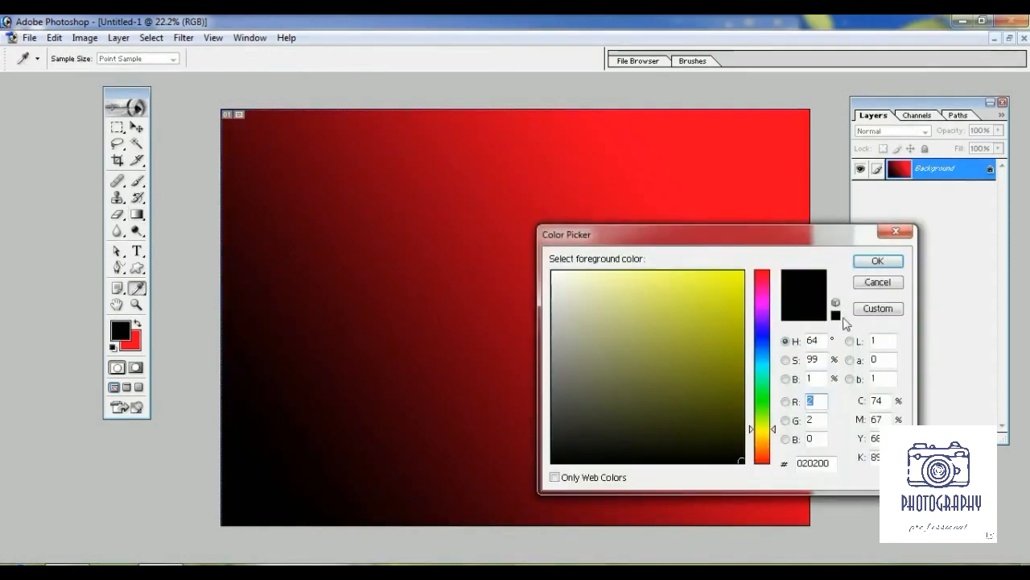
left_click(739, 275)
left_click(878, 262)
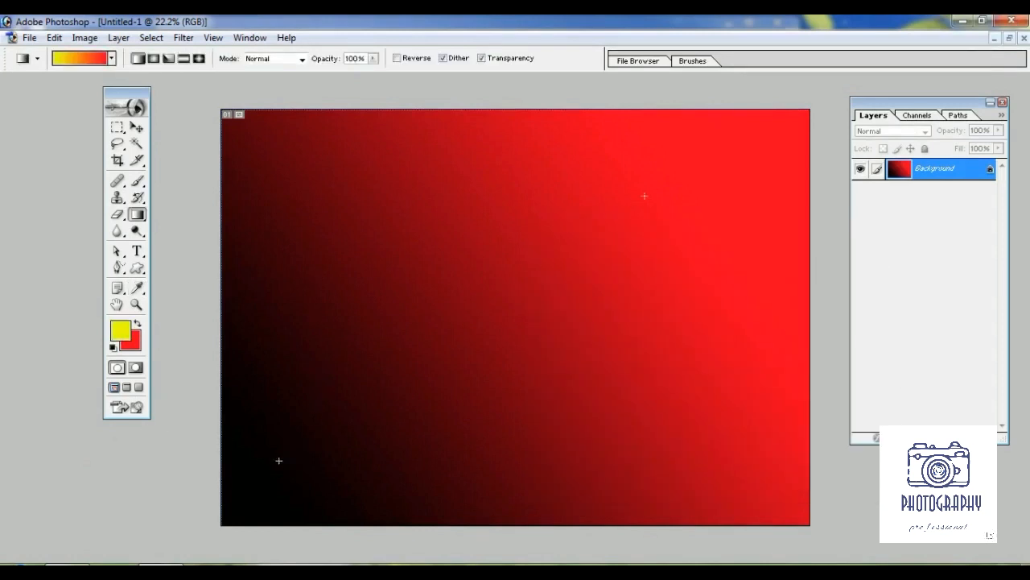
left_click_drag(644, 195, 658, 197)
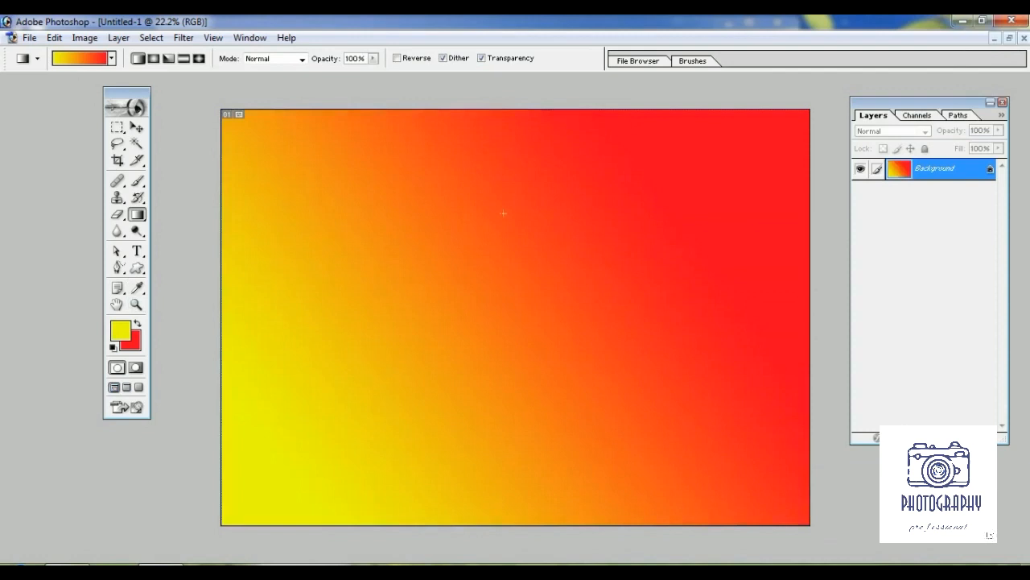
Redraw the yellow-to-red linear gradient in different directions: downward, upward, horizontally and diagonally from the canvas's upper left corner.
left_click_drag(472, 373, 472, 375)
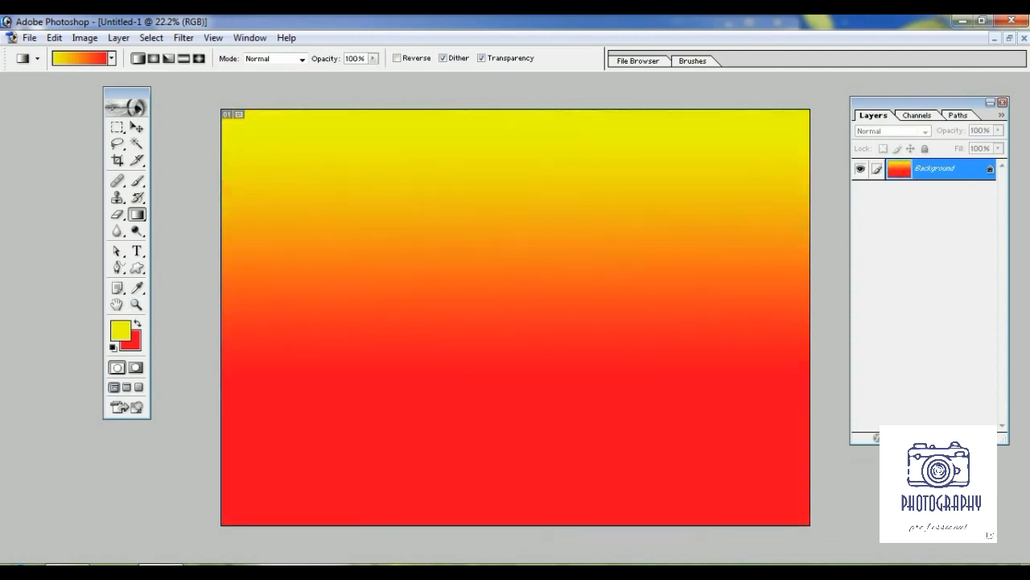
left_click_drag(495, 482, 499, 179)
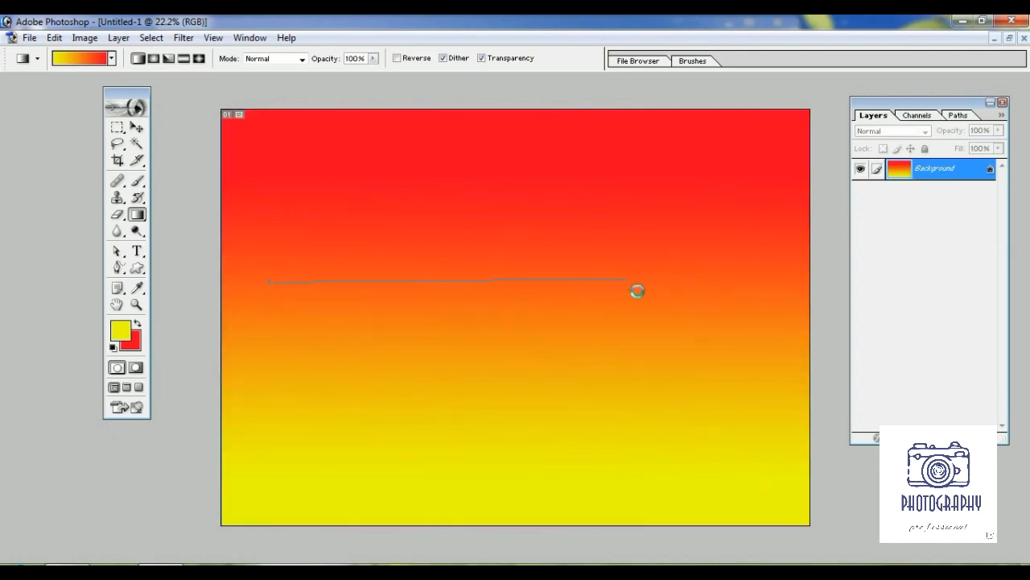
left_click_drag(628, 280, 628, 283)
left_click_drag(255, 146, 379, 357)
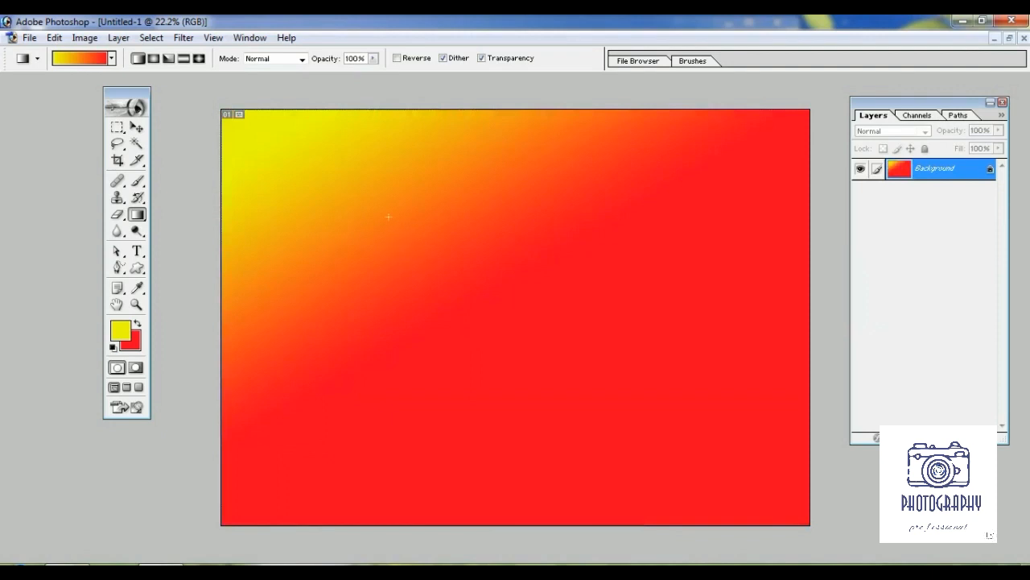
Fill the canvas with a yellow-to-red radial gradient, and redraw it with a green background colour, finishing near the canvas centre.
left_click(153, 58)
left_click_drag(479, 283, 619, 370)
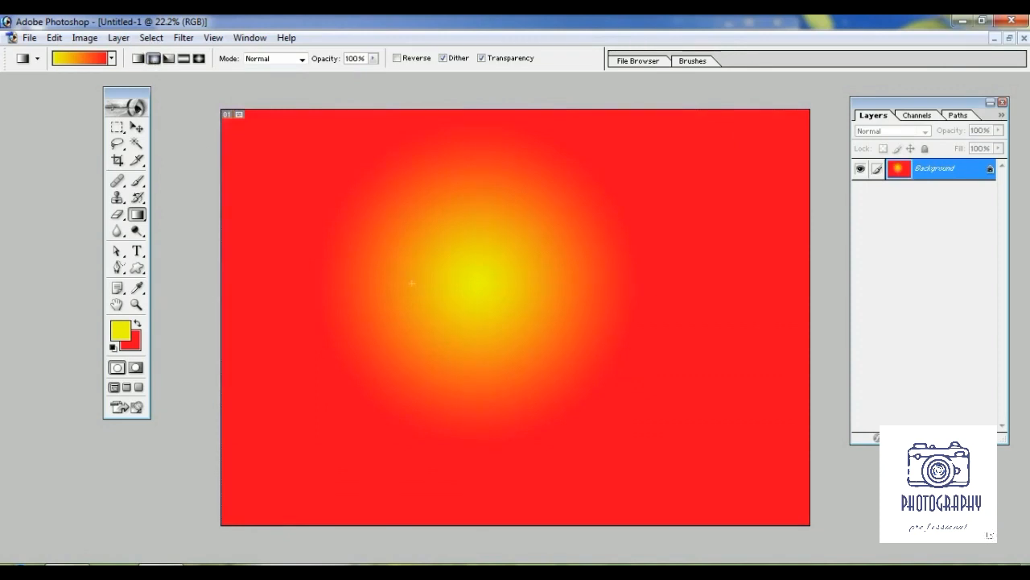
left_click(138, 348)
left_click(769, 417)
left_click(875, 261)
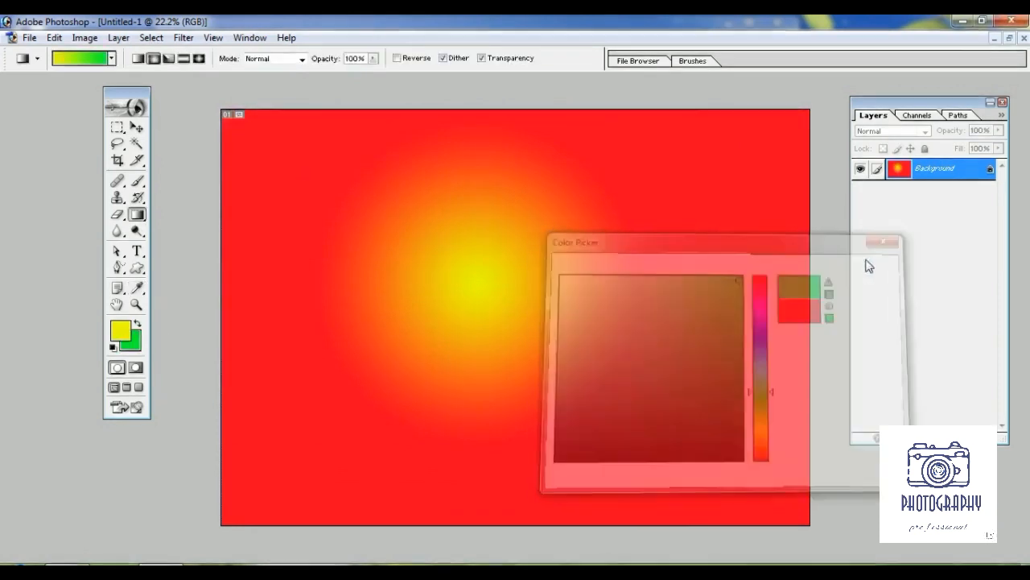
left_click_drag(317, 184, 590, 351)
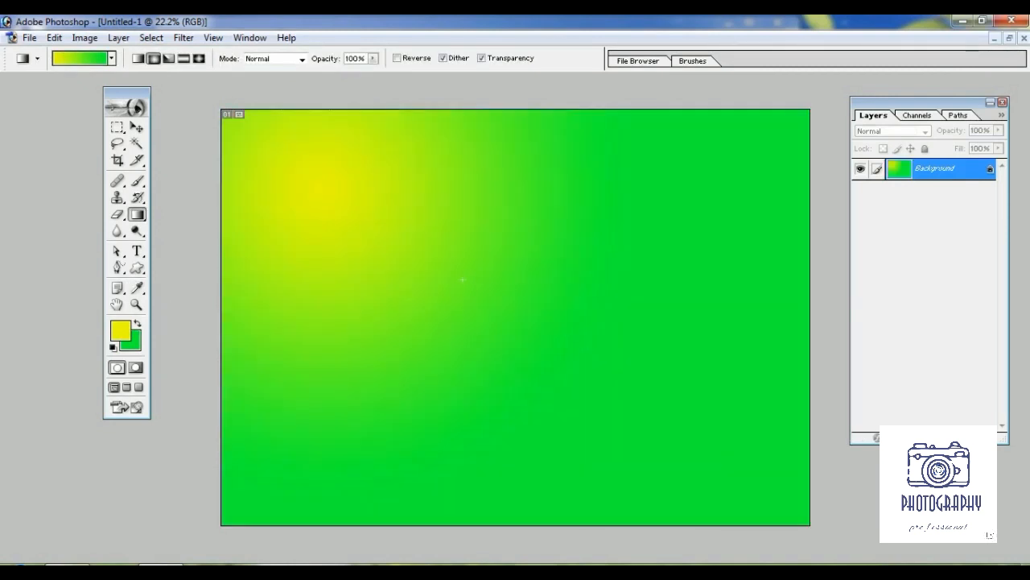
left_click_drag(460, 277, 727, 448)
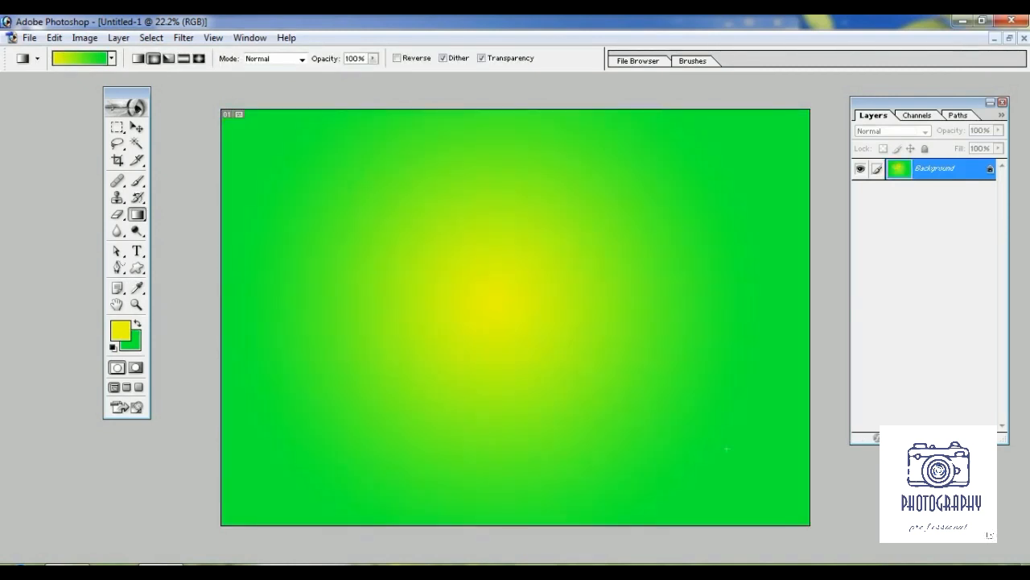
Fill the canvas with a yellow-to-light-green angle gradient and refill it with a diagonal reflected gradient.
left_click(168, 58)
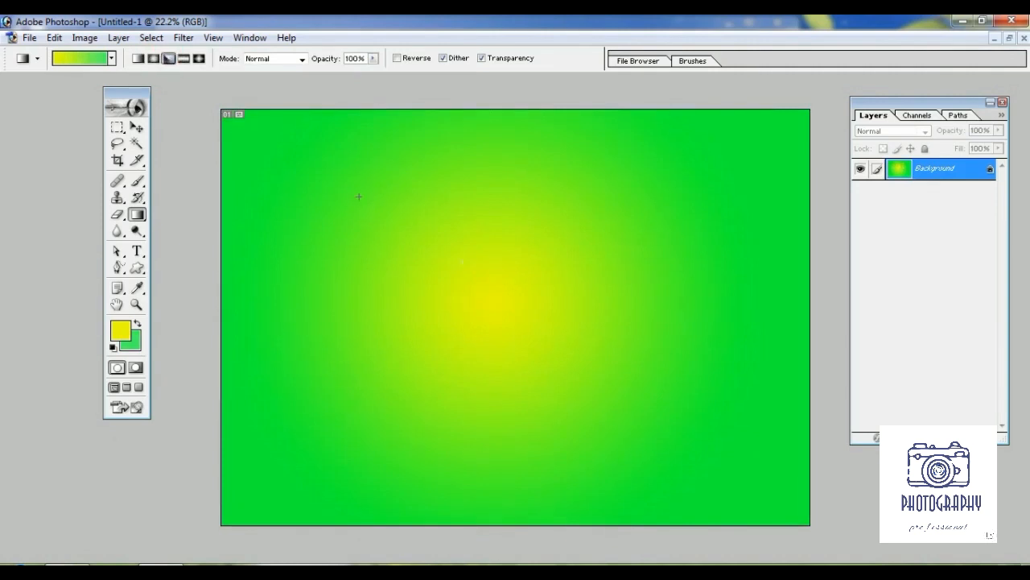
left_click_drag(359, 197, 667, 391)
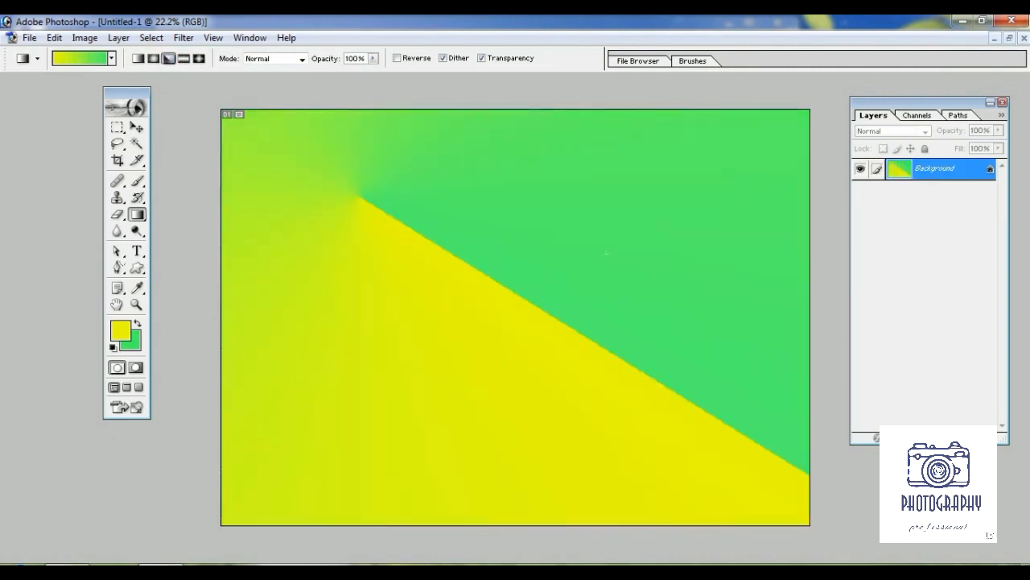
left_click_drag(533, 285, 646, 352)
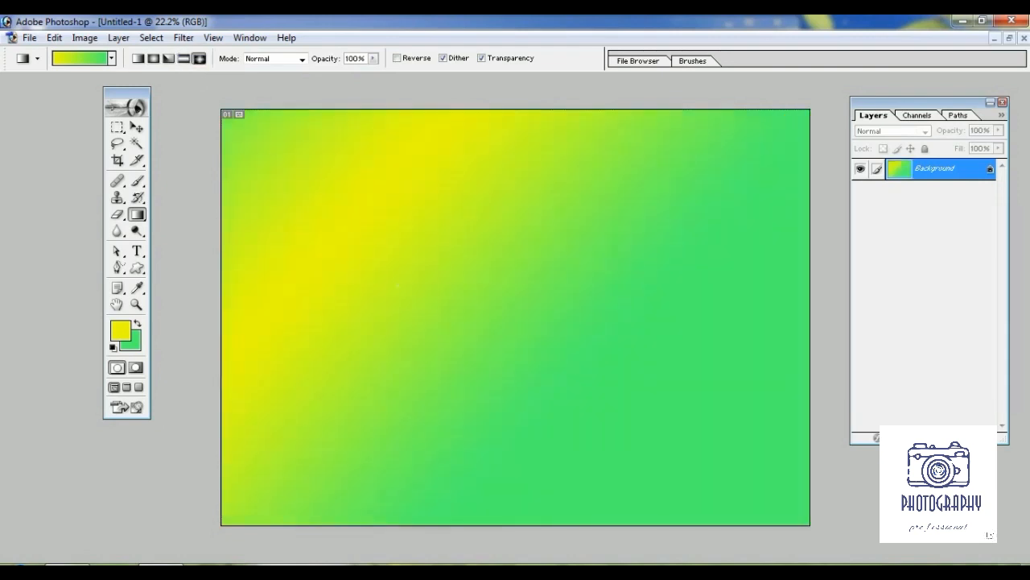
Fill the canvas with a diamond gradient from its centre, and redraw it with the foreground colour changed to blue.
left_click_drag(502, 284, 703, 457)
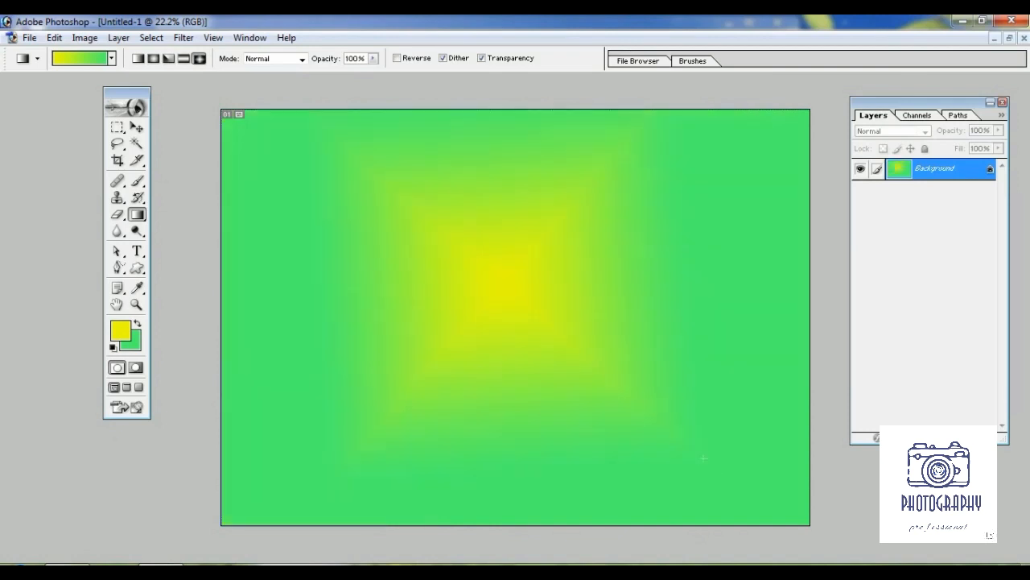
left_click(120, 331)
left_click(773, 332)
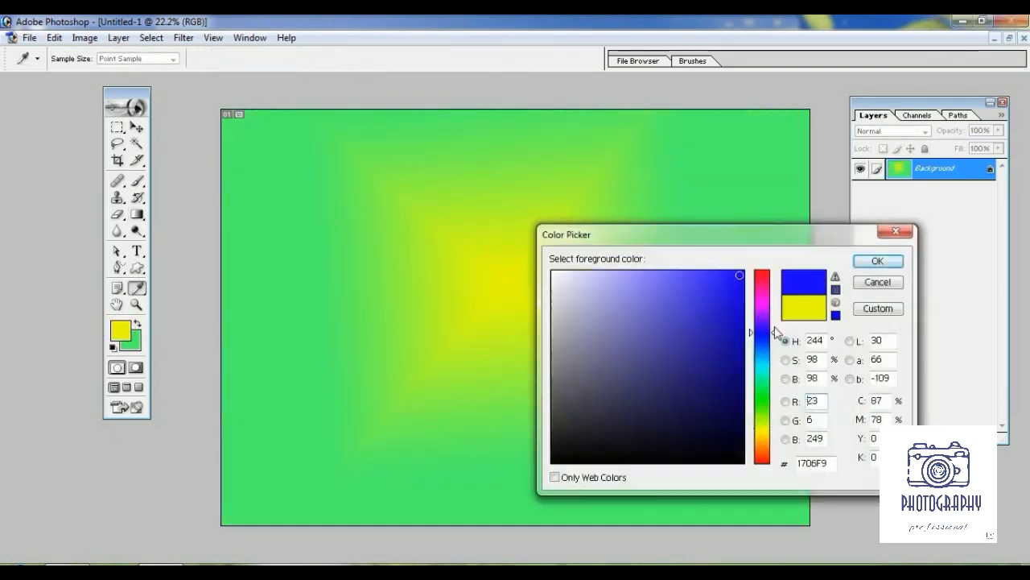
left_click(877, 261)
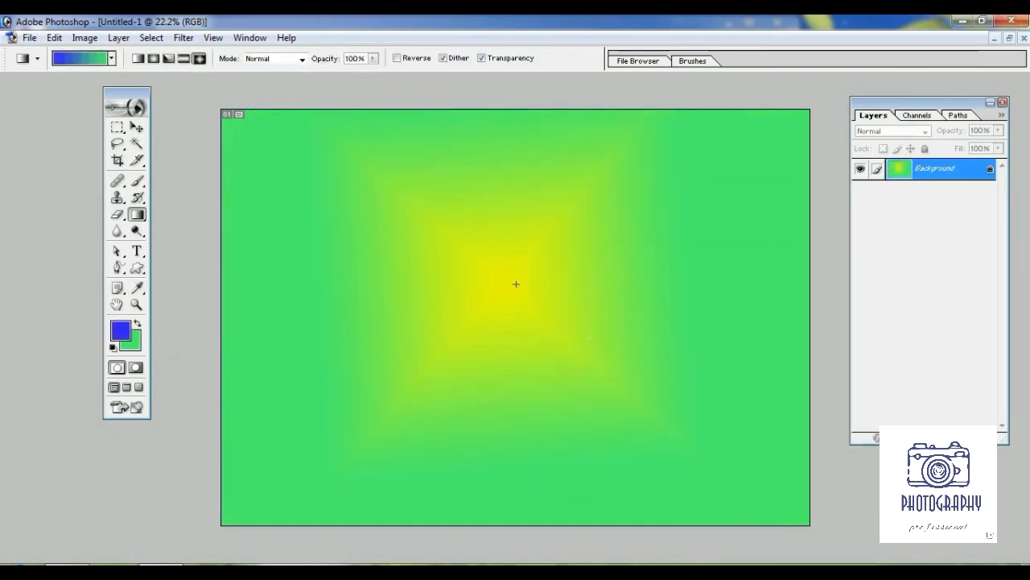
left_click_drag(656, 393, 656, 394)
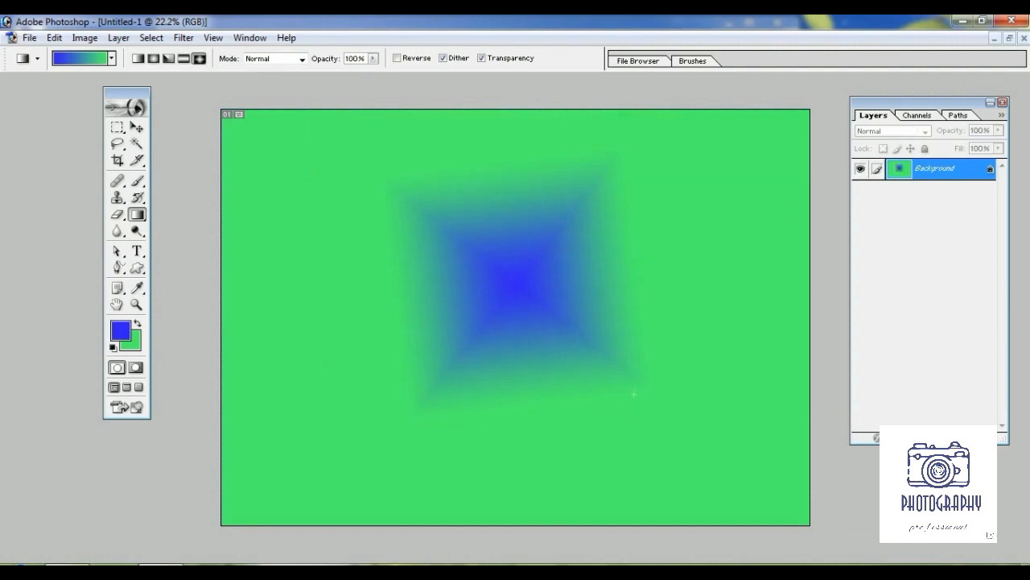
Redraw the blue-to-green diamond gradient in several sizes around the middle of the canvas and undo the last fill.
left_click_drag(459, 274, 484, 318)
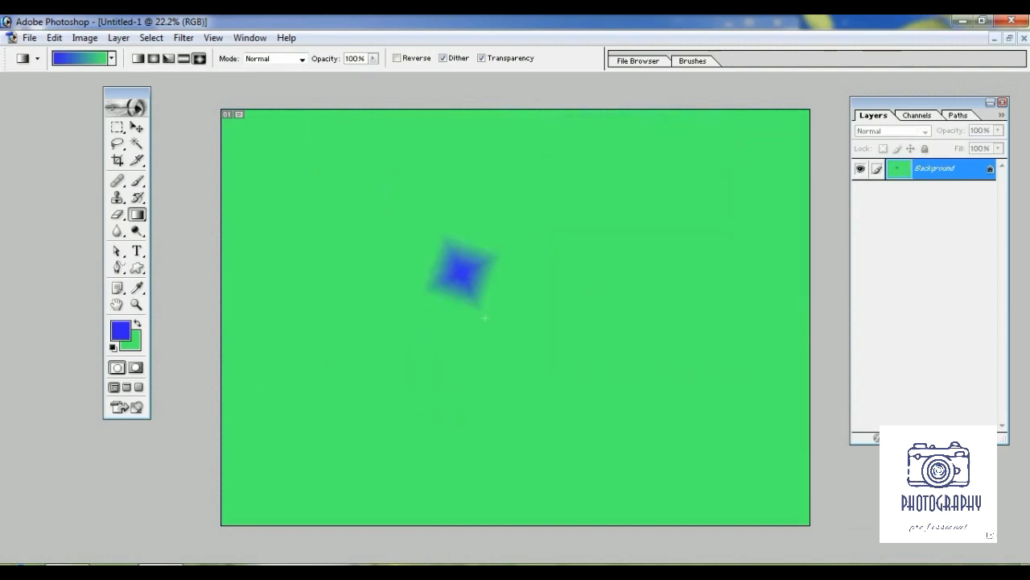
left_click_drag(520, 250, 553, 334)
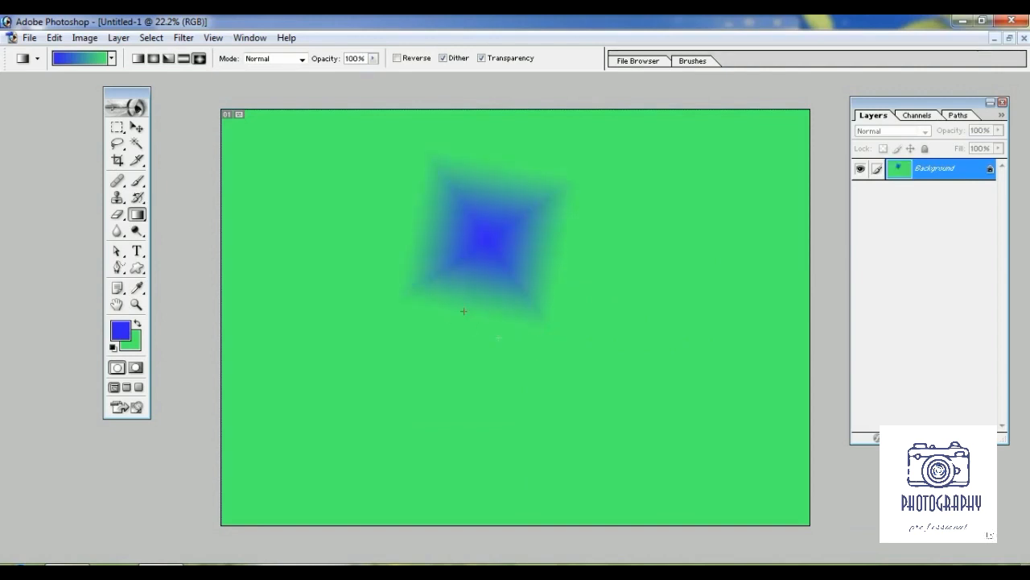
left_click_drag(641, 437, 641, 438)
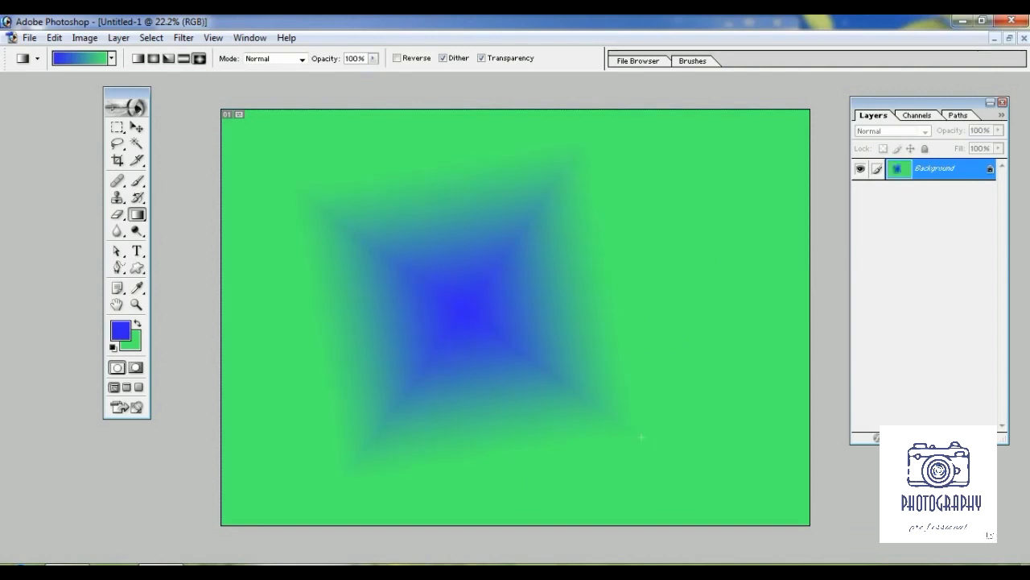
key("ctrl+z")
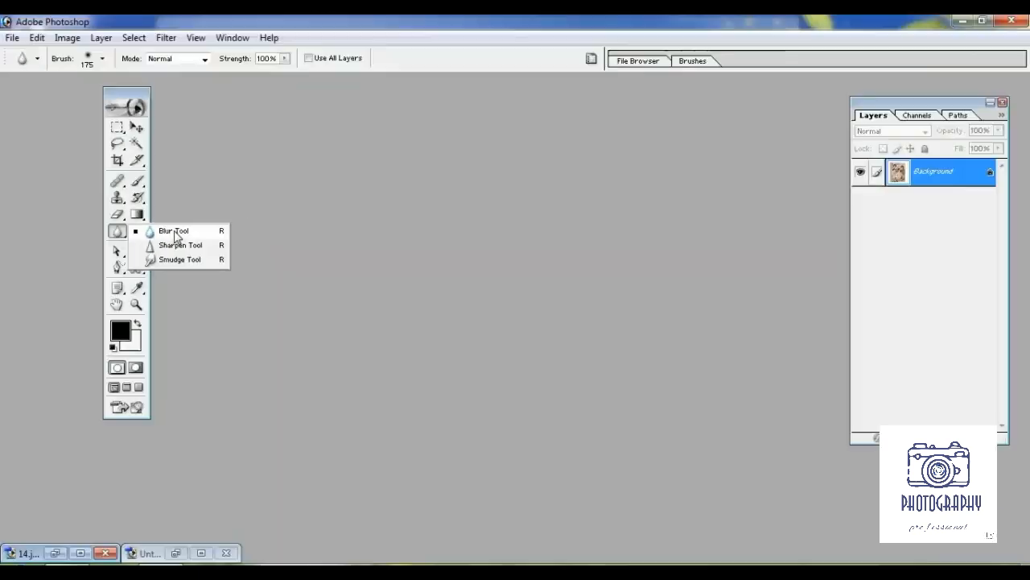
Activate the Blur tool and open the portrait photo 21.jpg in a maximized document window.
left_click(163, 231)
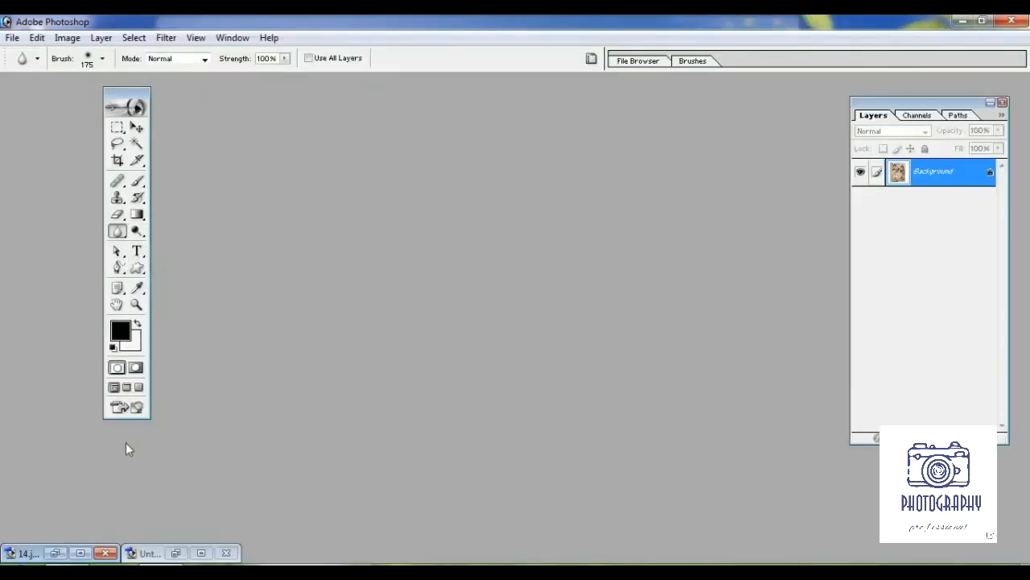
left_click(74, 570)
left_click_drag(329, 375, 338, 495)
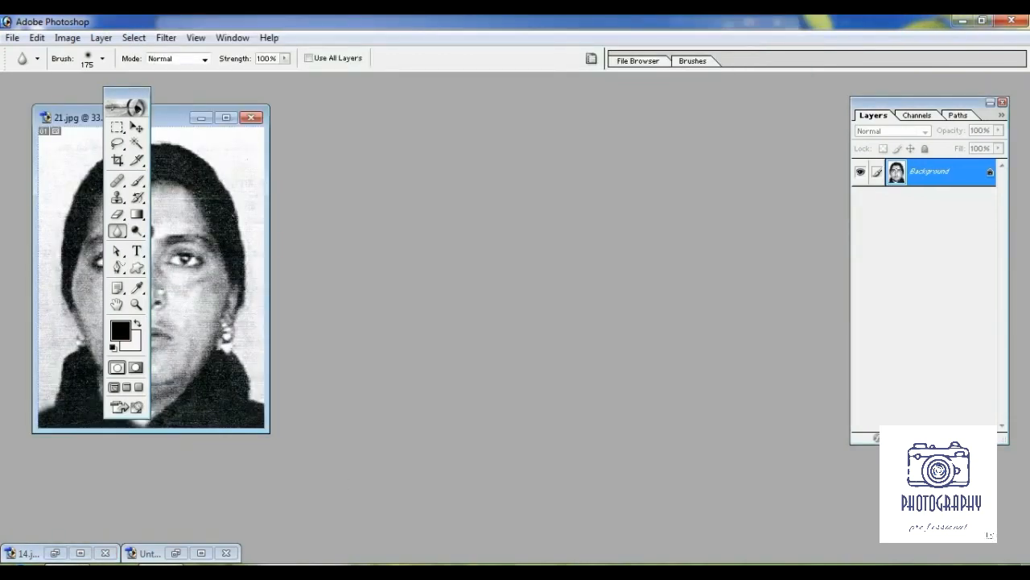
left_click_drag(169, 116, 385, 118)
double_click(386, 118)
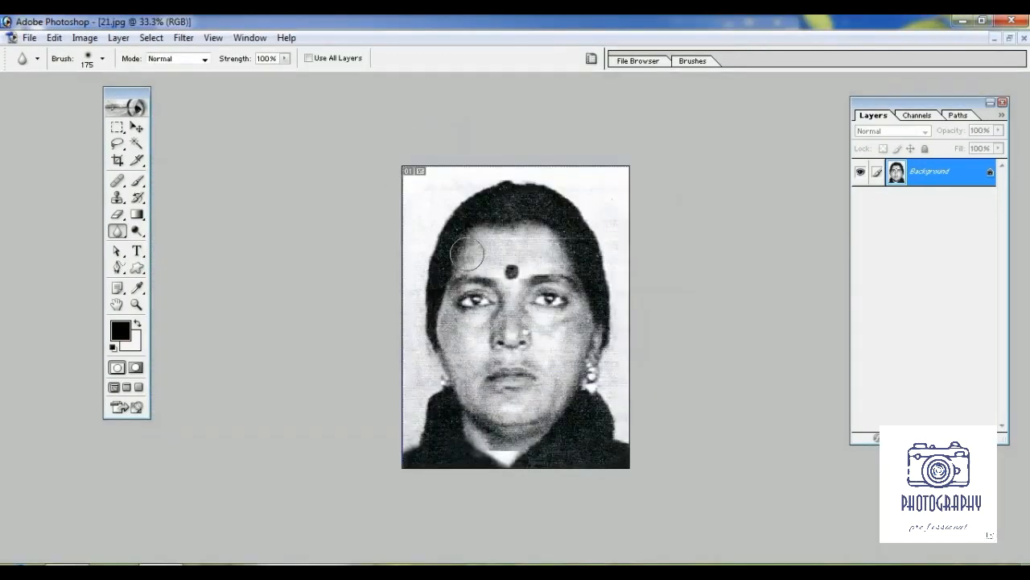
Smooth the grainy skin on the portrait's forehead, nose, cheeks and chin with Blur tool strokes at 100% strength.
scroll(477, 255, "up", 4)
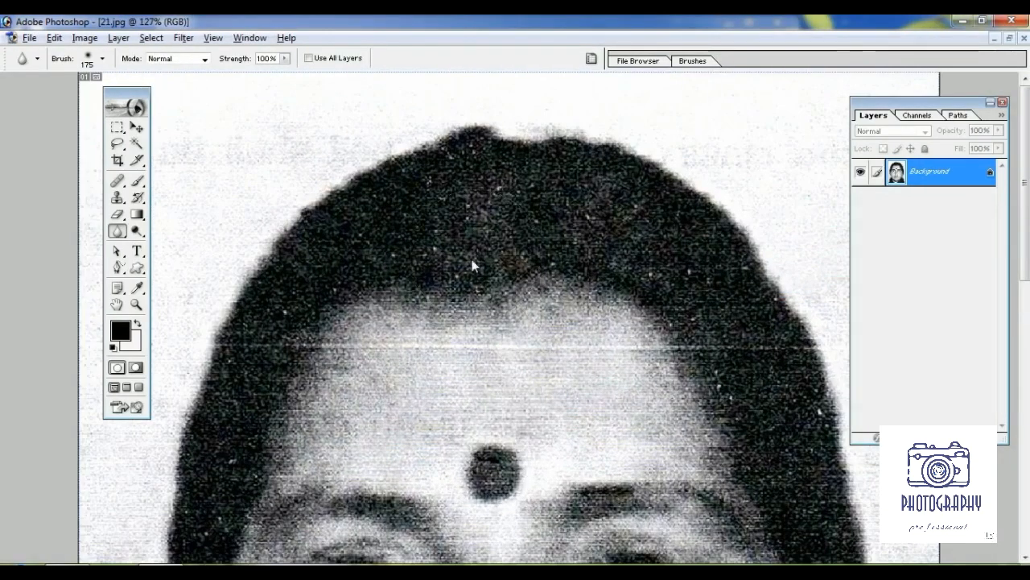
scroll(472, 259, "down", 2)
scroll(516, 209, "down", 4)
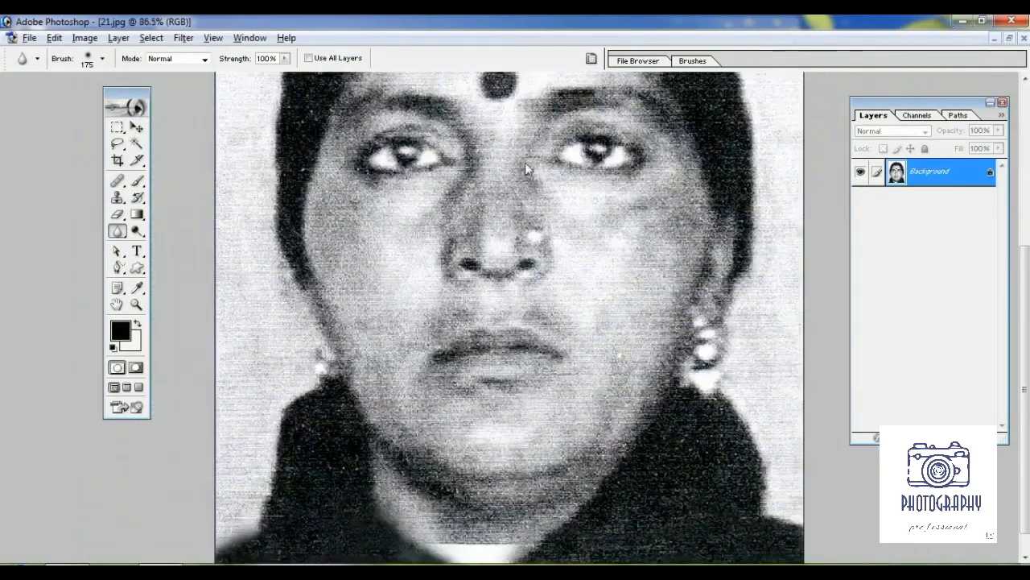
scroll(525, 167, "down", 1)
left_click(285, 58)
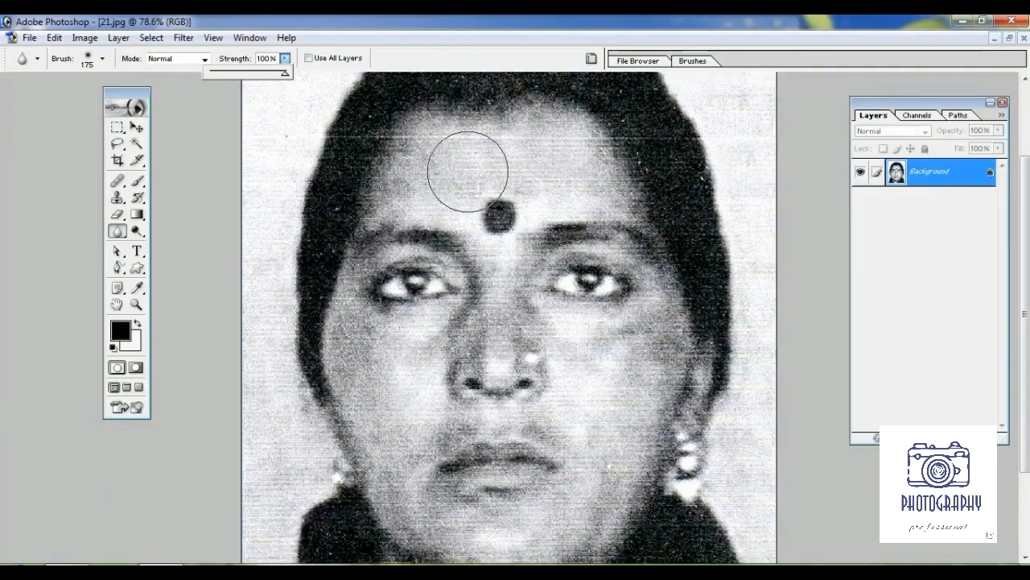
mouse_move(468, 172)
left_mouse_down()
mouse_move(433, 161)
mouse_move(549, 162)
mouse_move(449, 161)
mouse_move(470, 308)
mouse_move(363, 240)
mouse_move(374, 107)
mouse_move(587, 102)
mouse_move(731, 130)
mouse_move(759, 262)
mouse_move(492, 260)
mouse_move(546, 370)
mouse_move(556, 441)
left_mouse_up()
left_click_drag(568, 370, 572, 193)
mouse_move(549, 297)
left_mouse_down()
mouse_move(542, 367)
mouse_move(481, 333)
mouse_move(273, 352)
mouse_move(231, 276)
mouse_move(245, 319)
mouse_move(237, 438)
mouse_move(298, 473)
mouse_move(278, 405)
mouse_move(477, 515)
left_mouse_up()
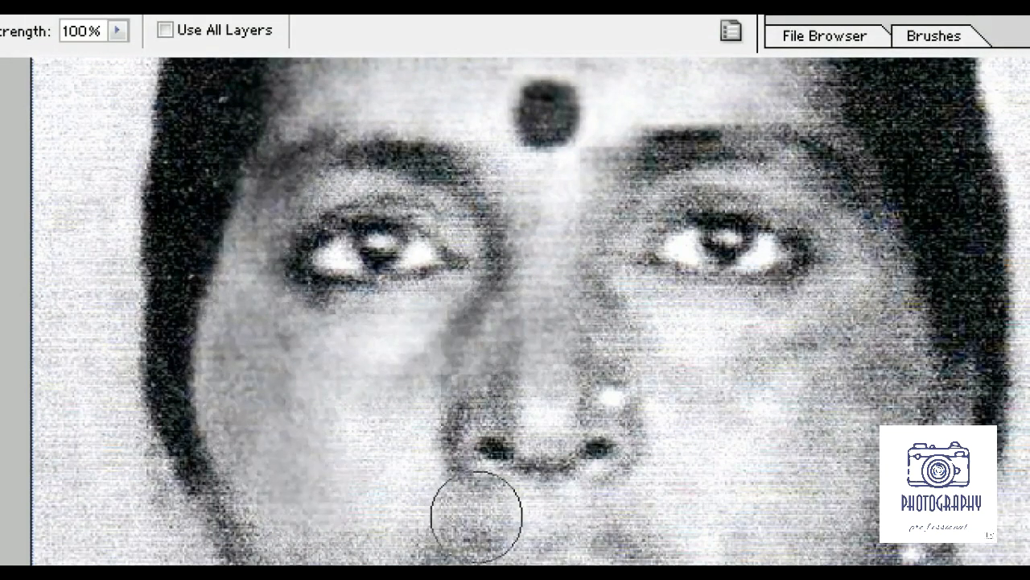
mouse_move(711, 362)
left_mouse_down()
mouse_move(864, 301)
mouse_move(813, 422)
left_mouse_up()
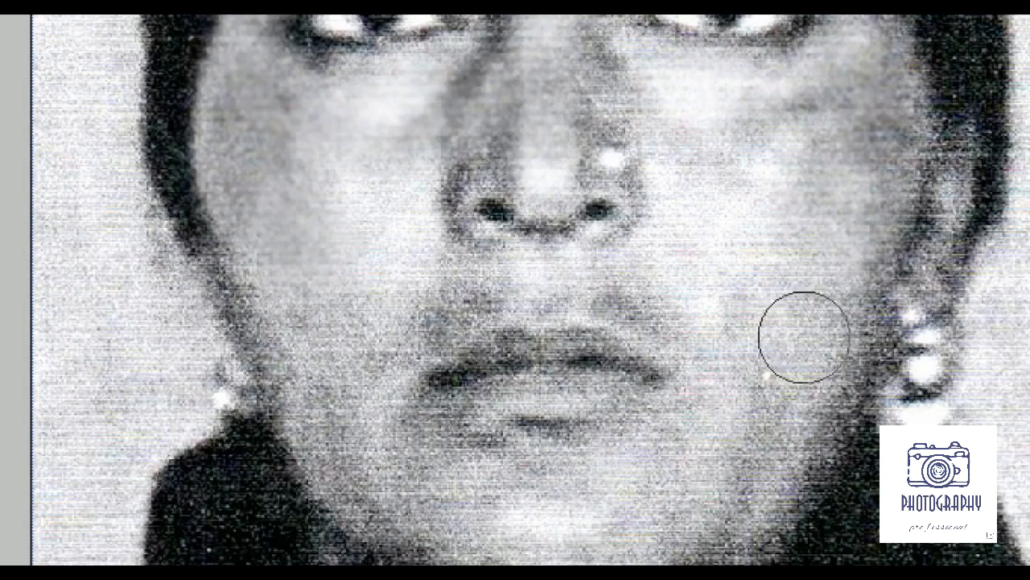
mouse_move(805, 338)
left_mouse_down()
mouse_move(612, 514)
mouse_move(470, 510)
mouse_move(345, 371)
mouse_move(304, 288)
mouse_move(334, 385)
mouse_move(432, 291)
mouse_move(697, 286)
mouse_move(755, 299)
mouse_move(732, 282)
left_mouse_up()
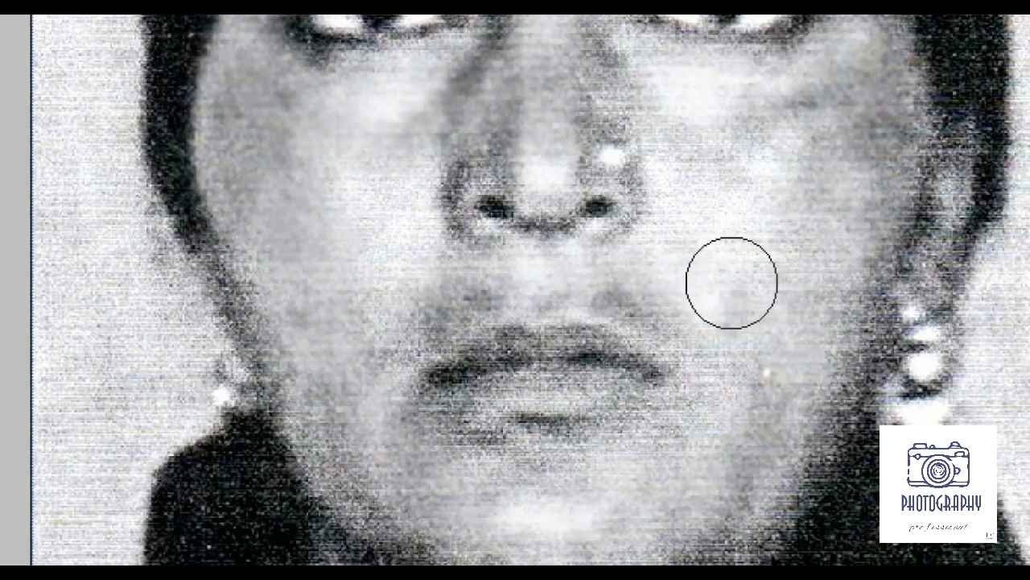
Smooth the grain in the portrait's hair and beside the ear with Blur strokes at 100% strength, and close 21.jpg without saving.
scroll(579, 274, "up", 5)
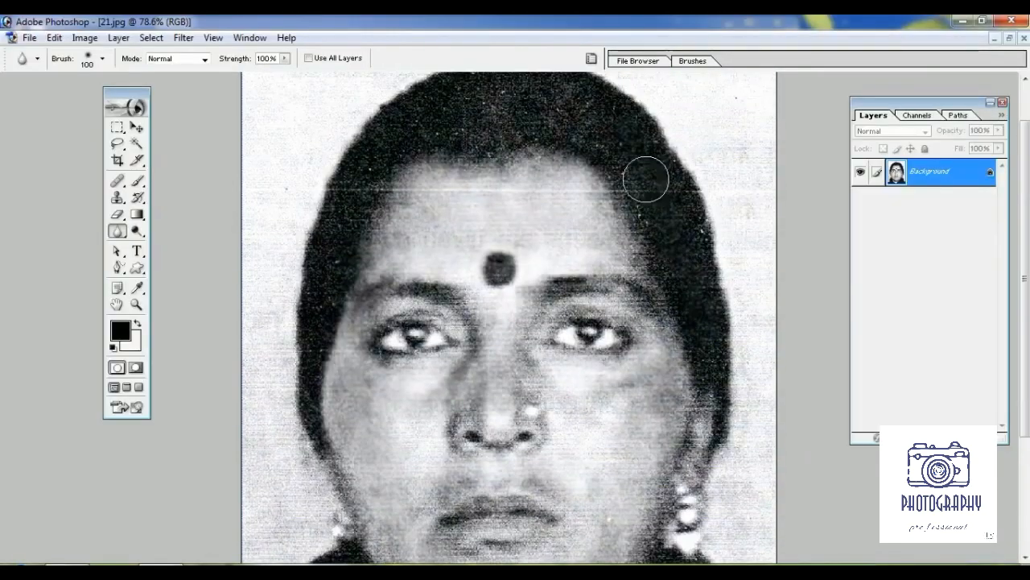
mouse_move(645, 179)
left_mouse_down()
mouse_move(483, 129)
mouse_move(565, 93)
mouse_move(421, 120)
mouse_move(311, 304)
mouse_move(379, 147)
mouse_move(597, 101)
mouse_move(559, 143)
left_mouse_up()
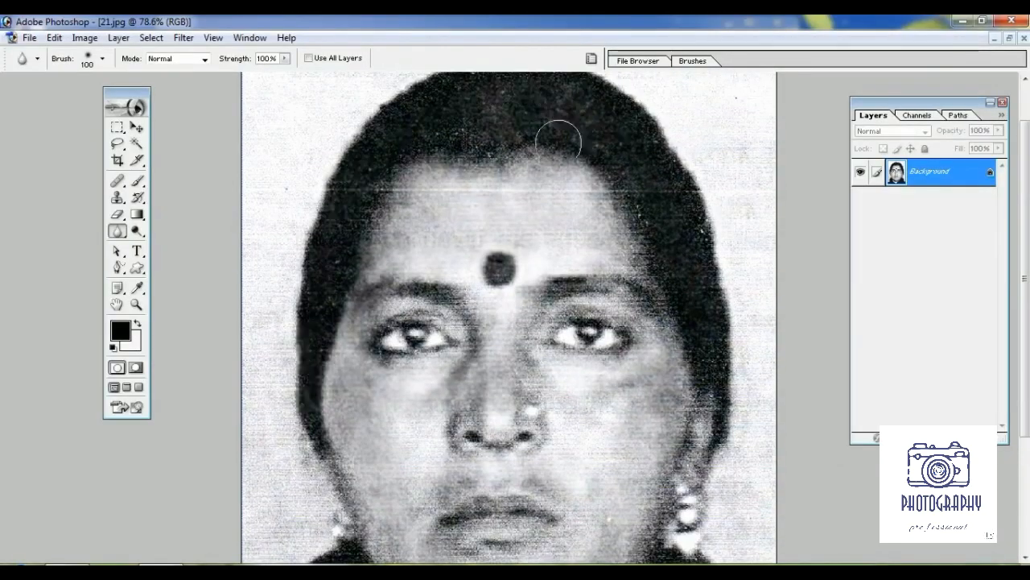
left_click_drag(707, 406, 695, 339)
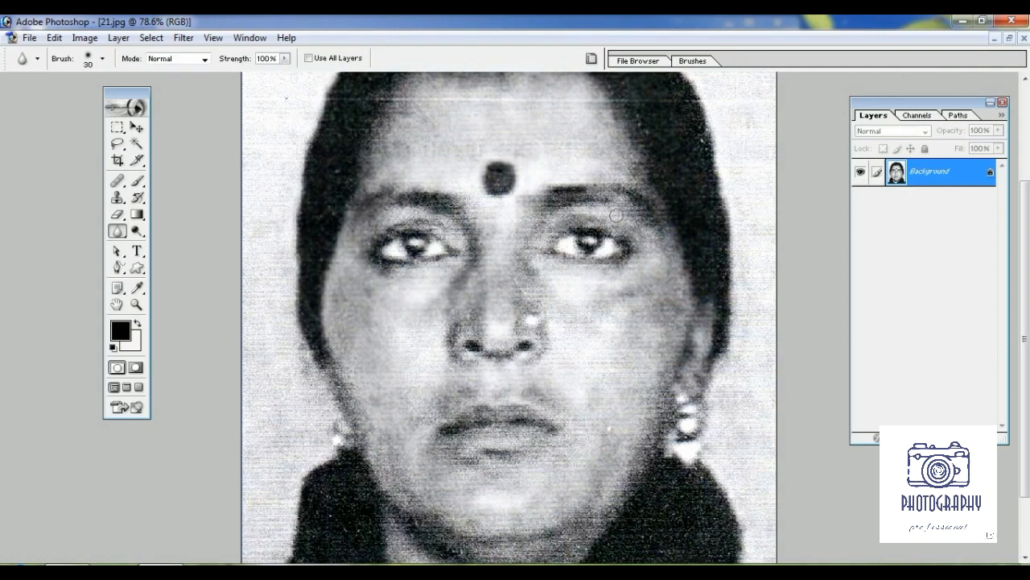
left_click(1024, 37)
left_click(527, 236)
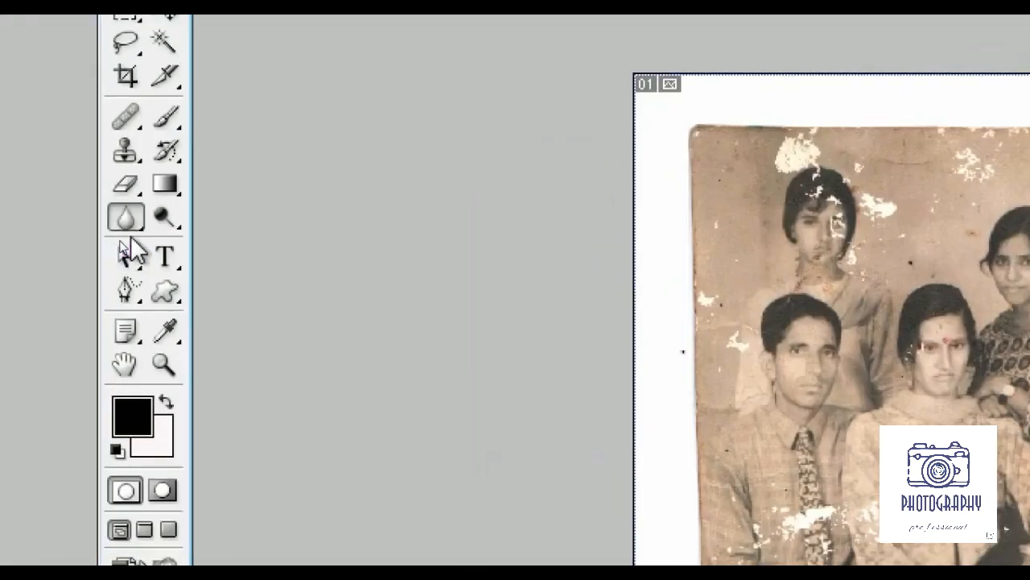
Activate the Burn tool with the Midtones range and set its exposure to 100%.
left_click(137, 231)
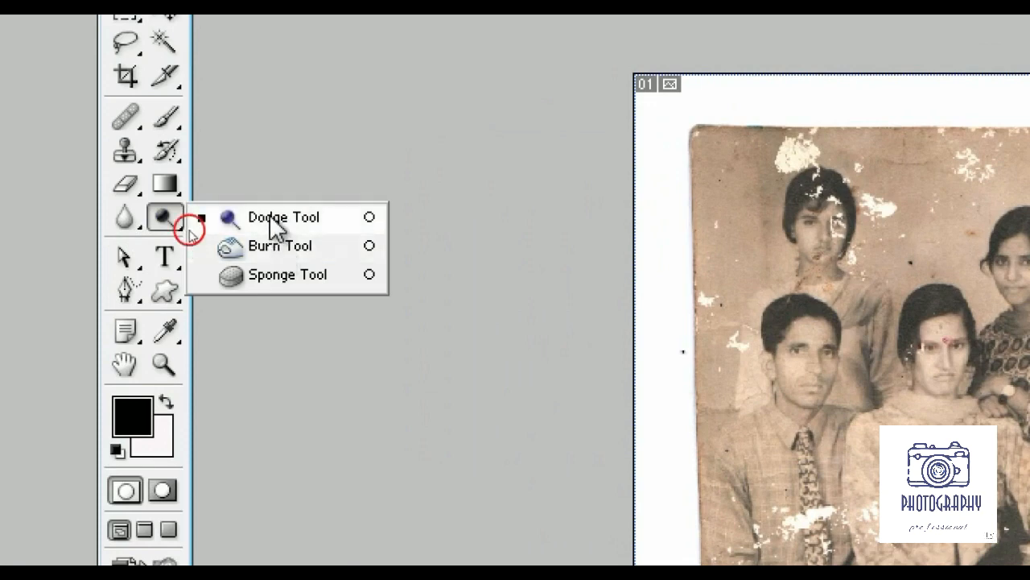
left_click(274, 229)
left_click(165, 217)
left_click(227, 244)
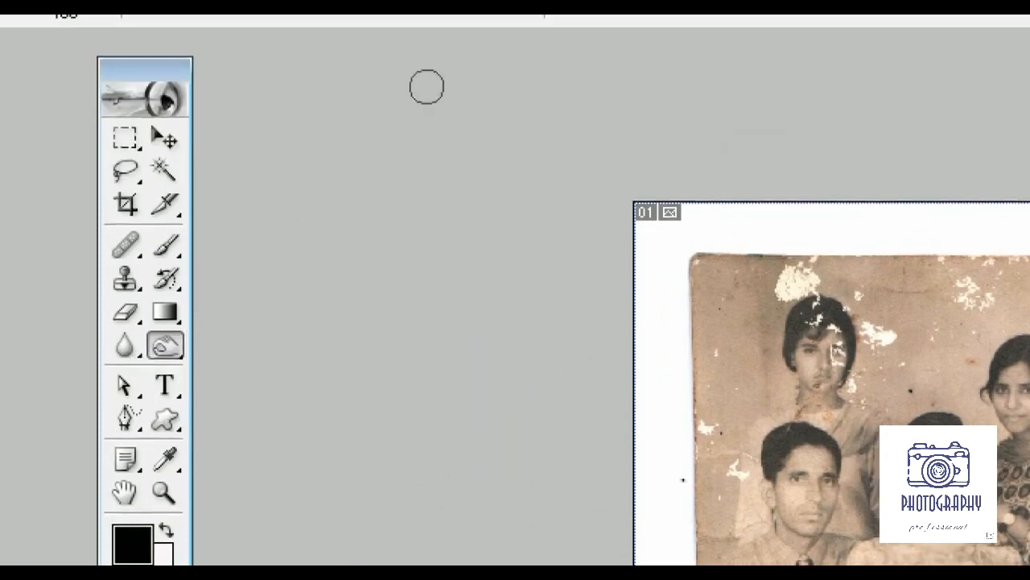
left_click(465, 103)
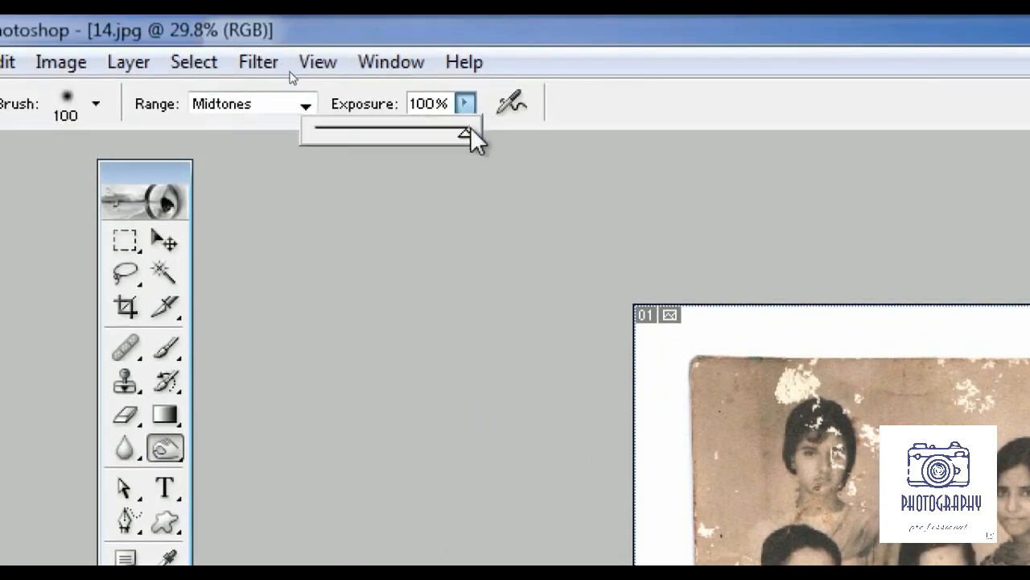
left_click_drag(470, 129, 426, 133)
left_click_drag(330, 136, 518, 138)
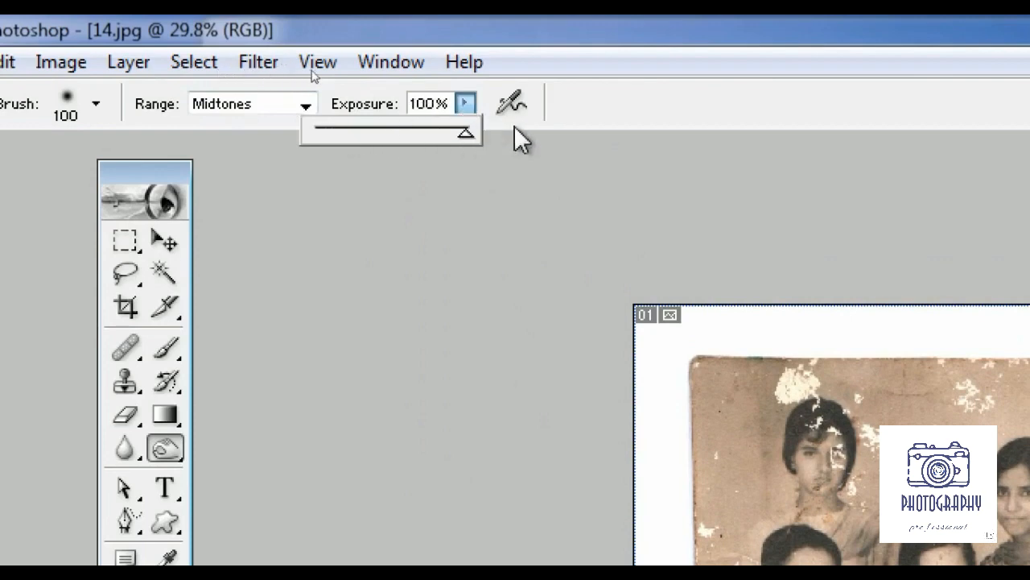
left_click(468, 106)
Darken the hair of the back-row person beside the white patches with a size 50 Burn brush, and undo the last stroke.
scroll(755, 356, "up", 2)
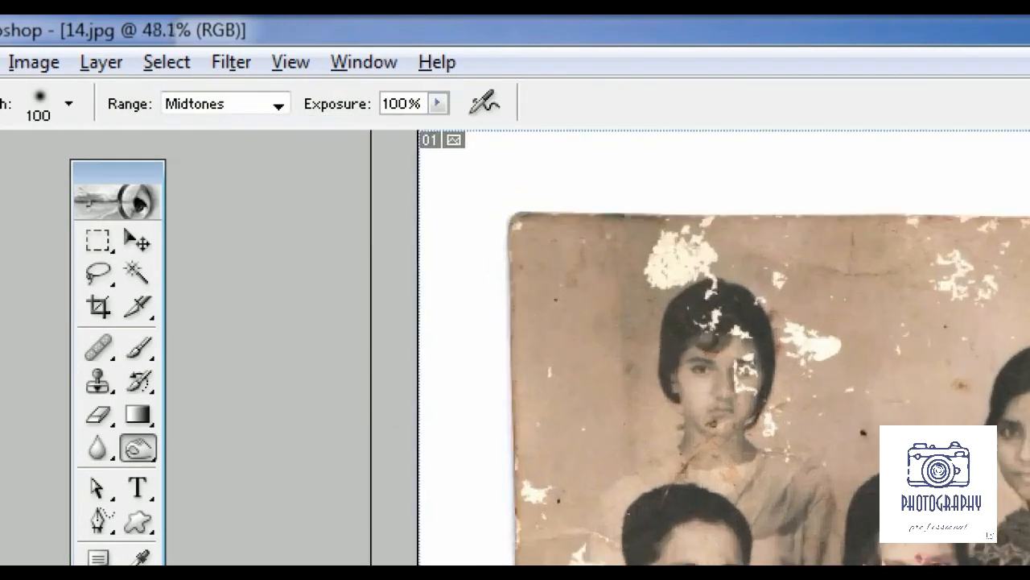
scroll(630, 362, "down", 2)
key("[")
key("[")
key("[")
key("[")
key("[")
key("[")
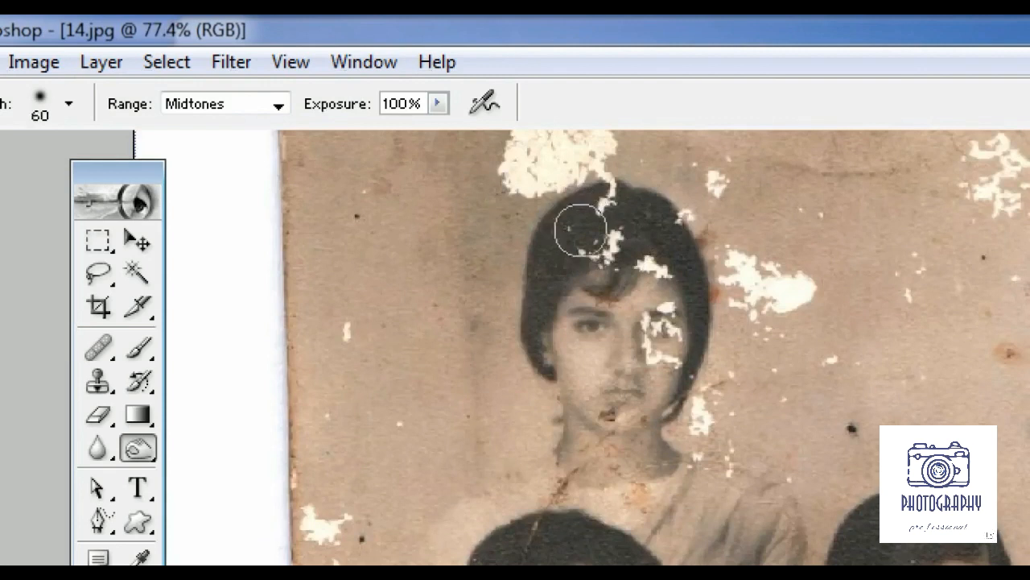
key("]")
mouse_move(523, 326)
left_mouse_down()
mouse_move(537, 272)
mouse_move(571, 204)
mouse_move(675, 205)
mouse_move(706, 263)
mouse_move(697, 378)
mouse_move(672, 269)
mouse_move(636, 229)
mouse_move(602, 239)
mouse_move(583, 265)
mouse_move(642, 248)
mouse_move(665, 278)
mouse_move(660, 292)
mouse_move(592, 283)
mouse_move(564, 327)
mouse_move(574, 352)
mouse_move(636, 336)
mouse_move(630, 376)
mouse_move(580, 357)
mouse_move(570, 370)
mouse_move(603, 397)
mouse_move(642, 404)
mouse_move(678, 358)
mouse_move(651, 306)
mouse_move(547, 293)
left_mouse_up()
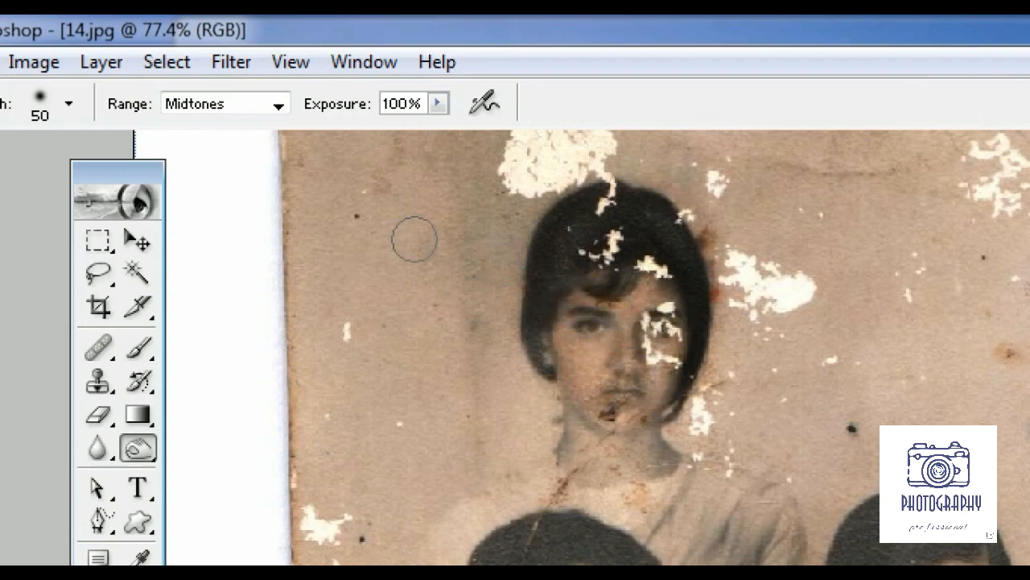
key("ctrl+z")
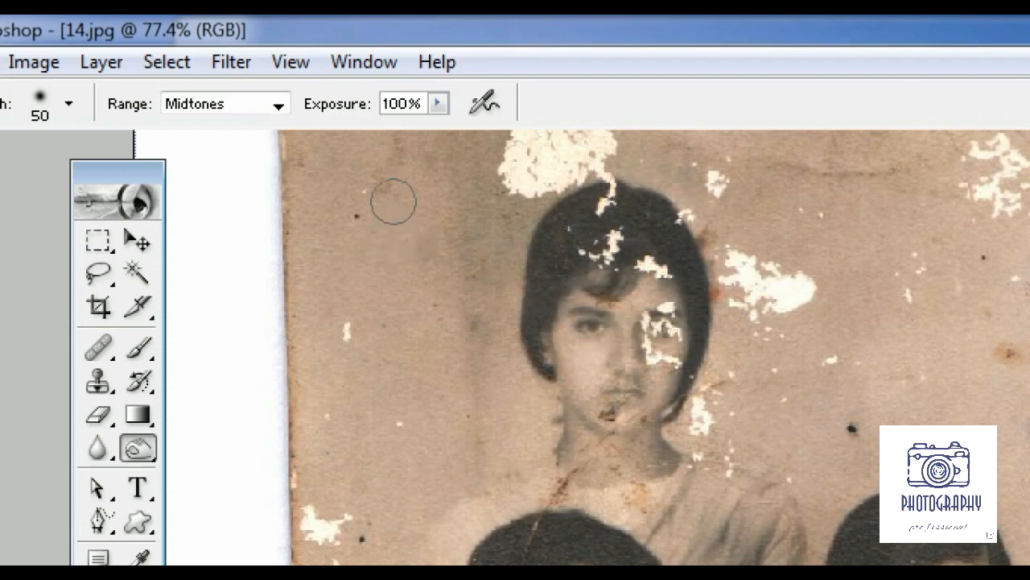
Set the Burn exposure to 42% and darken the same person's hair more gently.
left_click(438, 103)
mouse_move(348, 132)
left_mouse_down()
mouse_move(337, 131)
mouse_move(351, 131)
left_mouse_up()
mouse_move(529, 348)
left_mouse_down()
mouse_move(536, 291)
mouse_move(567, 219)
mouse_move(601, 207)
mouse_move(647, 215)
mouse_move(688, 269)
mouse_move(684, 414)
mouse_move(673, 294)
mouse_move(646, 248)
mouse_move(592, 244)
mouse_move(619, 287)
mouse_move(568, 274)
mouse_move(545, 291)
mouse_move(531, 357)
mouse_move(555, 327)
mouse_move(632, 288)
mouse_move(656, 318)
mouse_move(554, 324)
mouse_move(548, 340)
mouse_move(677, 395)
mouse_move(688, 436)
mouse_move(663, 181)
mouse_move(624, 211)
mouse_move(669, 239)
mouse_move(690, 279)
mouse_move(702, 339)
mouse_move(692, 388)
mouse_move(638, 216)
mouse_move(605, 203)
mouse_move(569, 221)
mouse_move(540, 272)
mouse_move(530, 352)
mouse_move(555, 264)
mouse_move(620, 230)
mouse_move(646, 247)
mouse_move(601, 290)
mouse_move(659, 281)
left_mouse_up()
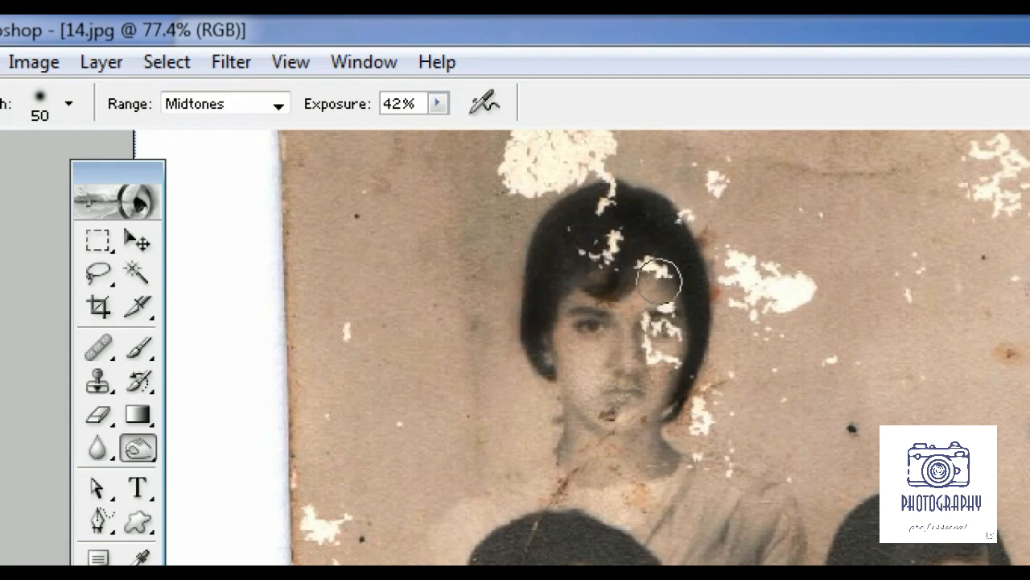
Raise the Burn exposure to 100% and darken the hair of the seated man and the seated woman.
scroll(659, 281, "down", 5)
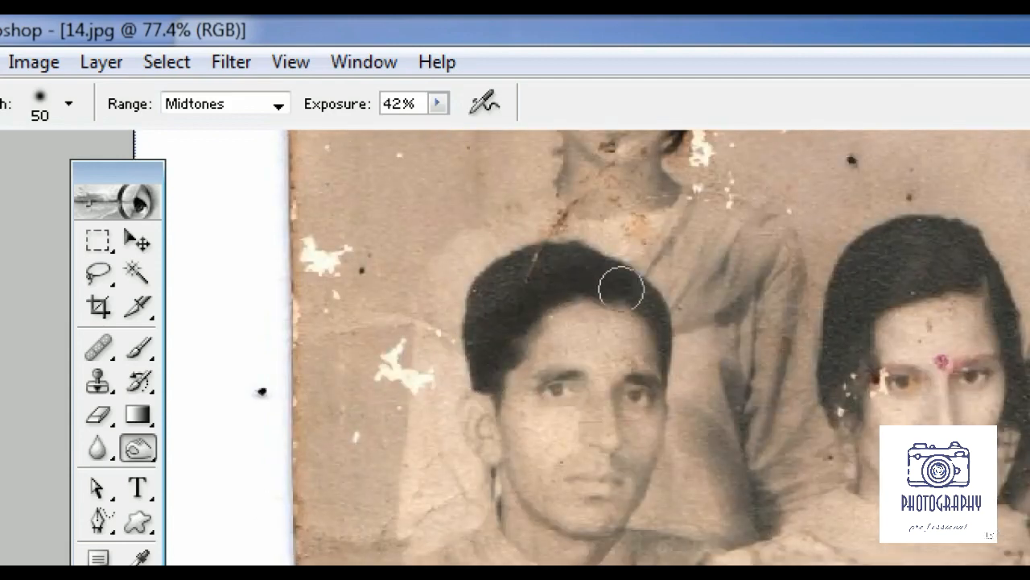
left_click(438, 103)
left_click_drag(444, 131, 526, 133)
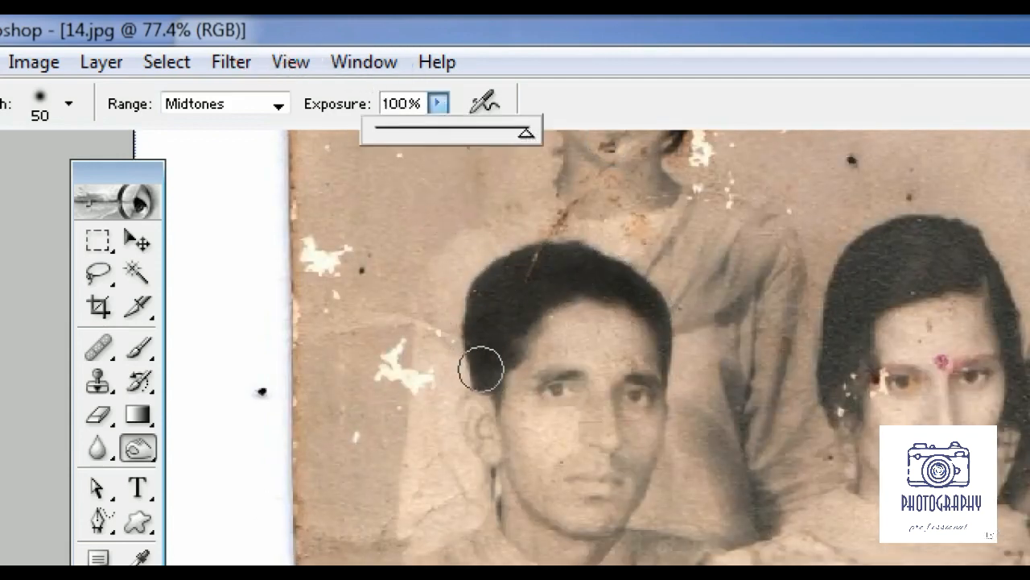
mouse_move(482, 368)
left_mouse_down()
mouse_move(493, 304)
mouse_move(564, 265)
mouse_move(648, 302)
mouse_move(584, 285)
mouse_move(501, 345)
mouse_move(485, 276)
left_mouse_up()
mouse_move(829, 322)
left_mouse_down()
mouse_move(912, 230)
mouse_move(850, 345)
mouse_move(1005, 346)
left_mouse_up()
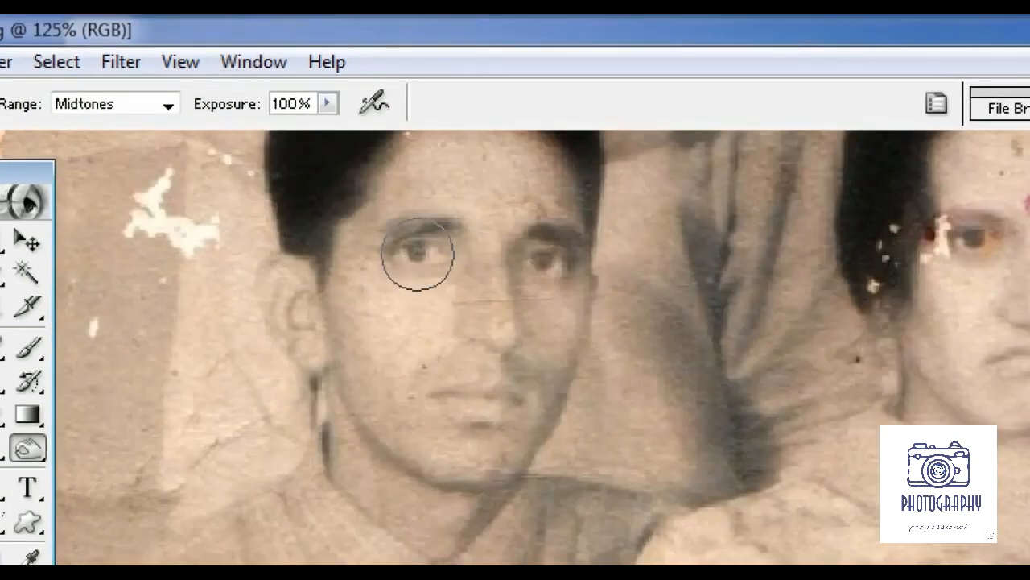
Reduce the Burn brush to size 20, set the exposure to 60%, and darken details around the seated man's eyes.
key("bracketleft")
key("bracketleft")
key("bracketleft")
key("bracketleft")
key("bracketleft")
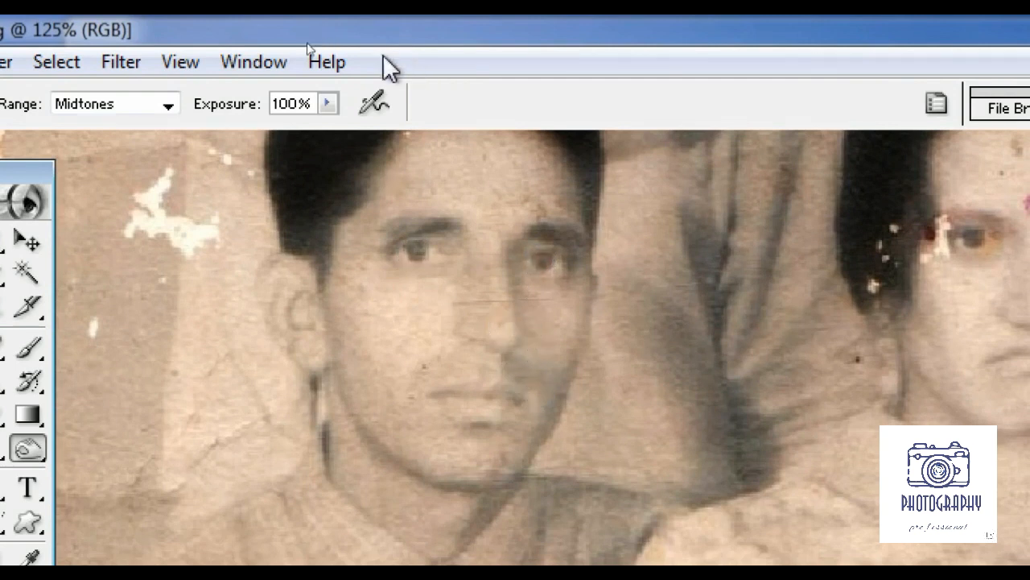
left_click(328, 103)
left_click_drag(318, 135, 269, 137)
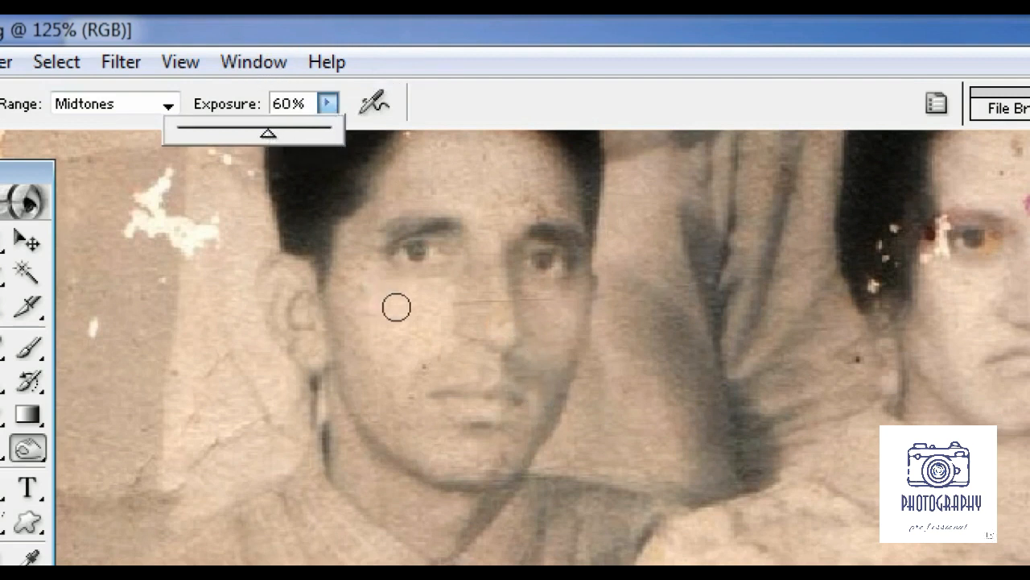
left_click(415, 253)
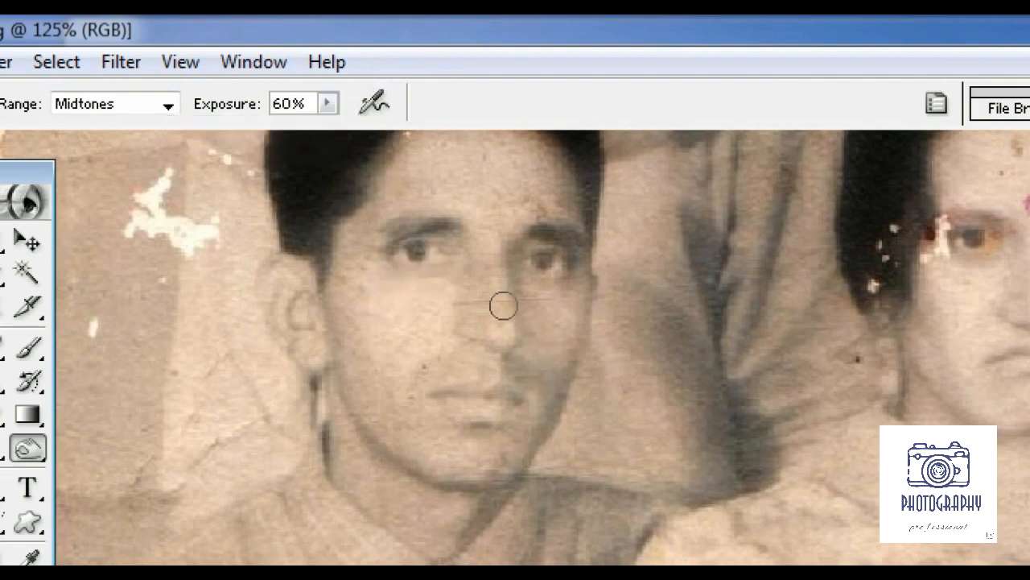
left_click_drag(668, 341, 396, 303)
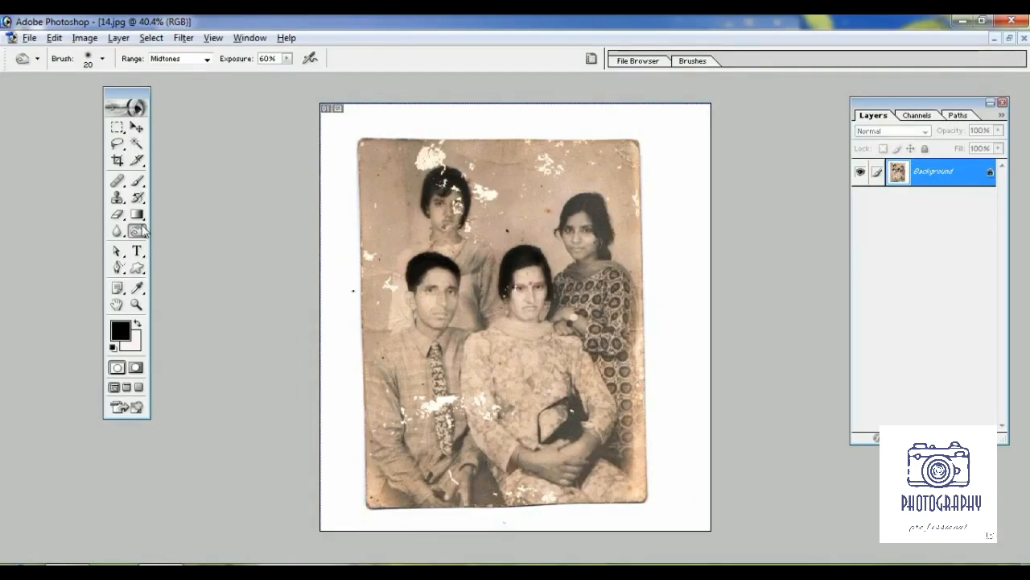
Activate the Dodge tool and lighten the hair of the back-row person and the backdrop around the head and neck.
mouse_move(142, 232)
left_mouse_down()
mouse_move(177, 243)
mouse_move(135, 233)
mouse_move(166, 231)
left_mouse_up()
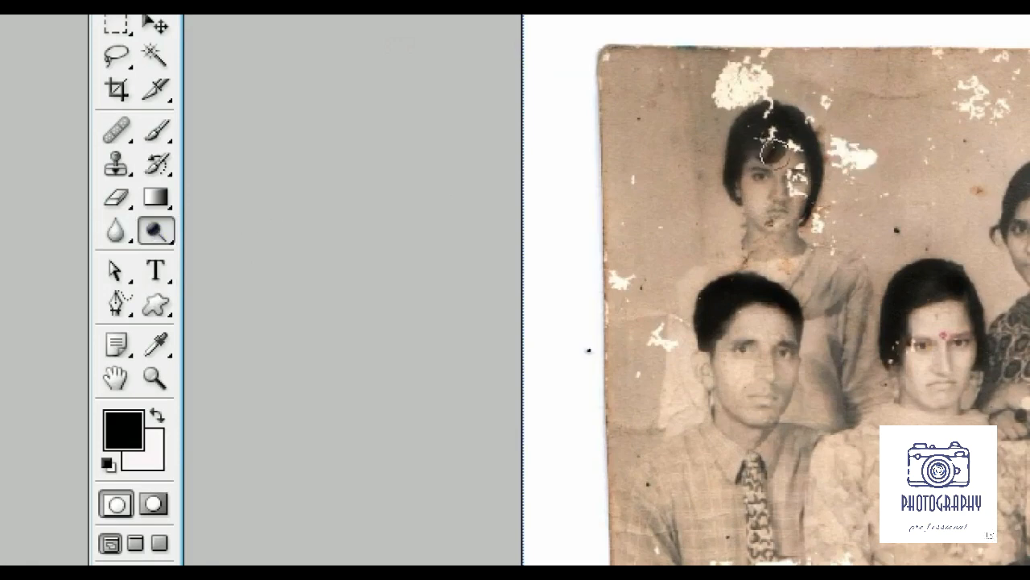
scroll(892, 155, "down", 1)
scroll(899, 157, "up", 4)
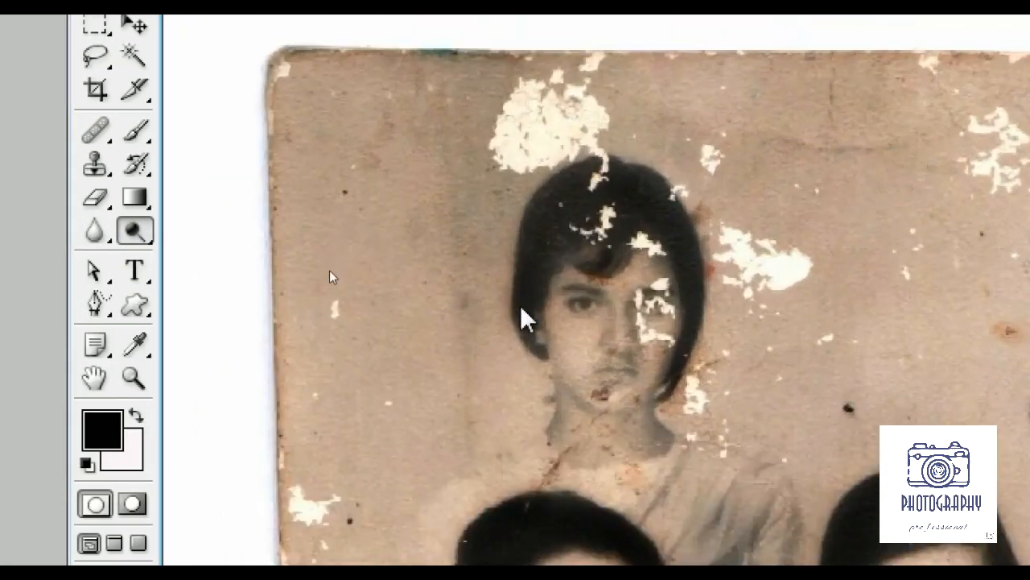
mouse_move(523, 318)
left_mouse_down()
mouse_move(552, 207)
mouse_move(595, 181)
mouse_move(651, 193)
mouse_move(697, 237)
mouse_move(690, 393)
mouse_move(676, 286)
mouse_move(643, 235)
mouse_move(600, 240)
mouse_move(561, 202)
mouse_move(619, 174)
mouse_move(660, 206)
mouse_move(687, 287)
left_mouse_up()
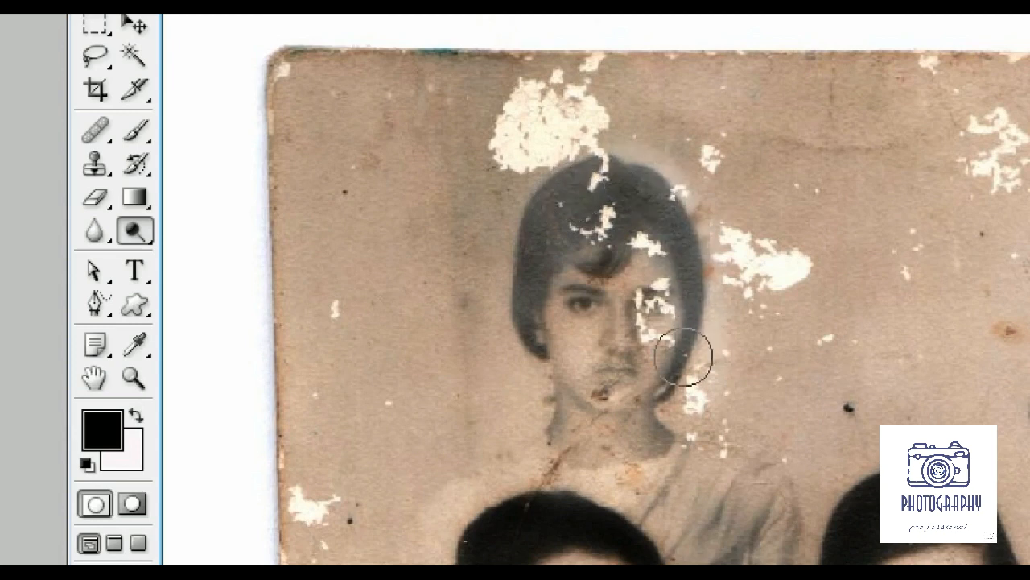
left_click_drag(544, 442, 544, 207)
Lighten the seated man's hair and face and the surrounding backdrop with Dodge strokes.
mouse_move(459, 359)
left_mouse_down()
mouse_move(520, 285)
mouse_move(667, 326)
mouse_move(576, 289)
mouse_move(490, 363)
mouse_move(458, 301)
mouse_move(616, 282)
mouse_move(540, 283)
mouse_move(489, 381)
mouse_move(898, 289)
mouse_move(825, 278)
mouse_move(821, 130)
mouse_move(572, 216)
mouse_move(813, 244)
mouse_move(449, 217)
mouse_move(368, 157)
mouse_move(346, 275)
mouse_move(435, 180)
mouse_move(370, 496)
mouse_move(442, 480)
mouse_move(603, 519)
mouse_move(456, 471)
mouse_move(502, 362)
mouse_move(558, 343)
left_mouse_up()
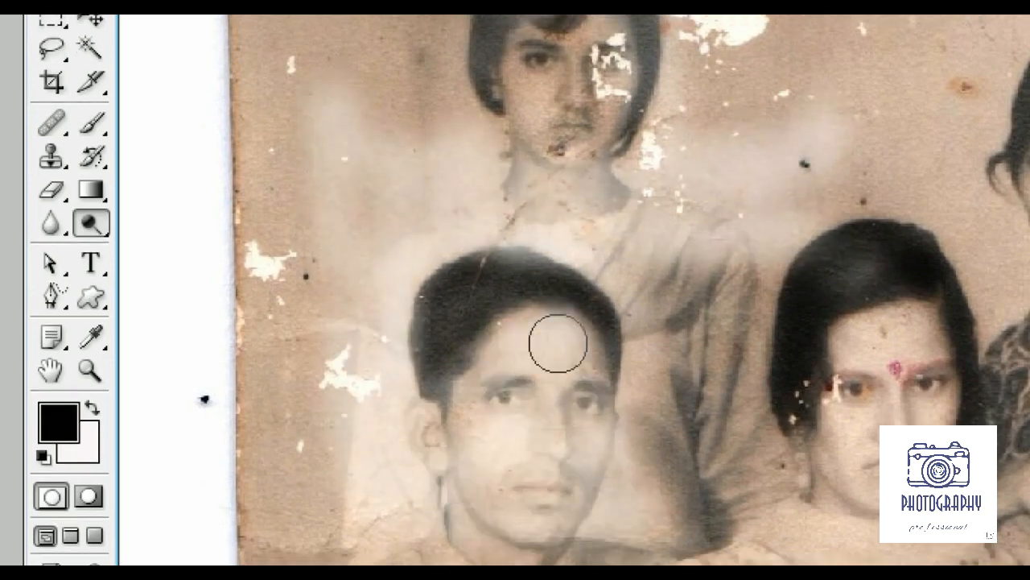
mouse_move(768, 418)
left_mouse_down()
mouse_move(777, 233)
mouse_move(764, 37)
left_mouse_up()
left_click_drag(604, 180, 699, 201)
left_click_drag(453, 140, 733, 524)
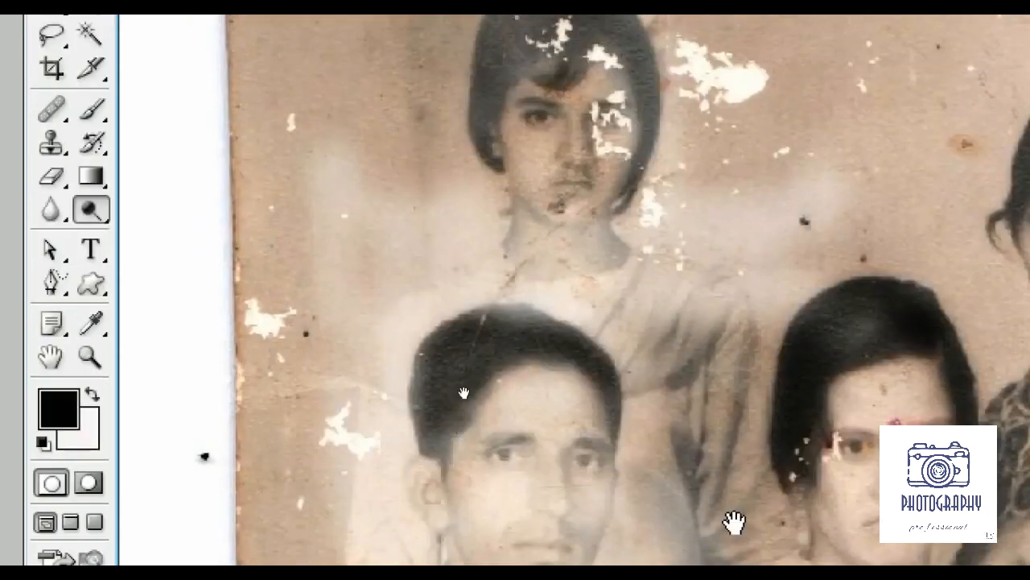
scroll(680, 282, "down", 5)
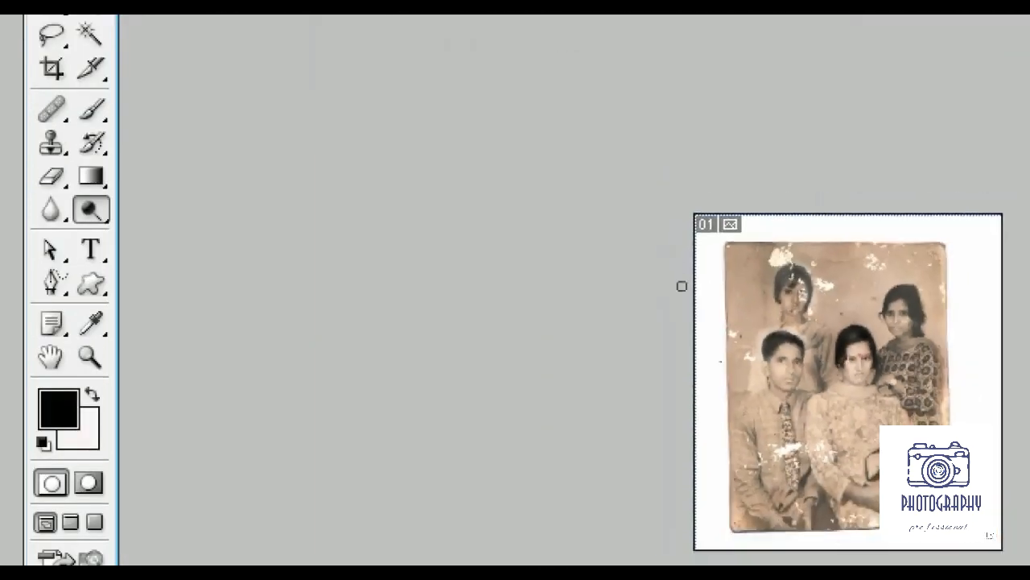
Activate the Healing Brush tool and close 14.jpg without saving the changes.
left_click(51, 109)
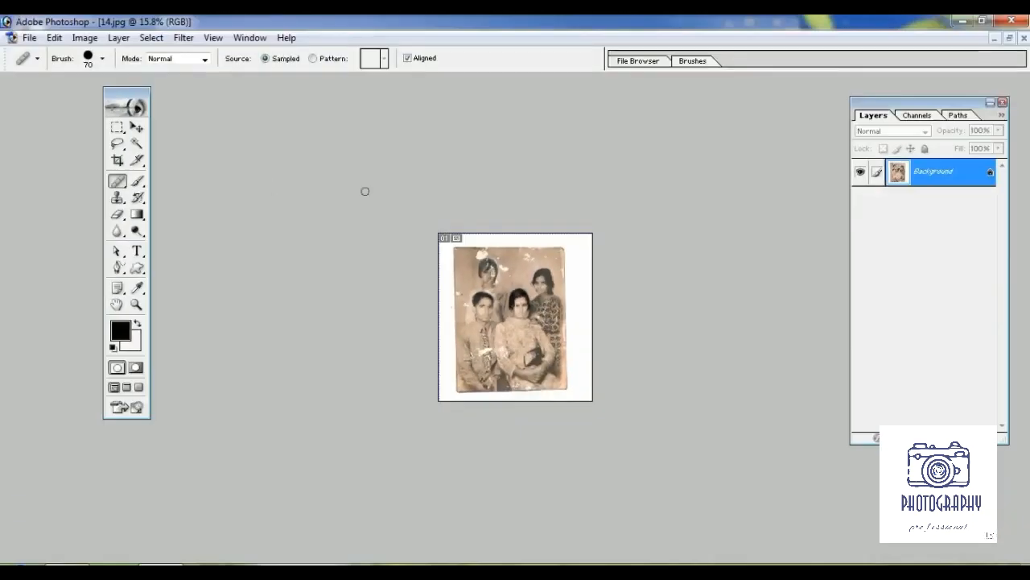
left_click(1023, 38)
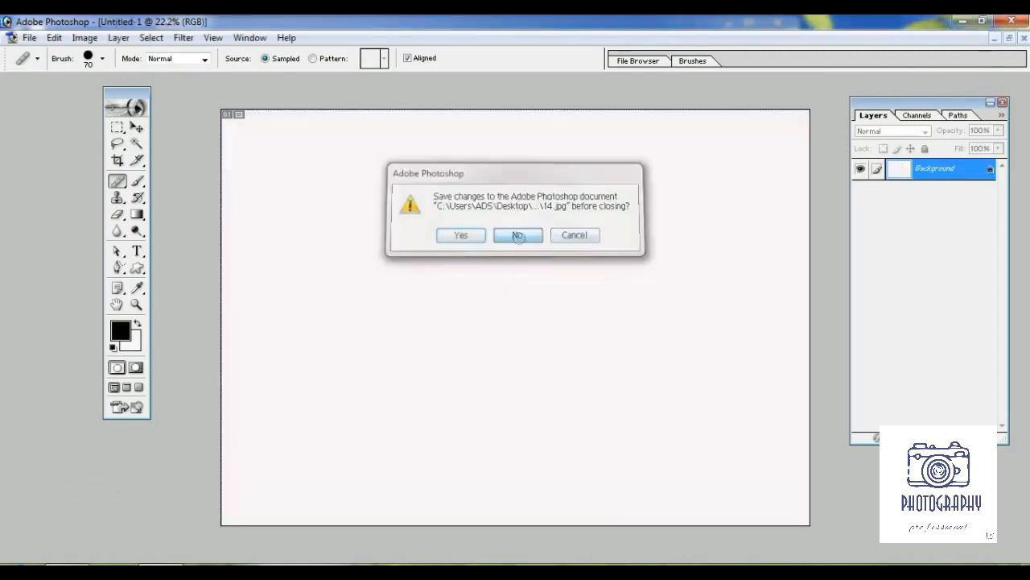
left_click(518, 235)
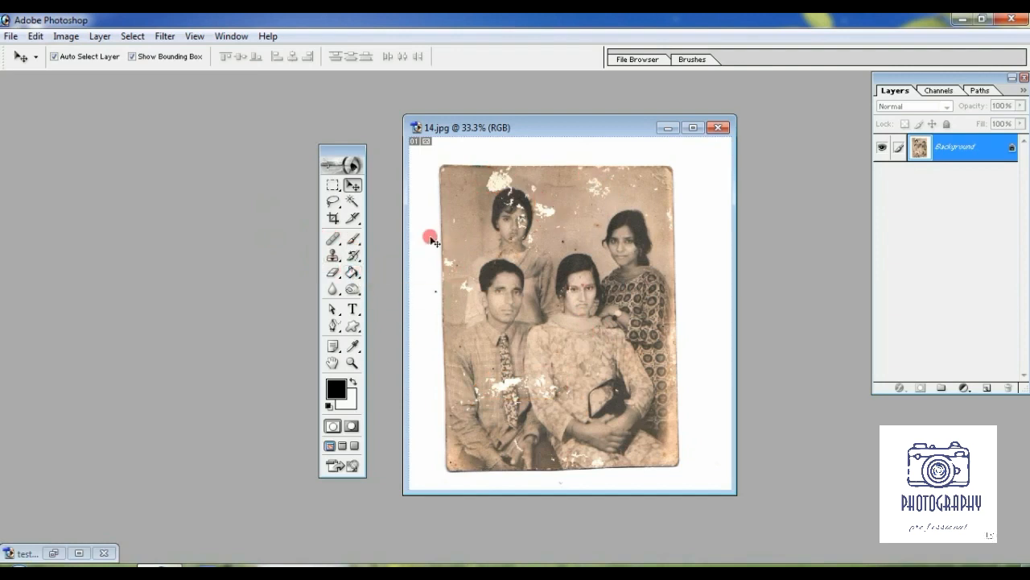
Move the toolbox and the 14.jpg window aside, and show a lengthened History palette beside the photo.
left_click_drag(332, 153, 30, 84)
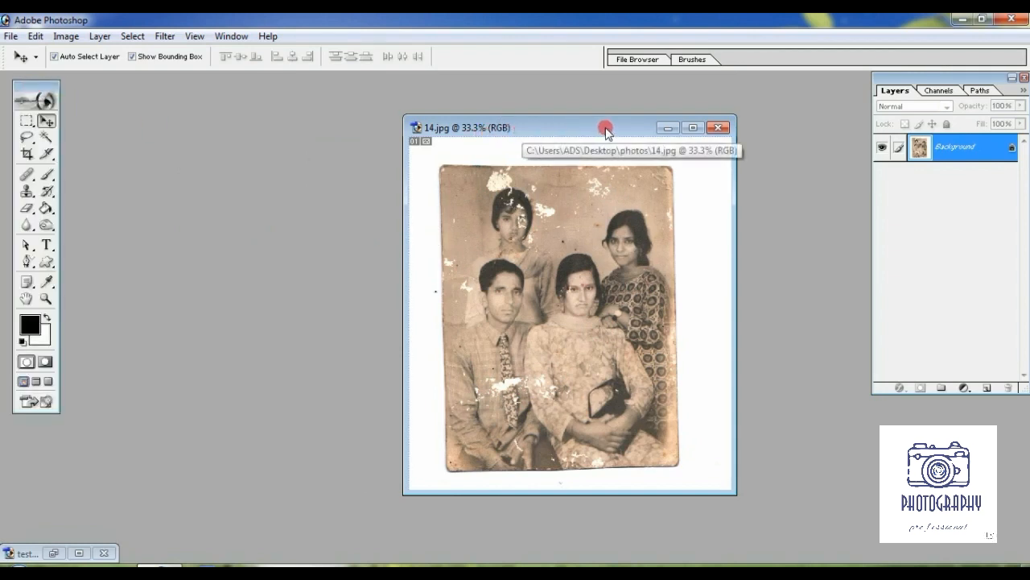
left_click_drag(605, 129, 447, 129)
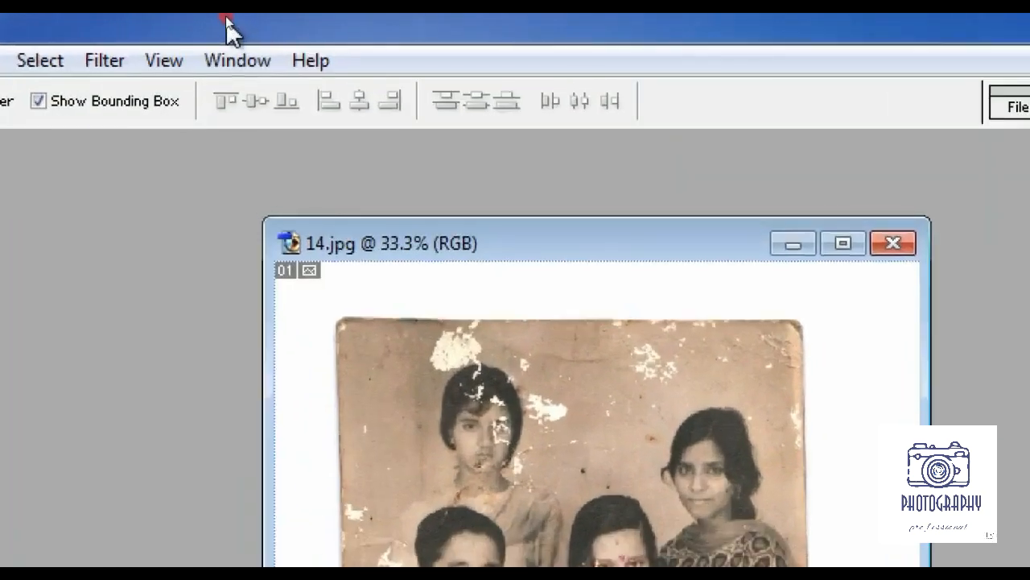
left_click(232, 62)
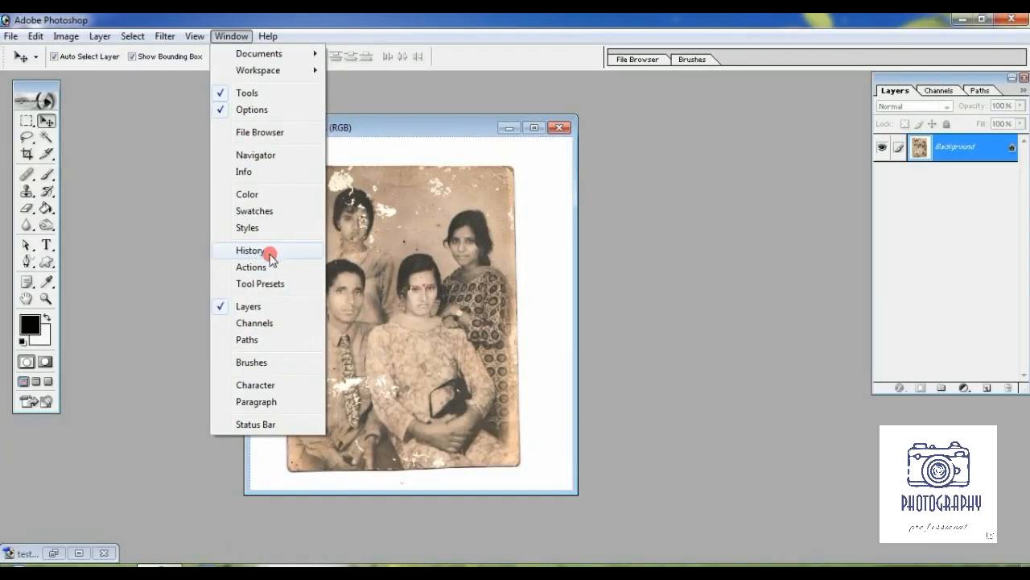
left_click(272, 253)
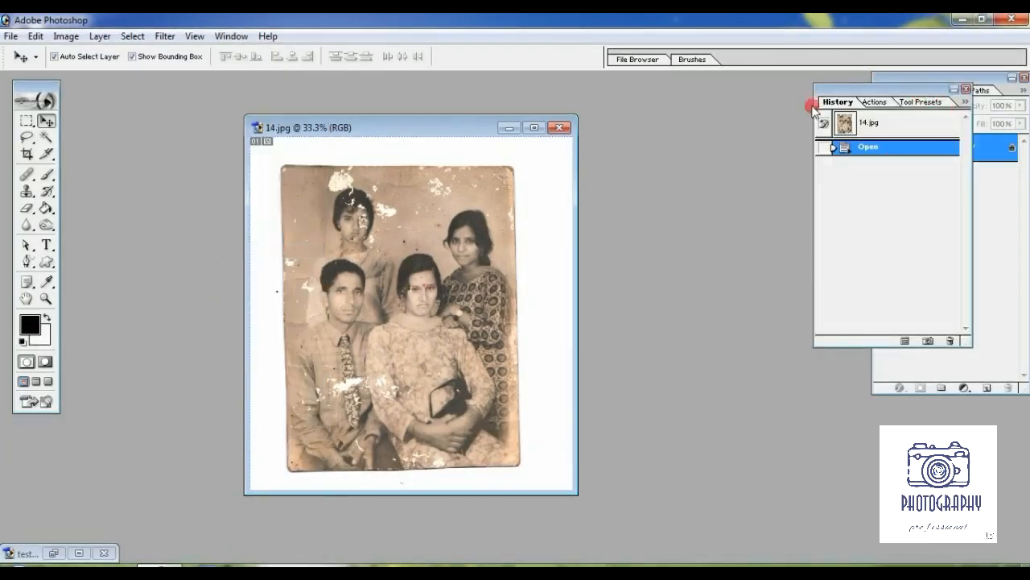
left_click_drag(926, 93, 771, 94)
left_click_drag(715, 364, 712, 472)
mouse_move(646, 167)
left_mouse_down()
mouse_move(679, 482)
mouse_move(686, 462)
left_mouse_up()
left_click_drag(678, 190, 767, 190)
left_click_drag(673, 223, 792, 222)
left_click_drag(664, 257, 750, 256)
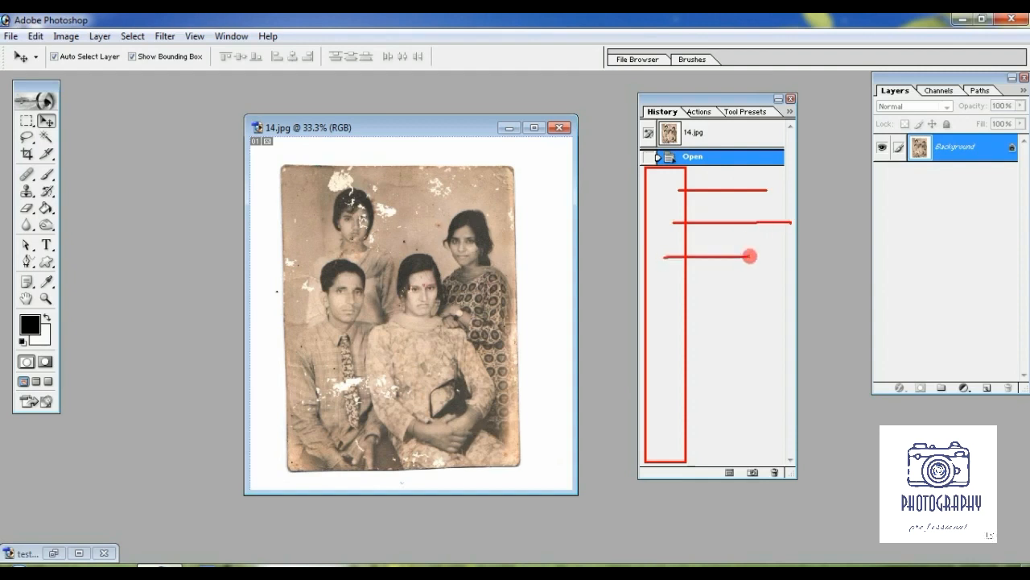
left_click_drag(675, 279, 759, 279)
left_click_drag(682, 314, 727, 314)
left_click_drag(686, 337, 727, 337)
left_click_drag(676, 360, 739, 370)
left_click_drag(700, 387, 758, 387)
left_click_drag(679, 402, 742, 401)
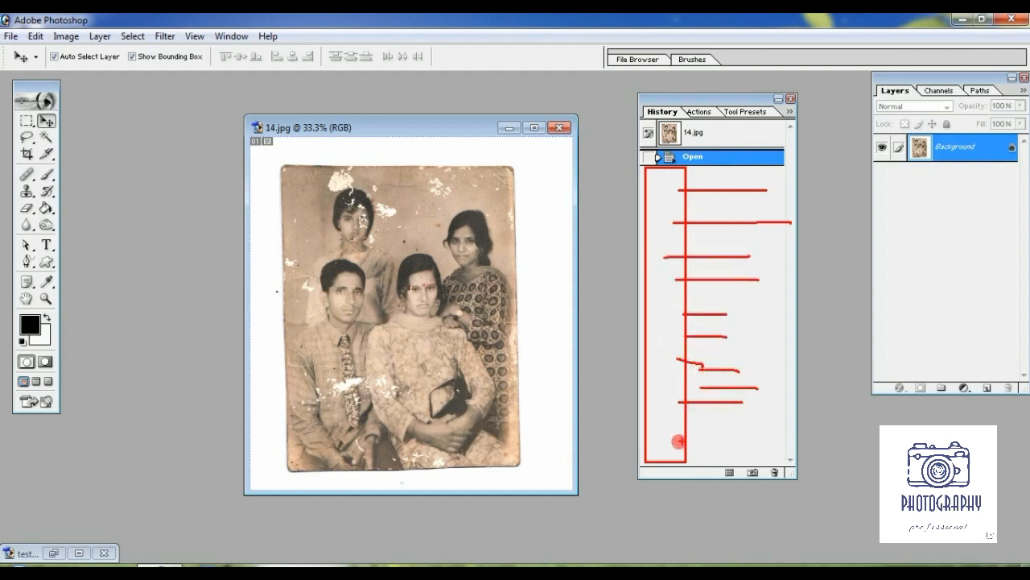
left_click_drag(673, 440, 748, 445)
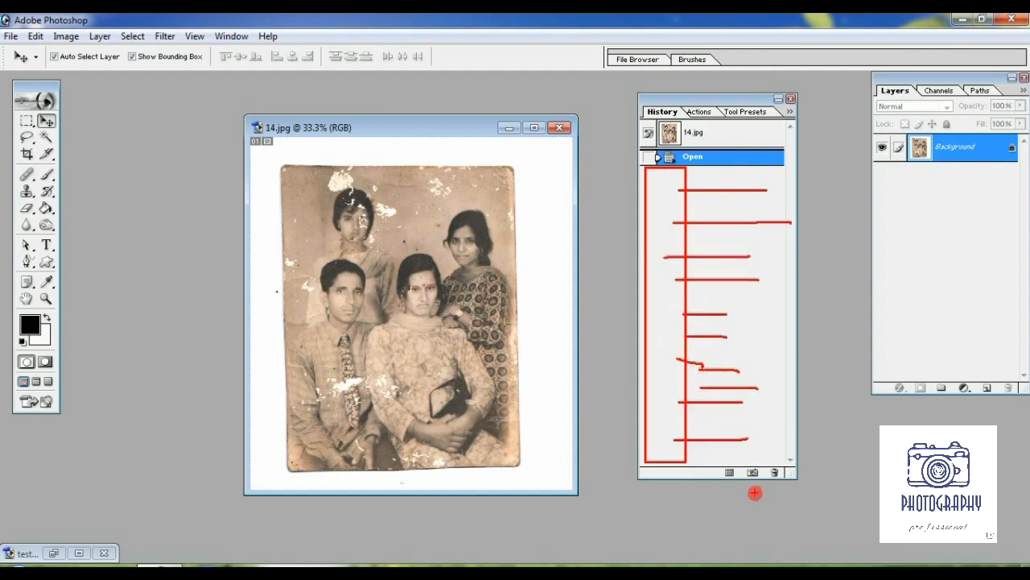
key("Escape")
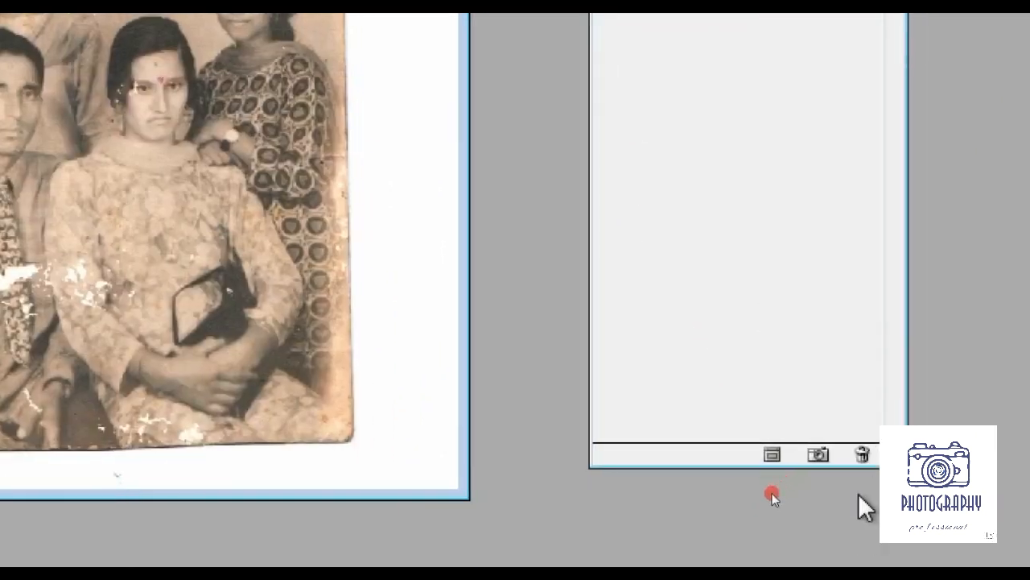
mouse_move(791, 426)
left_mouse_down()
mouse_move(851, 490)
mouse_move(821, 539)
mouse_move(821, 567)
left_mouse_up()
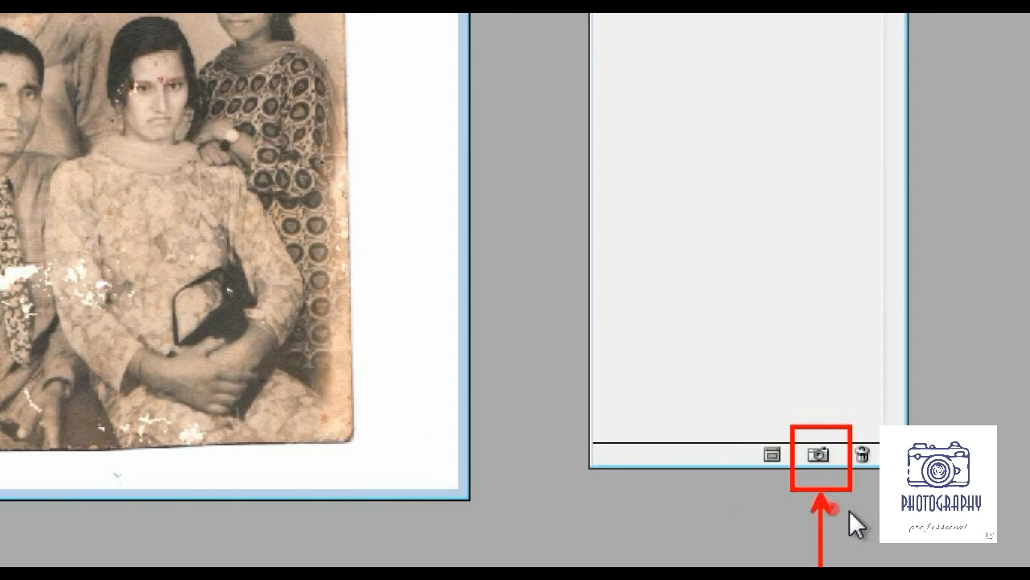
key("Escape")
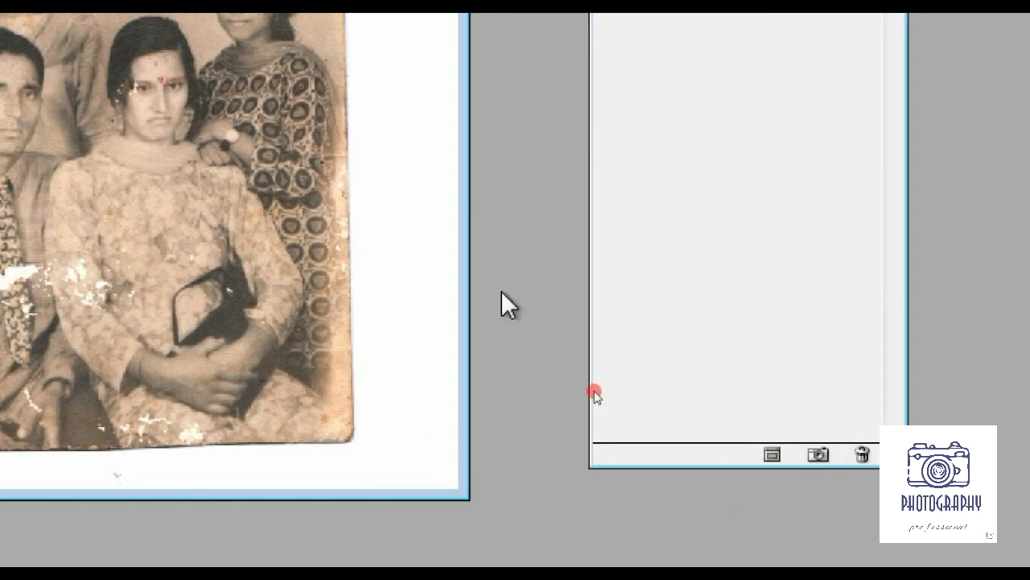
key("Escape")
Move the History palette away from the photo, minimize 14.jpg and restore the test.jpg window.
left_click_drag(712, 98, 781, 114)
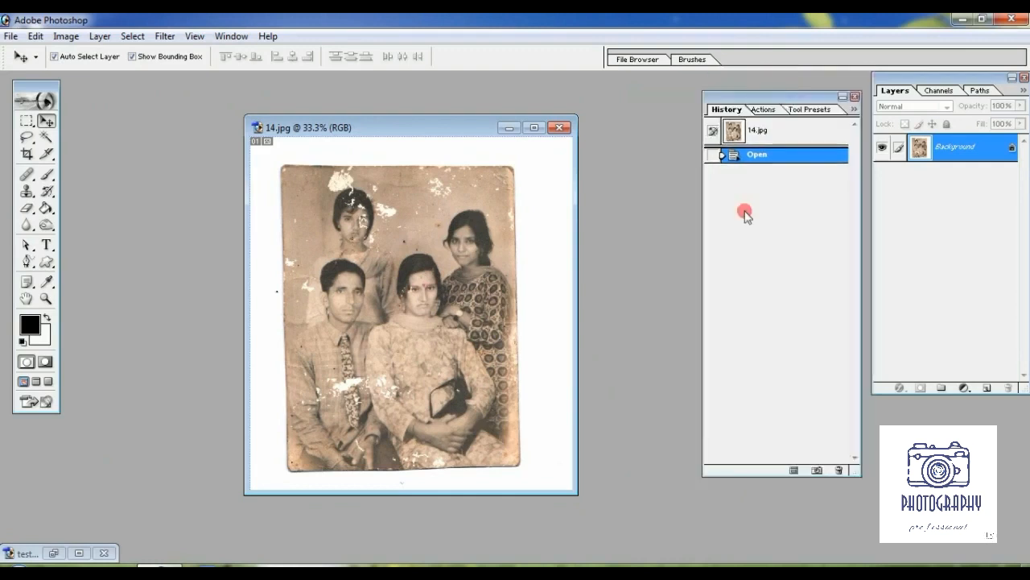
left_click(509, 127)
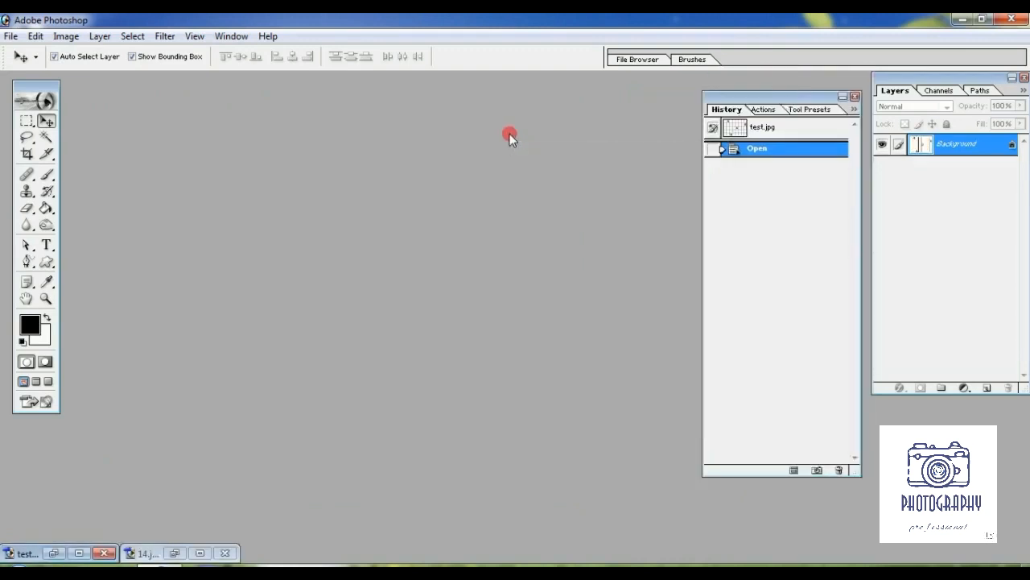
left_click(55, 552)
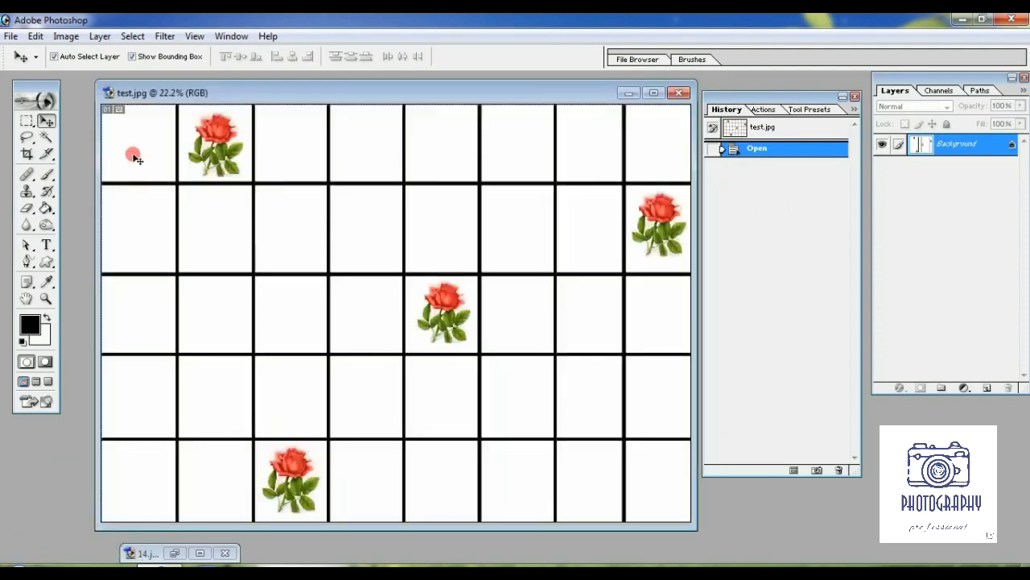
With the Brush tool at size 261, paint one black dot in each of the eight cells of the grid's first row.
left_click(47, 175)
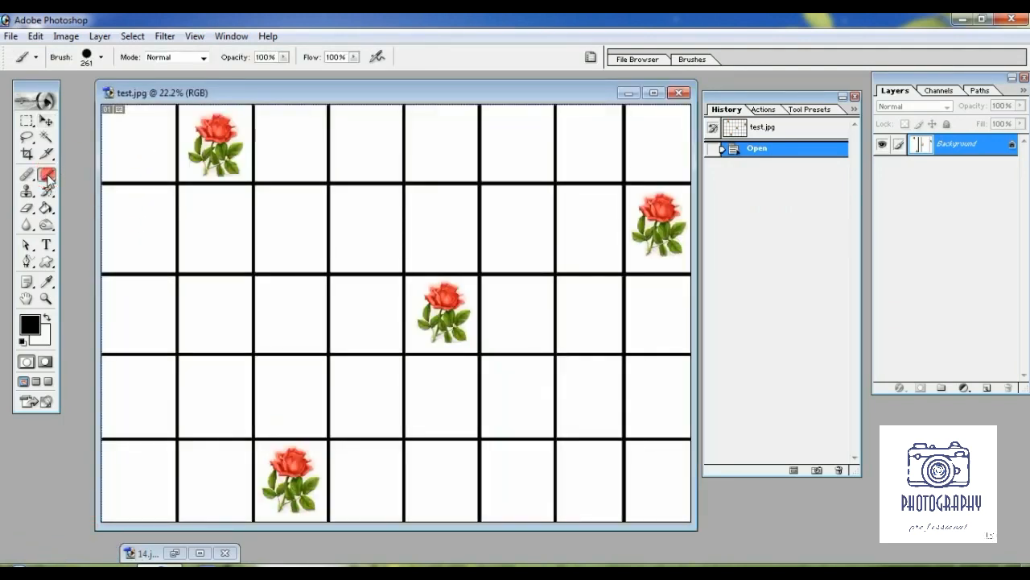
left_click(138, 146)
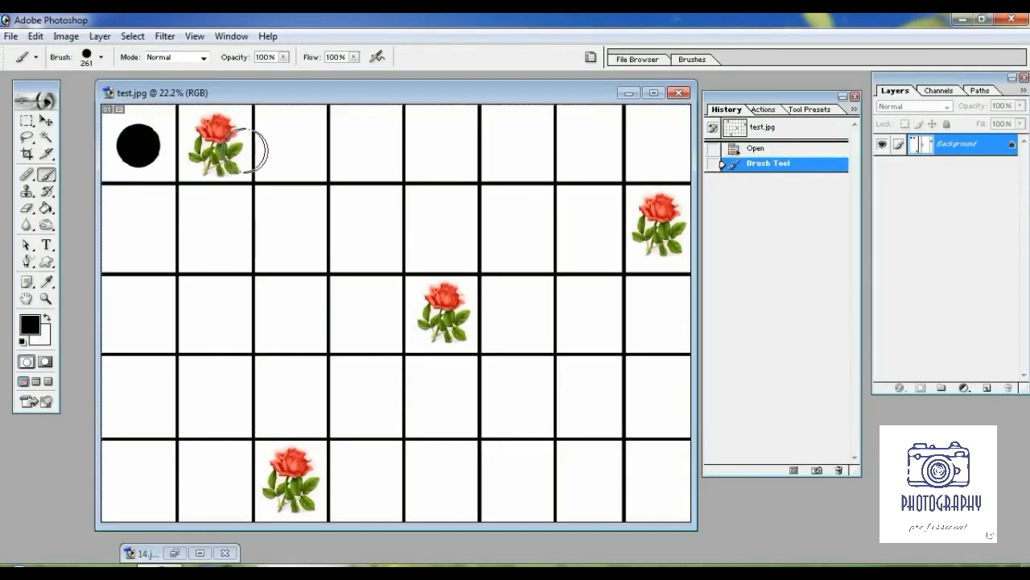
left_click(215, 145)
left_click(287, 145)
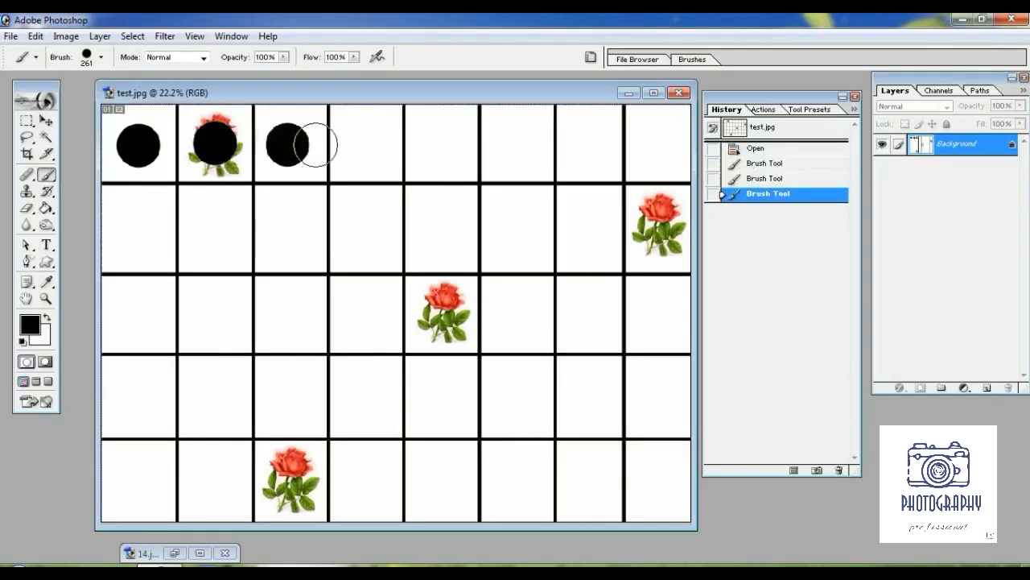
left_click(359, 145)
left_click(444, 140)
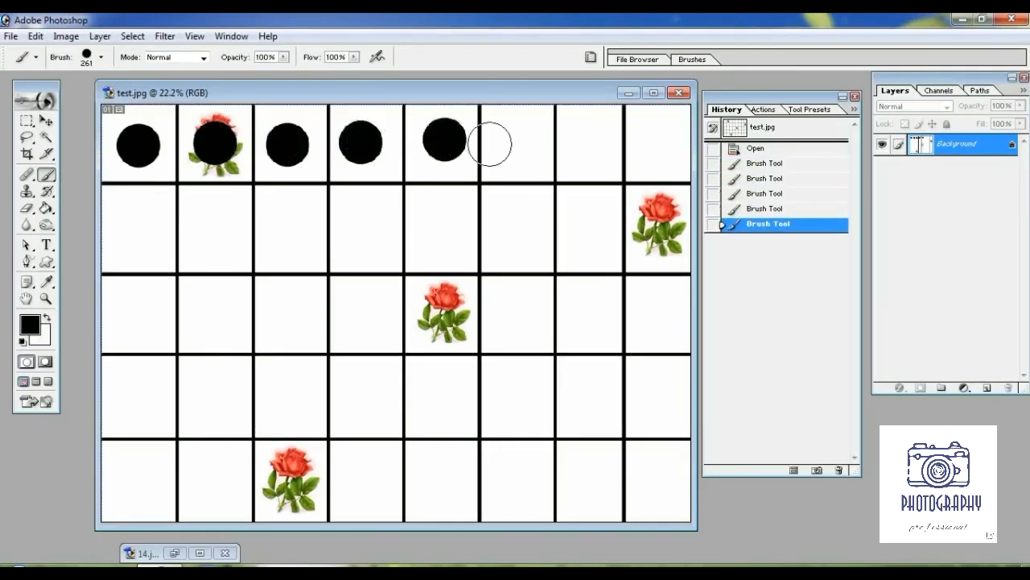
left_click(518, 143)
left_click(598, 143)
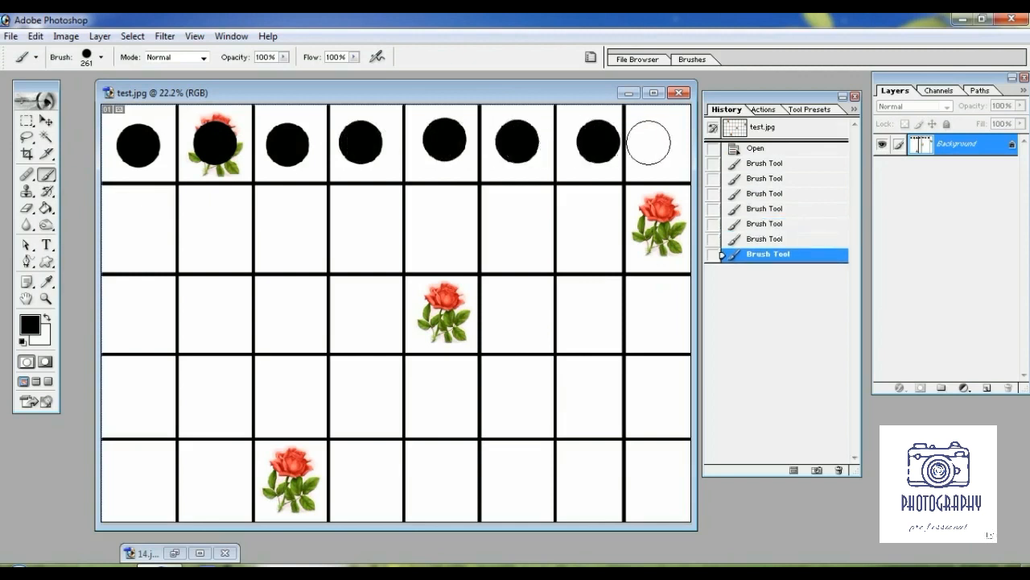
left_click(658, 142)
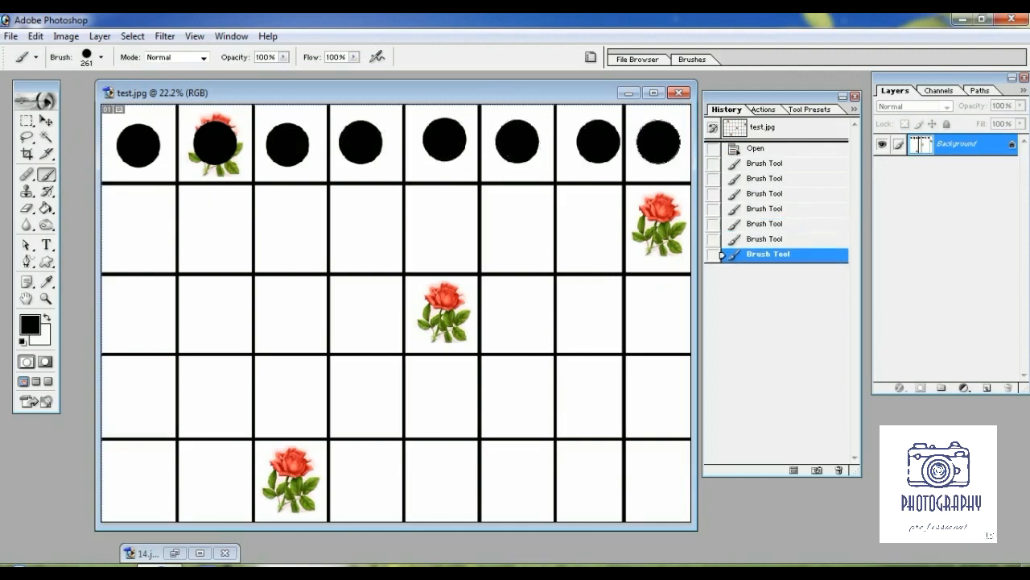
Paint one black dot in each of the first seven cells of the grid's second row.
left_click(144, 221)
left_click(216, 223)
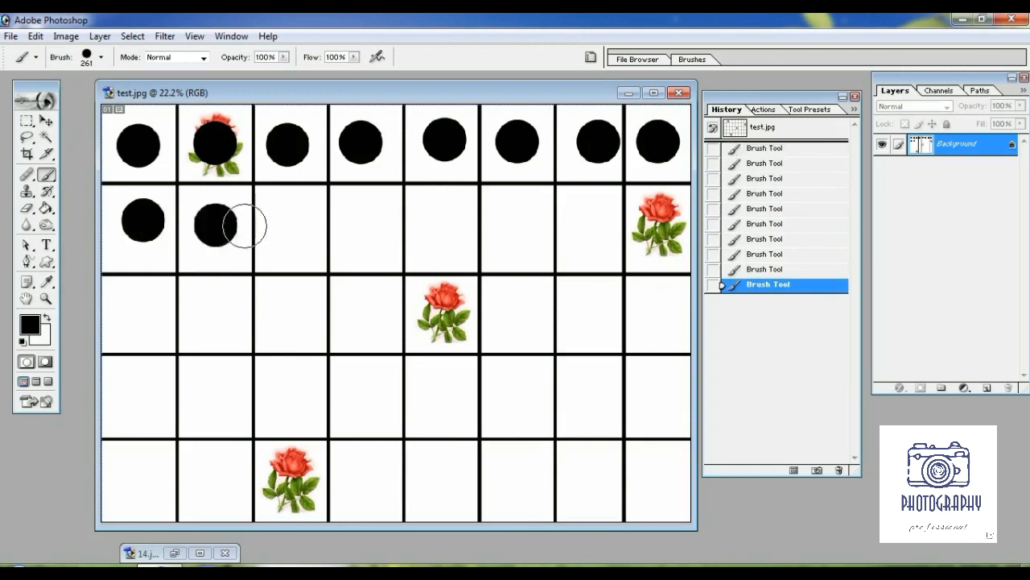
left_click(291, 225)
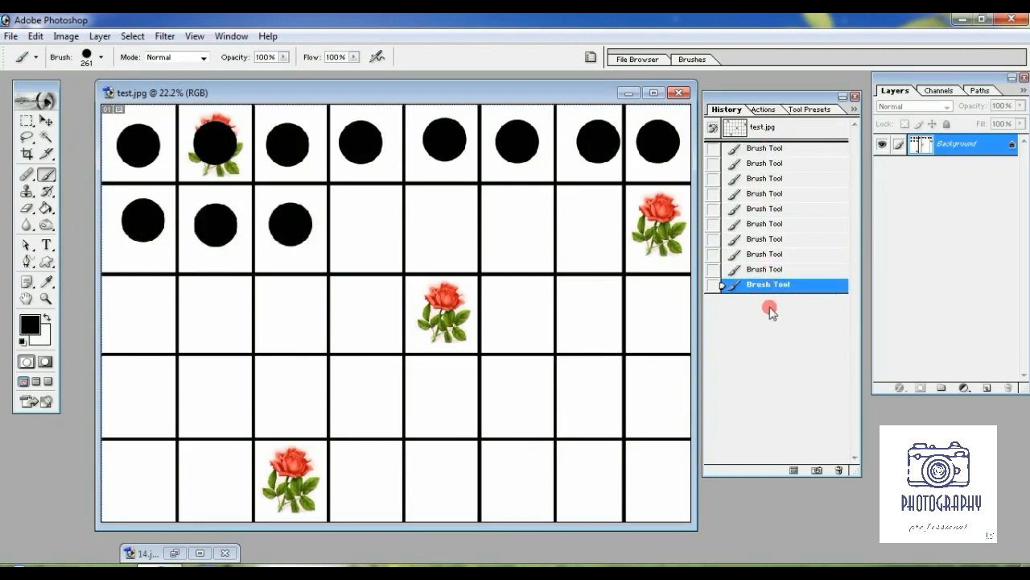
left_click(360, 229)
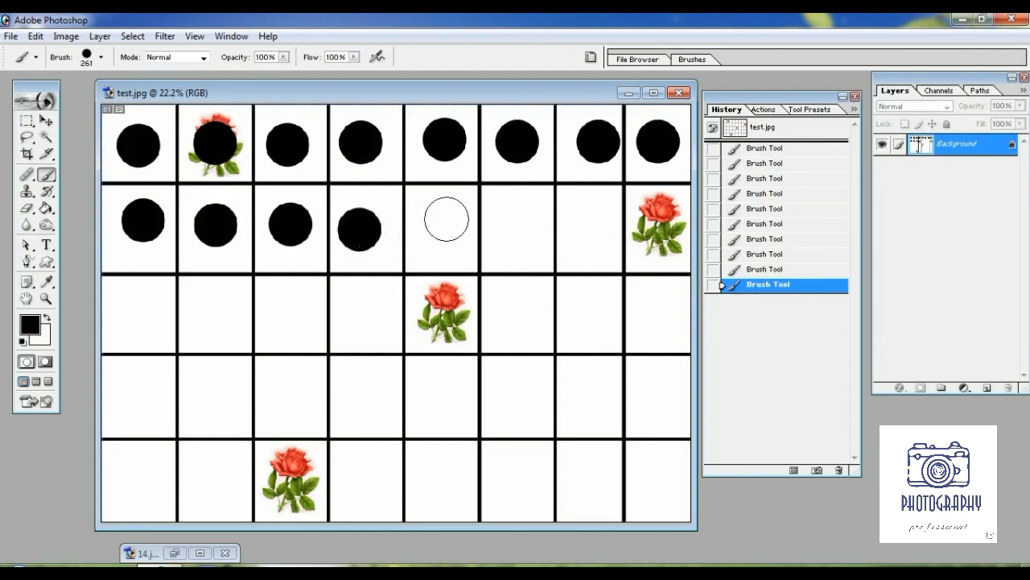
left_click(443, 219)
left_click(515, 227)
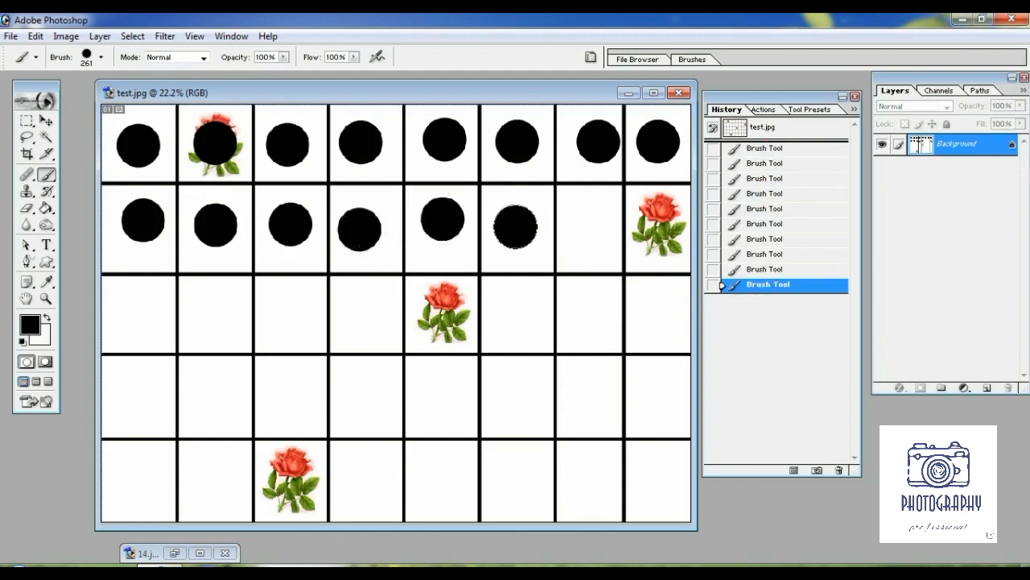
left_click(588, 225)
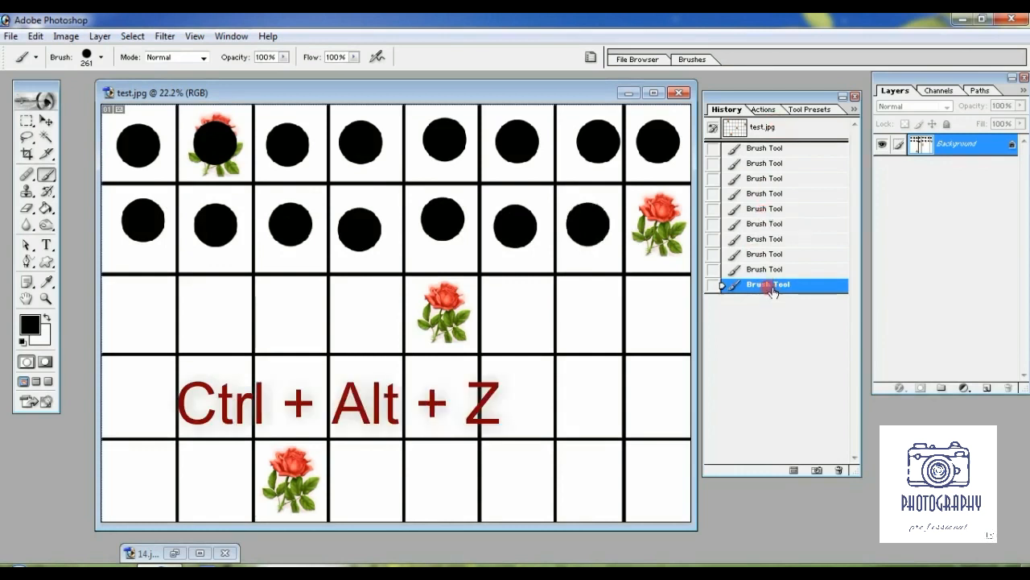
Step backward through the recorded brush strokes to the earliest listed History state, and return to the latest one.
key("ctrl+alt+z")
key("ctrl+alt+z")
key("ctrl+alt+z")
key("ctrl+alt+z")
key("ctrl+alt+z")
key("ctrl+alt+z")
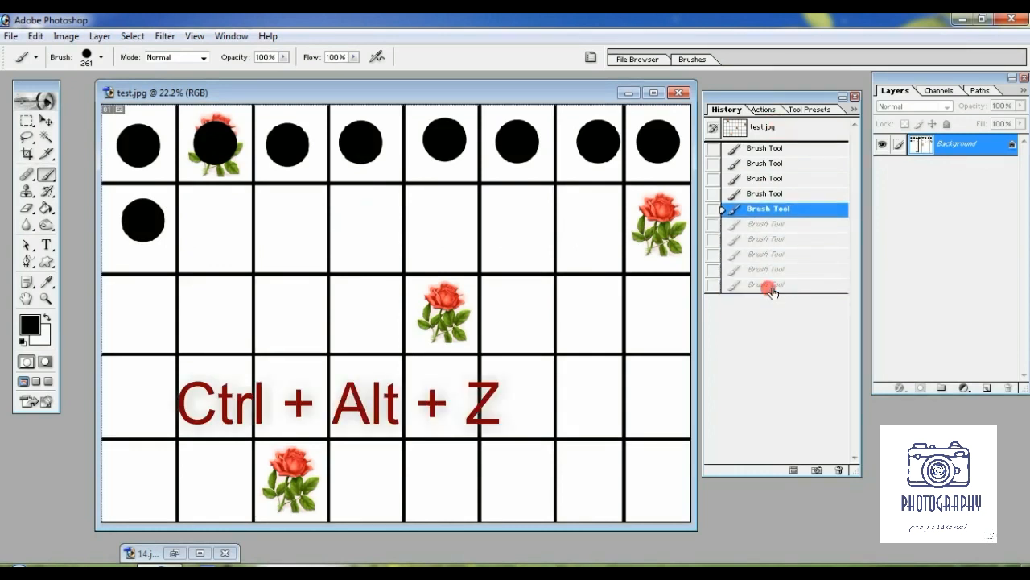
key("ctrl+alt+z")
key("ctrl+alt+z")
key("ctrl+alt+z")
key("ctrl+alt+z")
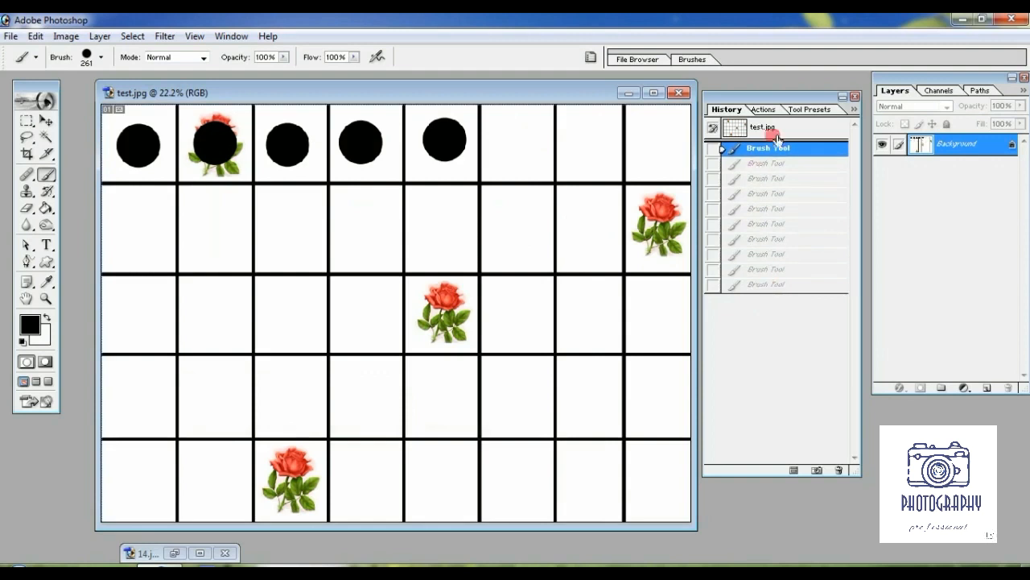
left_click(769, 285)
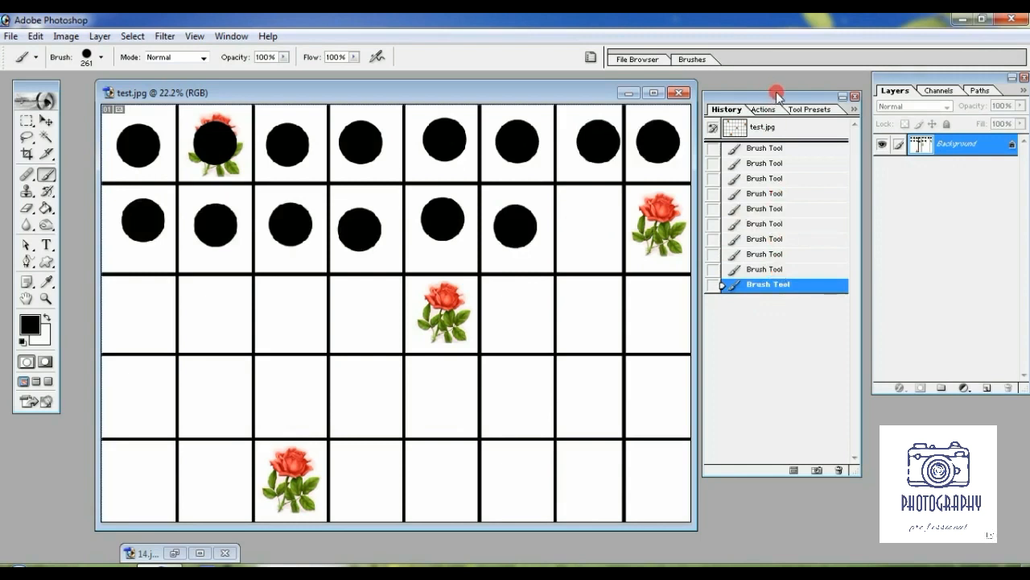
Shift the History palette slightly, lengthen it downward and open the General preferences.
left_click_drag(778, 95, 779, 106)
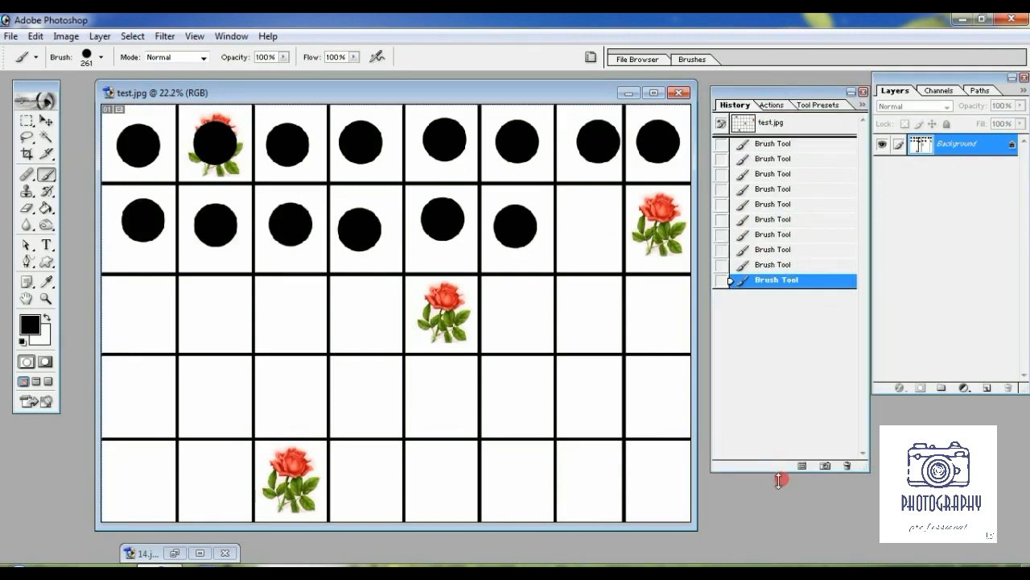
left_click_drag(778, 479, 779, 528)
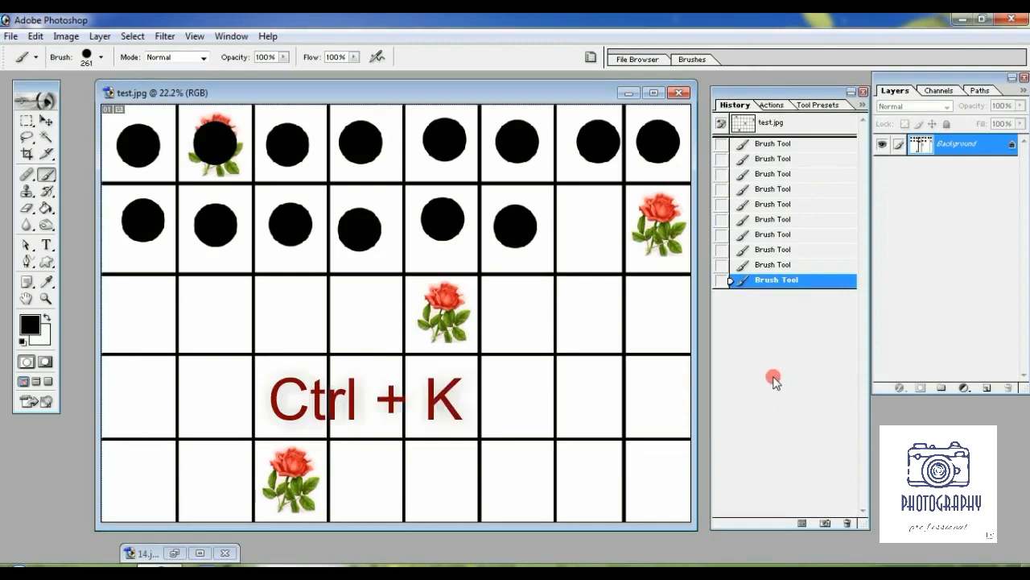
key("ctrl+k")
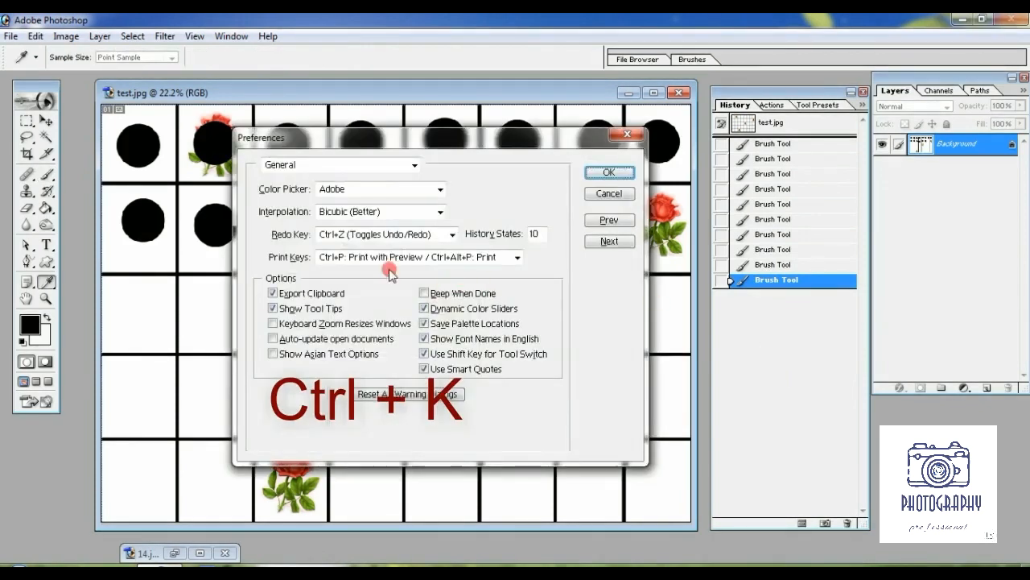
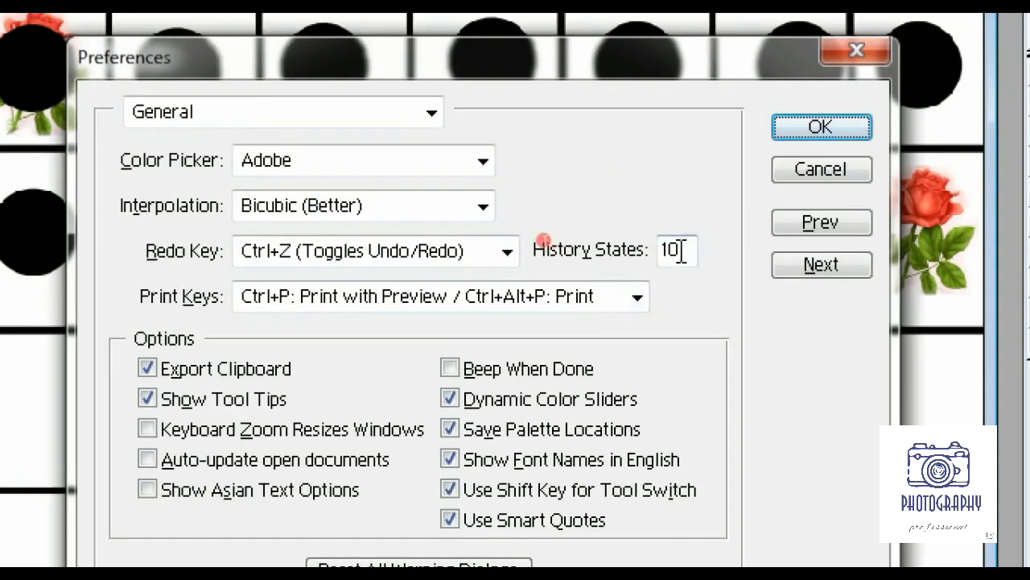
Try 20, 100, 50, 300 and 500 in turn as the number of History States.
left_click_drag(733, 204, 704, 207)
type("20")
double_click(674, 250)
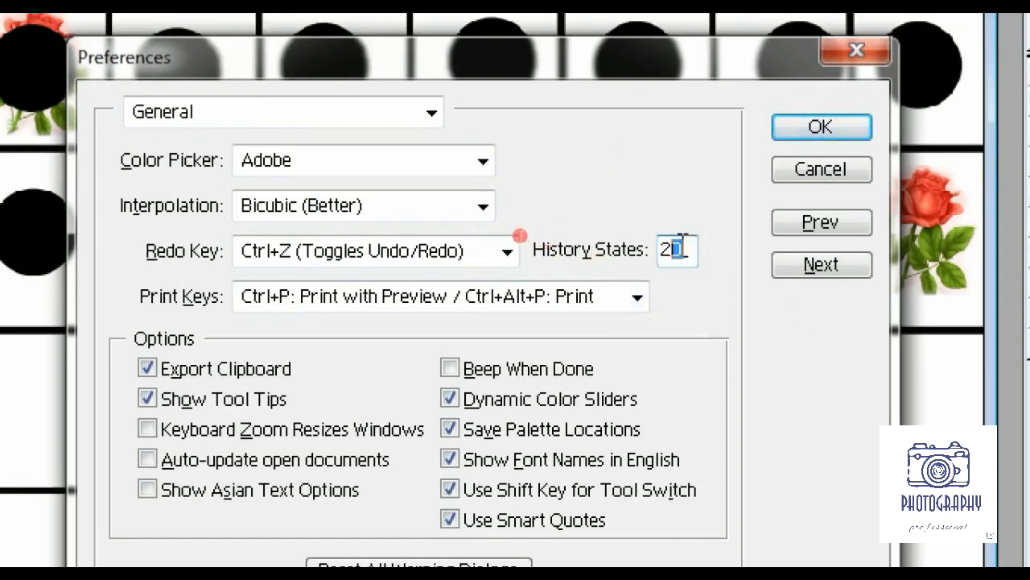
type("100")
key("ctrl+a")
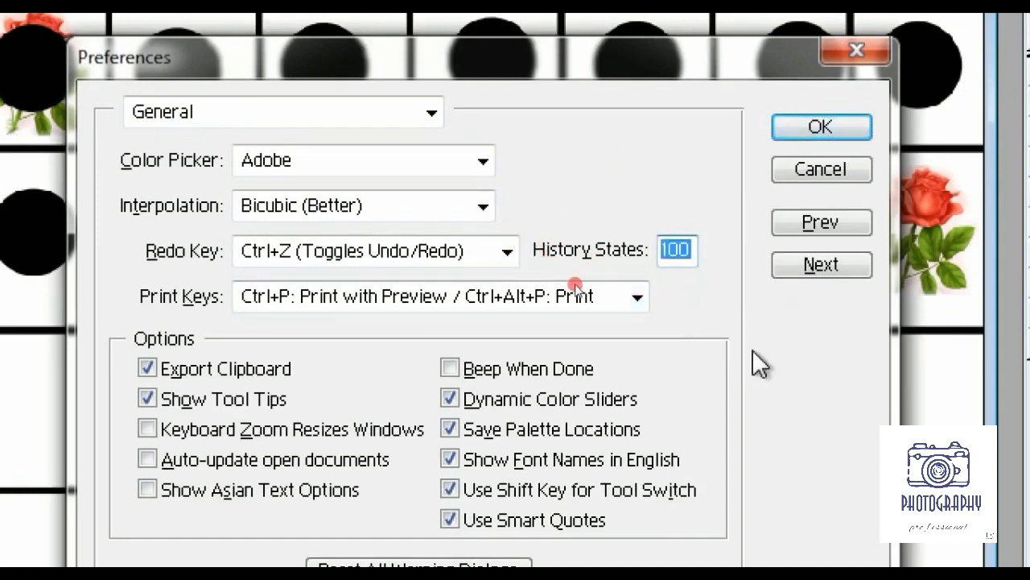
type("50")
double_click(688, 252)
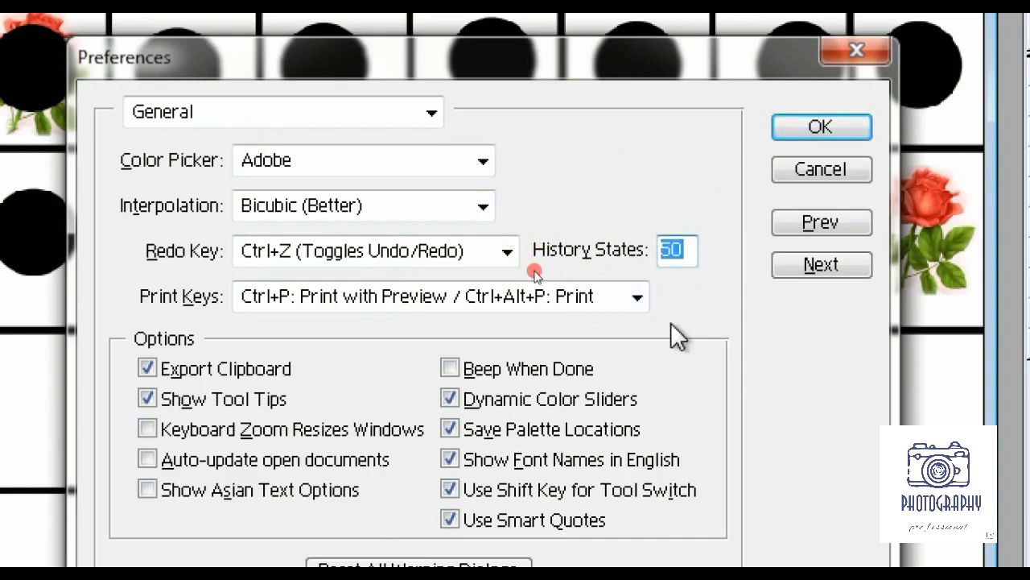
type("300")
key("ctrl+a")
type("500")
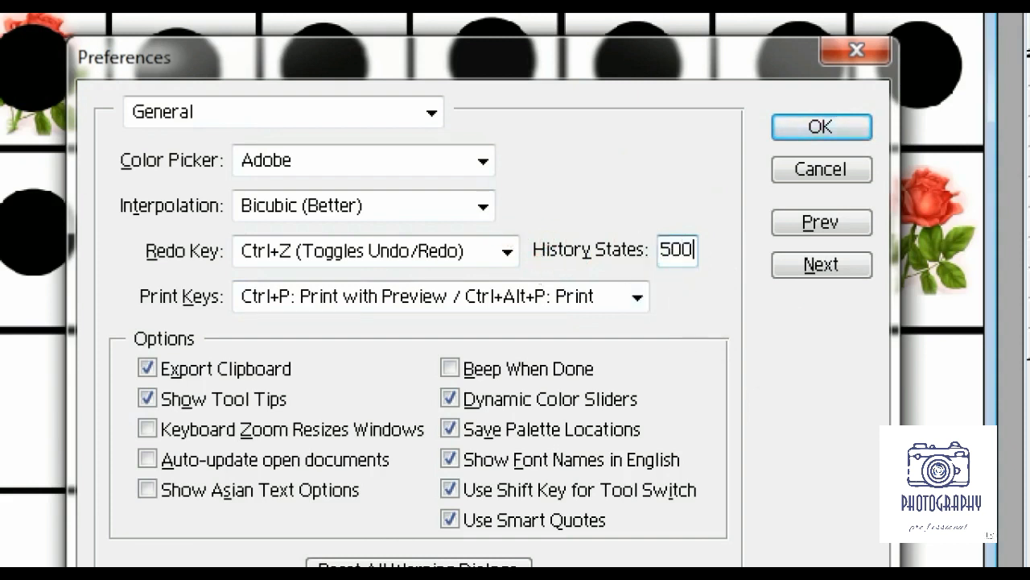
Set the number of History States to 100 and apply the preferences.
double_click(676, 250)
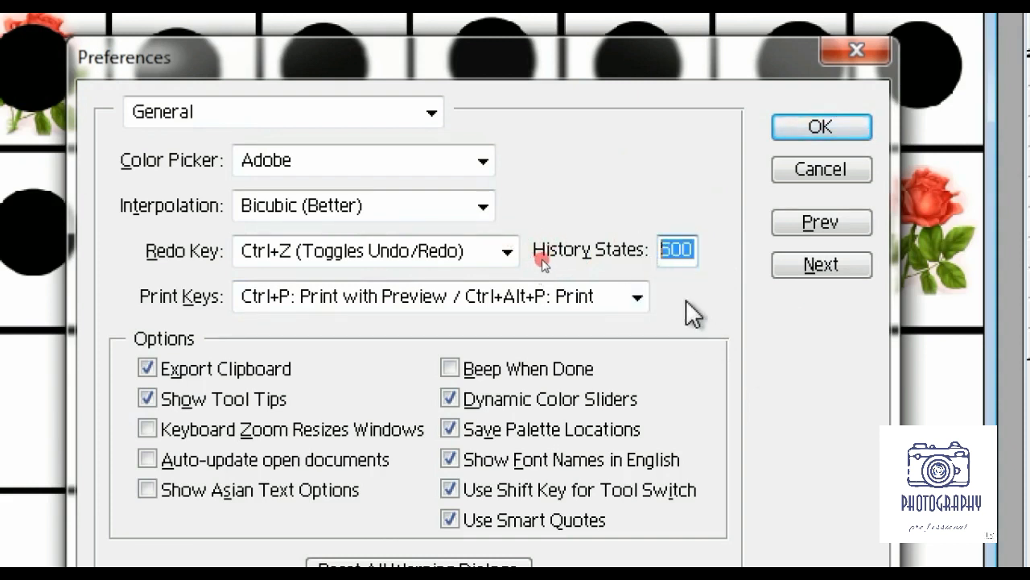
type("100")
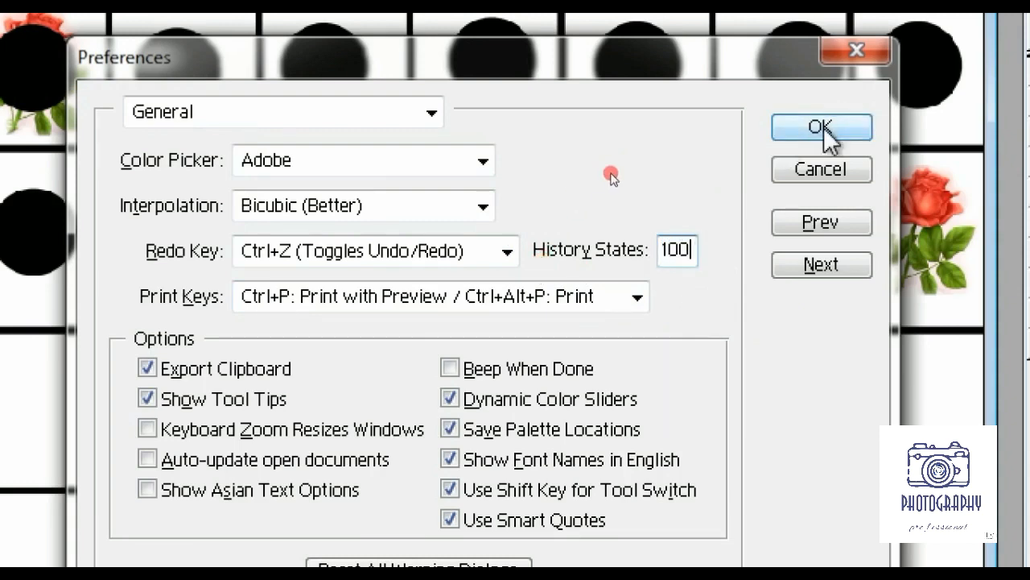
left_click(823, 128)
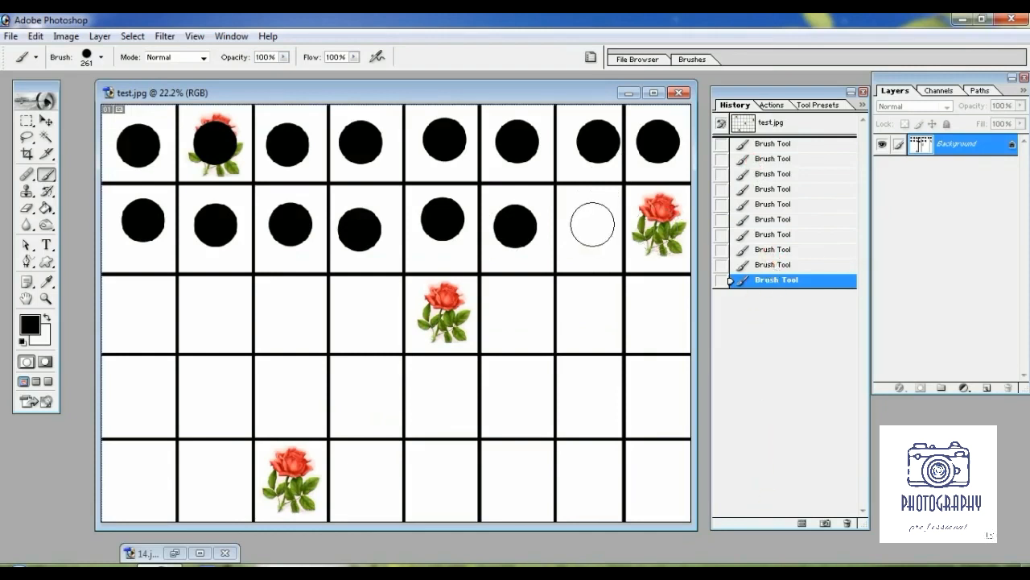
Paint single black brush dabs in the last two cells of the grid's second row and eight dabs across the third row.
left_click(589, 224)
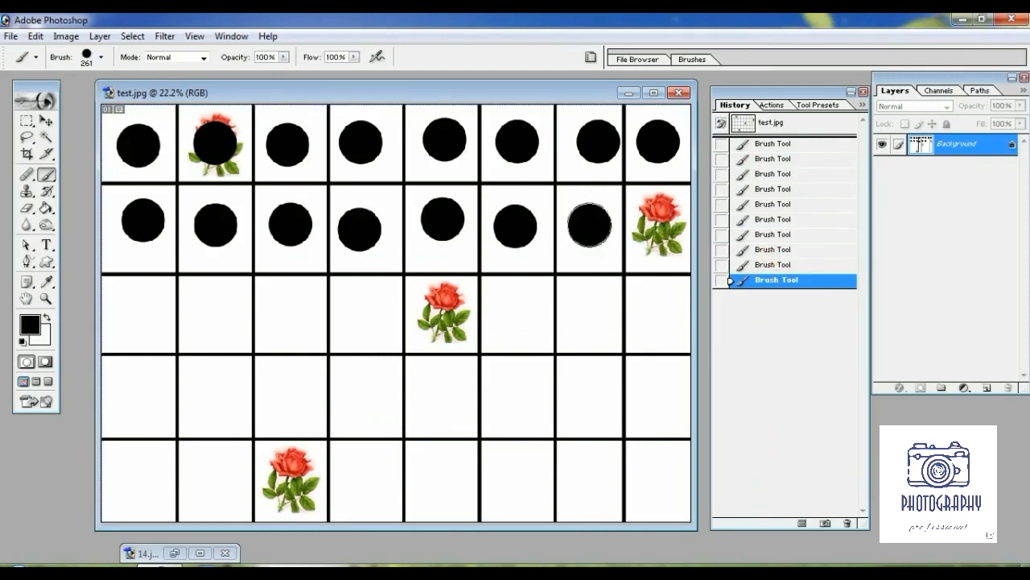
left_click(658, 224)
left_click(160, 306)
left_click(219, 310)
left_click(319, 311)
left_click(371, 316)
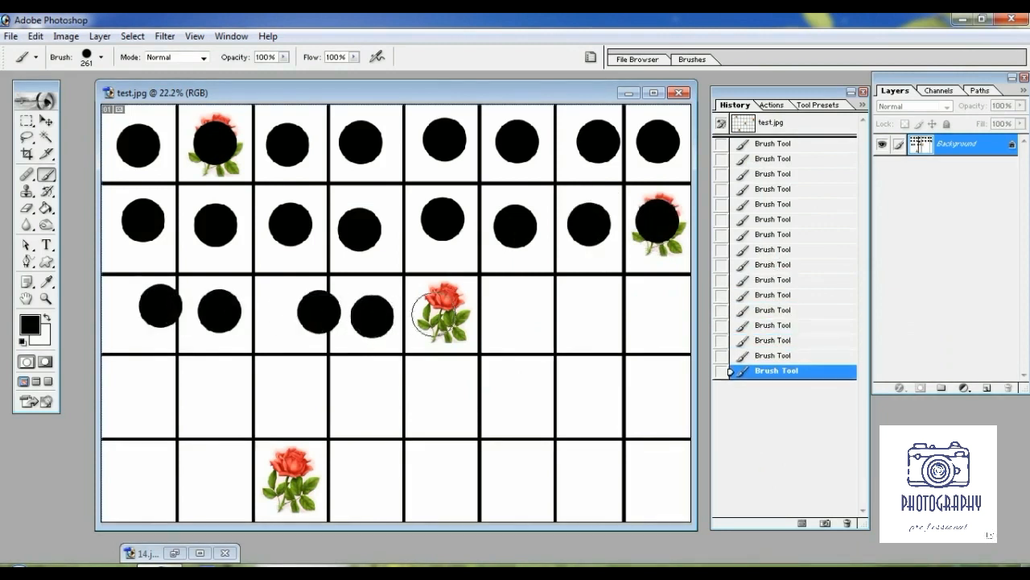
left_click(442, 312)
left_click(515, 312)
left_click(592, 312)
left_click(666, 312)
Paint eight single black brush dabs across the grid's fourth row.
left_click(141, 383)
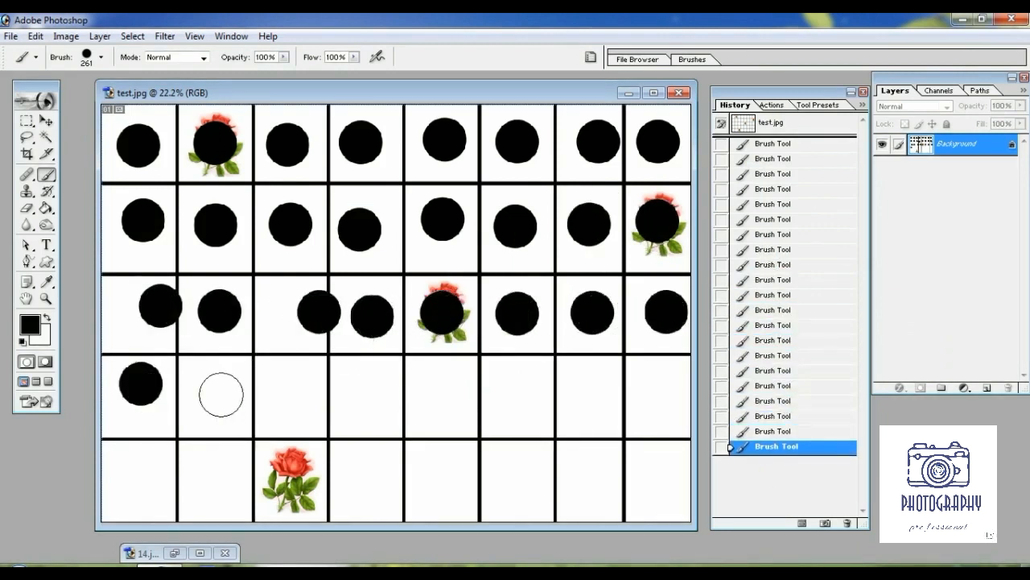
left_click(213, 393)
left_click(262, 392)
left_click(355, 392)
left_click(449, 394)
left_click(522, 394)
left_click(587, 393)
left_click(654, 400)
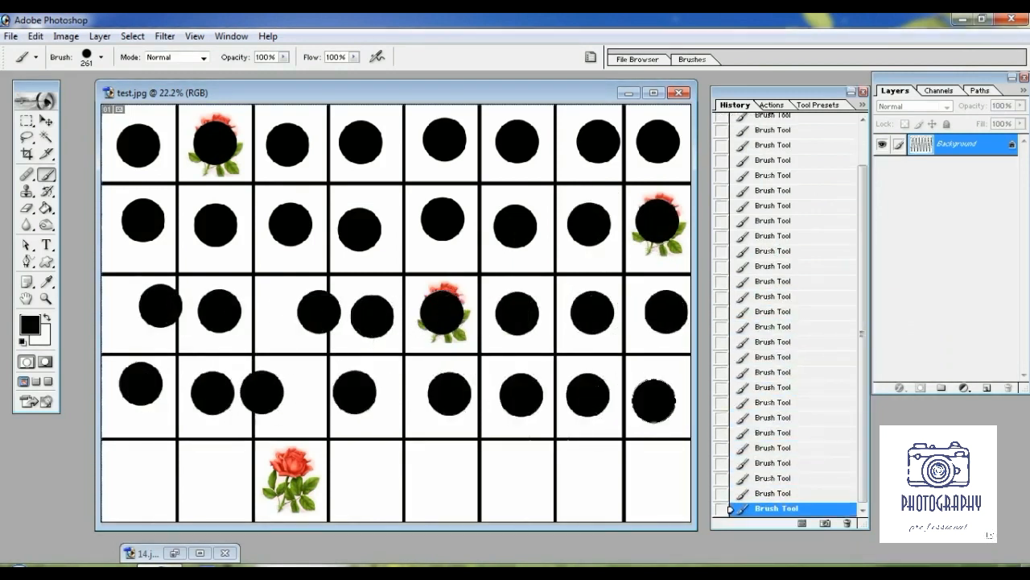
Paint seven single black brush dabs across the grid's fifth row, leaving the cell with the rose untouched.
left_click(138, 475)
left_click(209, 478)
left_click(364, 478)
left_click(445, 474)
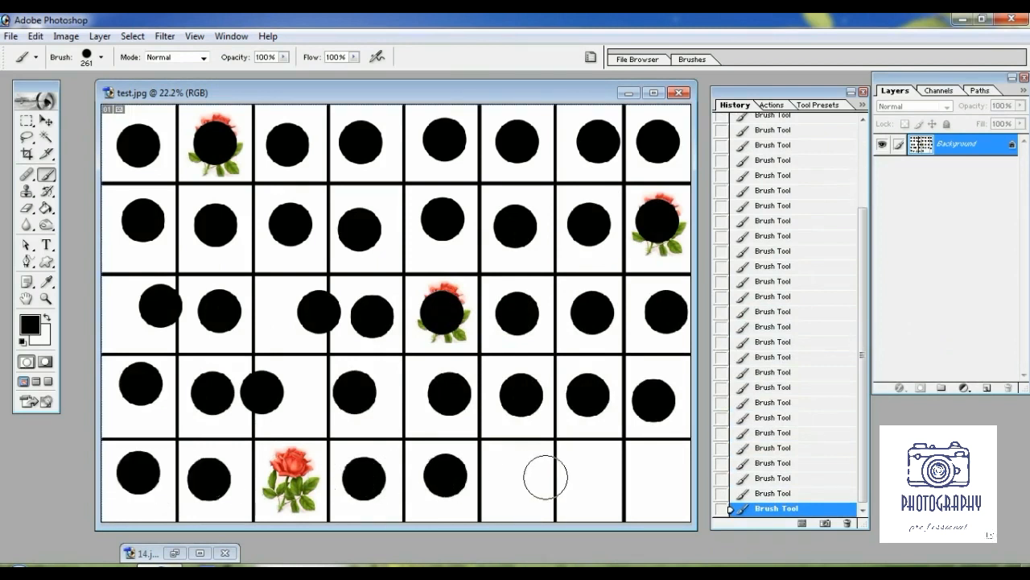
left_click(545, 478)
left_click(599, 475)
left_click(655, 475)
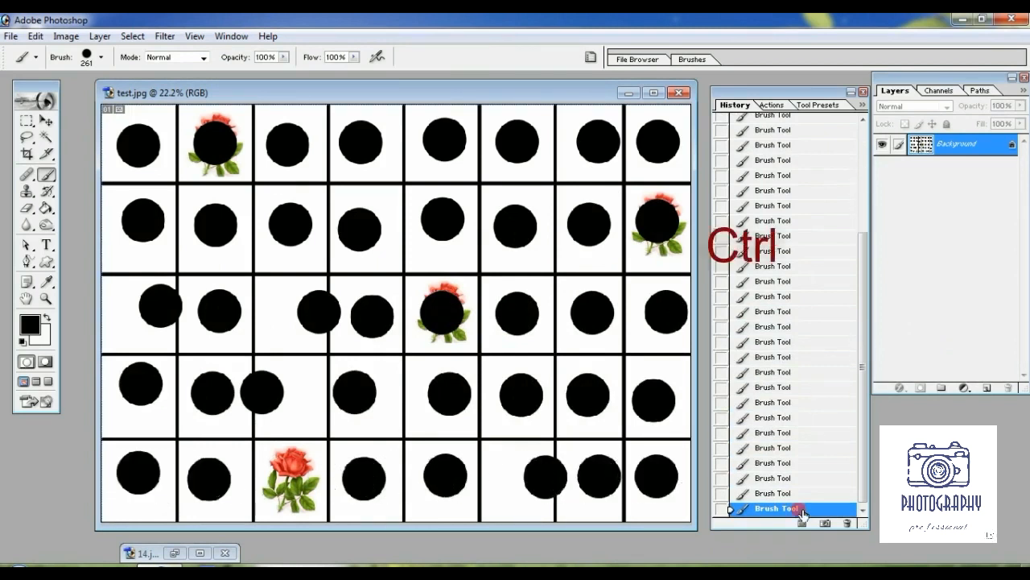
Step backward one at a time through the recorded brush strokes, from the bottom row up to the grid's upper rows.
key("ctrl+alt+z")
key("ctrl+alt+z")
key("ctrl+alt+z")
key("ctrl+alt+z")
key("ctrl+alt+z")
key("ctrl+alt+z")
key("ctrl+alt+z")
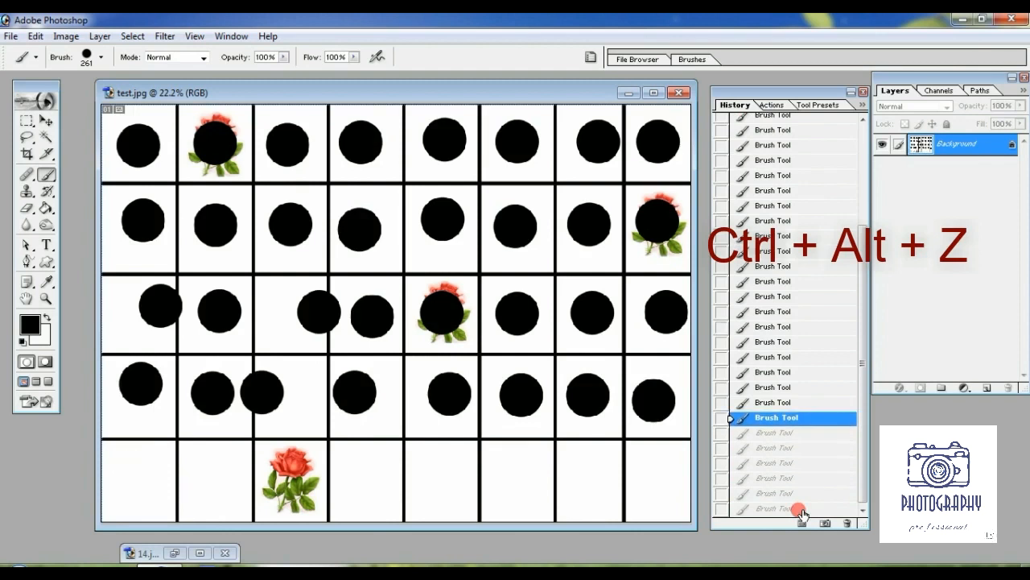
key("ctrl+alt+z")
key("ctrl+alt+z")
key("ctrl+alt+z")
key("ctrl+alt+z")
key("ctrl+alt+z")
key("ctrl+alt+z")
key("ctrl+alt+z")
key("ctrl+alt+z")
key("ctrl+alt+z")
key("ctrl+alt+z")
key("ctrl+alt+z")
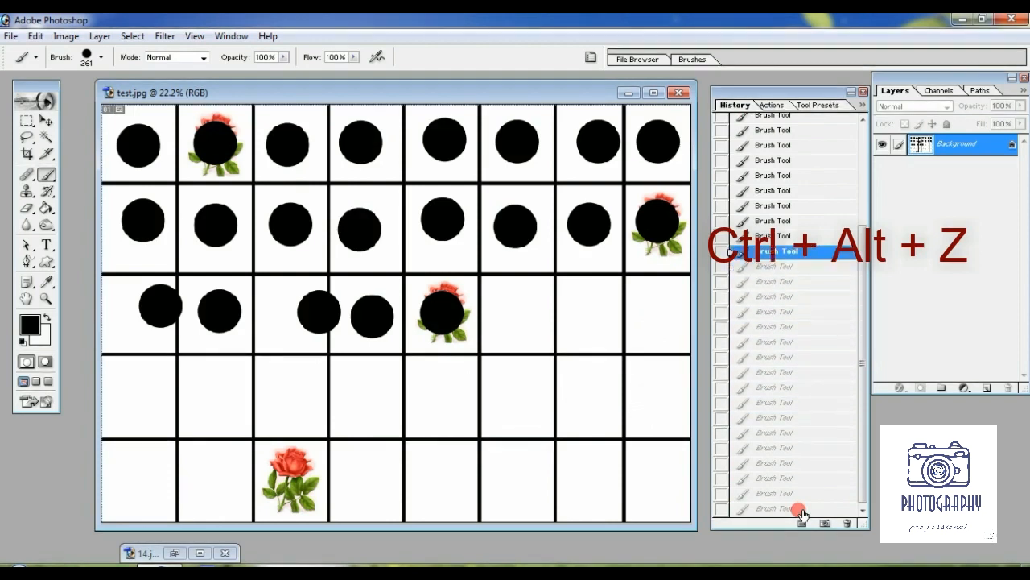
key("ctrl+alt+z")
key("ctrl+alt+z")
key("ctrl+alt+z")
key("ctrl+alt+z")
key("ctrl+alt+z")
key("ctrl+alt+z")
key("ctrl+alt+z")
key("ctrl+alt+z")
key("ctrl+alt+z")
key("ctrl+alt+z")
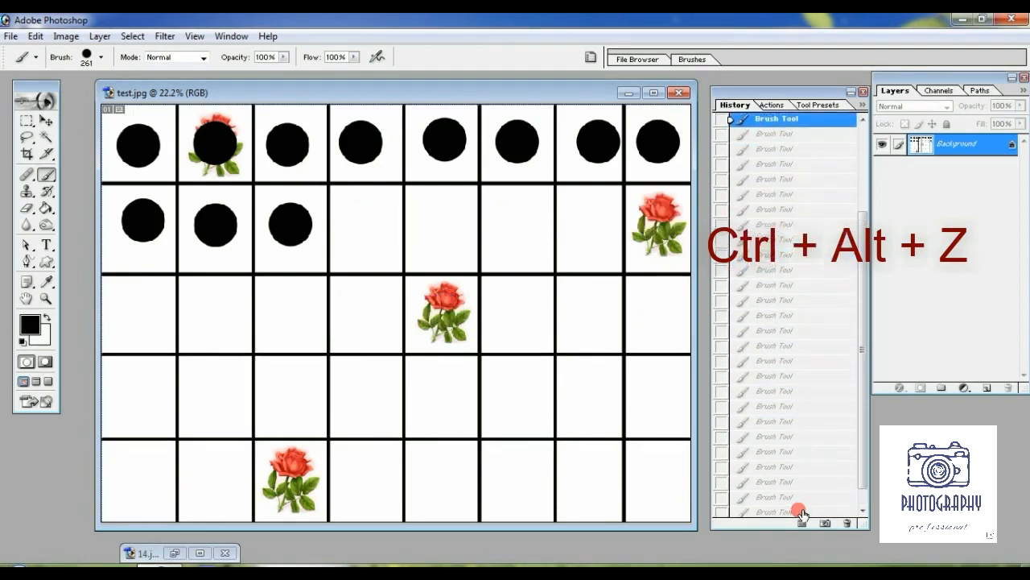
key("ctrl+alt+z")
key("ctrl+alt+z")
key("ctrl+alt+z")
key("ctrl+alt+z")
key("ctrl+alt+z")
key("ctrl+alt+z")
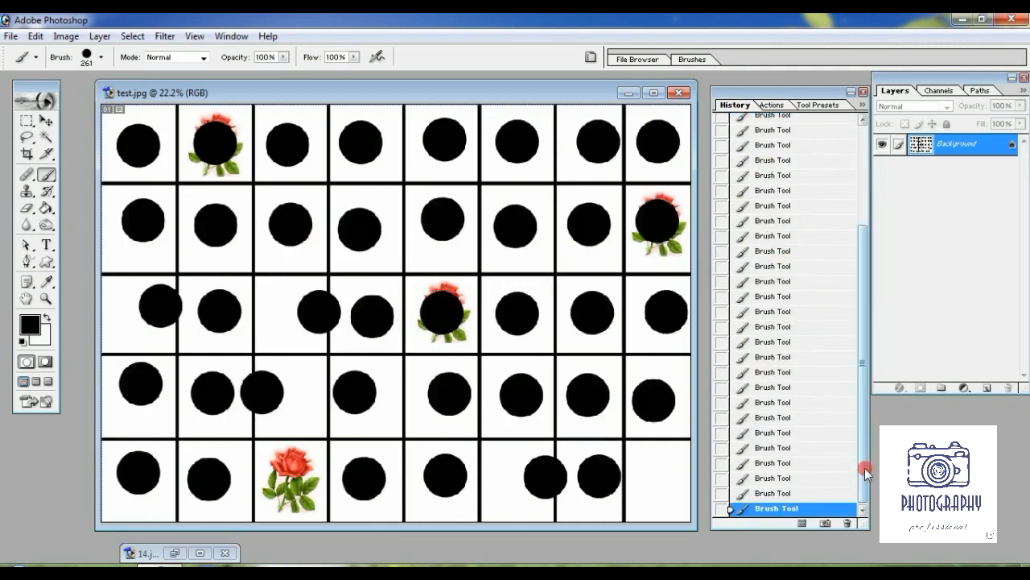
Shorten the History palette and revert the image to its original test.jpg snapshot.
left_click_drag(862, 471, 856, 276)
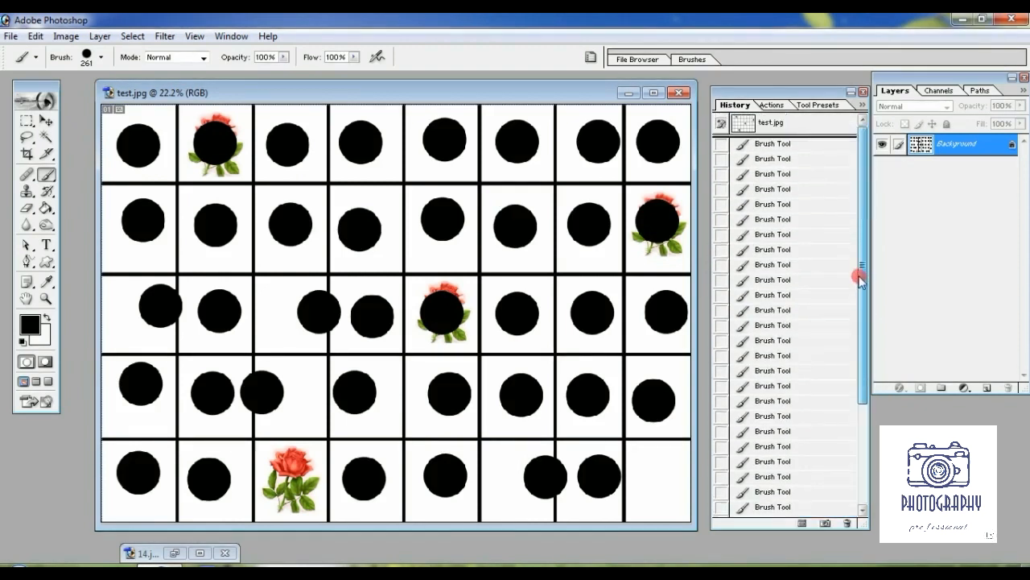
left_click_drag(775, 526, 777, 272)
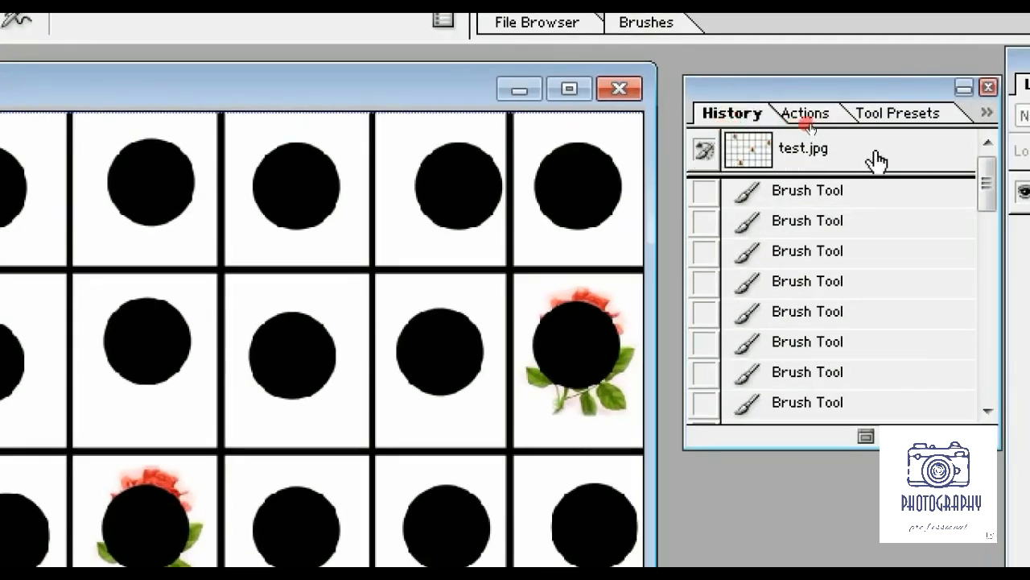
left_click(749, 156)
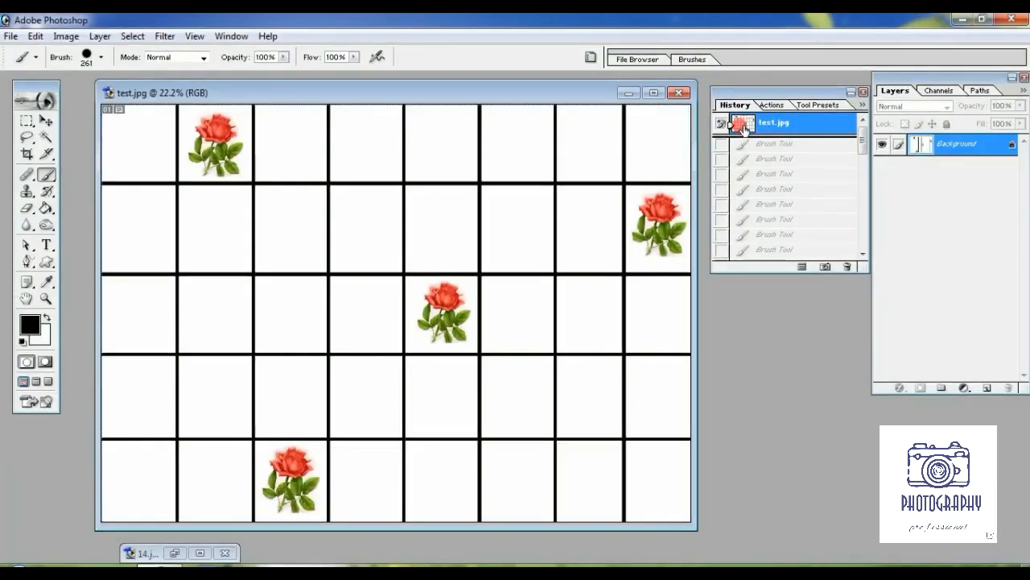
left_click_drag(862, 139, 864, 230)
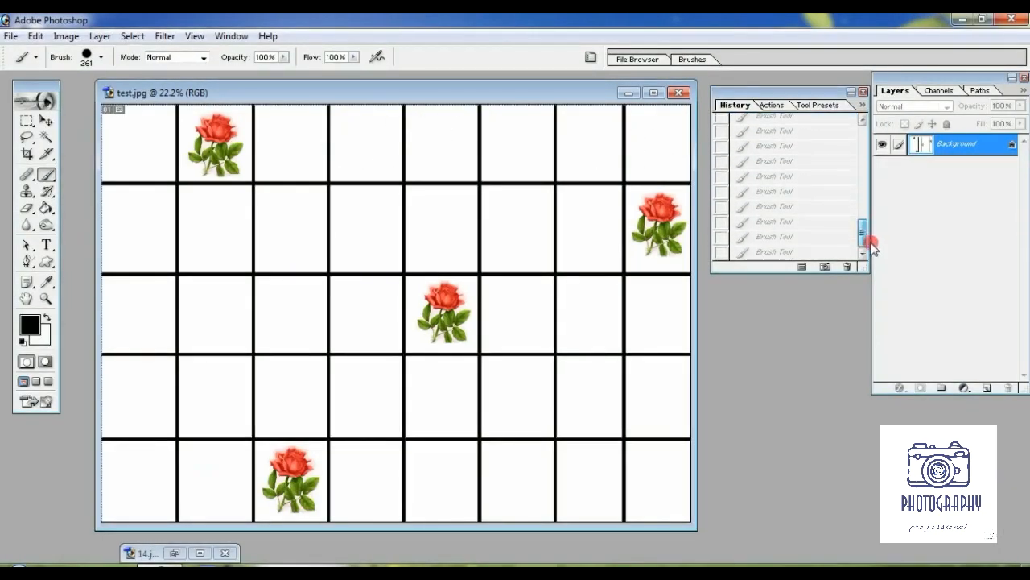
Restore the latest Brush Tool state in the history and paint a black dot in the grid's bottom-right cell.
left_click(775, 253)
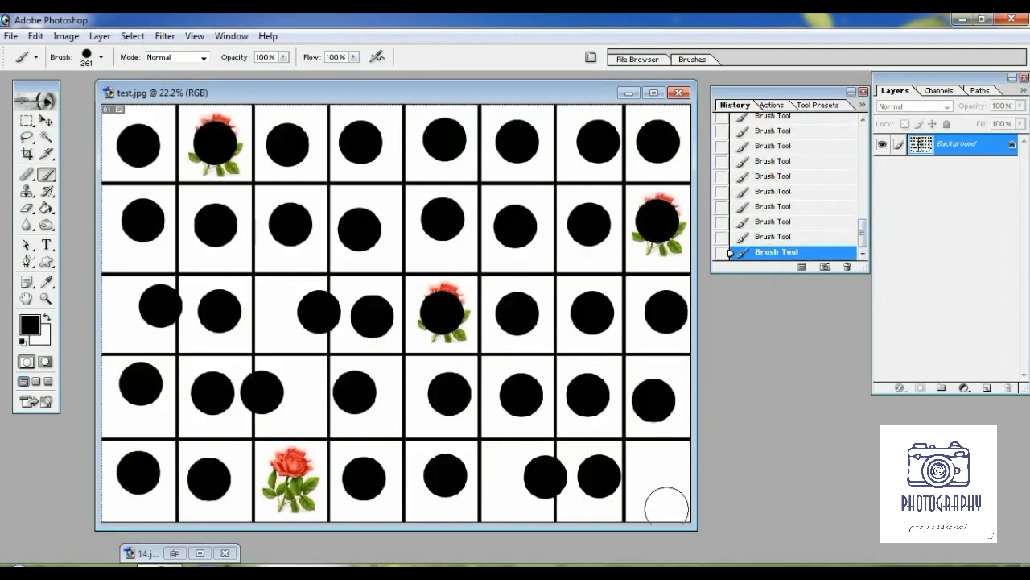
left_click(658, 481)
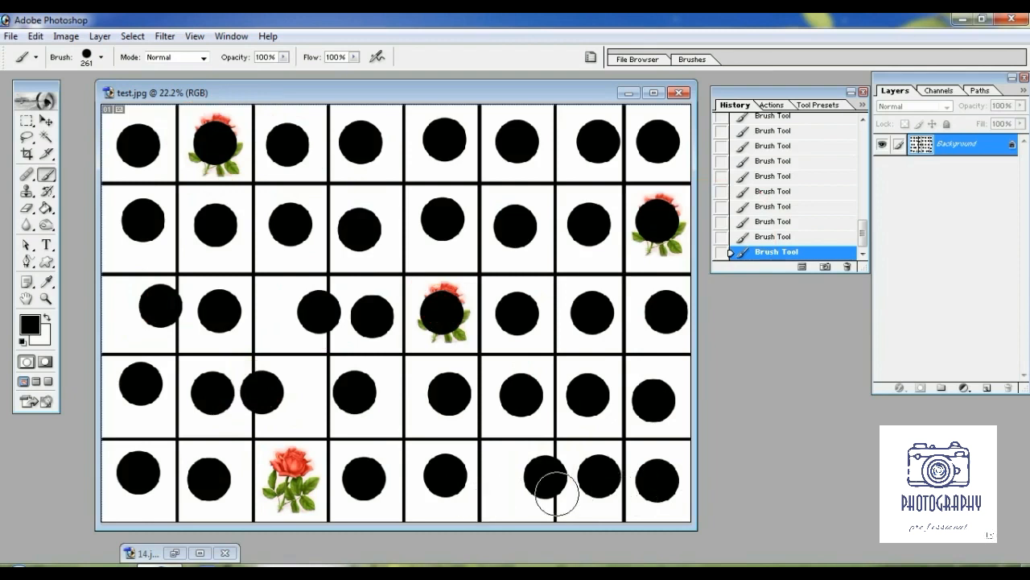
Undo the black brush dots one by one, from the bottom row back into the second row.
key("ctrl+alt+z")
key("ctrl+alt+z")
key("ctrl+alt+z")
key("ctrl+alt+z")
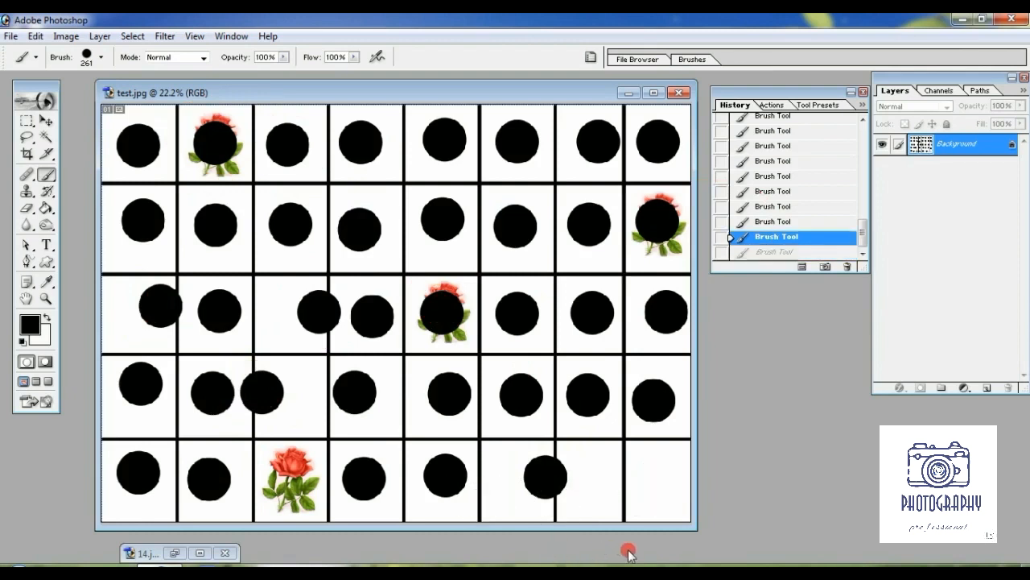
key("ctrl+alt+z")
key("ctrl+alt+z")
key("ctrl+alt+z")
key("ctrl+alt+z")
key("ctrl+alt+z")
key("ctrl+alt+z")
key("ctrl+alt+z")
key("ctrl+alt+z")
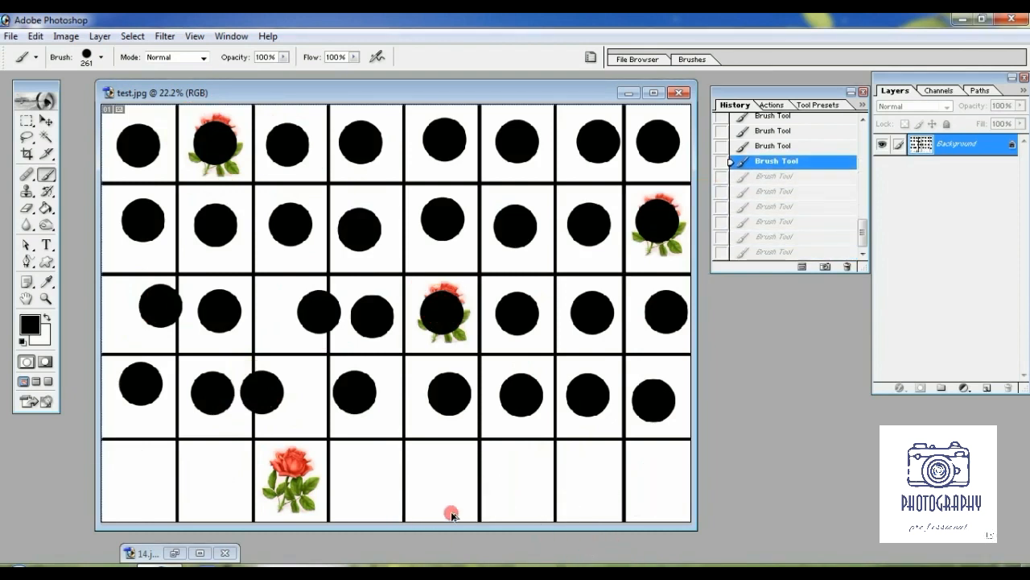
key("ctrl+alt+z")
key("ctrl+alt+z")
key("ctrl+alt+z")
key("ctrl+alt+z")
key("ctrl+alt+z")
key("ctrl+alt+z")
key("ctrl+alt+z")
key("ctrl+alt+z")
key("ctrl+alt+z")
key("ctrl+alt+z")
key("ctrl+alt+z")
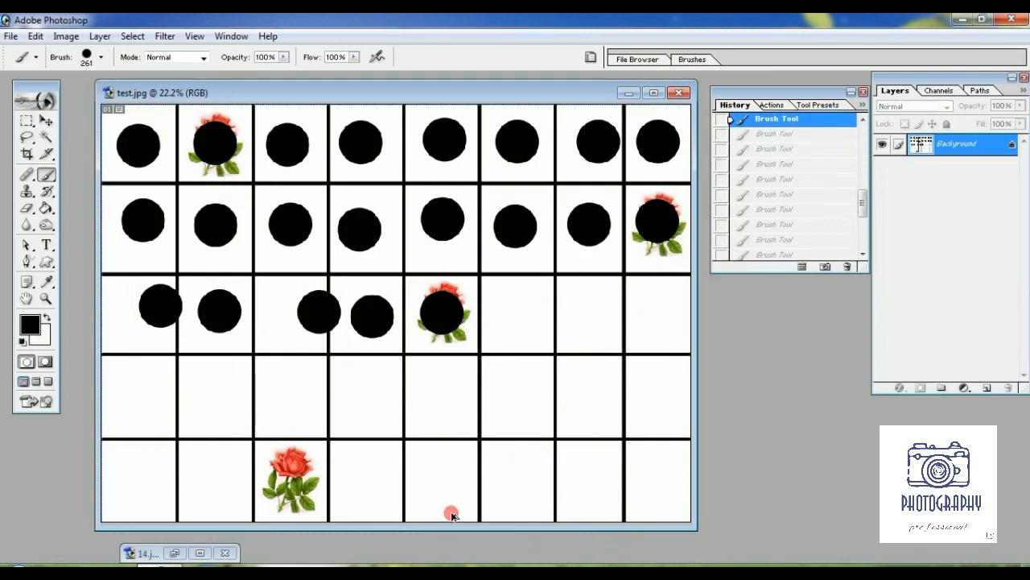
key("ctrl+alt+z")
key("ctrl+alt+z")
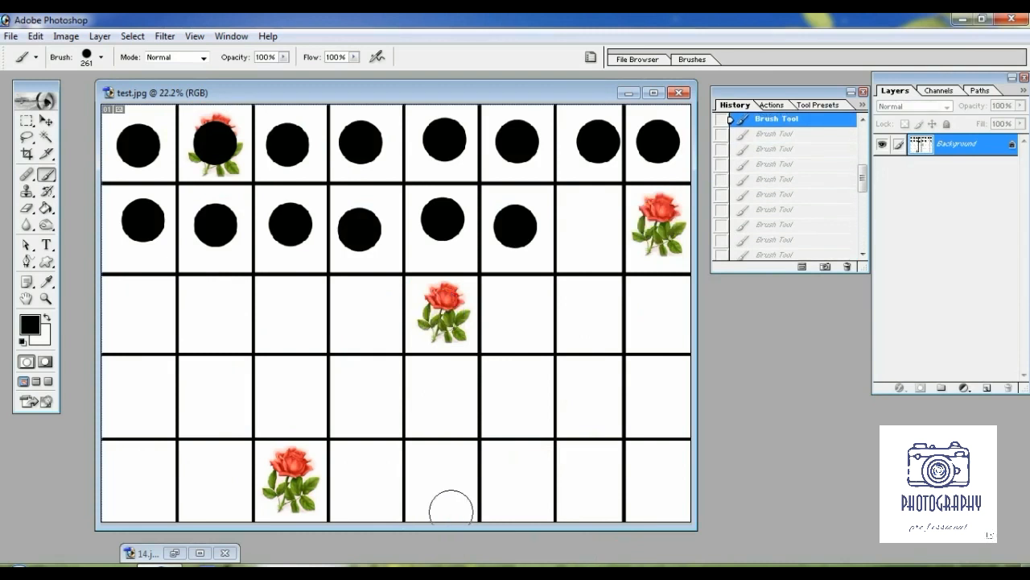
key("ctrl+z")
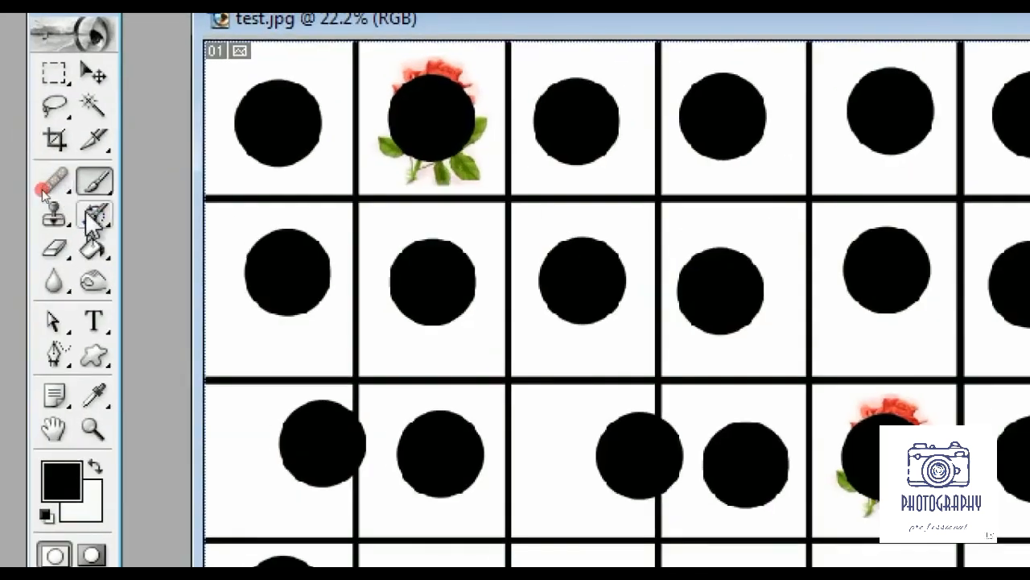
Use the History Brush to restore the three roses covered by black dots in the first, second and third rows.
left_click(93, 216)
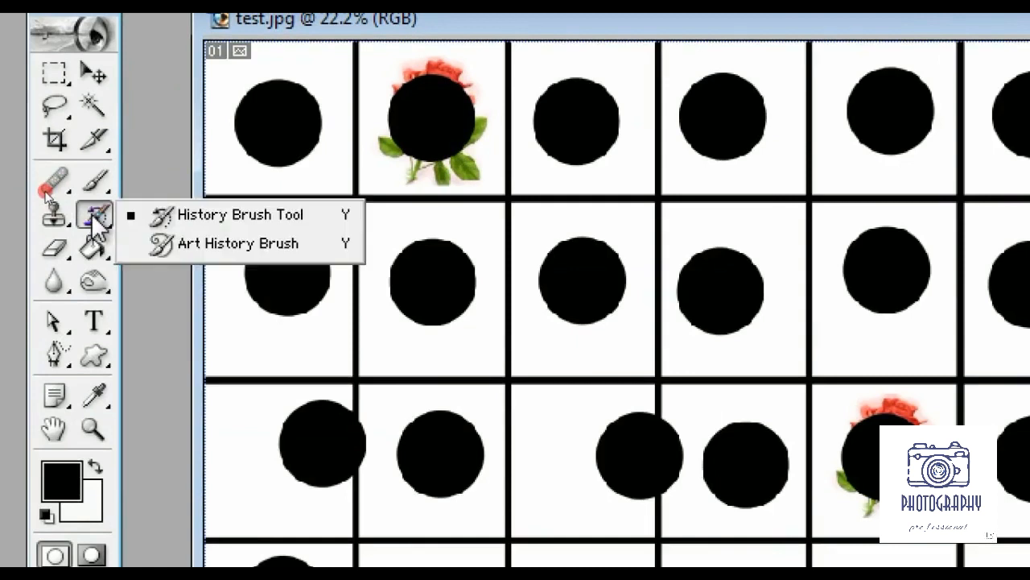
mouse_move(93, 221)
left_mouse_down()
mouse_move(334, 233)
mouse_move(231, 222)
mouse_move(243, 214)
left_mouse_up()
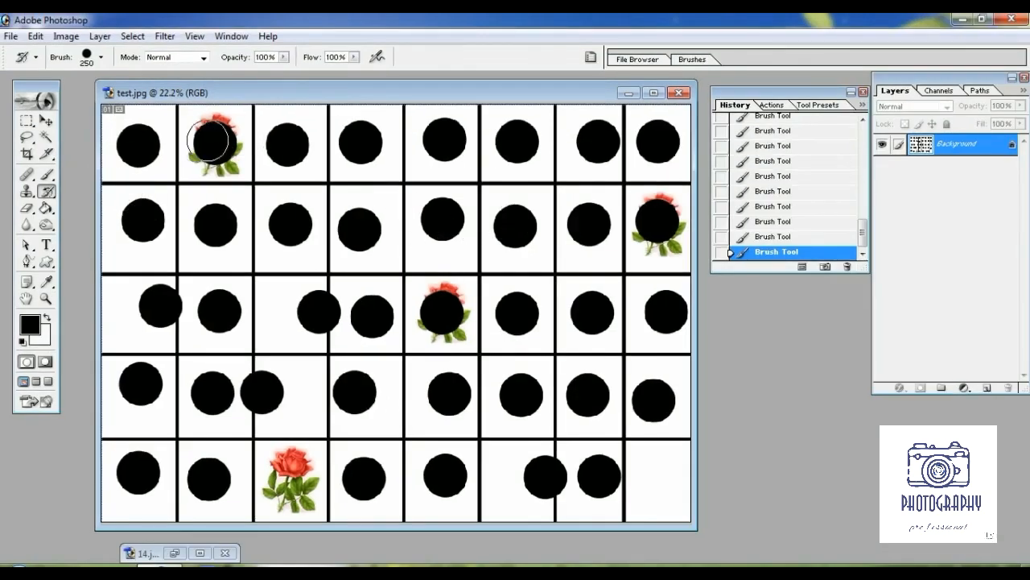
mouse_move(207, 133)
left_mouse_down()
mouse_move(214, 143)
mouse_move(202, 159)
left_mouse_up()
left_click_drag(626, 195, 662, 214)
left_click_drag(429, 310, 438, 311)
Remove the misplaced dots with the History Brush: first and third cells of row three, third cell of row four, sixth cell of row five.
mouse_move(151, 304)
left_mouse_down()
mouse_move(164, 301)
mouse_move(159, 314)
left_mouse_up()
mouse_move(298, 314)
left_mouse_down()
mouse_move(311, 306)
mouse_move(319, 319)
left_mouse_up()
mouse_move(326, 388)
left_mouse_down()
mouse_move(269, 379)
mouse_move(266, 395)
left_mouse_up()
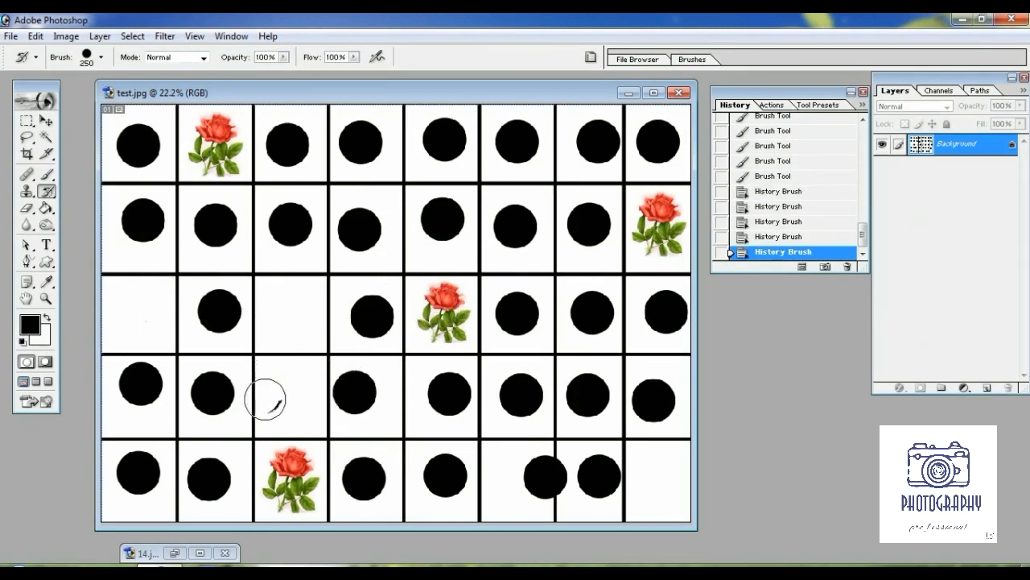
mouse_move(531, 465)
left_mouse_down()
mouse_move(547, 480)
mouse_move(536, 482)
left_mouse_up()
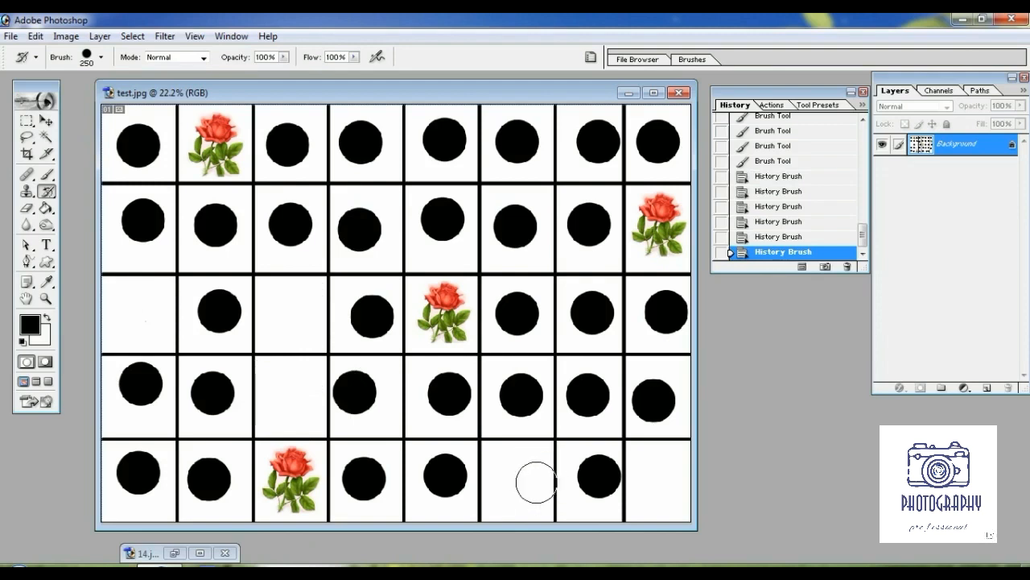
Paint black dots with the Brush tool in the four cleared cells and in the grid's bottom-right cell.
left_click(46, 175)
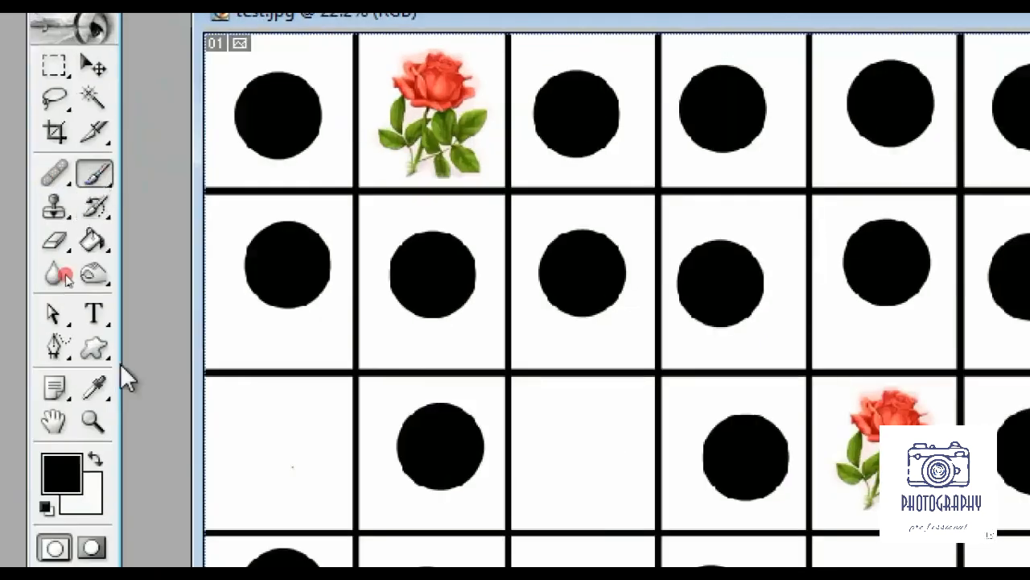
left_click(136, 312)
left_click(291, 313)
left_click(289, 405)
left_click(518, 482)
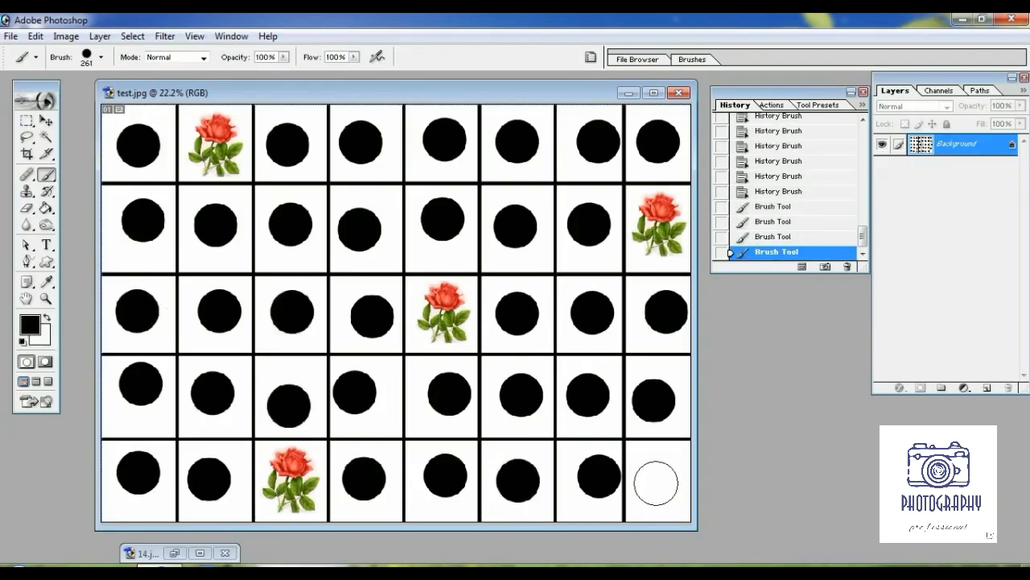
left_click(657, 481)
Take a history snapshot of the completed dot grid.
left_click_drag(861, 235, 860, 122)
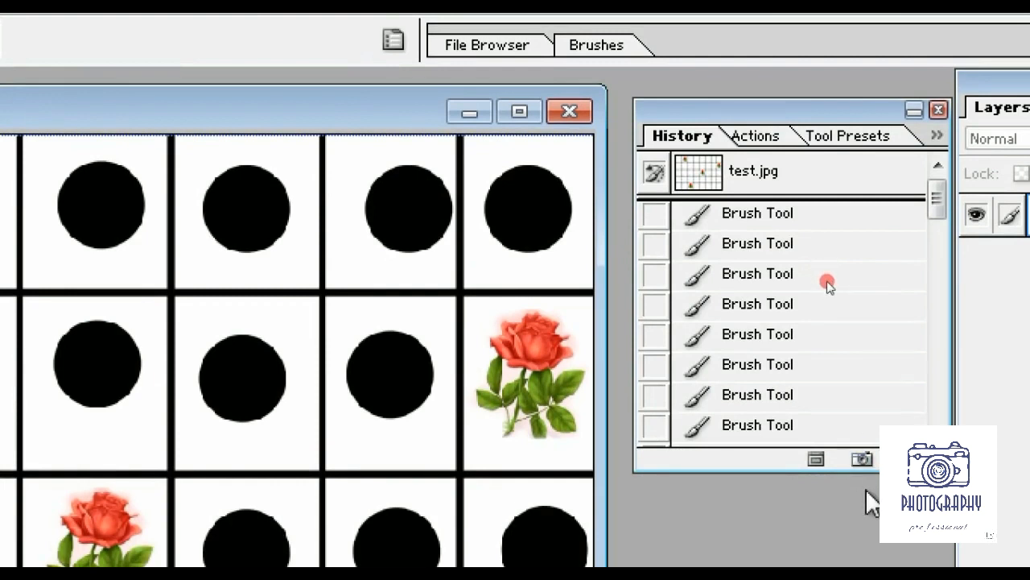
left_click(862, 461)
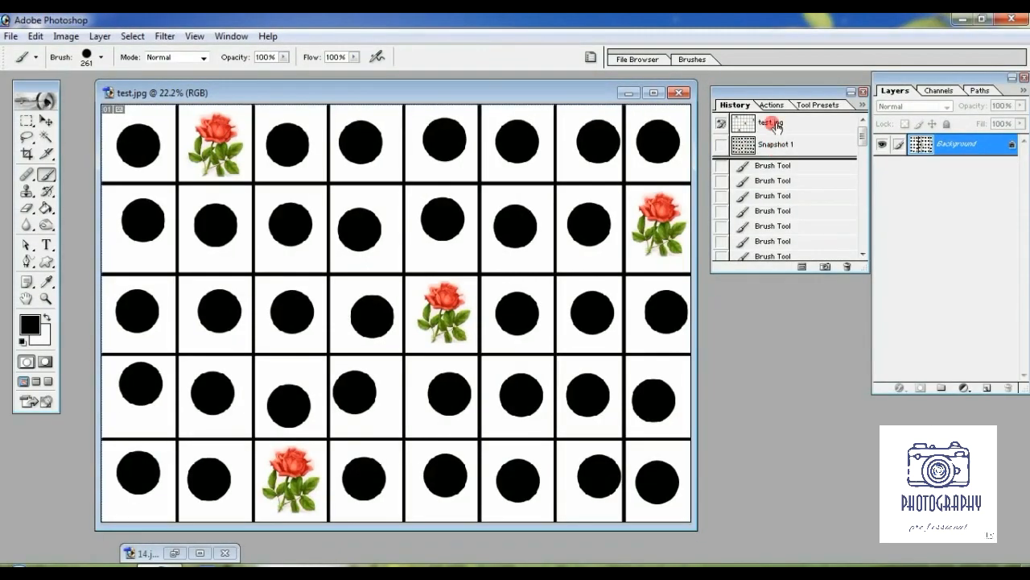
Switch the image to the original test.jpg state and back to Snapshot 1, and make Snapshot 1 the History Brush source.
left_click(775, 124)
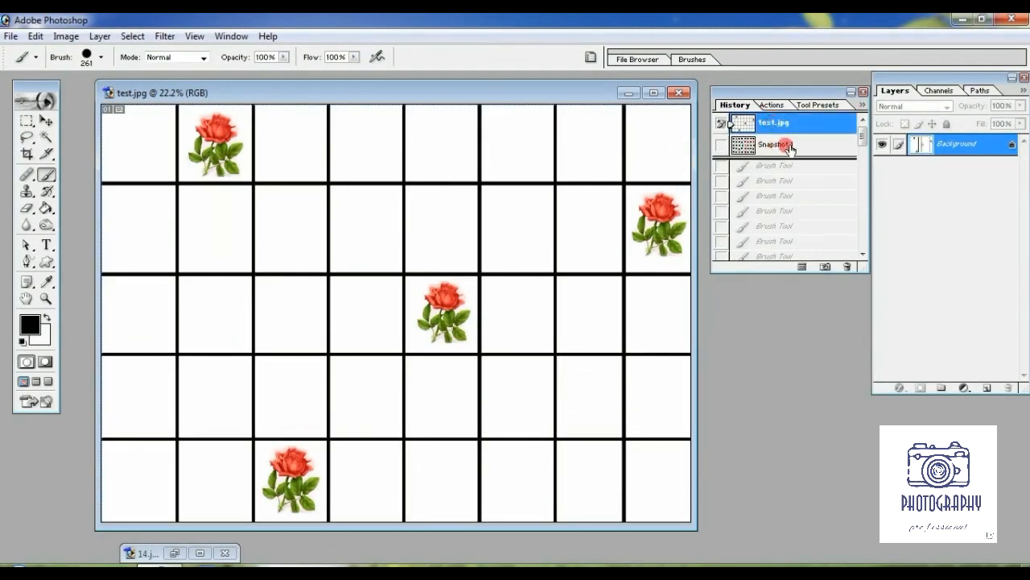
left_click(785, 145)
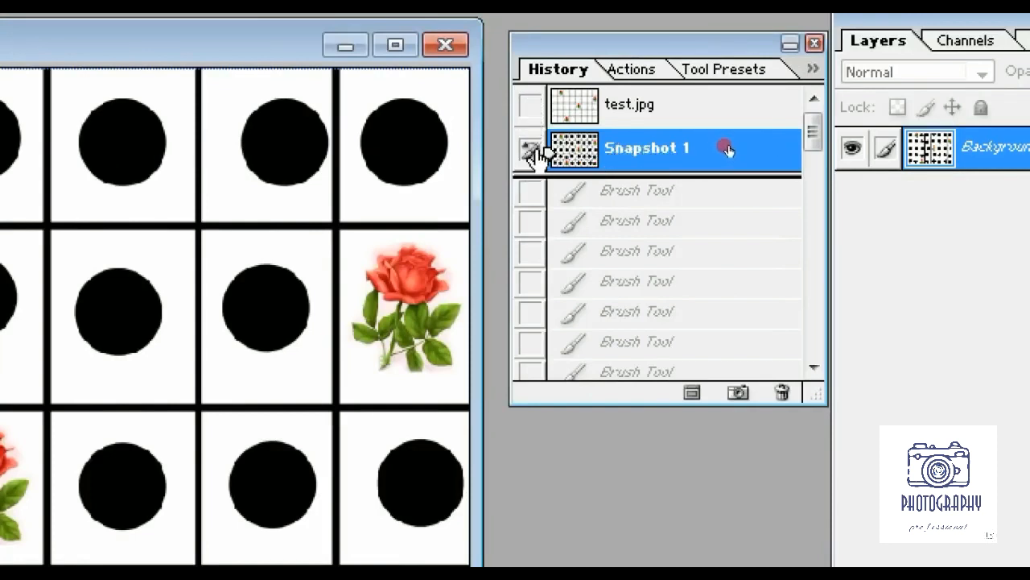
left_click(528, 105)
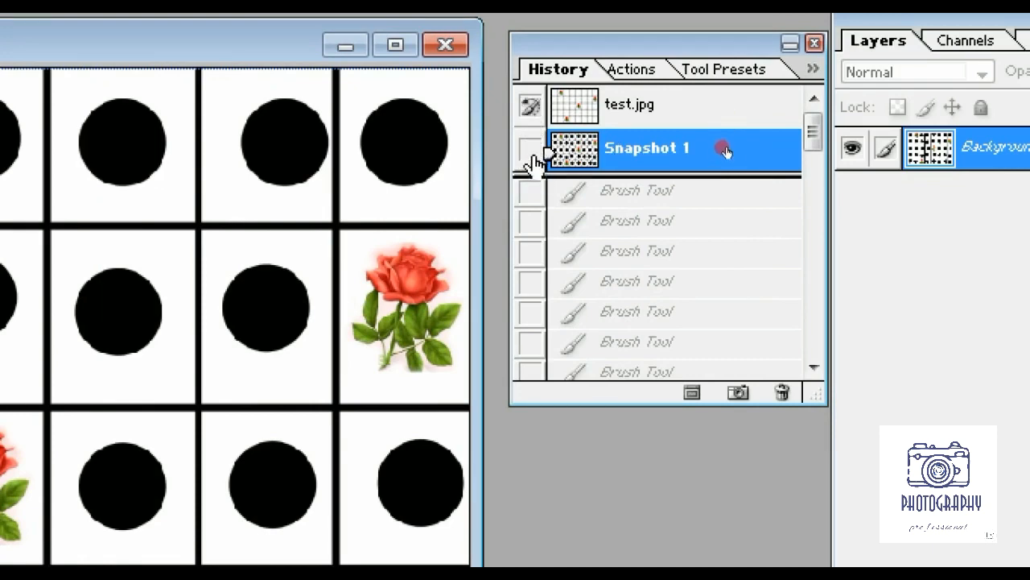
left_click(531, 152)
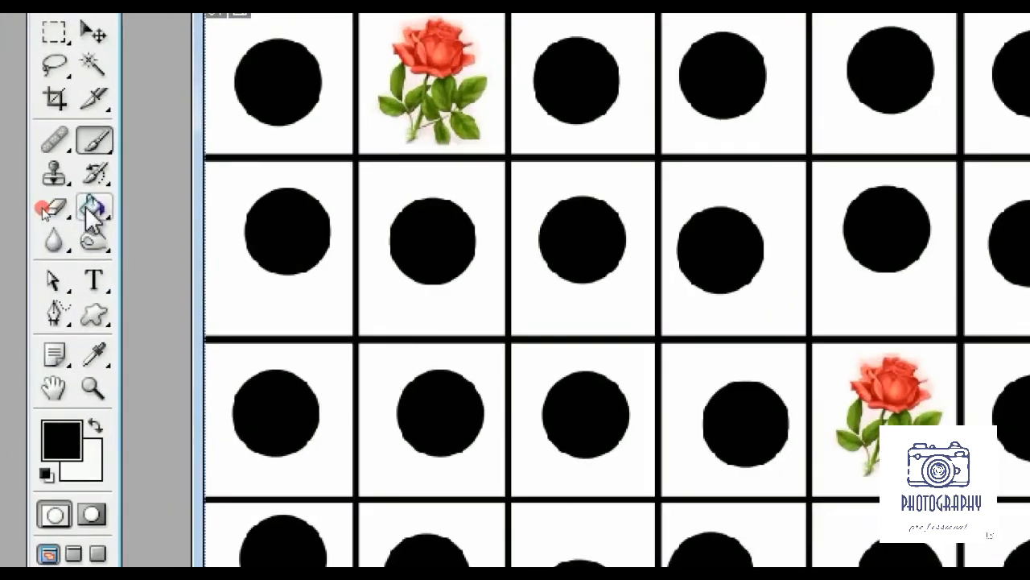
Switch to the Paint Bucket and set the foreground color to bright red.
left_click(92, 208)
left_click(52, 453)
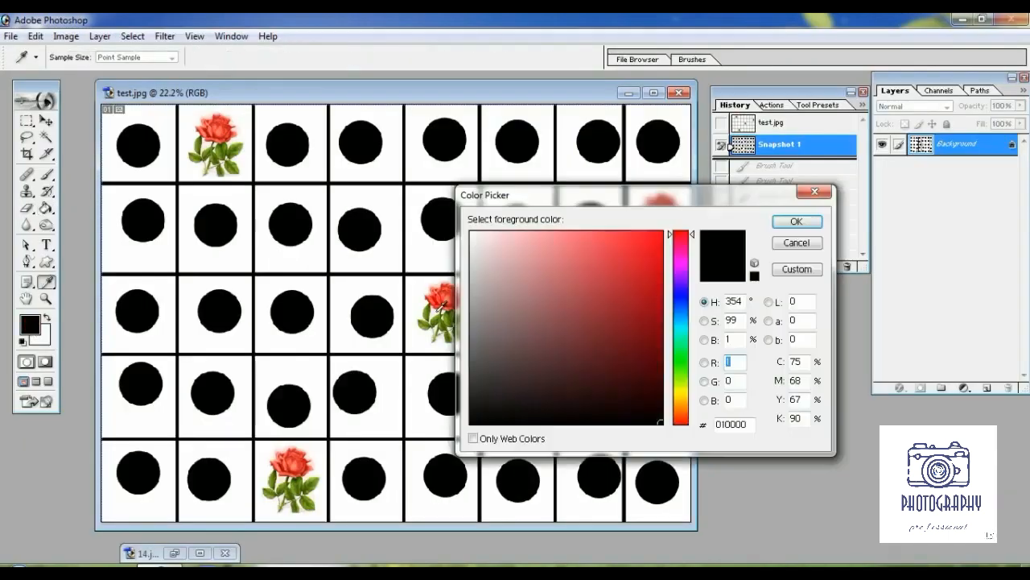
left_click(657, 245)
left_click(796, 221)
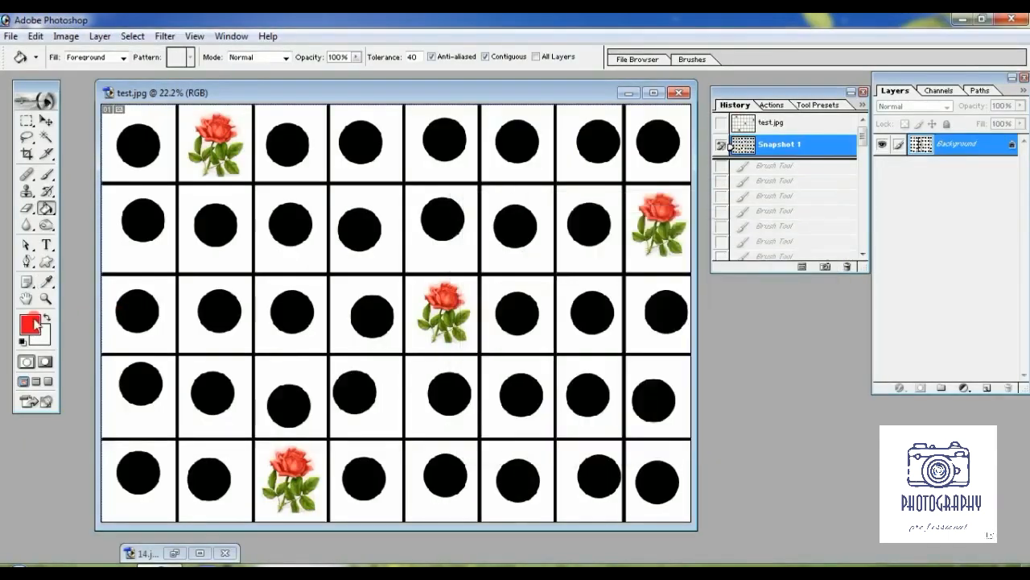
Fill two diagonals of cells with red, descending rightward from the first and fourth cells of the top row.
left_click(113, 129)
left_click(197, 201)
left_click(317, 338)
left_click(382, 419)
left_click(415, 455)
left_click(394, 128)
left_click(466, 256)
left_click(545, 301)
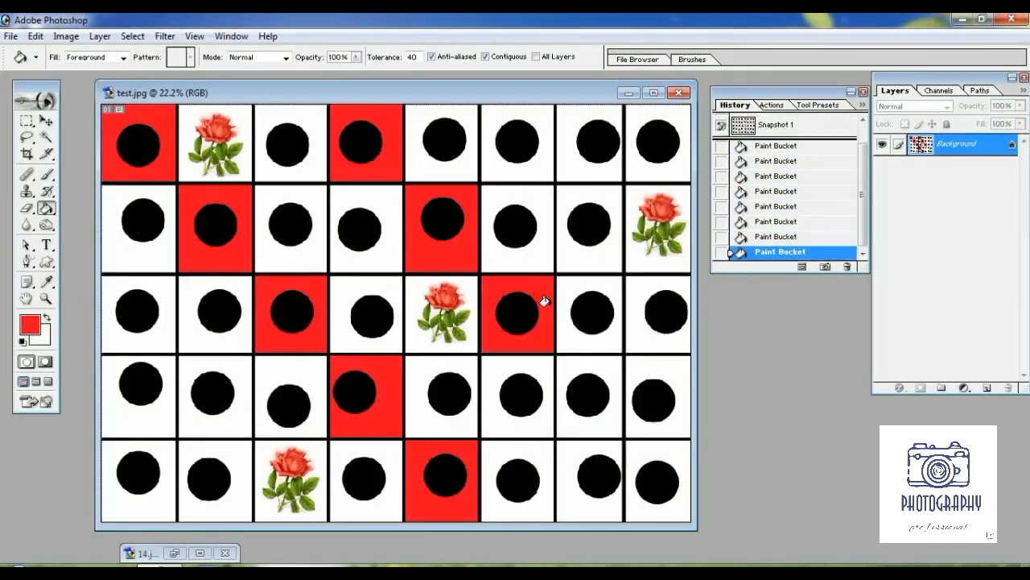
left_click(590, 396)
left_click(657, 480)
Fill red the diagonals from the top row's sixth cell and the third row's first cell, plus the top-right and bottom-left corner cells.
left_click(535, 130)
left_click(616, 205)
left_click(632, 282)
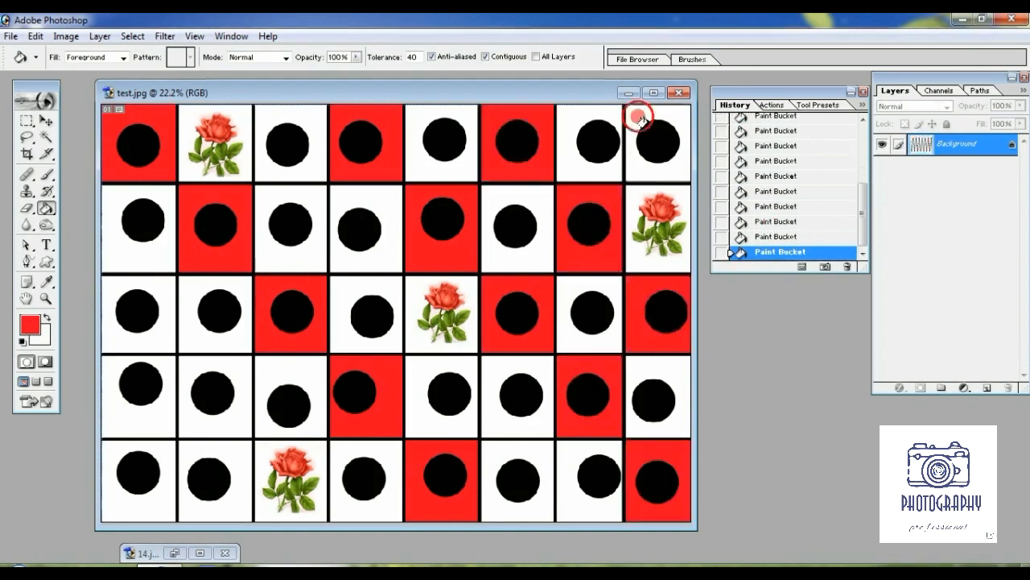
left_click(642, 110)
left_click(169, 342)
left_click(220, 423)
left_click(161, 466)
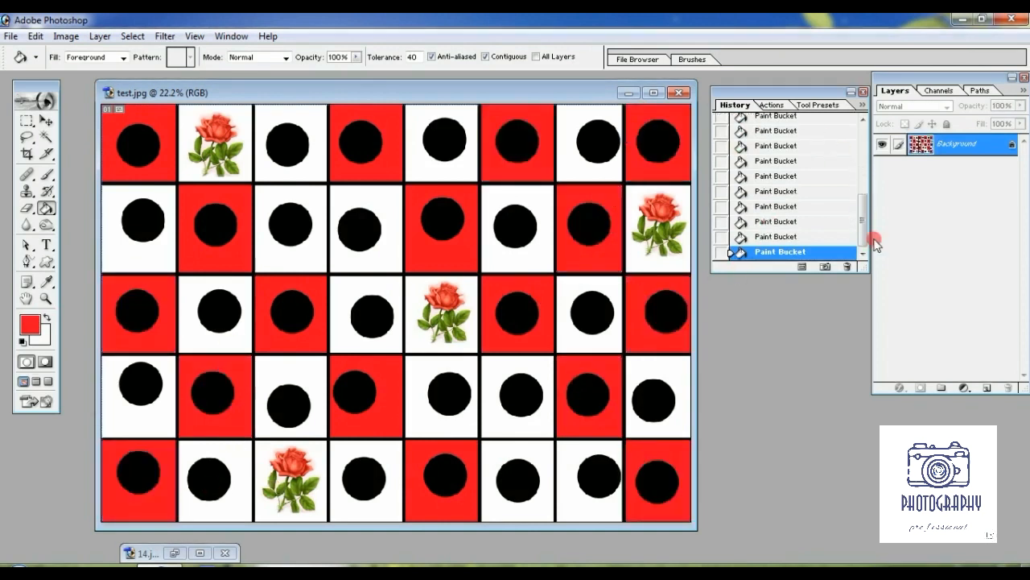
Revert the image to Snapshot 1 and return to the last Paint Bucket state in the history.
left_click_drag(875, 244, 866, 173)
left_click(775, 147)
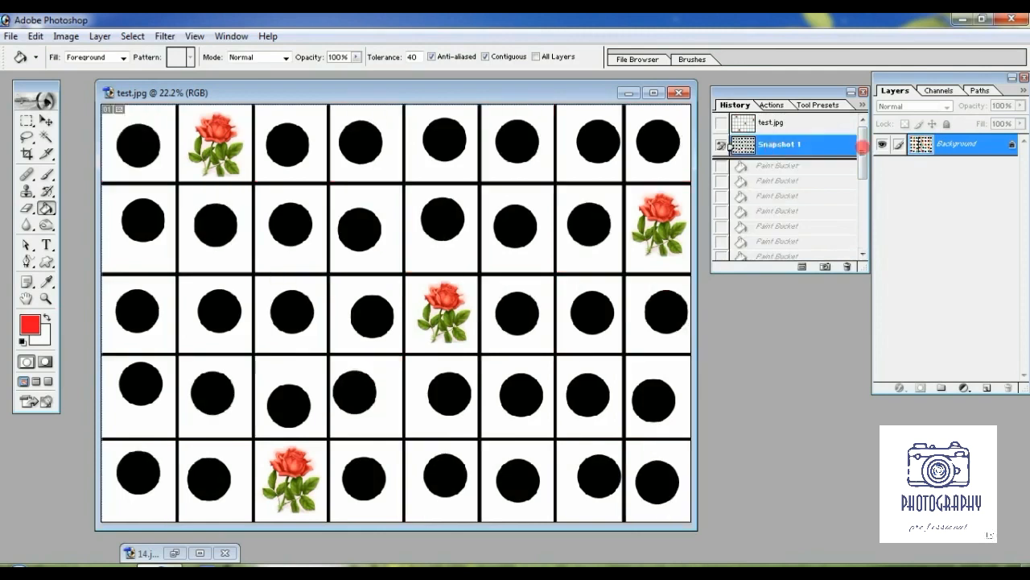
scroll(797, 201, "down", 5)
left_click(849, 246)
scroll(805, 202, "up", 5)
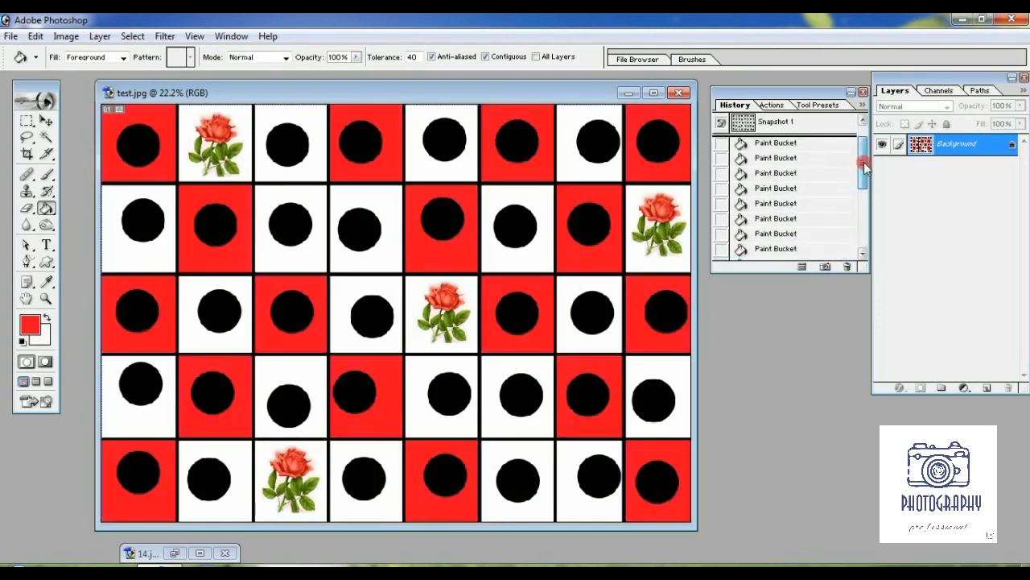
Fill the third and seventh cells of the top row and the fourth cell of the third row with red.
left_click(576, 123)
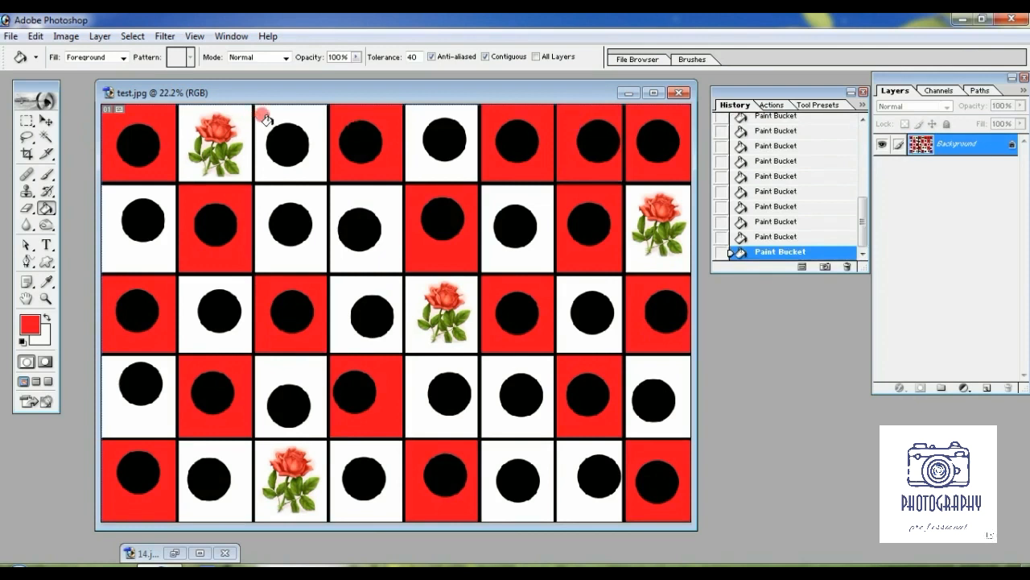
left_click(265, 120)
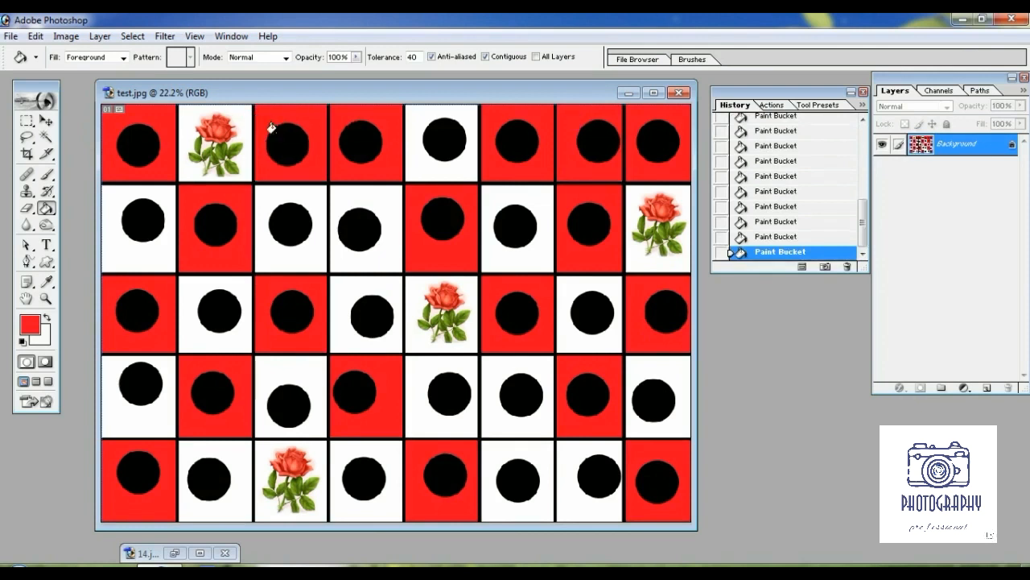
left_click(355, 346)
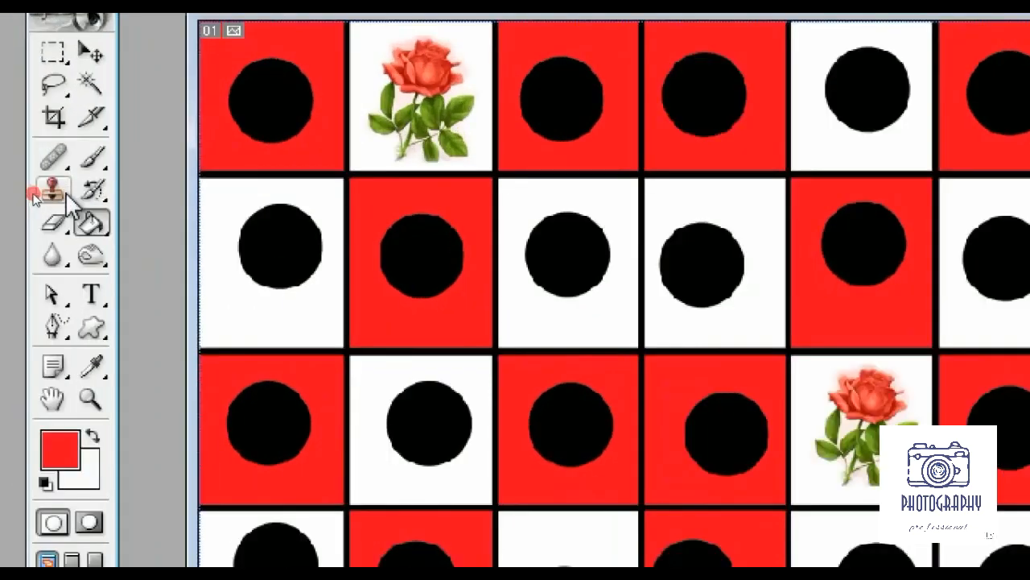
Paint the red out of the top row's seventh cell with the History Brush, keeping its black dot.
left_click(46, 191)
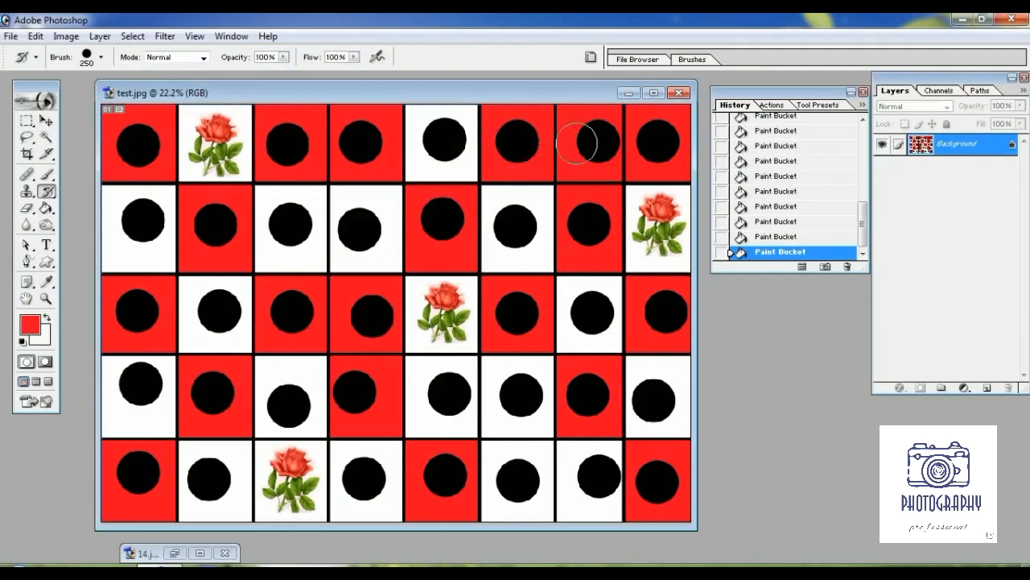
mouse_move(576, 119)
left_mouse_down()
mouse_move(577, 156)
mouse_move(594, 159)
mouse_move(600, 110)
mouse_move(600, 165)
left_mouse_up()
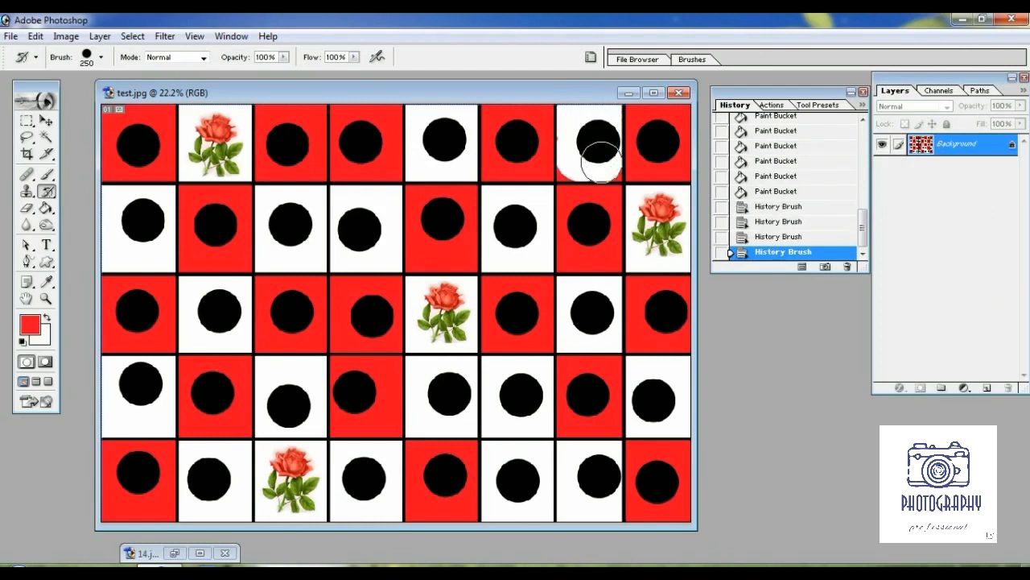
Switch the History Brush source to the original test.jpg state and back to Snapshot 1.
left_click_drag(861, 226, 861, 121)
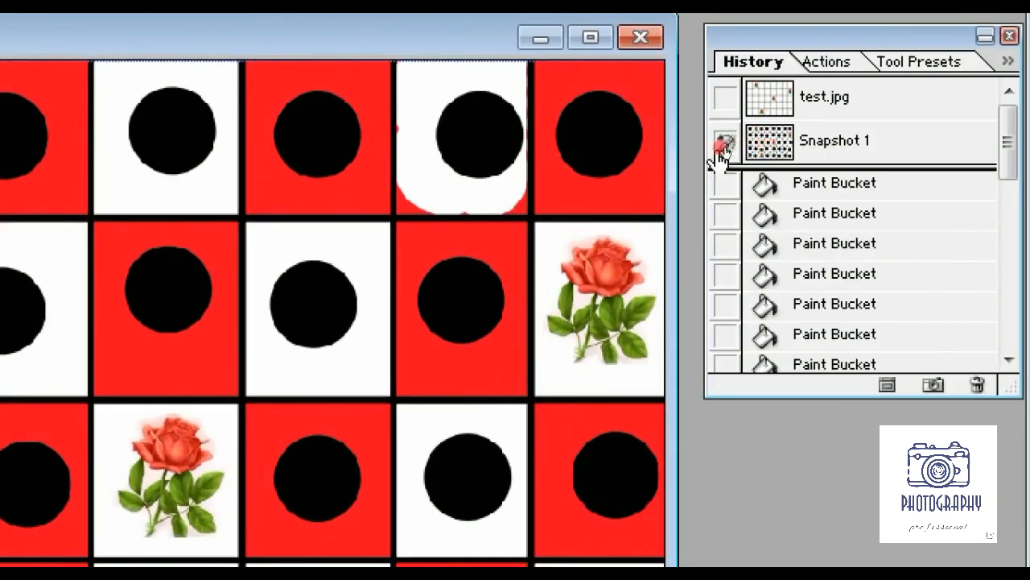
left_click(725, 98)
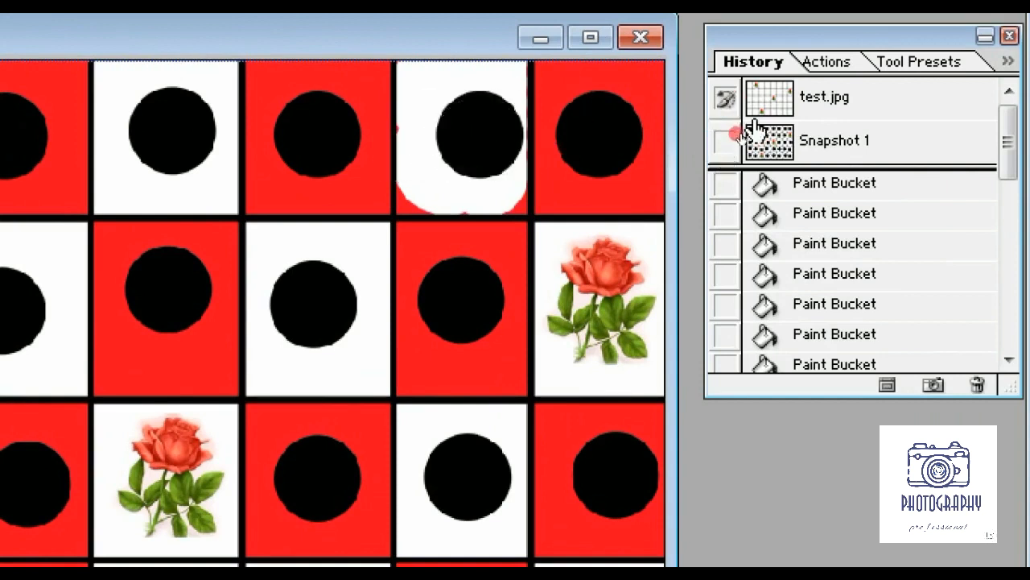
left_click(722, 146)
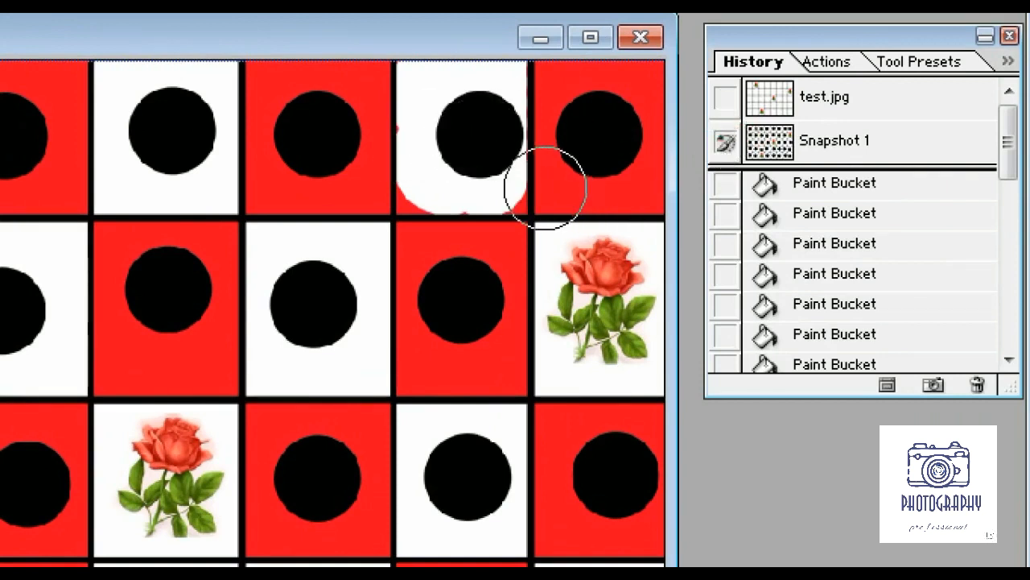
Clean the leftover red edges from the top row's seventh cell with a smaller History Brush, and paint the red out of the third cell.
key("bracketleft")
key("bracketleft")
key("bracketleft")
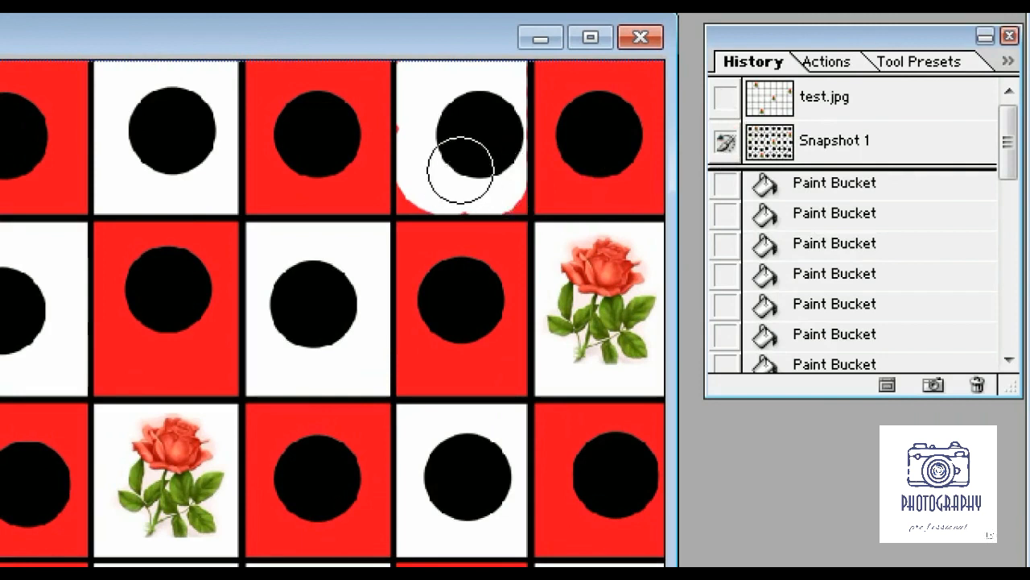
left_click_drag(515, 186, 408, 201)
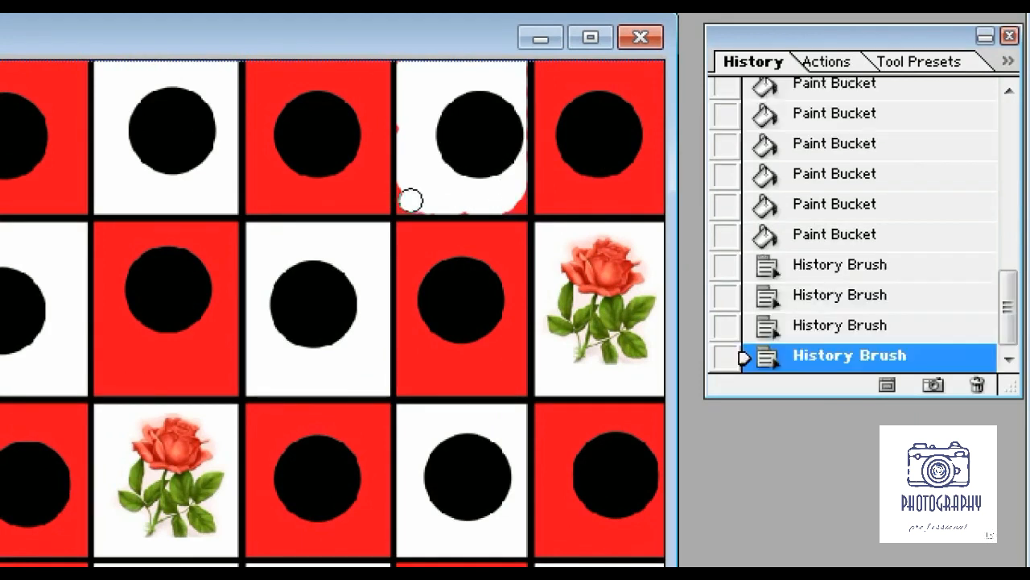
left_click(406, 206)
left_click(403, 122)
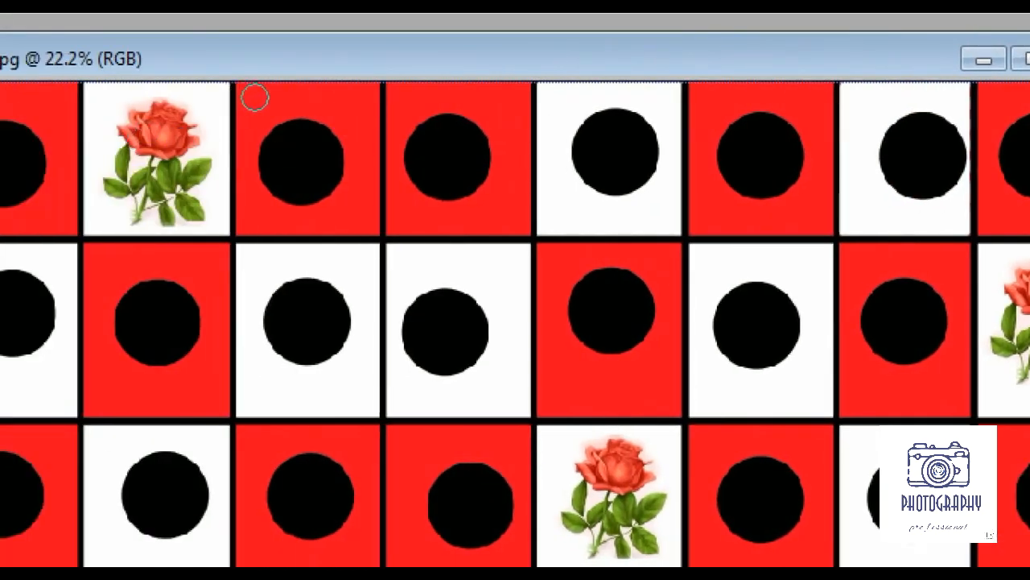
mouse_move(254, 97)
left_mouse_down()
mouse_move(362, 91)
mouse_move(357, 217)
mouse_move(357, 100)
mouse_move(297, 113)
mouse_move(247, 96)
mouse_move(255, 228)
mouse_move(304, 230)
mouse_move(299, 222)
mouse_move(326, 182)
mouse_move(338, 136)
left_mouse_up()
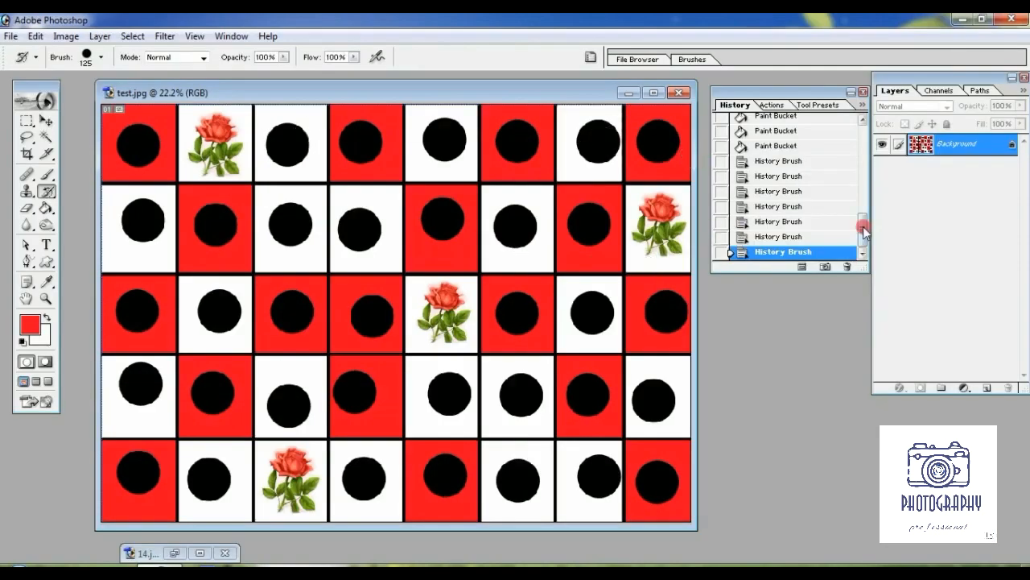
Create a second history snapshot of the current image, select it and set it as the History Brush source.
left_click_drag(862, 229, 863, 120)
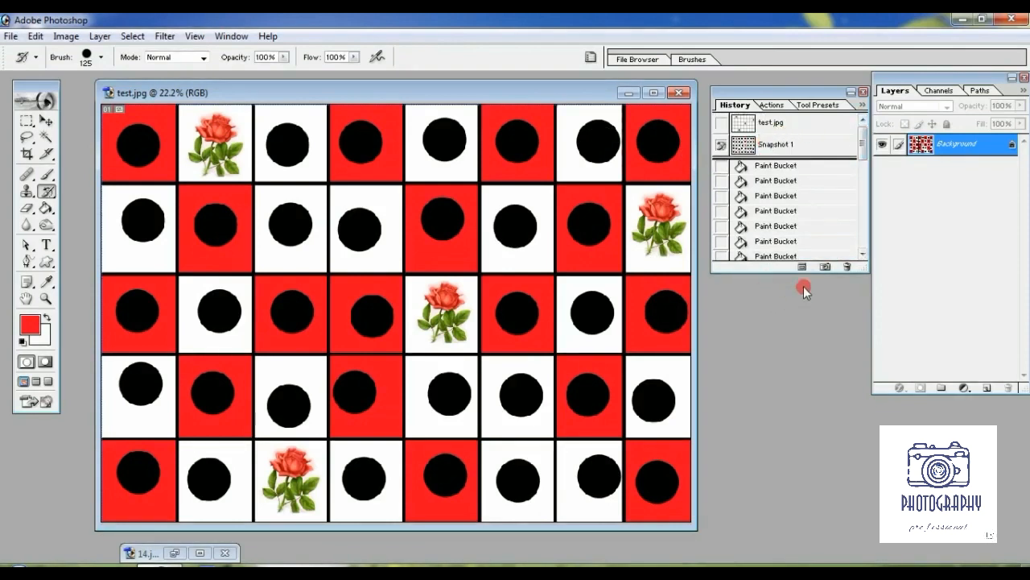
left_click(830, 267)
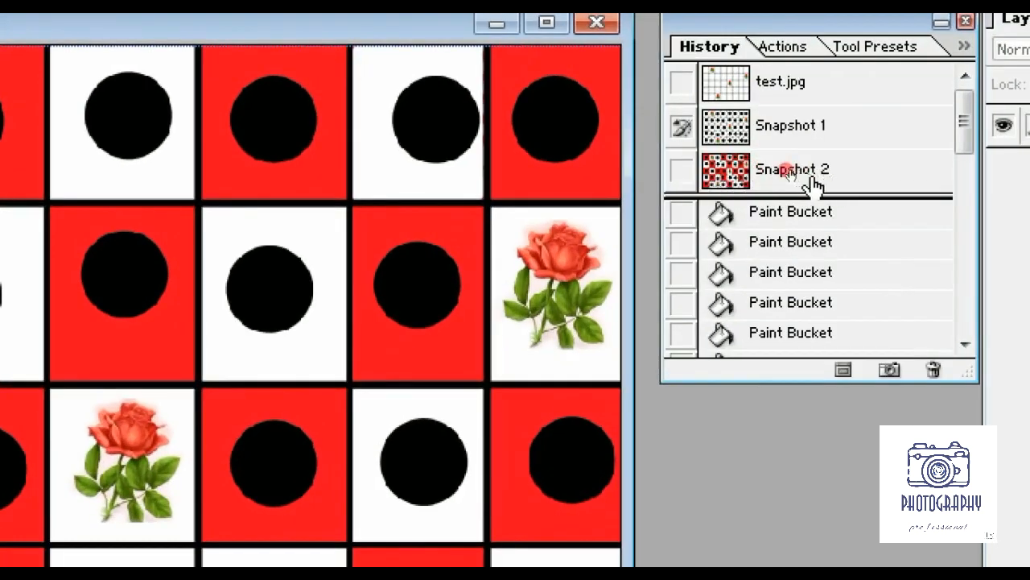
left_click(791, 173)
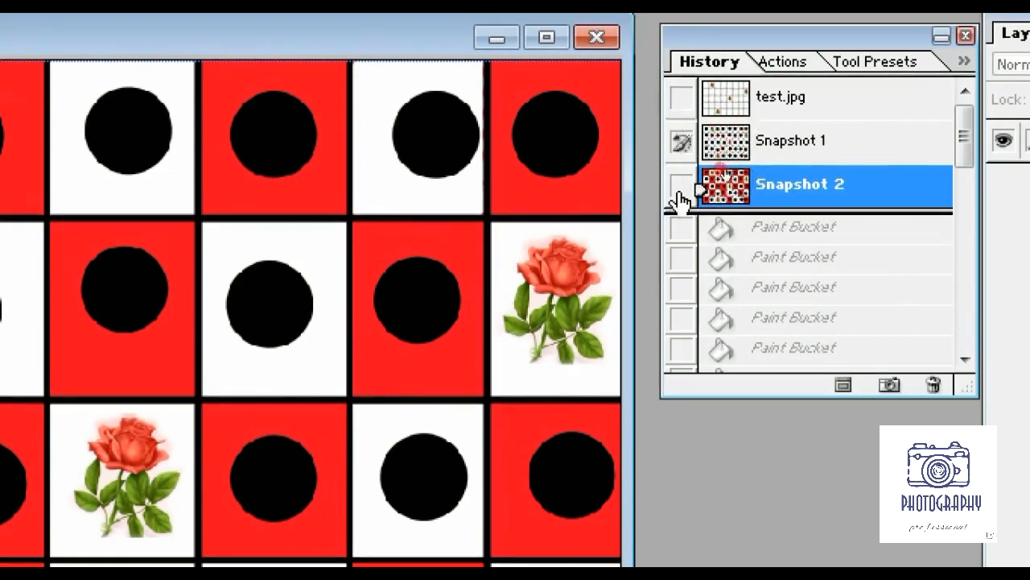
left_click(681, 189)
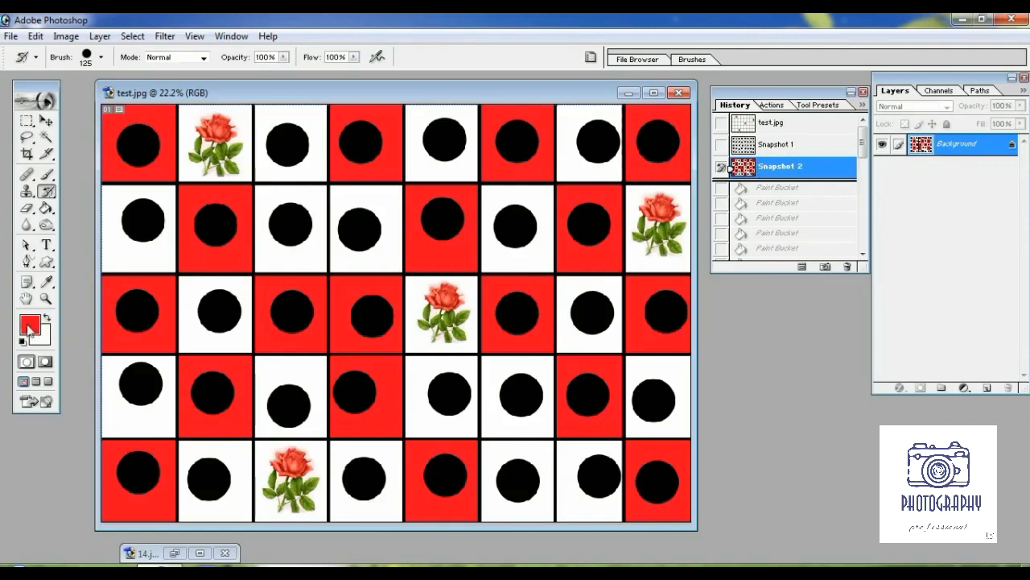
Set the foreground colour to yellow and fill the white dotted cells of the top two rows with the Paint Bucket.
left_click(29, 330)
left_click(668, 272)
left_click(792, 222)
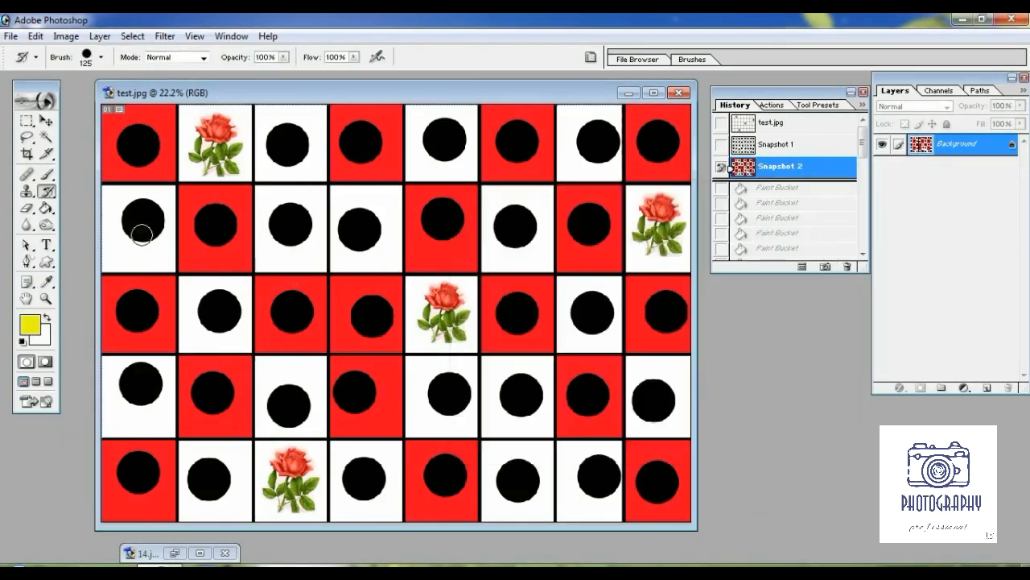
key("g")
left_click(137, 197)
left_click(266, 173)
left_click(266, 193)
left_click(338, 193)
left_click(414, 173)
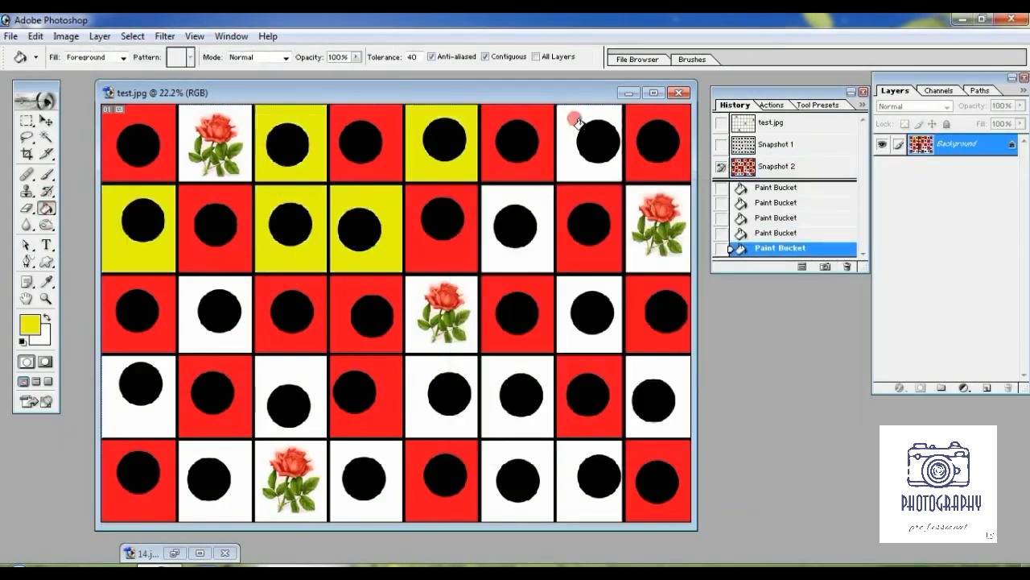
left_click(575, 115)
left_click(491, 193)
Fill the white dotted cells in the third, fourth and fifth rows with yellow, leaving the rose cells untouched.
left_click(568, 287)
left_click(422, 371)
left_click(270, 371)
left_click(165, 366)
left_click(194, 338)
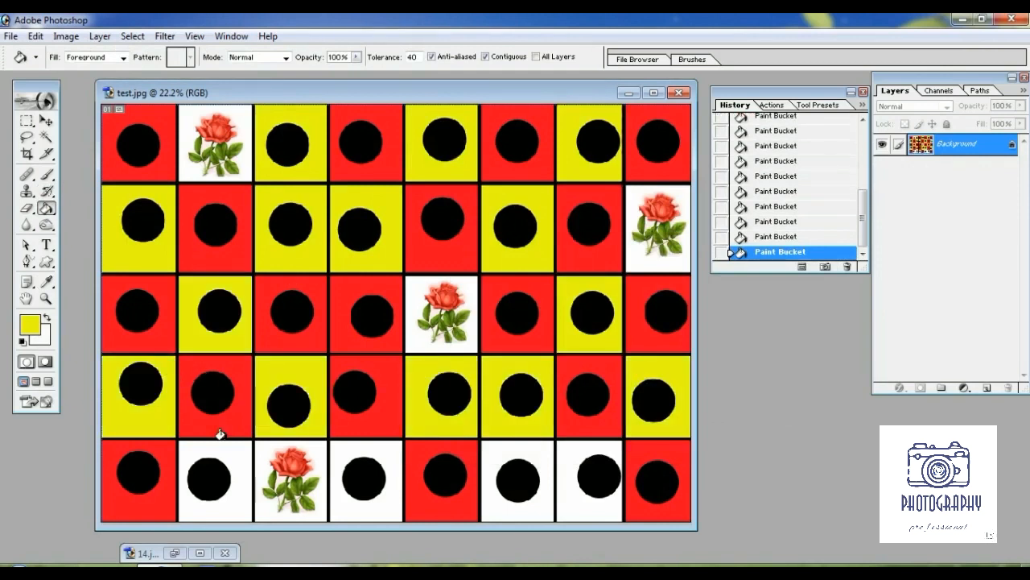
left_click(202, 451)
left_click(354, 454)
left_click(487, 463)
left_click(564, 452)
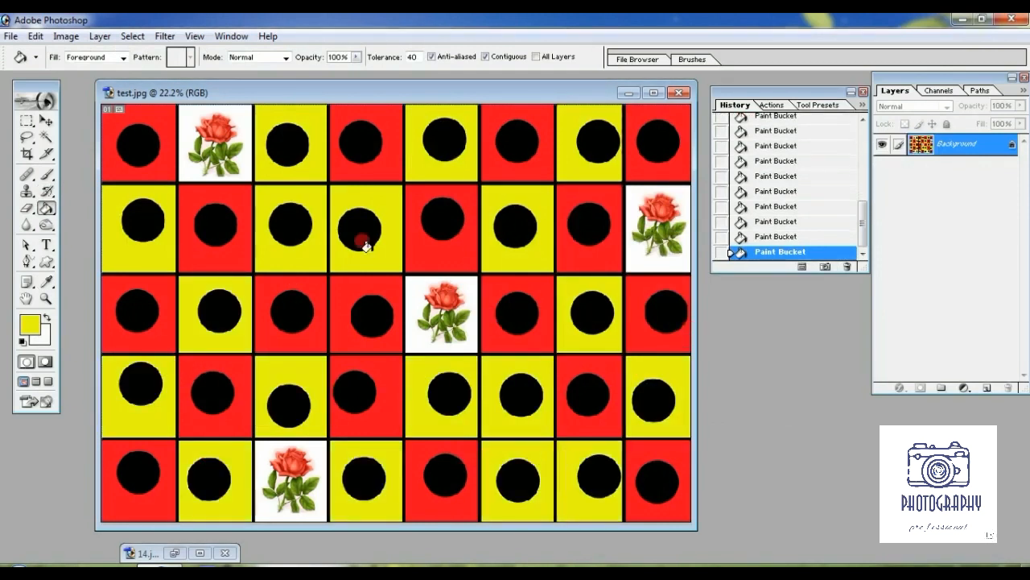
Fill the red eighth cell of the top row and the red fourth cell of the fourth row with yellow.
left_click(652, 118)
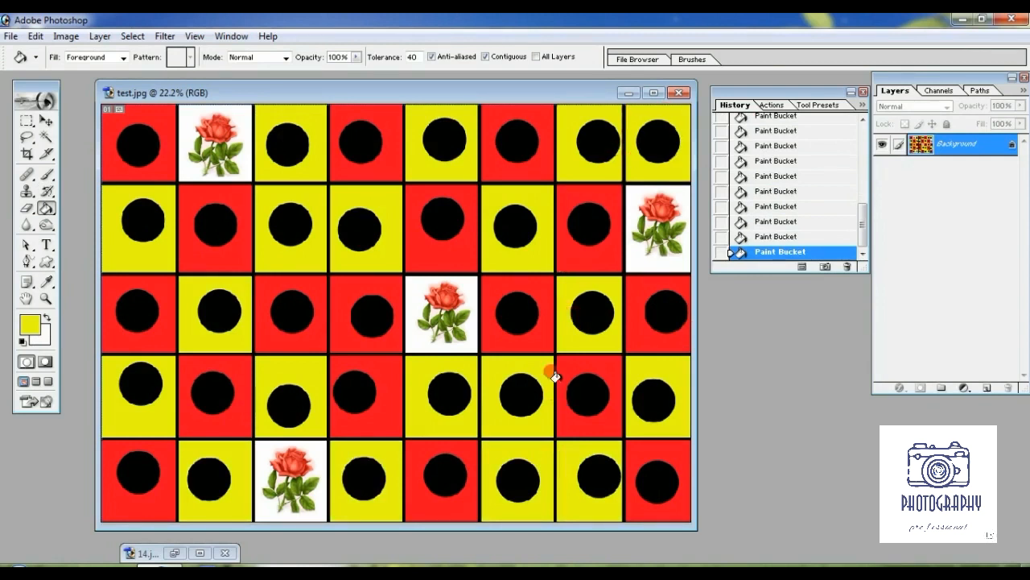
left_click(386, 373)
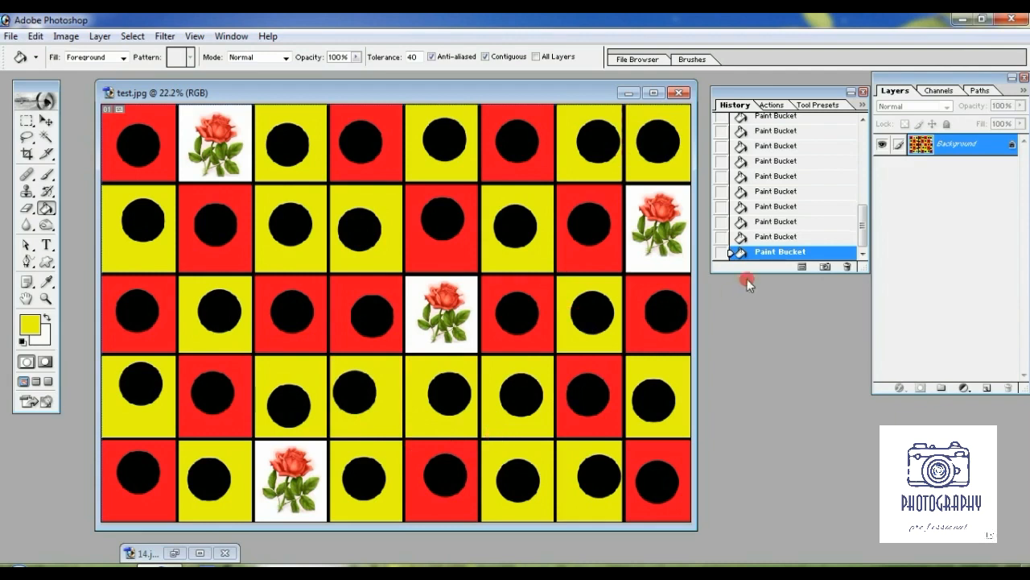
Revert the image to Snapshot 2 and return to the last Paint Bucket state in the history.
left_click_drag(864, 231, 863, 143)
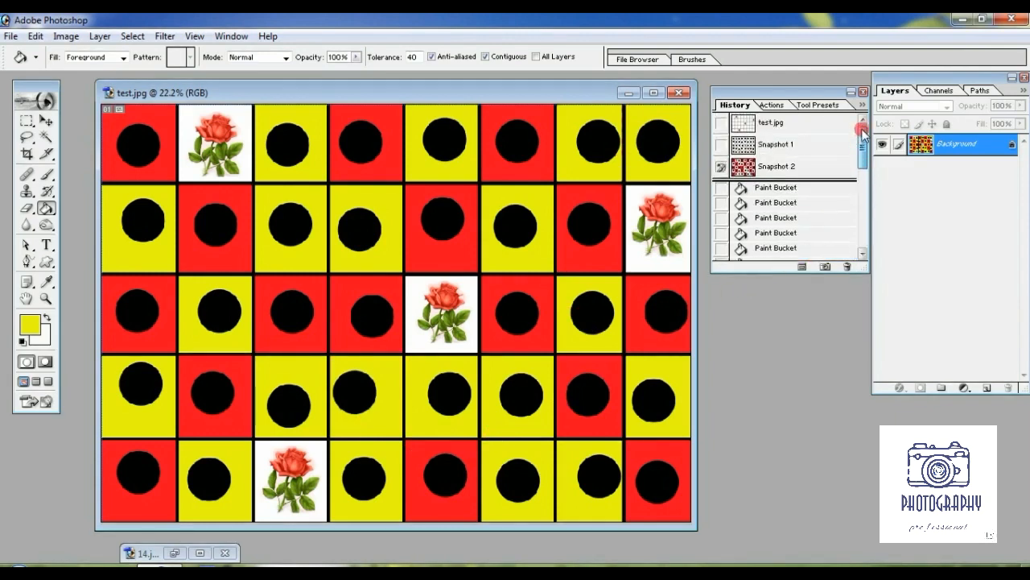
left_click(790, 166)
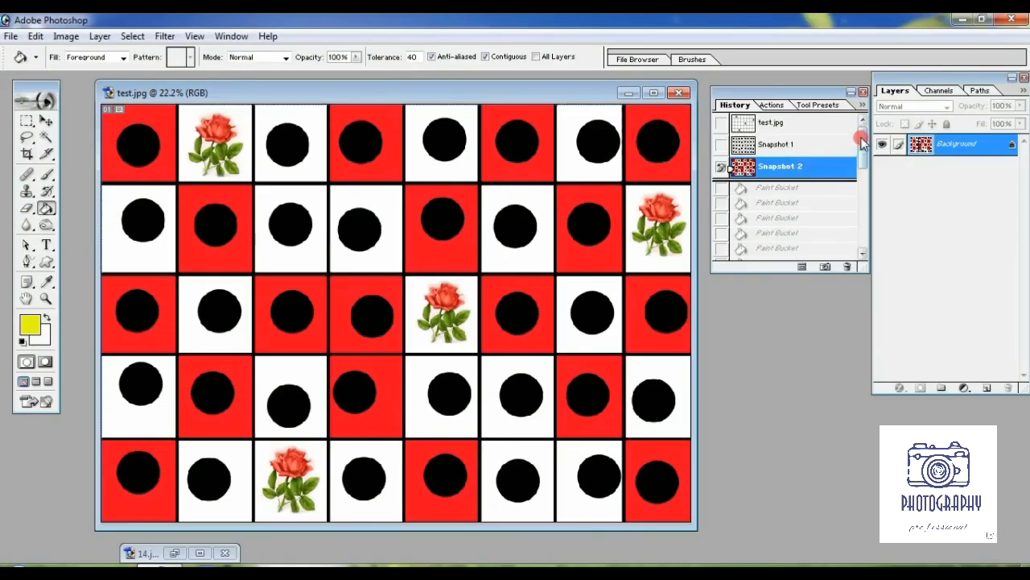
left_click_drag(864, 143, 863, 231)
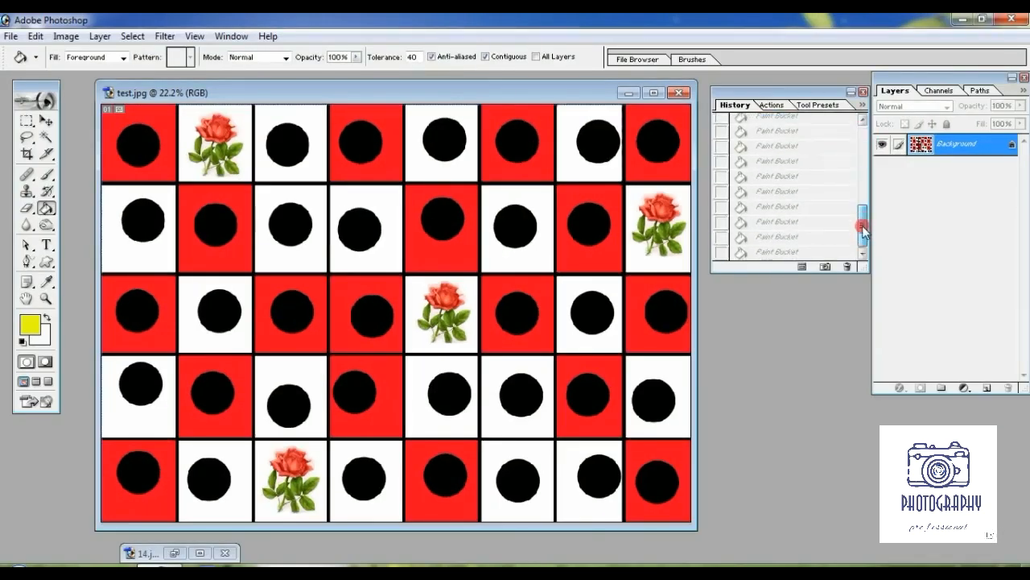
left_click(789, 252)
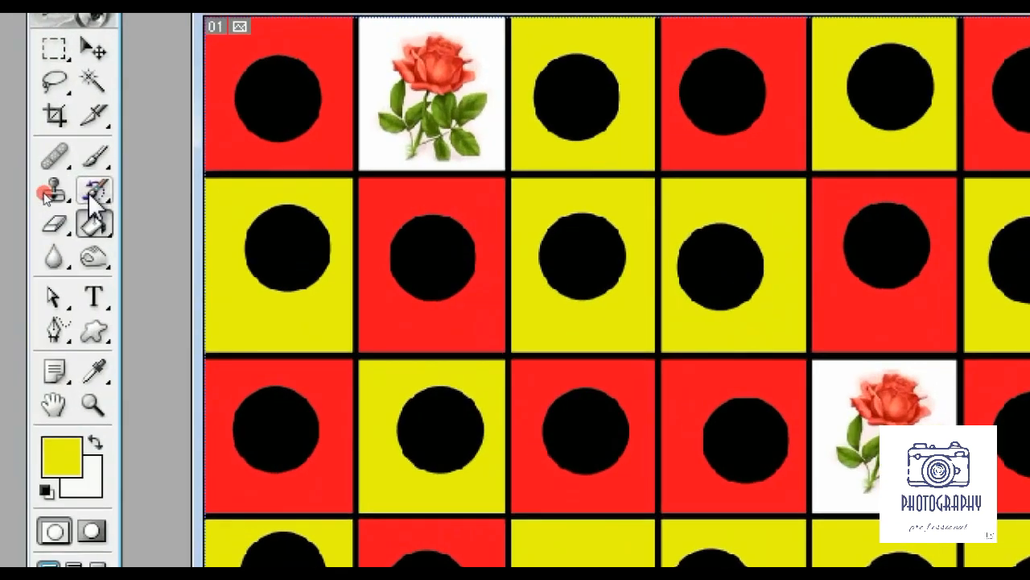
Restore the red in the top row's eighth cell and the fourth row's fourth cell with the History Brush from Snapshot 2.
left_click(46, 194)
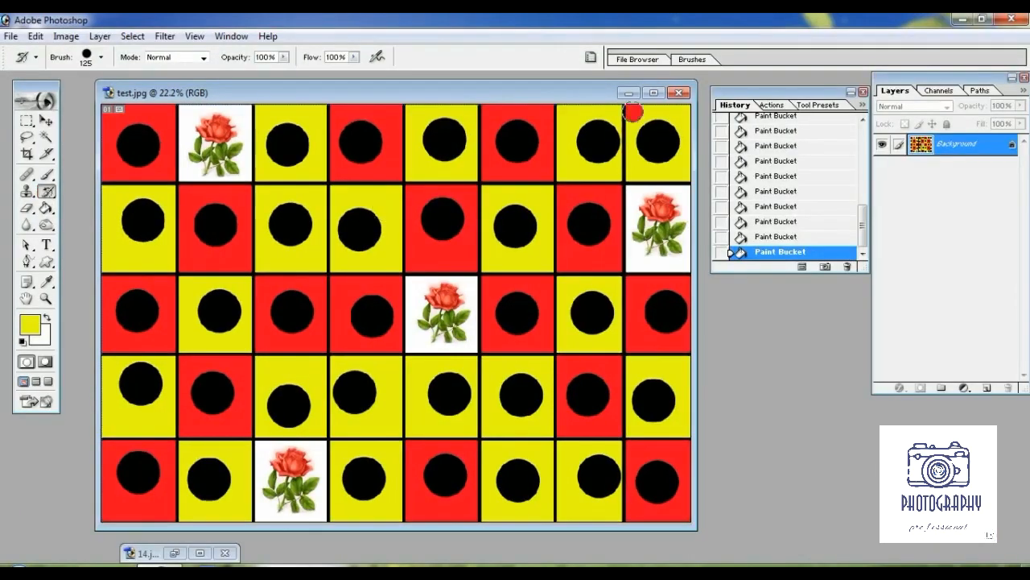
mouse_move(633, 113)
left_mouse_down()
mouse_move(683, 115)
mouse_move(685, 162)
mouse_move(660, 175)
mouse_move(636, 148)
left_mouse_up()
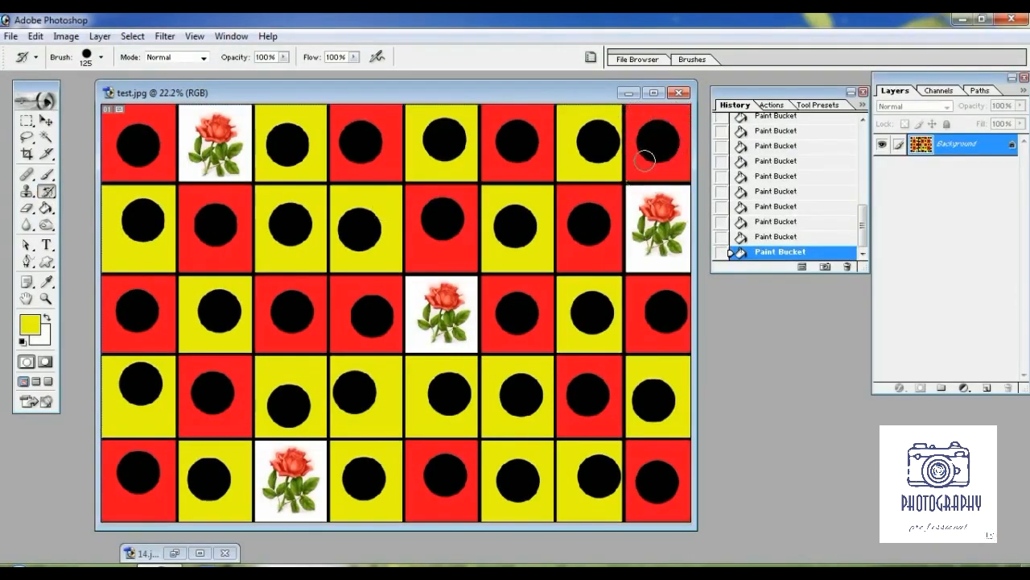
mouse_move(342, 361)
left_mouse_down()
mouse_move(351, 379)
mouse_move(379, 362)
mouse_move(391, 419)
mouse_move(339, 432)
left_mouse_up()
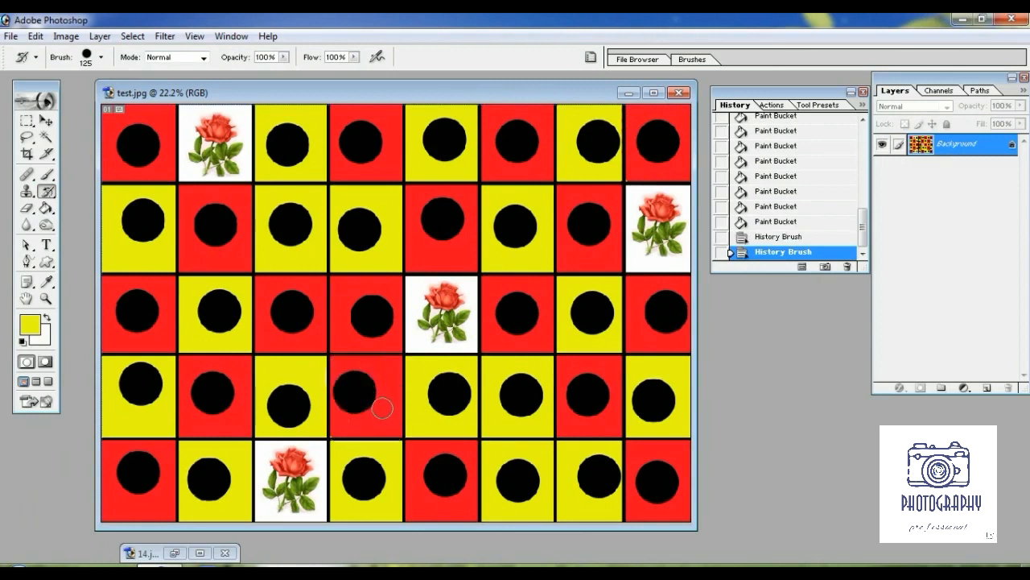
Keep Snapshot 2 as the History Brush source and refill the top row's eighth cell with yellow using the Paint Bucket.
left_click_drag(863, 225, 864, 120)
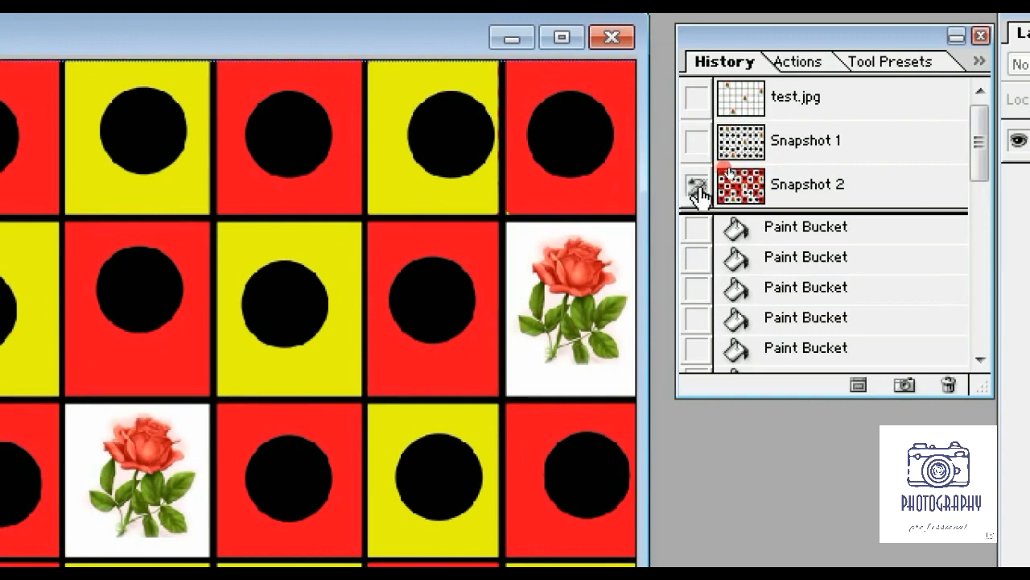
left_click(697, 190)
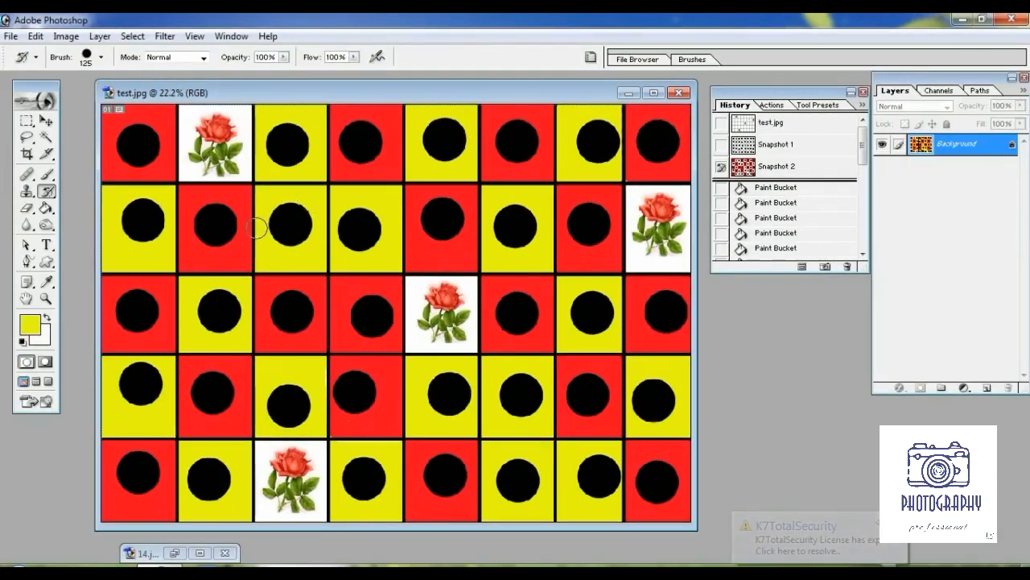
left_click(46, 207)
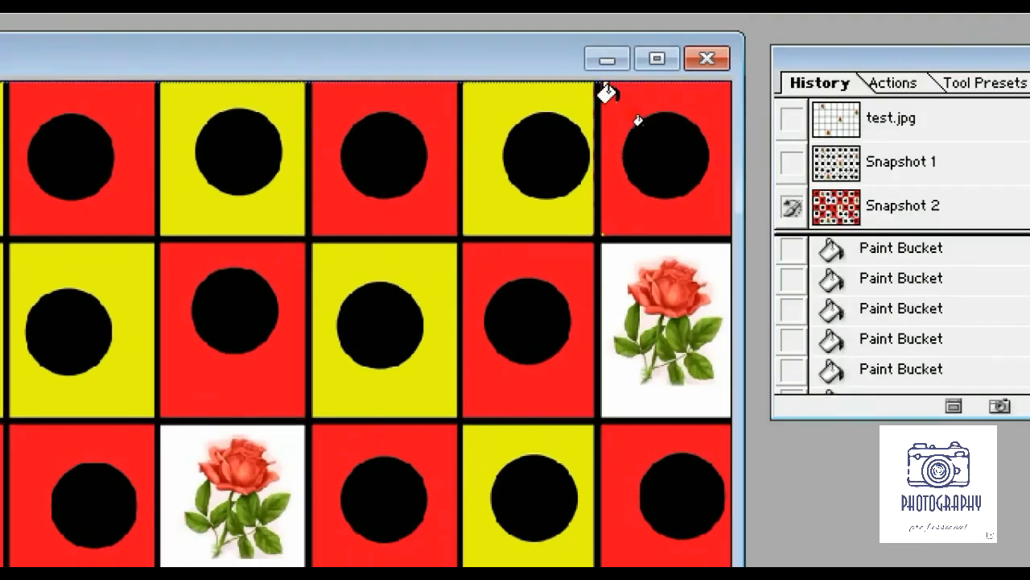
left_click(608, 94)
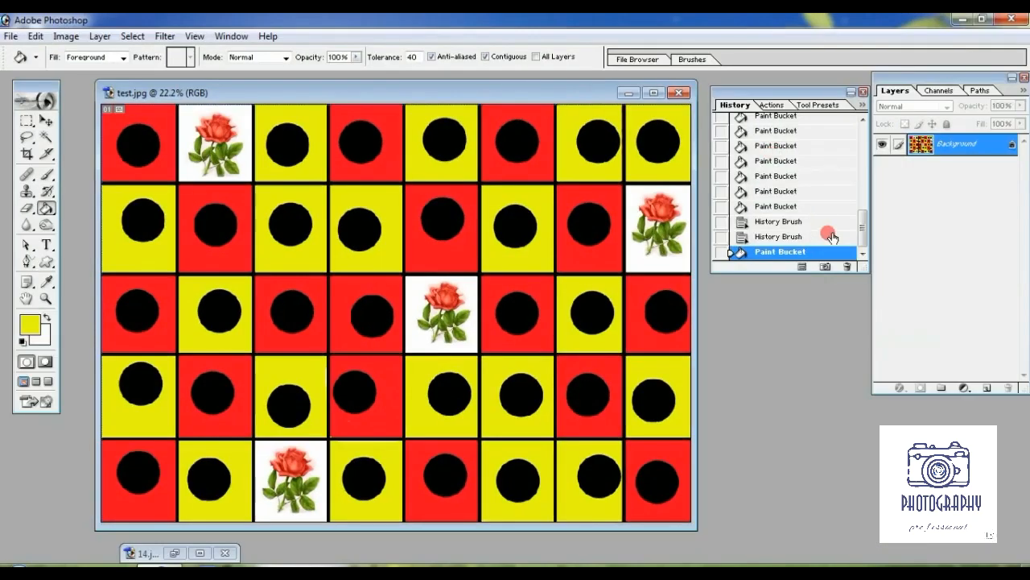
Paint the top row's eighth cell back to its Snapshot 2 red with the History Brush and undo the stroke.
left_click_drag(861, 232, 861, 129)
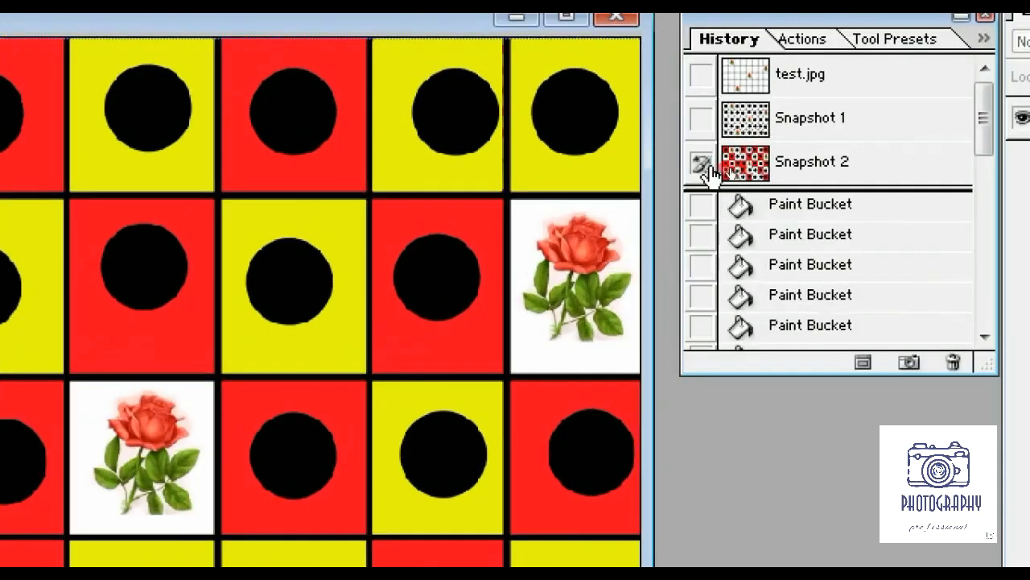
left_click(721, 166)
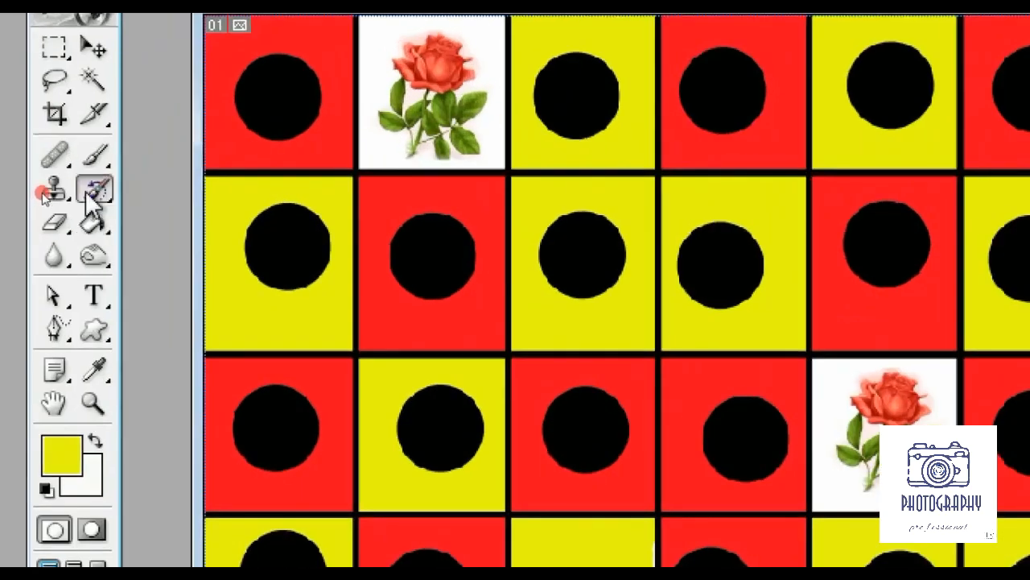
left_click(46, 191)
left_click(234, 189)
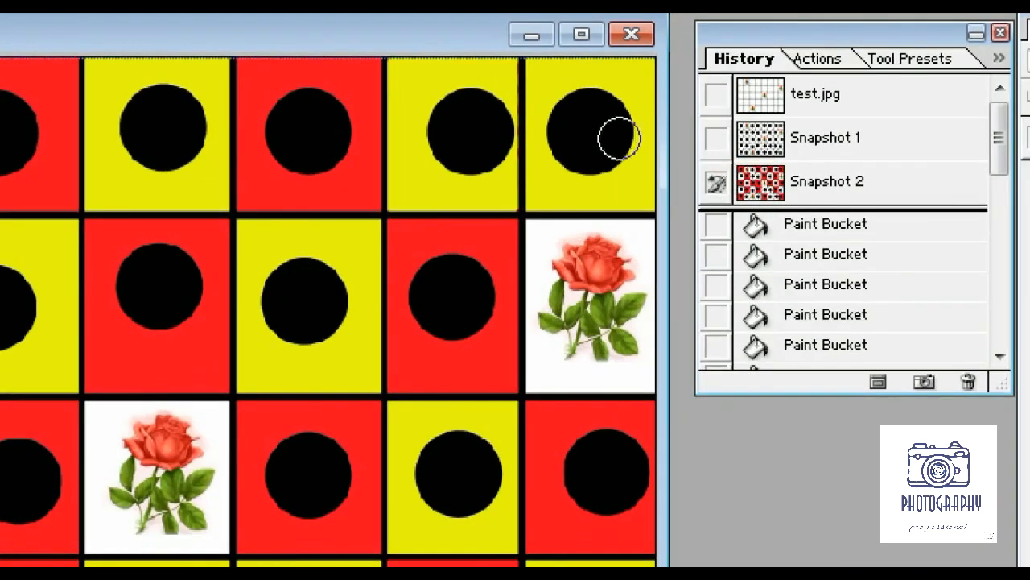
mouse_move(547, 74)
left_mouse_down()
mouse_move(638, 74)
mouse_move(639, 214)
mouse_move(543, 217)
mouse_move(539, 129)
mouse_move(617, 120)
mouse_move(563, 147)
mouse_move(536, 86)
mouse_move(596, 155)
left_mouse_up()
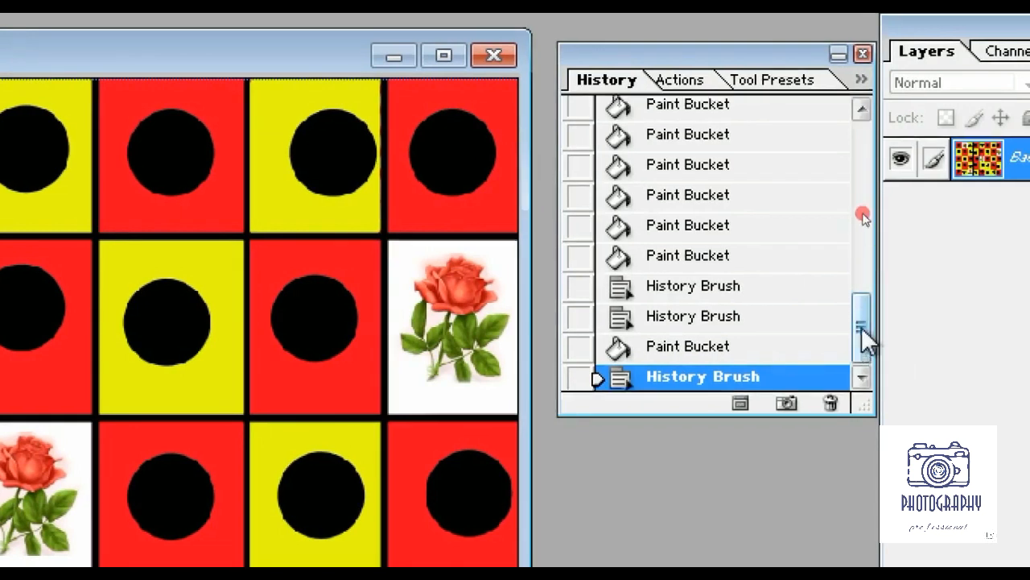
left_click_drag(998, 339, 998, 156)
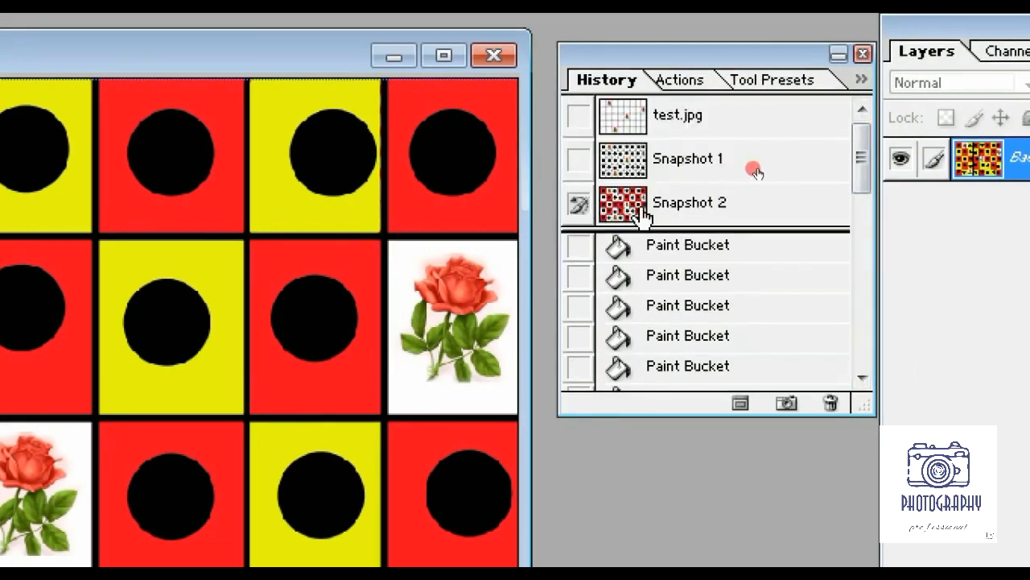
key("ctrl+z")
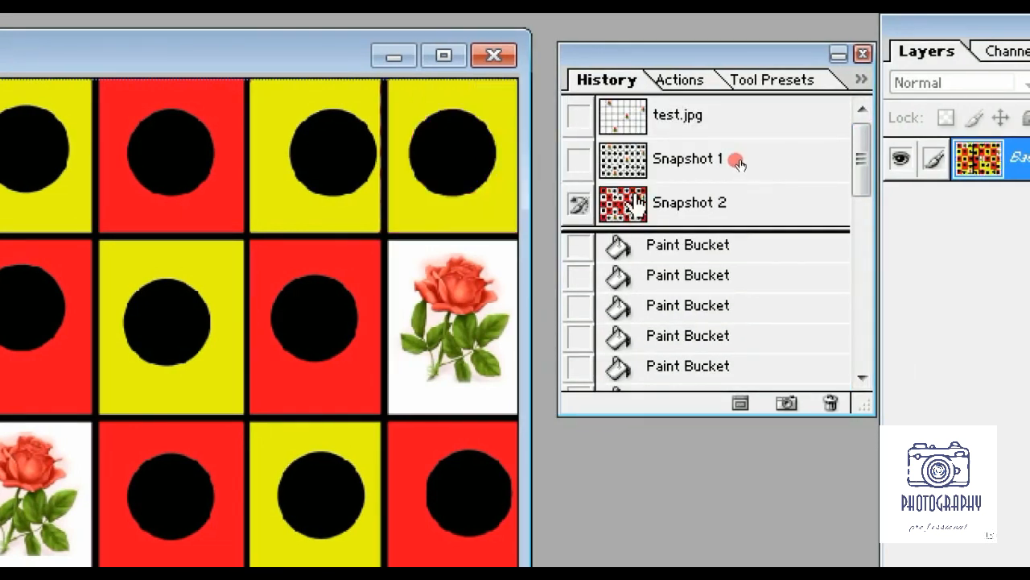
Set Snapshot 1 as the History Brush source, paint the top row's eighth cell back to white and undo the stroke.
left_click(578, 161)
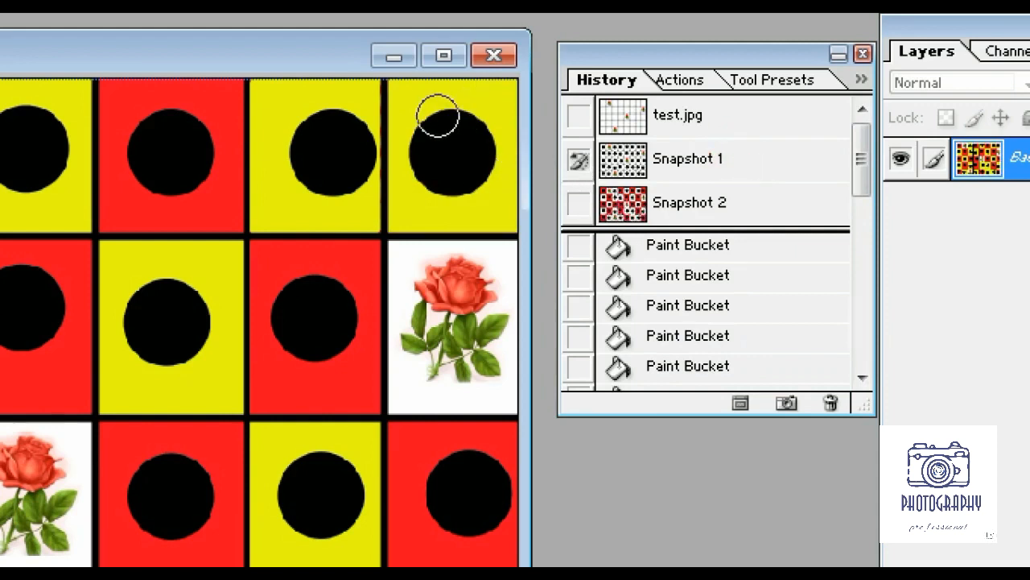
mouse_move(408, 95)
left_mouse_down()
mouse_move(499, 93)
mouse_move(499, 217)
mouse_move(476, 219)
mouse_move(404, 218)
mouse_move(400, 94)
mouse_move(415, 95)
mouse_move(450, 192)
mouse_move(473, 172)
mouse_move(453, 115)
mouse_move(427, 167)
mouse_move(479, 162)
mouse_move(469, 129)
mouse_move(456, 188)
left_mouse_up()
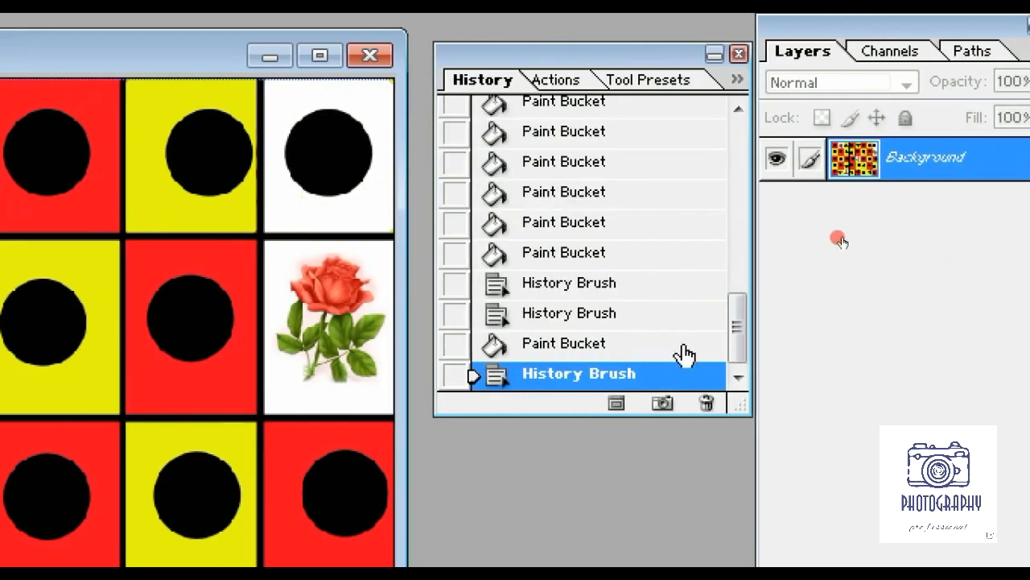
left_click_drag(863, 326, 862, 219)
left_click_drag(740, 230, 747, 143)
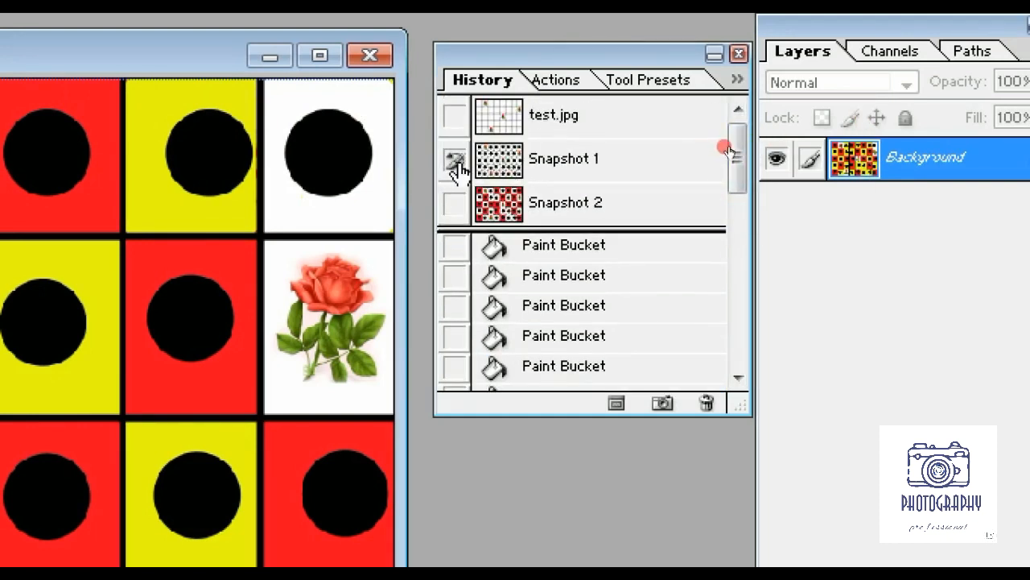
key("ctrl+z")
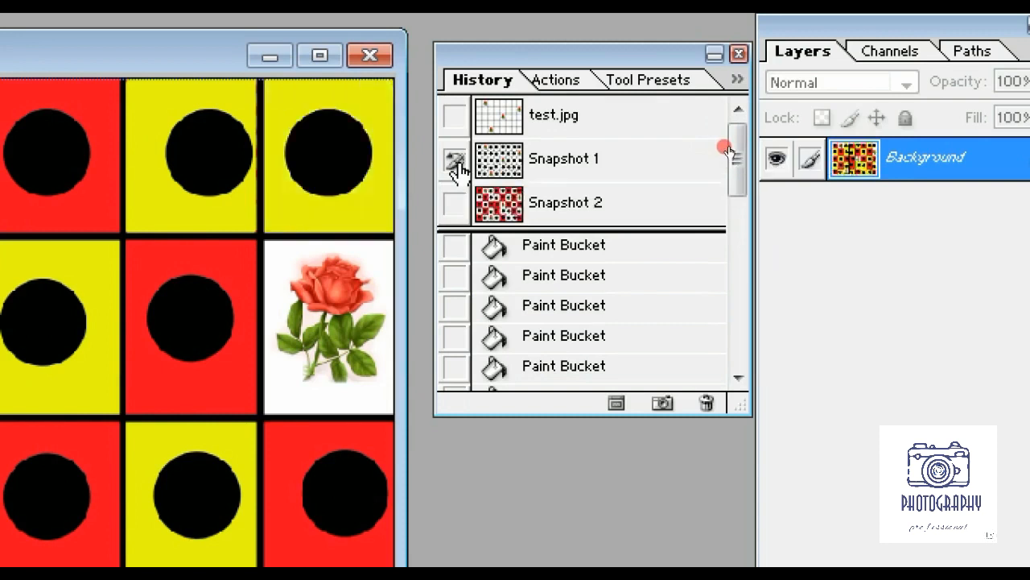
Set test.jpg as the History Brush source, paint the top row's eighth cell back to its original blank state and undo the stroke.
left_click(456, 122)
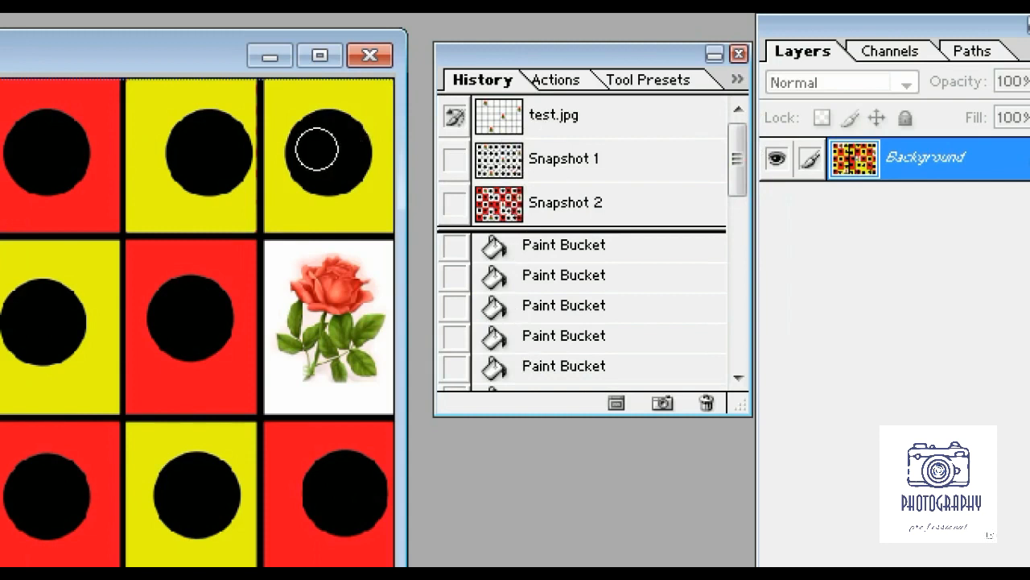
mouse_move(308, 99)
left_mouse_down()
mouse_move(375, 97)
mouse_move(385, 214)
mouse_move(284, 215)
mouse_move(278, 86)
mouse_move(340, 174)
mouse_move(345, 124)
mouse_move(310, 182)
mouse_move(351, 198)
mouse_move(380, 91)
mouse_move(376, 164)
mouse_move(328, 208)
mouse_move(316, 165)
left_mouse_up()
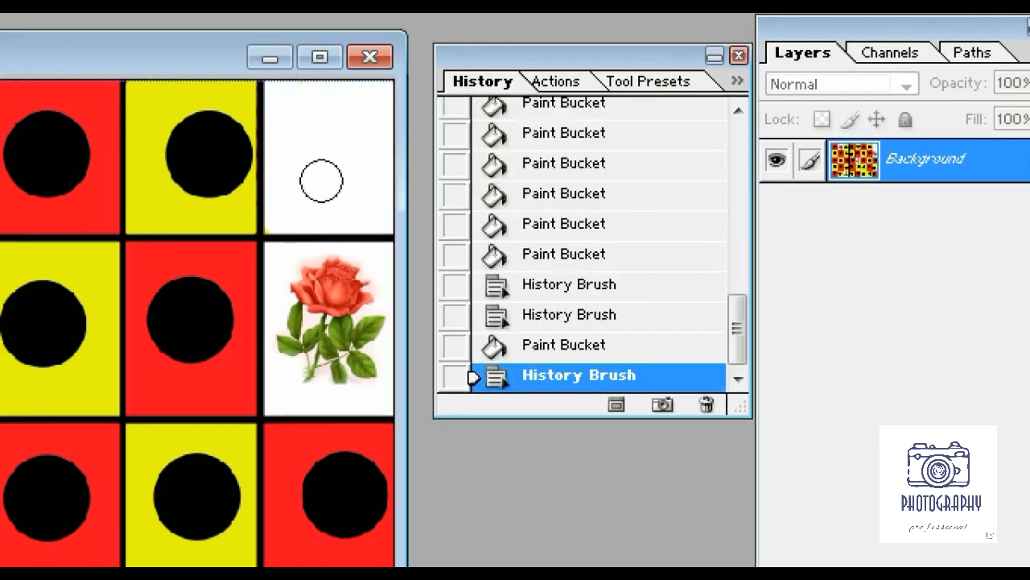
left_click_drag(734, 328, 739, 108)
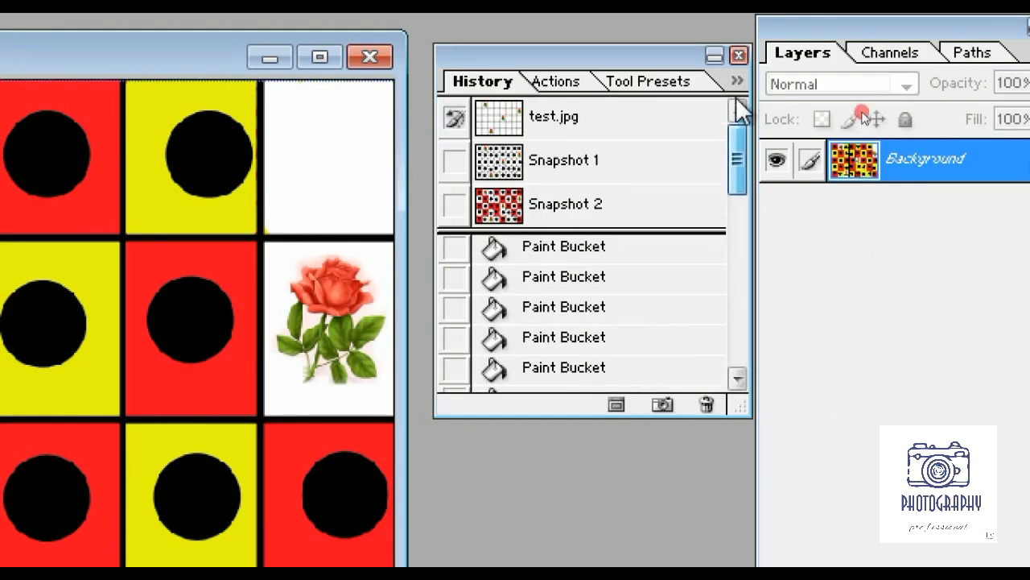
left_click(455, 122)
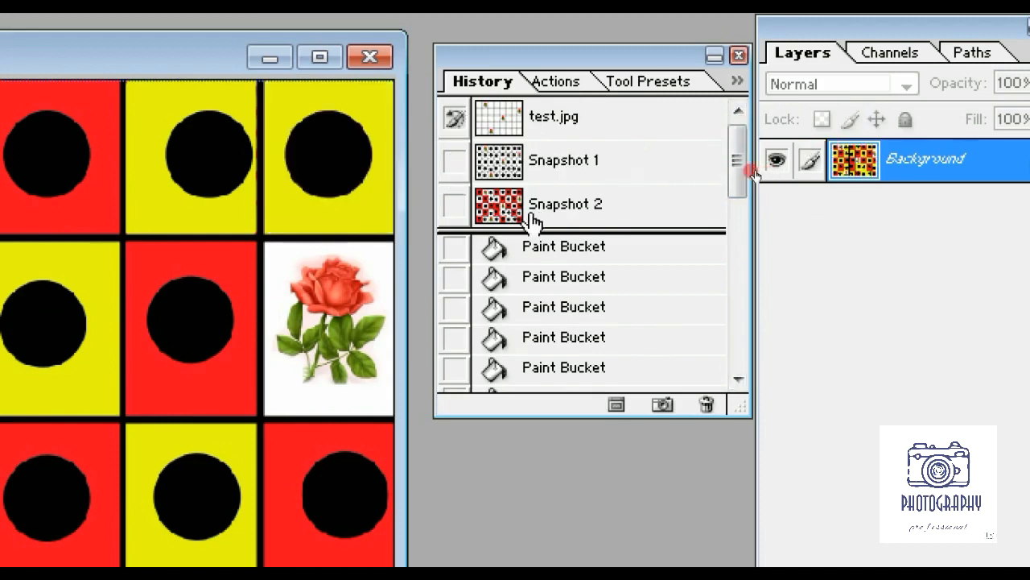
Set Snapshot 2 as the History Brush source, enlarge the brush to 900 and lengthen the History palette.
left_click(455, 208)
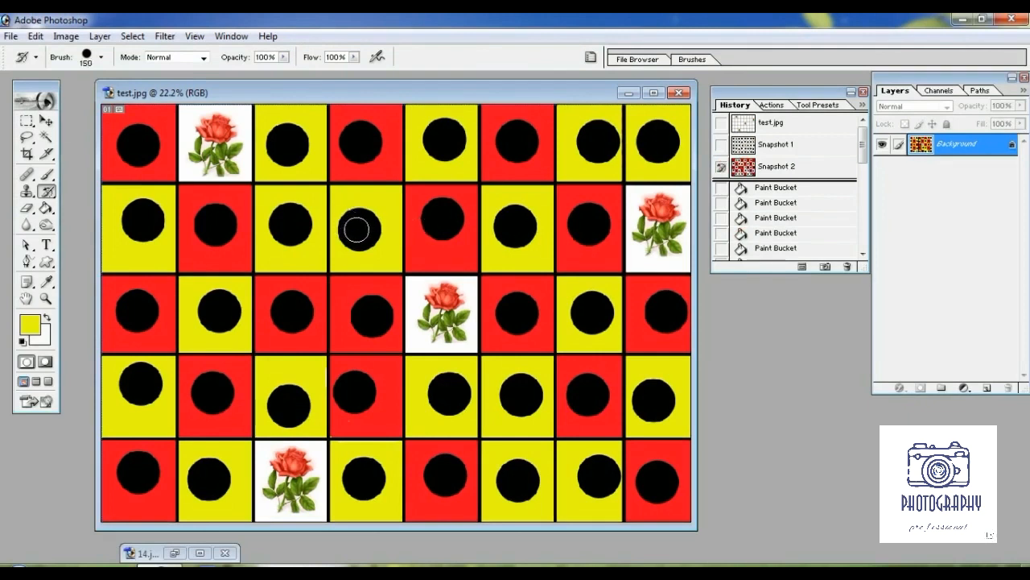
key("bracketright")
key("bracketright")
key("bracketright")
key("bracketright")
key("bracketright")
key("bracketright")
key("bracketright")
key("bracketright")
key("bracketright")
key("bracketright")
key("bracketright")
key("bracketleft")
mouse_move(773, 276)
left_mouse_down()
mouse_move(784, 311)
mouse_move(790, 563)
left_mouse_up()
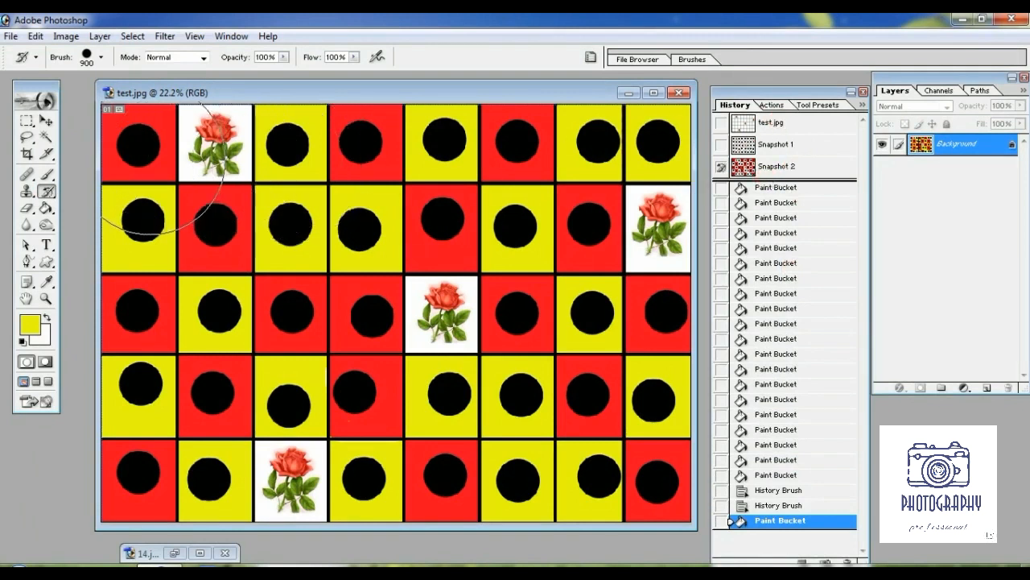
Paint the whole grid back to its Snapshot 2 red-and-white state with the History Brush and undo the stroke.
mouse_move(141, 145)
left_mouse_down()
mouse_move(600, 145)
mouse_move(660, 213)
mouse_move(234, 205)
mouse_move(148, 302)
mouse_move(602, 322)
mouse_move(515, 403)
mouse_move(152, 435)
mouse_move(328, 463)
mouse_move(600, 483)
left_mouse_up()
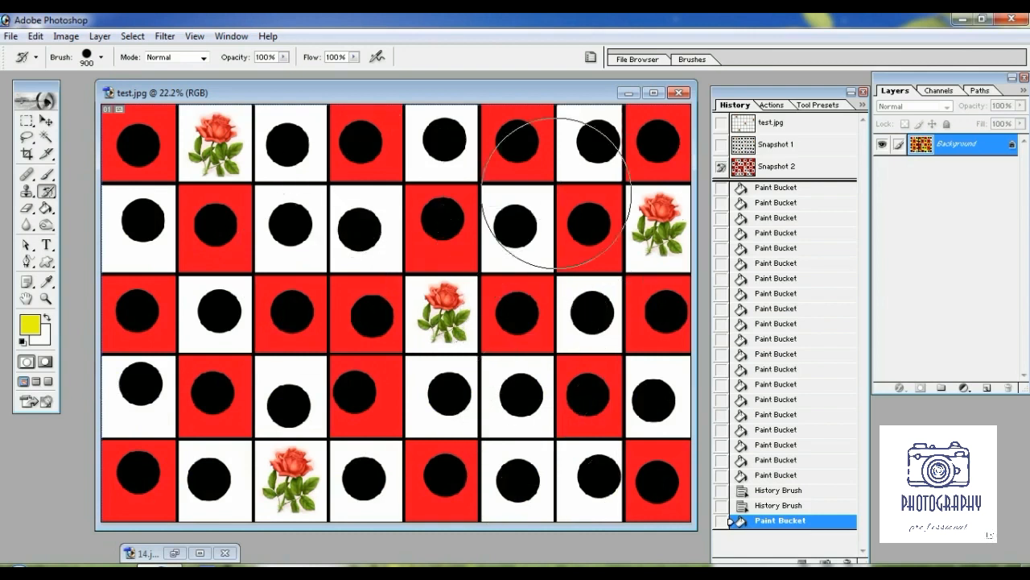
left_click_drag(556, 193, 454, 223)
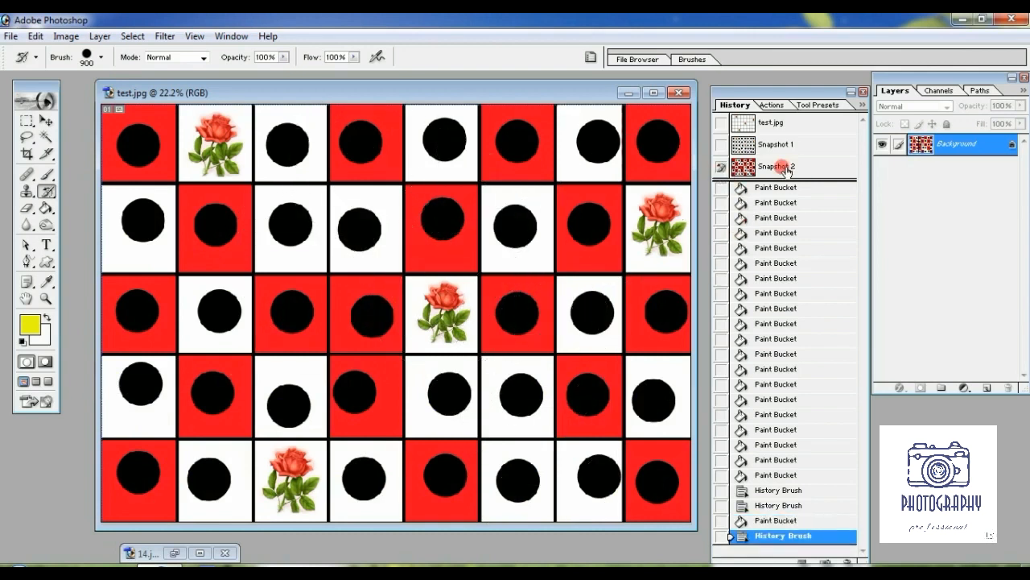
key("ctrl+z")
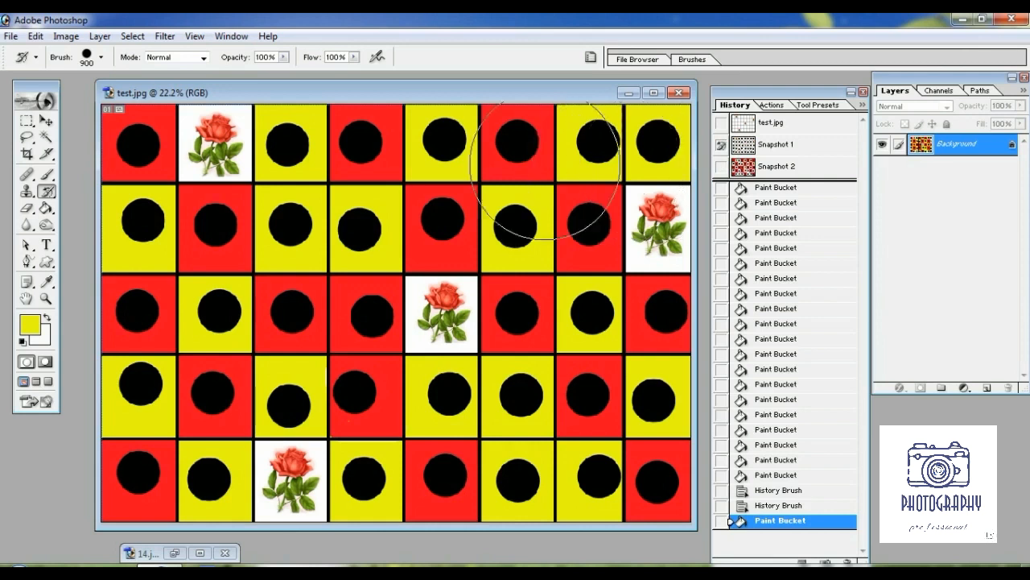
Paint the whole grid back to its Snapshot 1 state of black dots on white and undo the stroke.
mouse_move(148, 156)
left_mouse_down()
mouse_move(302, 165)
mouse_move(608, 143)
mouse_move(652, 173)
mouse_move(602, 200)
mouse_move(402, 206)
mouse_move(173, 231)
mouse_move(169, 276)
mouse_move(571, 281)
mouse_move(391, 334)
mouse_move(104, 350)
mouse_move(145, 394)
mouse_move(648, 415)
mouse_move(632, 446)
mouse_move(358, 475)
mouse_move(121, 483)
mouse_move(169, 503)
mouse_move(523, 449)
left_mouse_up()
left_click(432, 302)
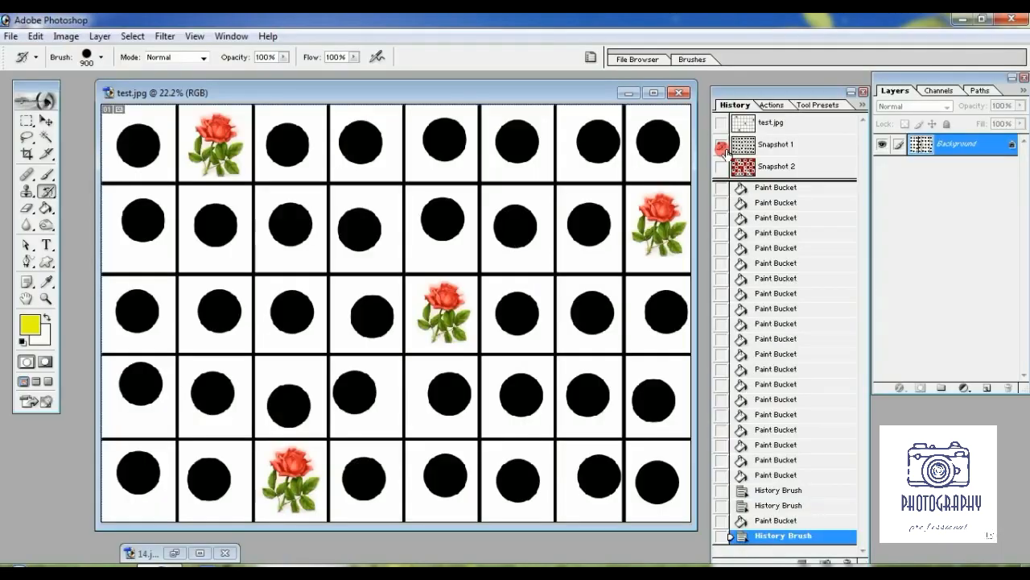
key("ctrl+z")
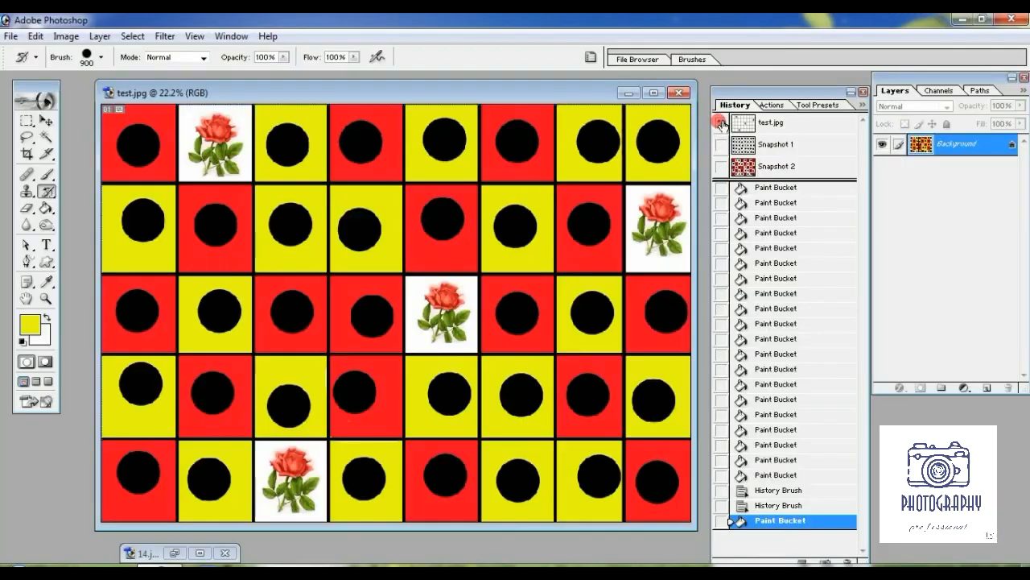
Set test.jpg as the History Brush source, paint the whole grid back to the original image and undo the stroke.
left_click(722, 125)
mouse_move(141, 140)
left_mouse_down()
mouse_move(603, 149)
mouse_move(502, 184)
mouse_move(150, 241)
mouse_move(366, 294)
mouse_move(644, 338)
mouse_move(177, 419)
mouse_move(540, 391)
mouse_move(656, 451)
left_mouse_up()
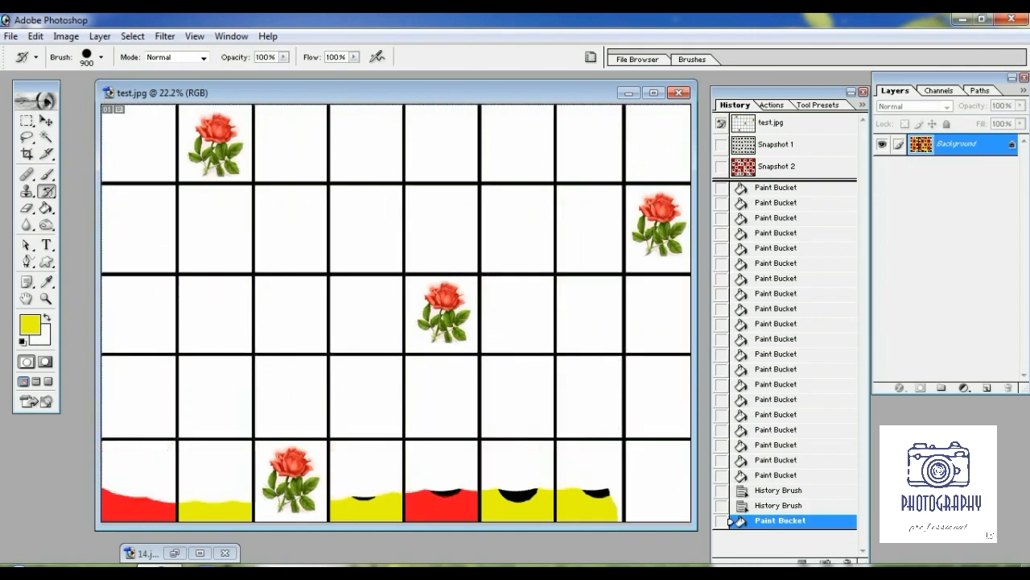
mouse_move(612, 483)
left_mouse_down()
mouse_move(172, 511)
mouse_move(157, 223)
mouse_move(418, 292)
left_mouse_up()
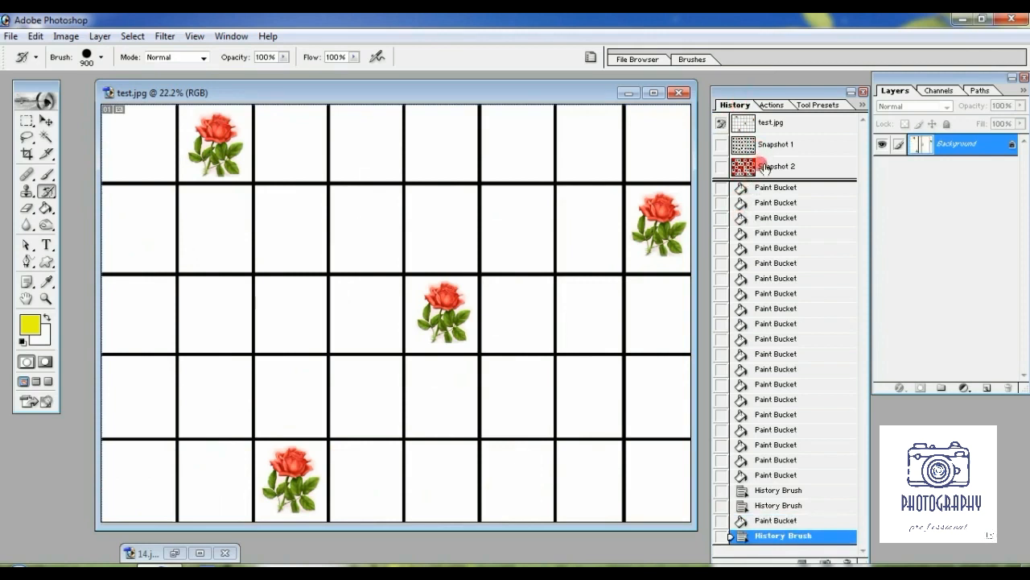
key("ctrl+z")
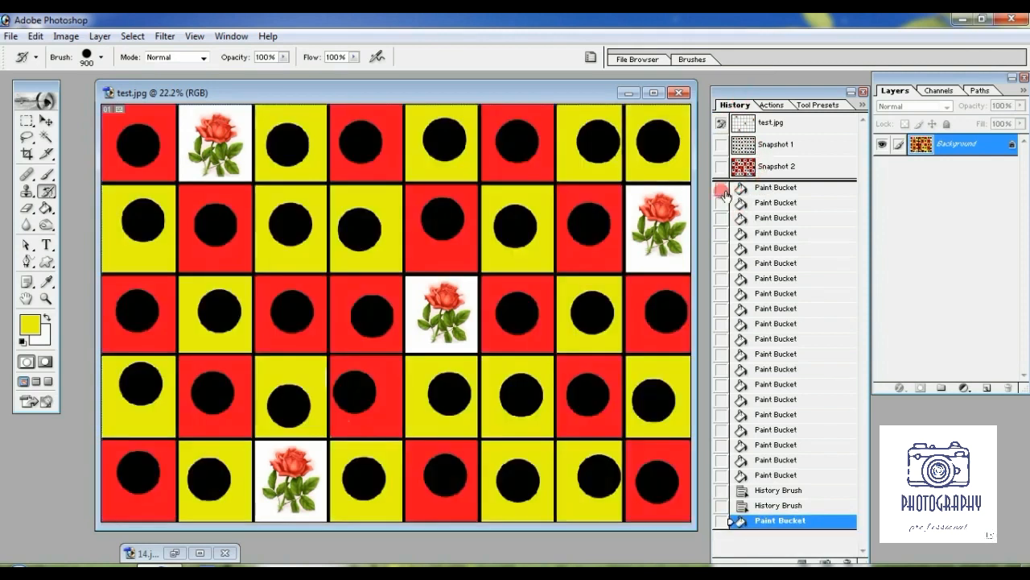
Revert the whole image to Snapshot 1, Snapshot 2 and the original test.jpg state in turn, leaving Snapshot 2 as brush source.
left_click(722, 145)
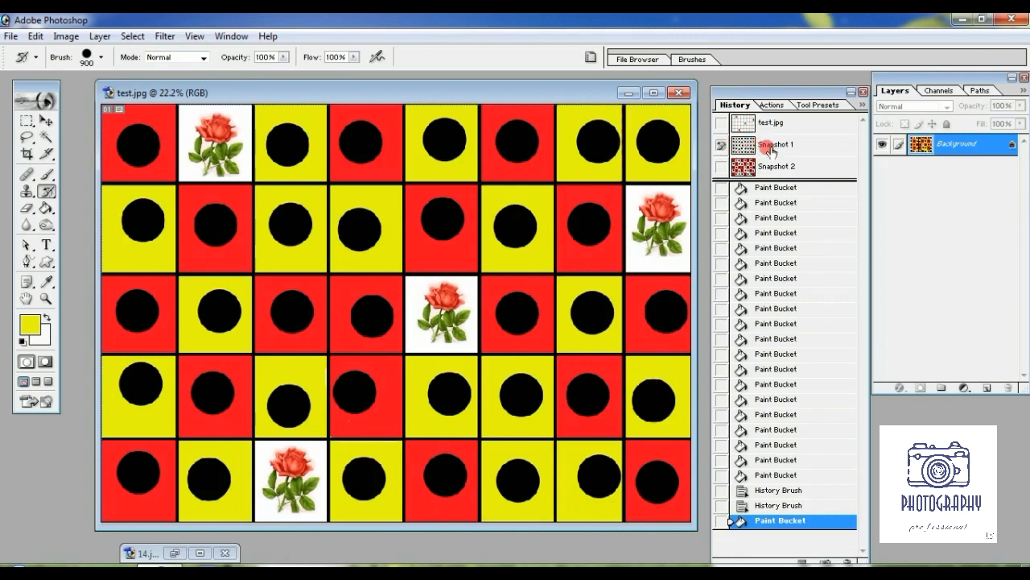
left_click(758, 149)
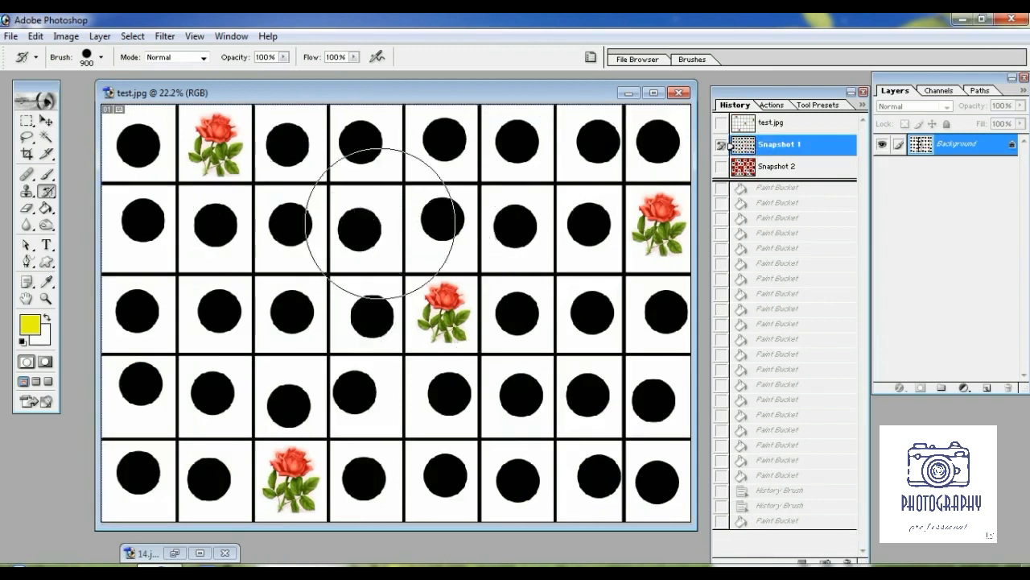
left_click(752, 166)
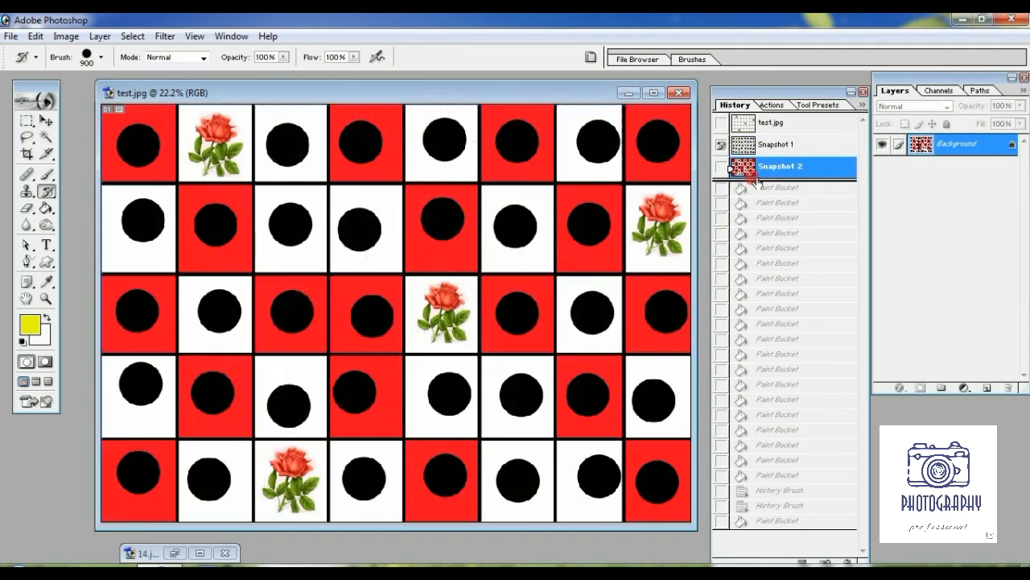
left_click(767, 128)
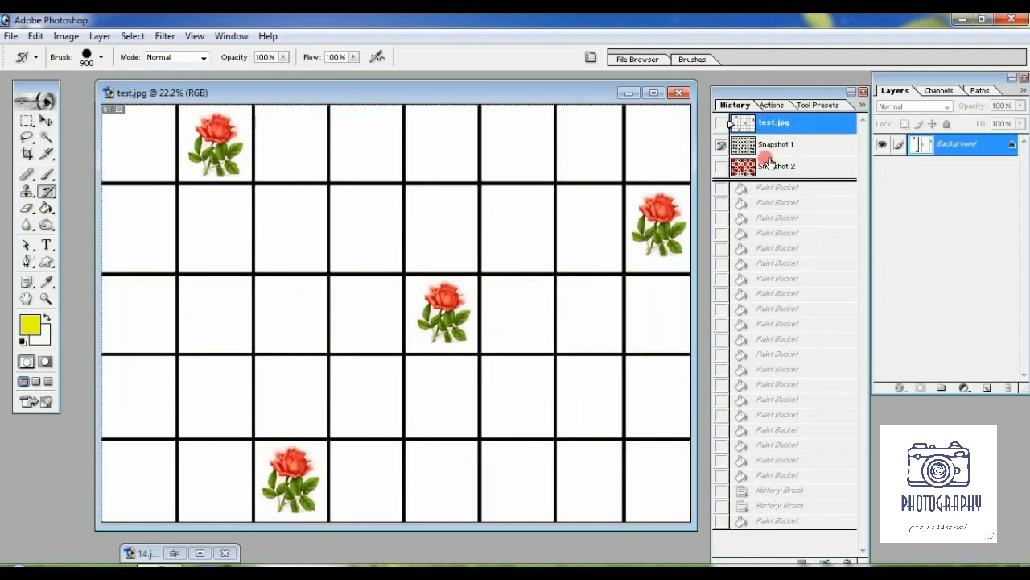
left_click(722, 166)
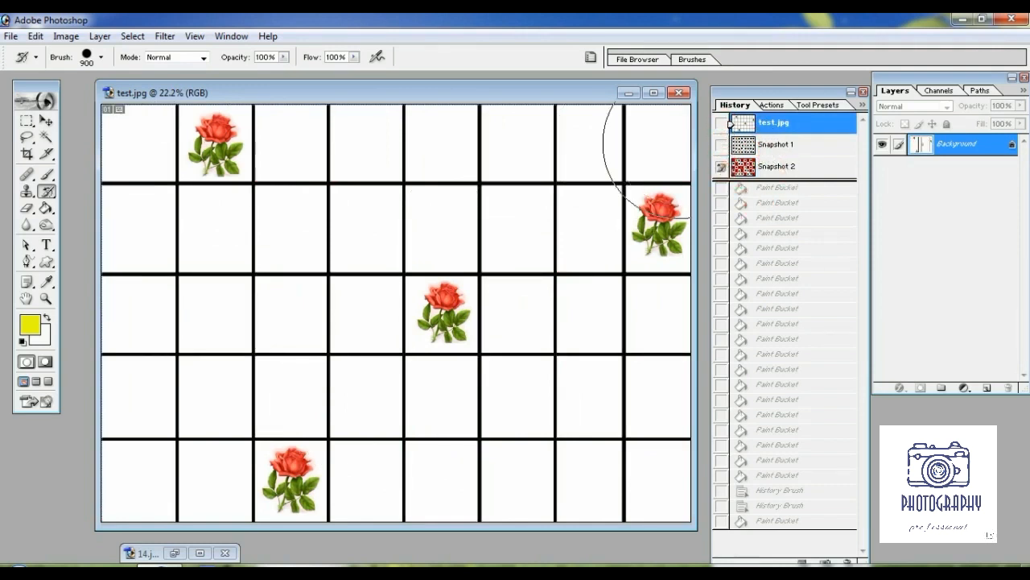
Close test.jpg and maximize the minimized 14.jpg photo, fitting it to the screen.
left_click(680, 93)
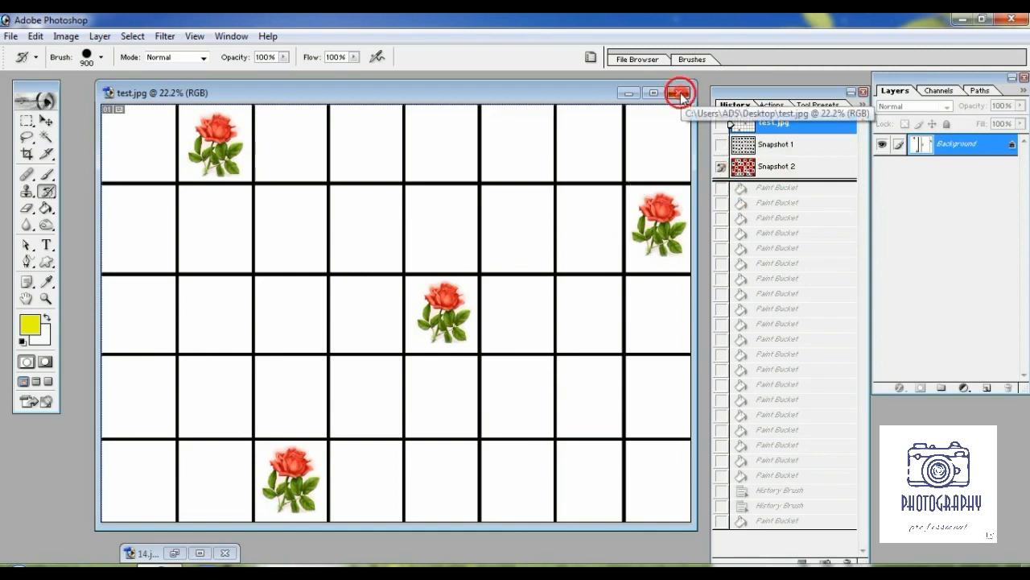
left_click(542, 234)
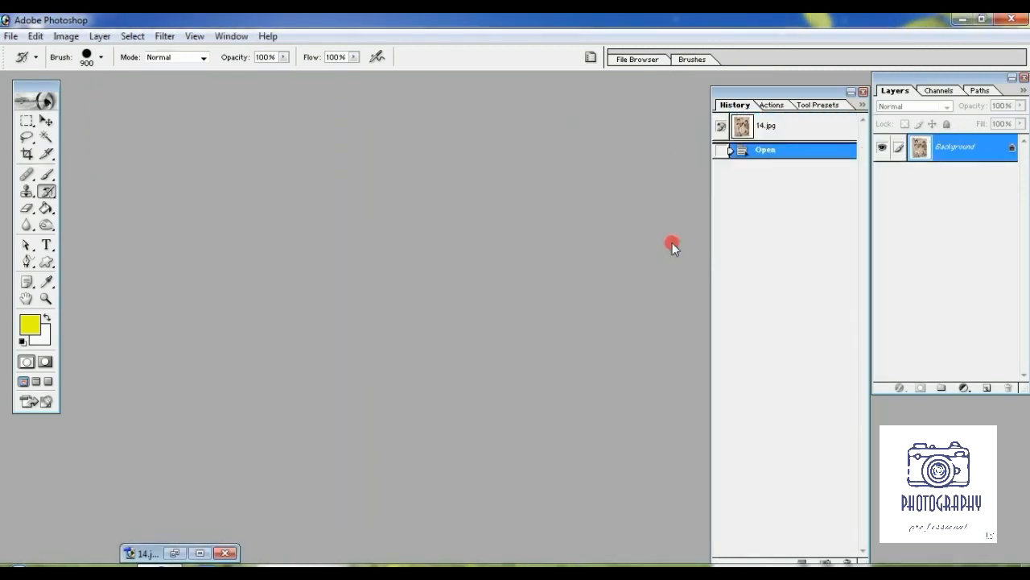
left_click(174, 553)
left_click(529, 129)
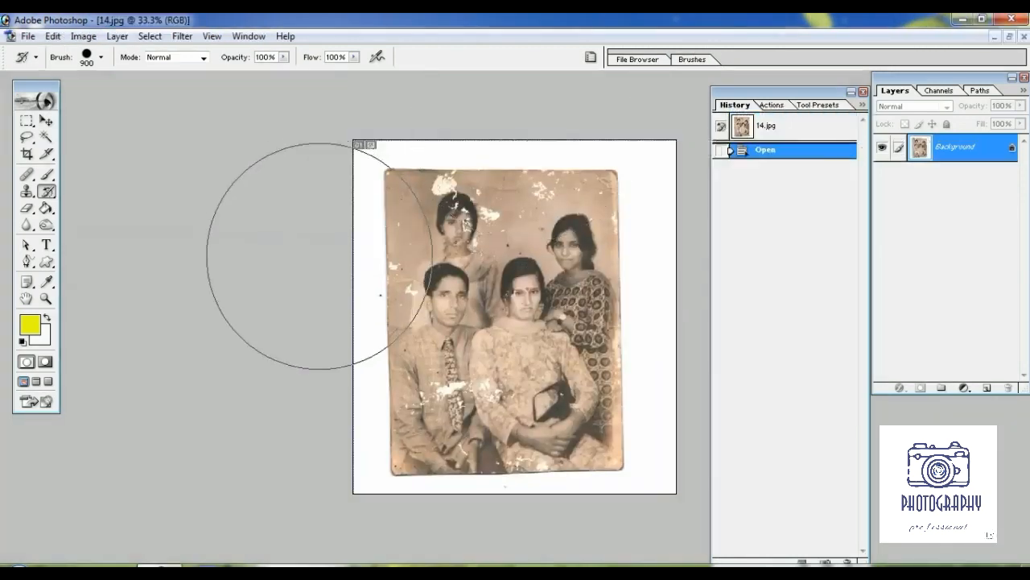
key("ctrl+0")
Reduce the History Brush size to 90 and set the foreground colour to black.
key("bracketleft")
key("bracketleft")
key("bracketleft")
key("bracketleft")
key("bracketleft")
key("bracketleft")
key("bracketleft")
key("bracketleft")
key("bracketleft")
key("bracketleft")
key("bracketleft")
key("bracketleft")
key("bracketleft")
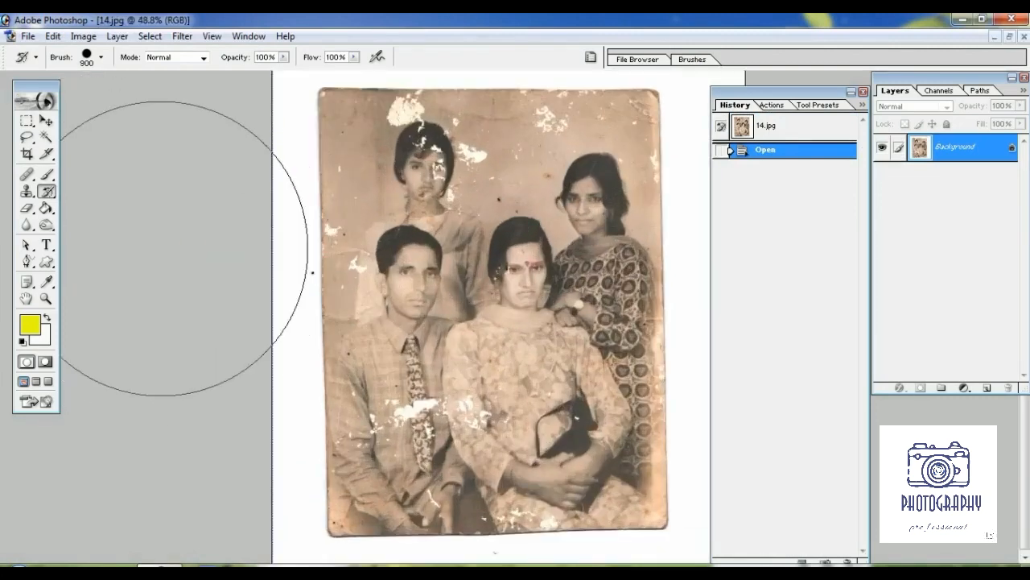
left_click(30, 324)
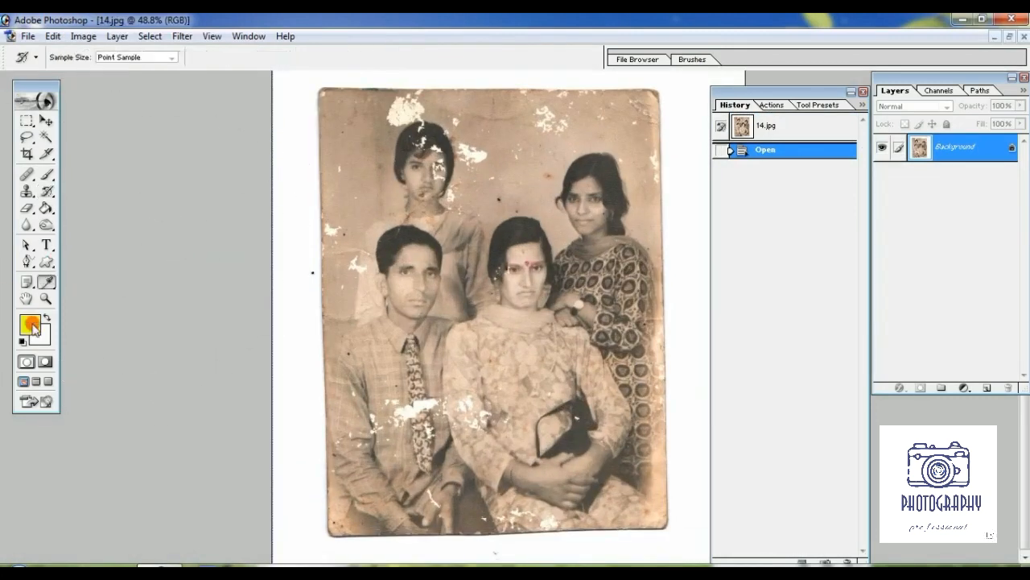
left_click(659, 424)
left_click(796, 222)
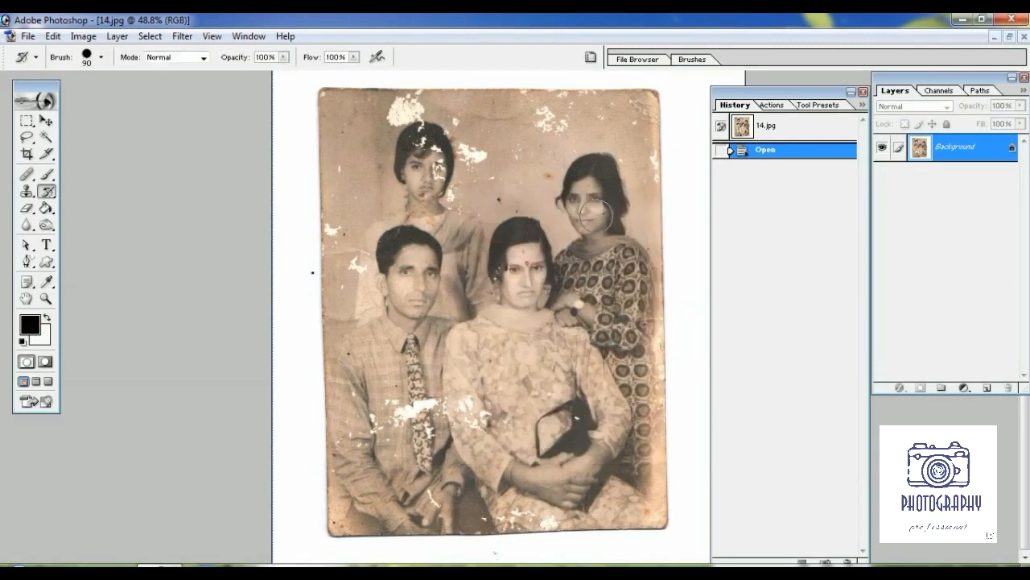
Move the History palette off the photo and over the Layers palette to clear the enlarged damaged area.
left_click(405, 221, "alt")
scroll(399, 212, "up", 8)
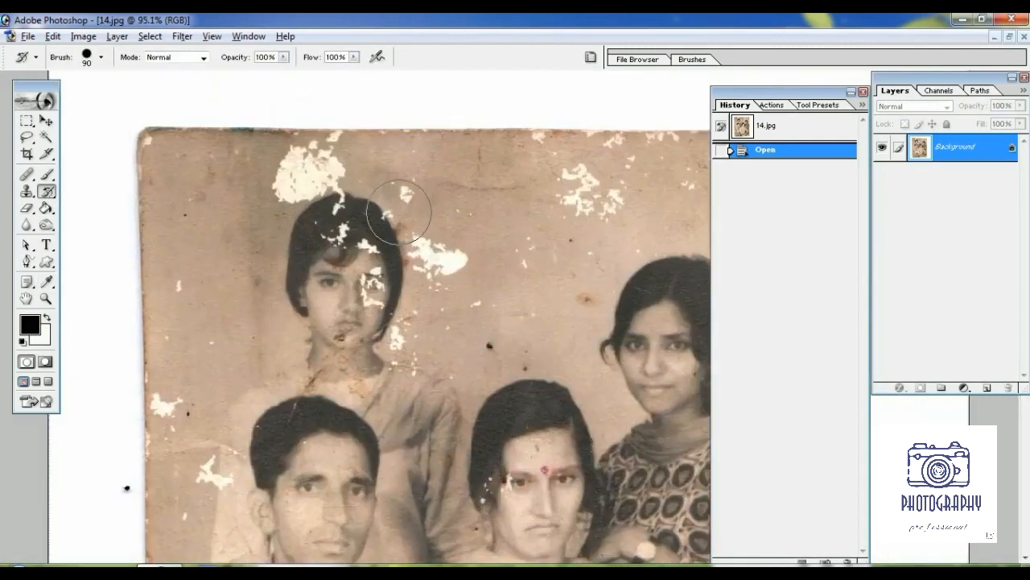
left_click_drag(399, 211, 372, 211)
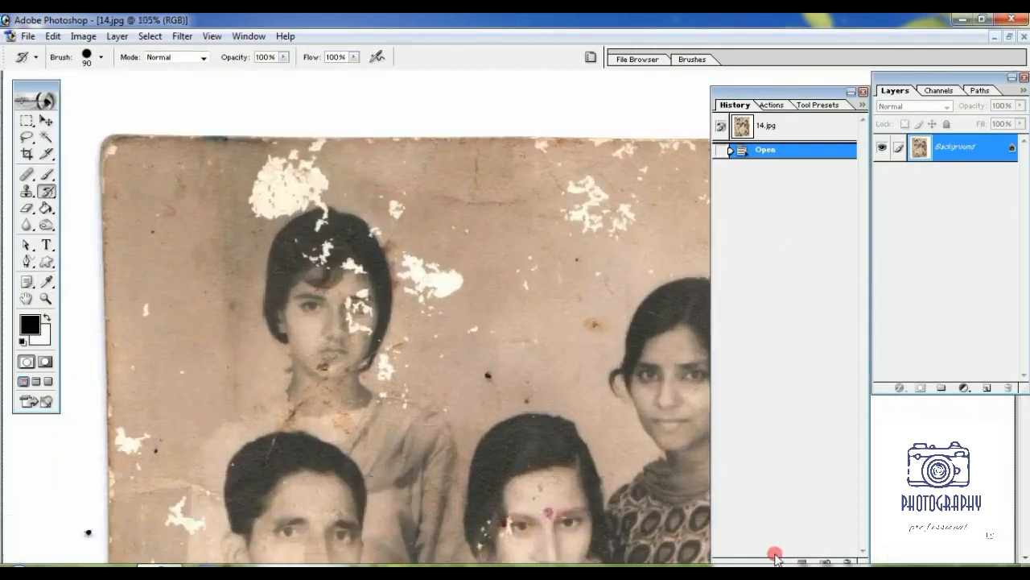
left_click_drag(736, 104, 907, 105)
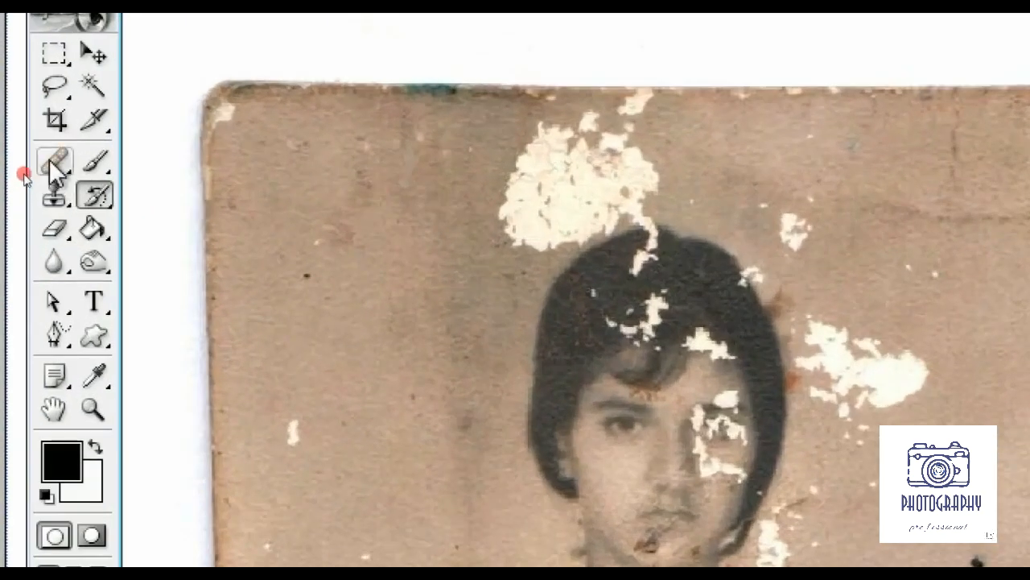
Choose the Healing Brush, reduce its size to 20 and try to paint on the photo without a defined source point.
mouse_move(49, 158)
left_mouse_down()
mouse_move(209, 166)
mouse_move(204, 193)
mouse_move(26, 203)
mouse_move(135, 159)
mouse_move(142, 198)
mouse_move(50, 185)
mouse_move(51, 165)
mouse_move(158, 193)
mouse_move(65, 207)
mouse_move(176, 162)
mouse_move(127, 162)
mouse_move(164, 195)
mouse_move(46, 202)
mouse_move(120, 161)
mouse_move(174, 160)
left_mouse_up()
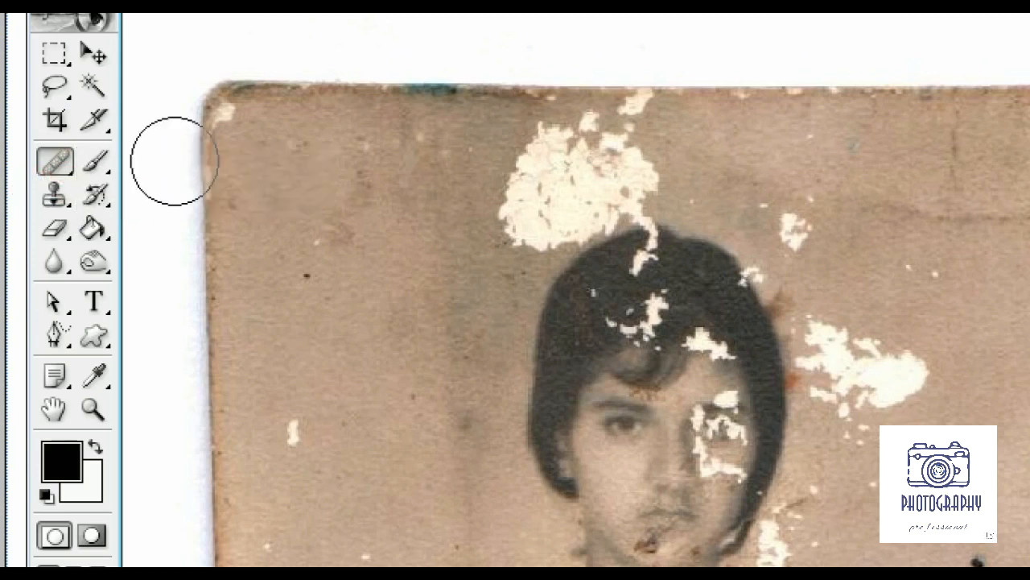
key("bracketleft")
key("bracketleft")
key("bracketleft")
key("bracketleft")
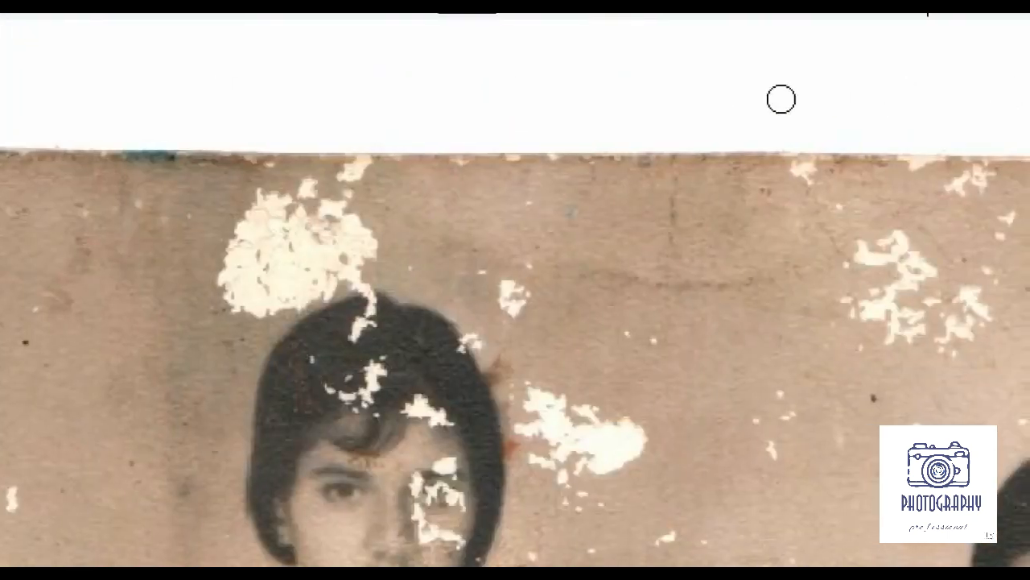
left_click(540, 104)
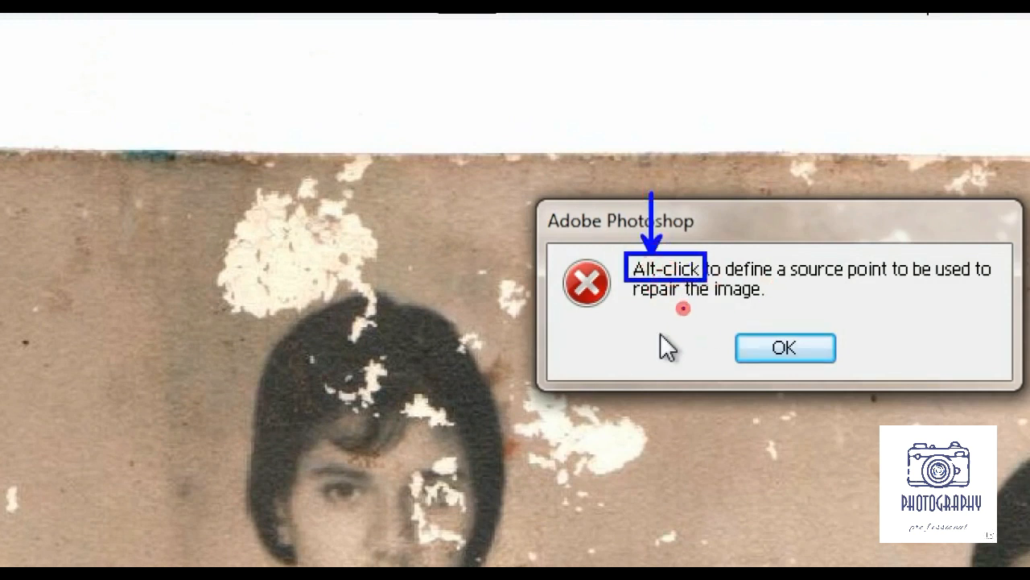
left_click(817, 358)
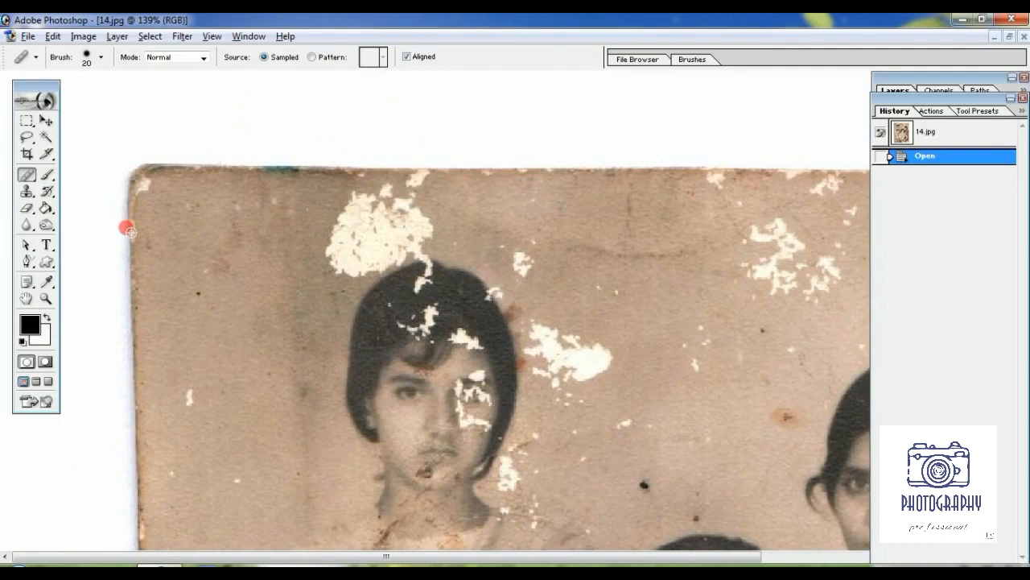
Heal the large white damaged patch in the background beside the standing short-haired child's head with the Healing Brush, using sampled clean background.
scroll(131, 232, "up", 1)
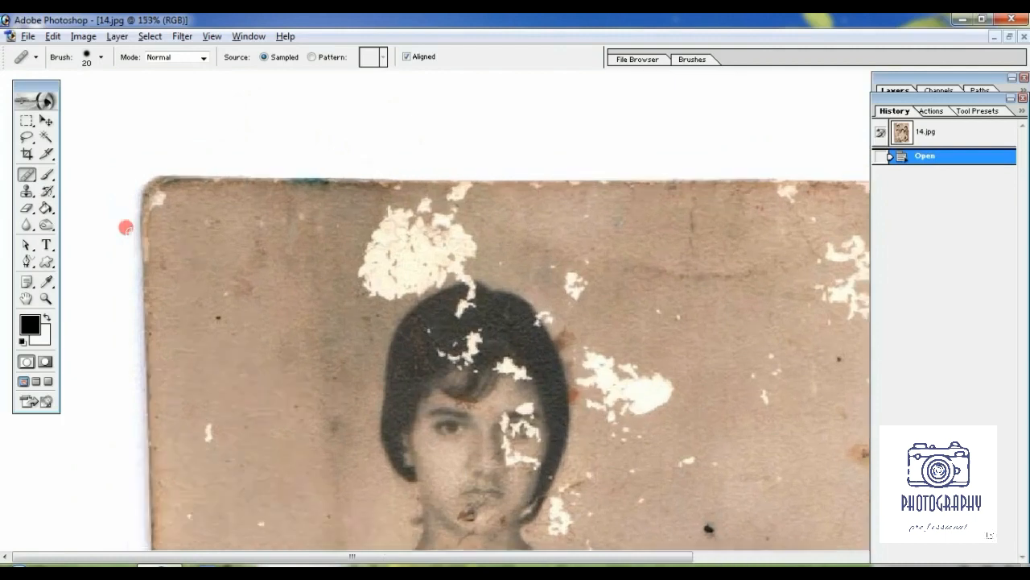
mouse_move(631, 235)
left_mouse_down()
mouse_move(369, 132)
mouse_move(349, 99)
mouse_move(353, 138)
left_mouse_up()
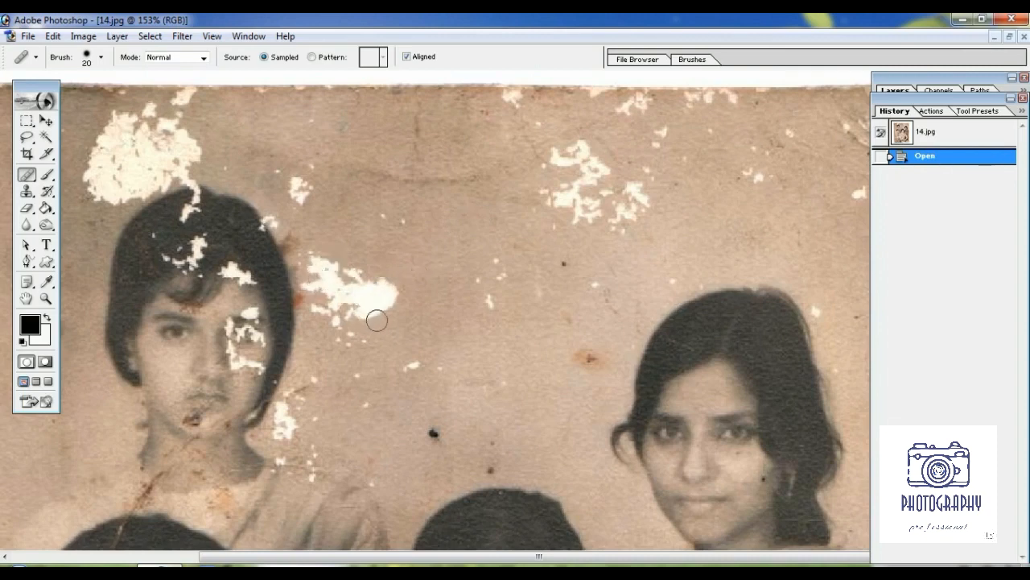
mouse_move(412, 302)
left_mouse_down()
mouse_move(376, 271)
mouse_move(379, 311)
mouse_move(351, 275)
mouse_move(352, 327)
mouse_move(334, 249)
mouse_move(335, 328)
mouse_move(318, 252)
mouse_move(315, 290)
mouse_move(331, 317)
mouse_move(374, 324)
mouse_move(332, 297)
mouse_move(386, 315)
left_mouse_up()
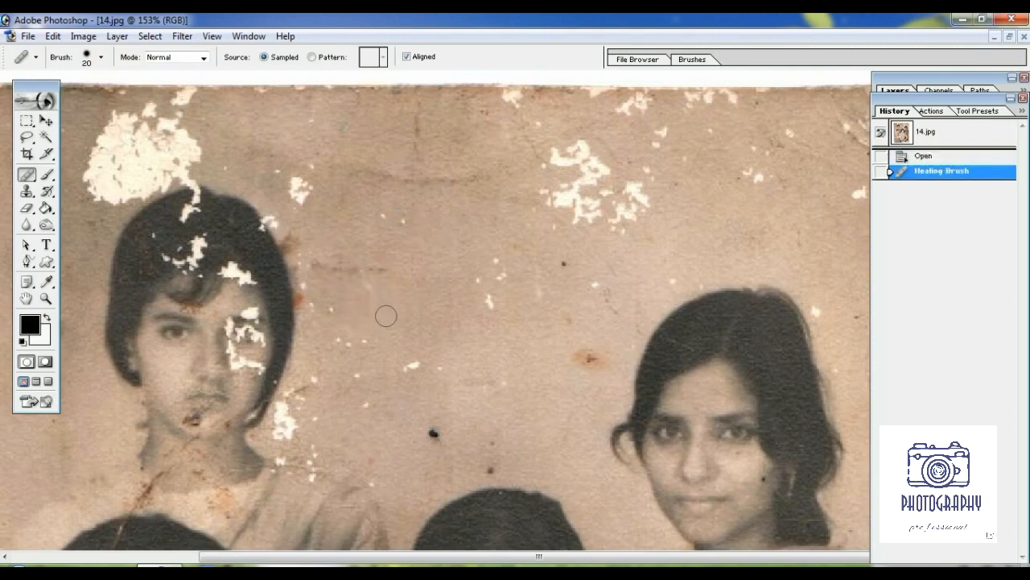
Heal the small white specks in the background between the two heads with the Healing Brush, using sampled clean background.
left_click_drag(399, 218, 374, 212)
left_click(418, 244, "alt")
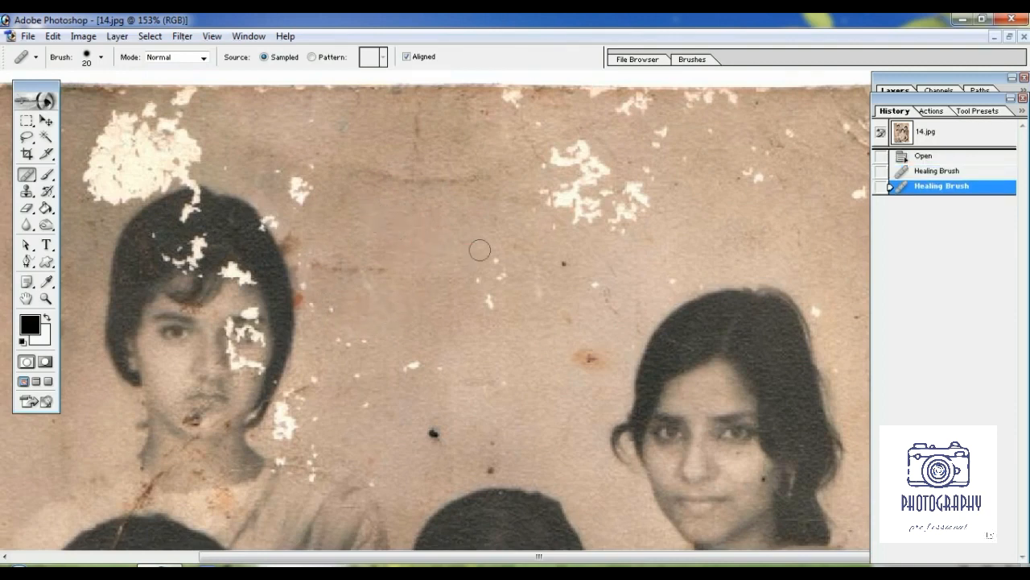
mouse_move(480, 250)
left_mouse_down()
mouse_move(477, 296)
mouse_move(486, 303)
mouse_move(503, 265)
mouse_move(483, 288)
left_mouse_up()
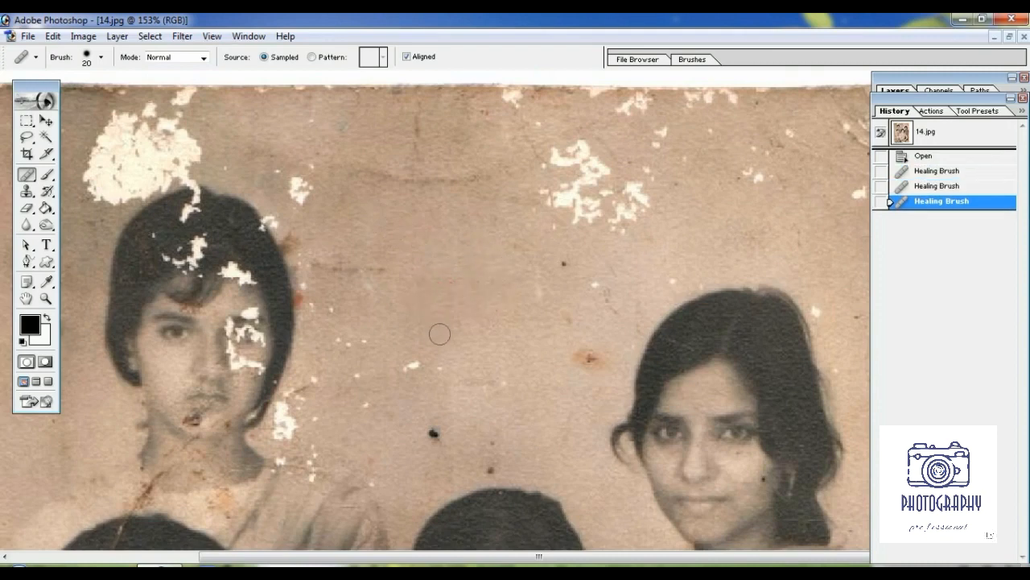
left_click_drag(400, 371, 410, 362)
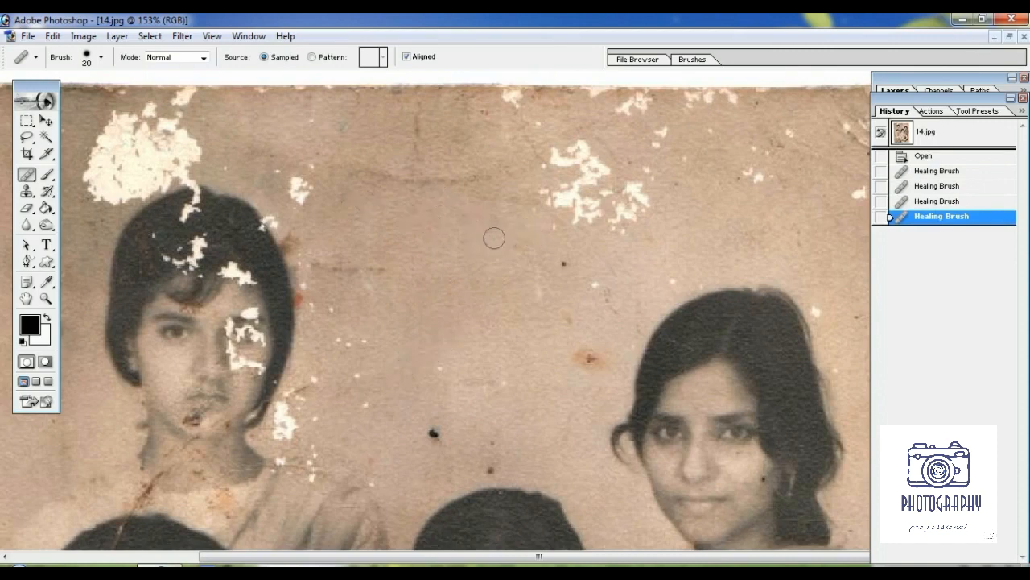
mouse_move(361, 179)
left_mouse_down()
mouse_move(448, 177)
mouse_move(524, 299)
mouse_move(349, 265)
mouse_move(362, 186)
left_mouse_up()
mouse_move(568, 124)
left_mouse_down()
mouse_move(637, 147)
mouse_move(668, 199)
mouse_move(590, 243)
mouse_move(530, 167)
mouse_move(578, 125)
left_mouse_up()
mouse_move(444, 241)
left_mouse_down()
mouse_move(585, 185)
mouse_move(573, 179)
mouse_move(585, 206)
left_mouse_up()
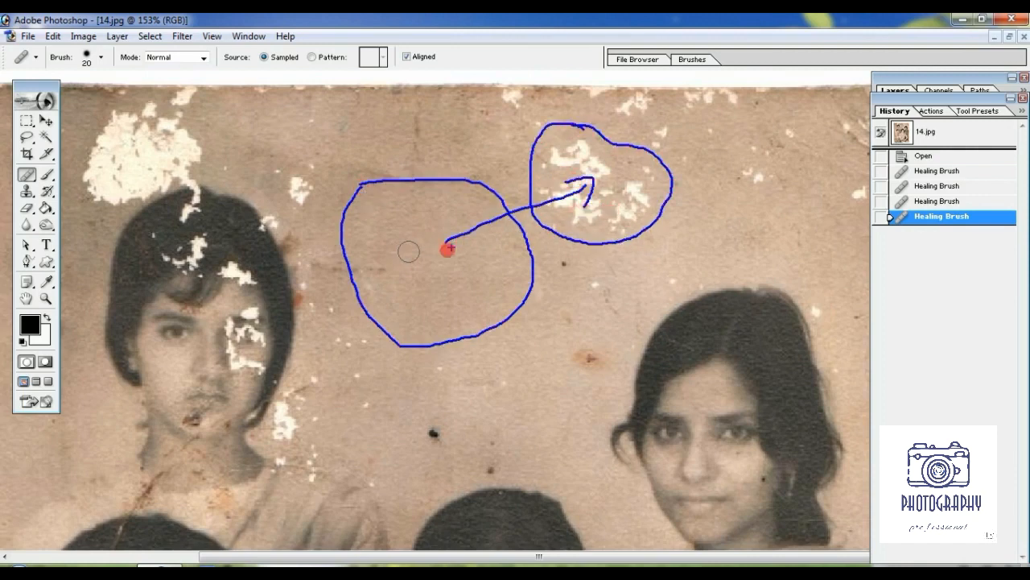
left_click_drag(446, 278, 447, 259)
left_click_drag(439, 271, 456, 264)
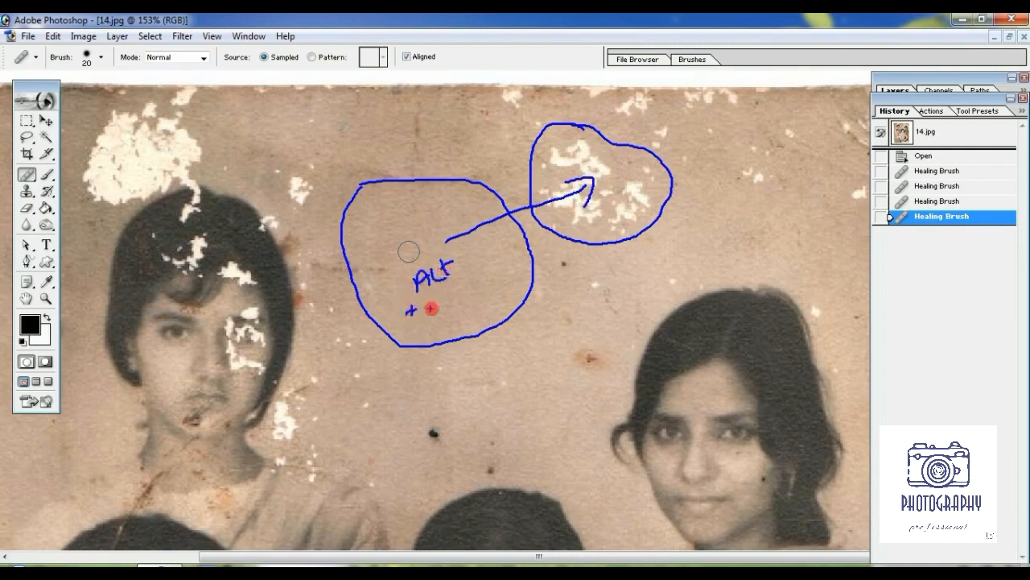
left_click_drag(440, 303, 440, 315)
mouse_move(453, 312)
left_mouse_down()
mouse_move(463, 290)
mouse_move(491, 301)
left_mouse_up()
left_click_drag(499, 274, 500, 301)
left_click_drag(498, 291, 509, 281)
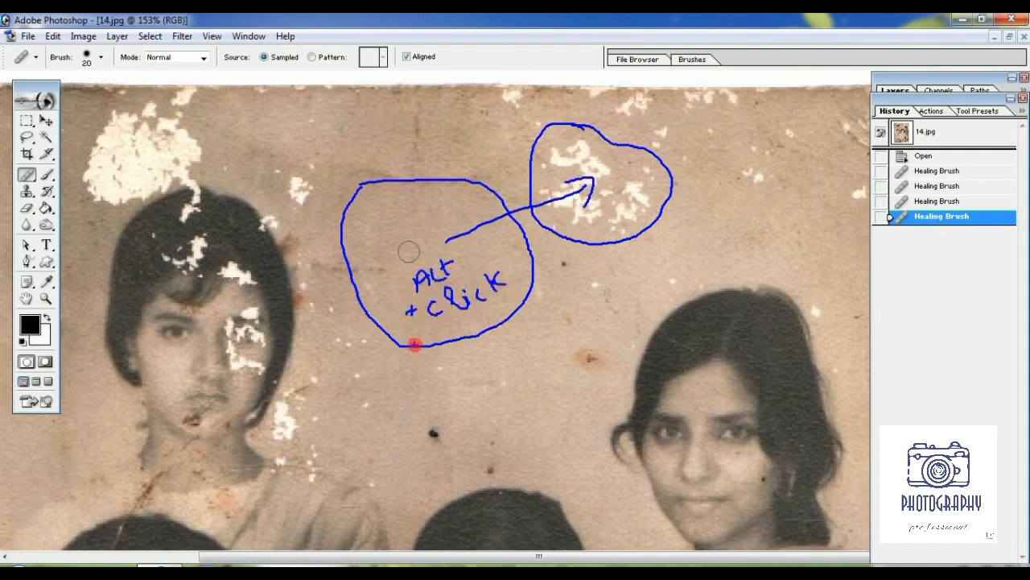
mouse_move(604, 215)
left_mouse_down()
mouse_move(625, 211)
mouse_move(636, 176)
left_mouse_up()
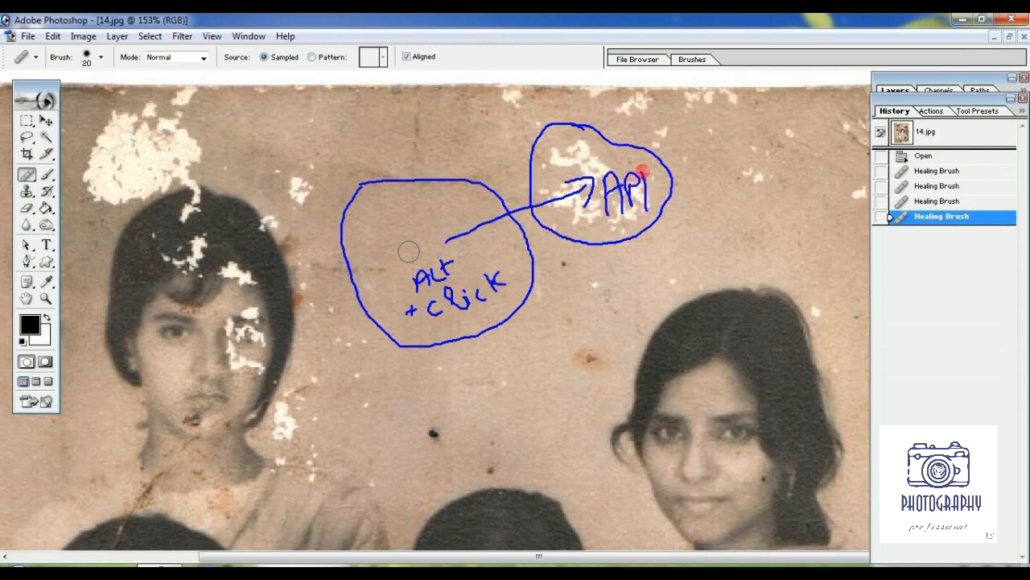
mouse_move(649, 210)
left_mouse_down()
mouse_move(658, 182)
mouse_move(674, 190)
mouse_move(689, 228)
left_mouse_up()
left_click_drag(613, 225, 732, 201)
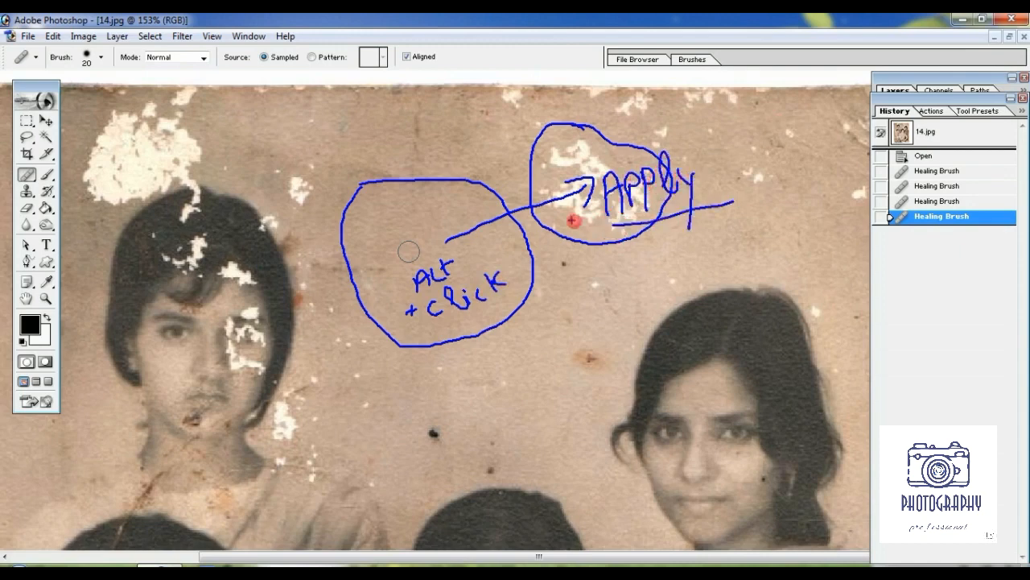
key("Escape")
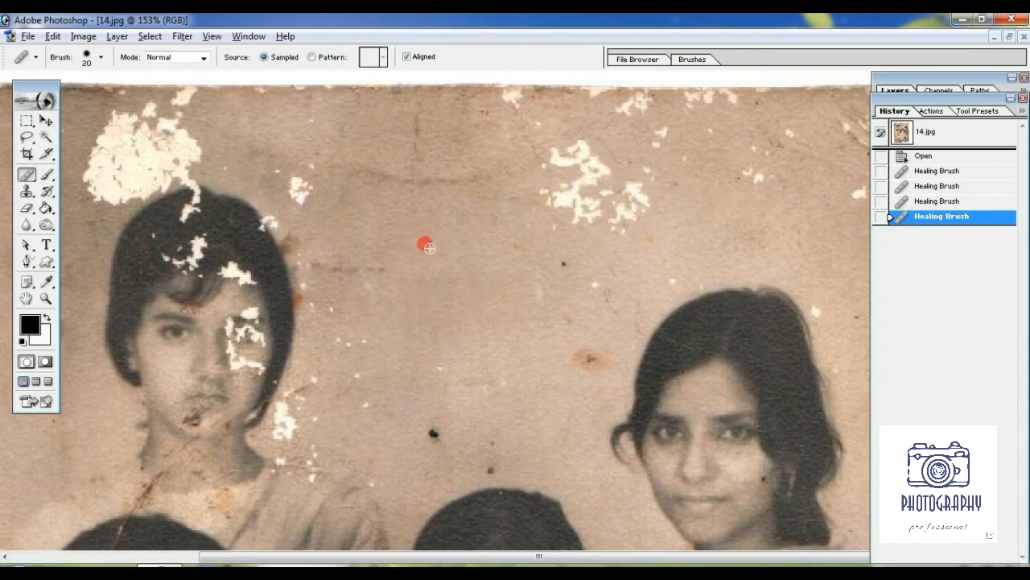
Heal the large white patch in the upper background between the two heads, painting sampled clean background over all of it.
mouse_move(544, 193)
left_mouse_down()
mouse_move(581, 226)
mouse_move(552, 180)
mouse_move(596, 217)
mouse_move(550, 156)
mouse_move(549, 171)
mouse_move(583, 155)
mouse_move(599, 200)
mouse_move(577, 162)
mouse_move(588, 149)
mouse_move(605, 200)
mouse_move(625, 212)
mouse_move(641, 181)
mouse_move(642, 212)
mouse_move(620, 232)
mouse_move(613, 164)
mouse_move(619, 228)
mouse_move(553, 229)
mouse_move(549, 201)
left_mouse_up()
left_click_drag(404, 233, 456, 276)
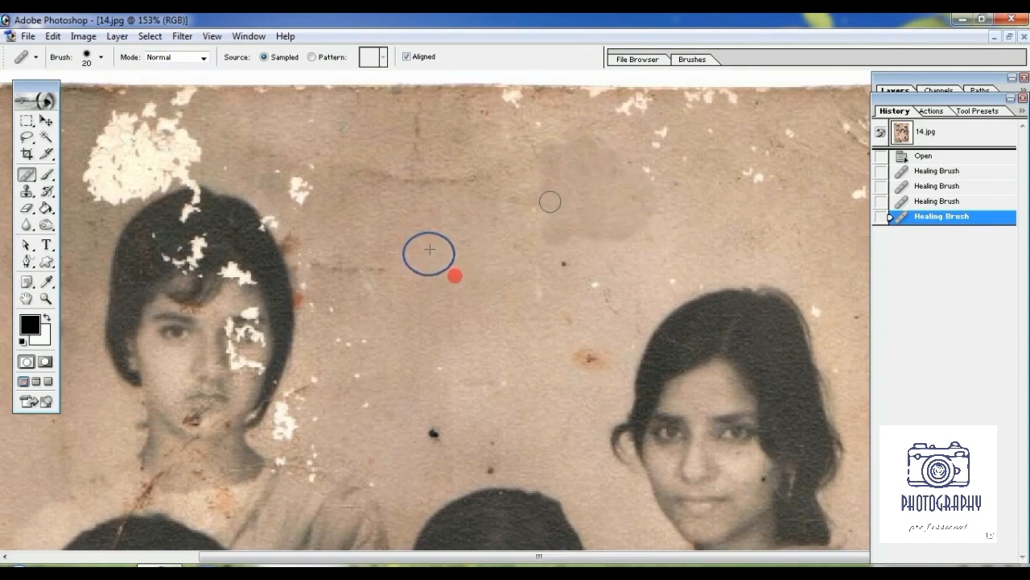
mouse_move(382, 205)
left_mouse_down()
mouse_move(453, 189)
mouse_move(503, 227)
mouse_move(496, 299)
mouse_move(403, 322)
mouse_move(386, 199)
left_mouse_up()
mouse_move(535, 165)
left_mouse_down()
mouse_move(551, 144)
mouse_move(628, 142)
mouse_move(658, 220)
mouse_move(547, 252)
mouse_move(531, 155)
left_mouse_up()
mouse_move(487, 230)
left_mouse_down()
mouse_move(555, 185)
mouse_move(567, 205)
left_mouse_up()
mouse_move(581, 161)
left_mouse_down()
mouse_move(587, 193)
mouse_move(588, 179)
mouse_move(618, 193)
left_mouse_up()
left_click_drag(622, 150, 619, 193)
left_click_drag(613, 166, 636, 160)
left_click_drag(581, 211, 625, 193)
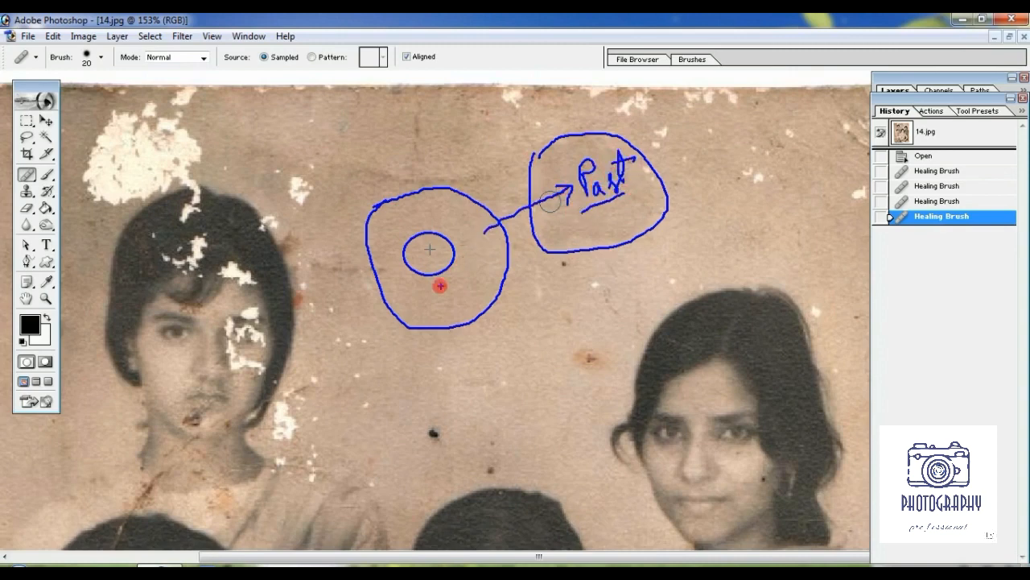
left_click_drag(439, 288, 573, 221)
left_click_drag(455, 211, 538, 167)
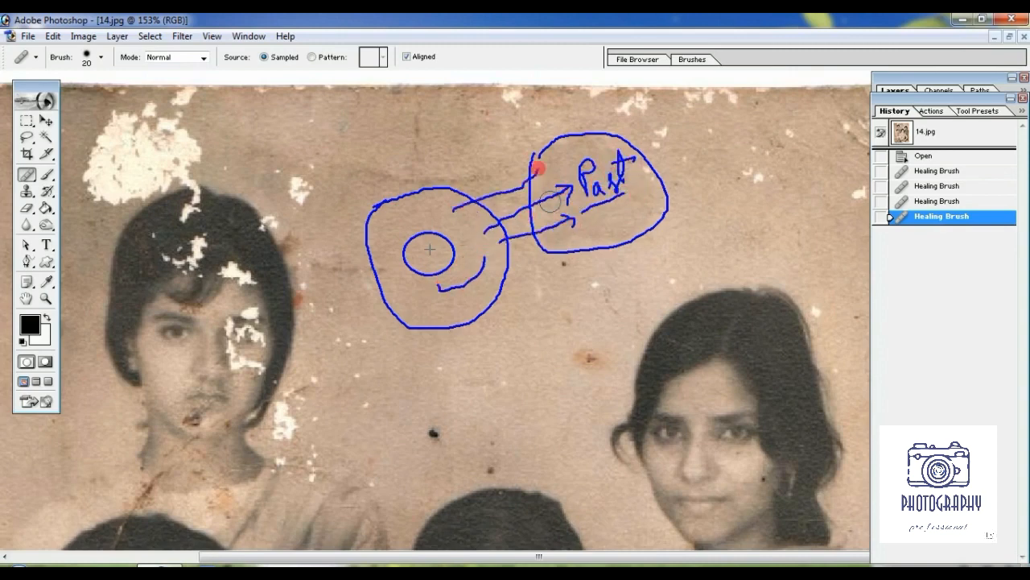
key("Escape")
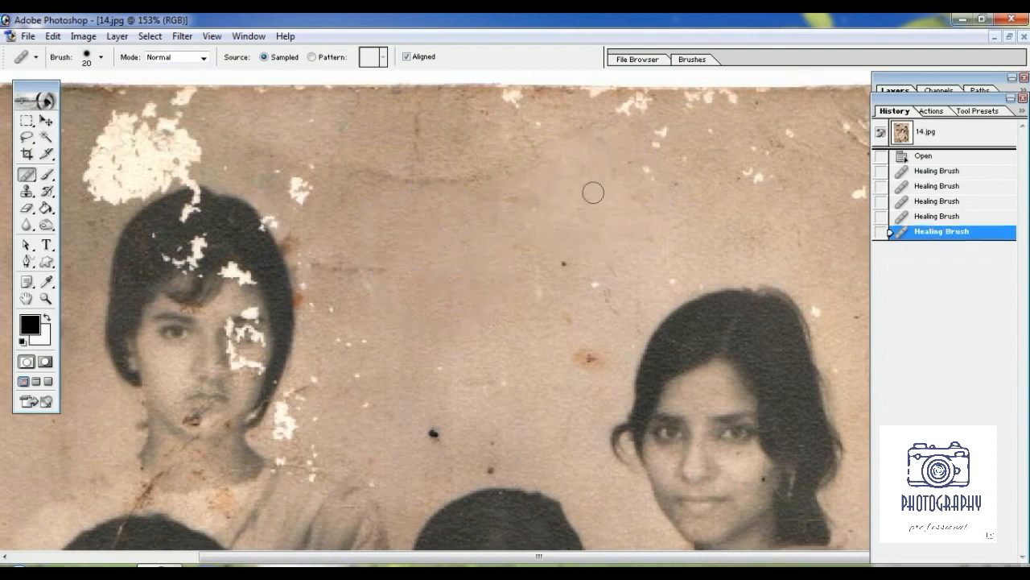
Heal the small white spots in the background above the long-haired girl's head.
left_click(650, 170)
left_click(649, 121)
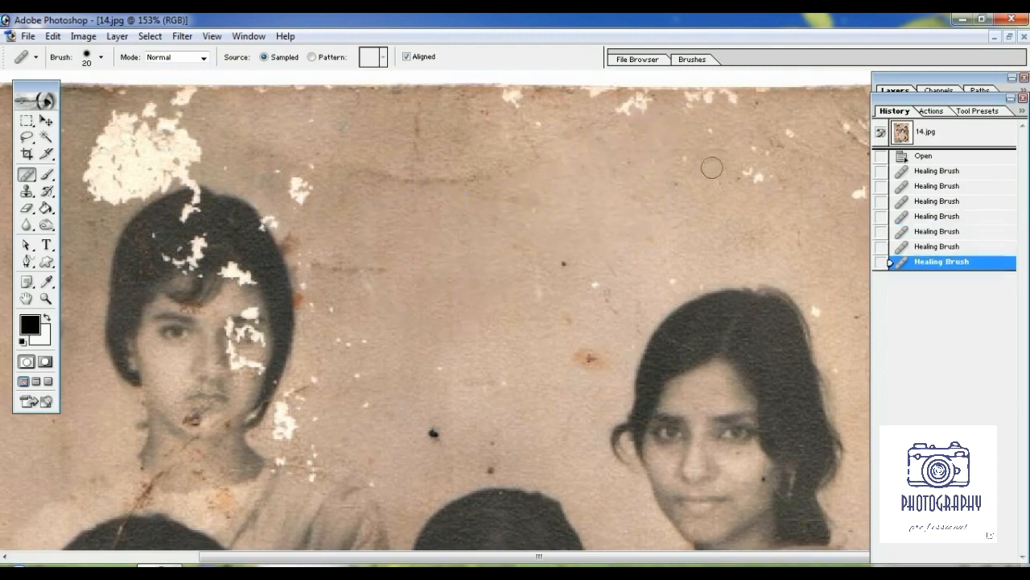
left_click(745, 173)
left_click(744, 144)
left_click(702, 130)
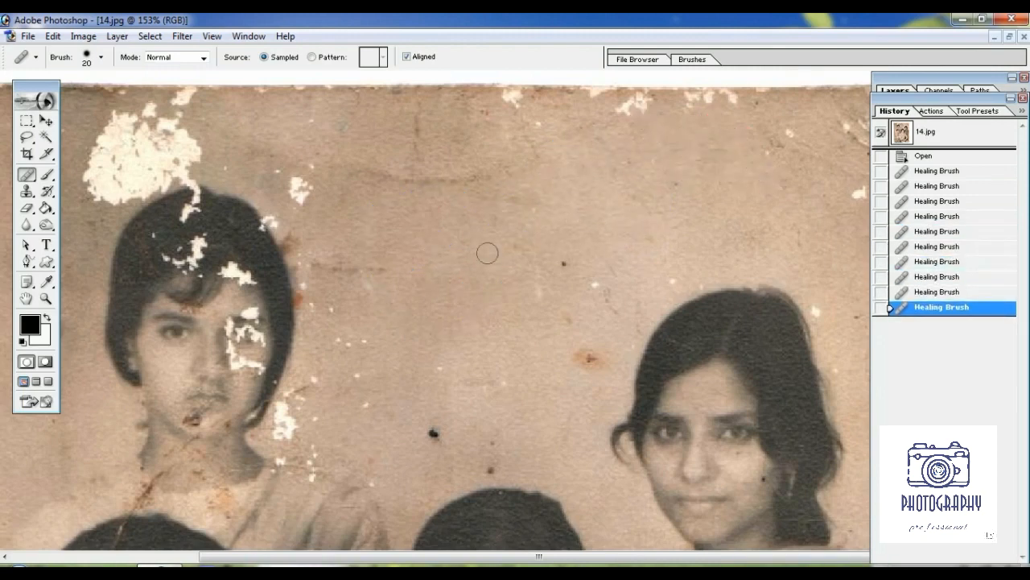
Try to heal the damage along the edge of the short-haired child's hair with the Healing Brush, then undo the stroke.
mouse_move(246, 224)
left_mouse_down()
mouse_move(302, 221)
mouse_move(322, 288)
mouse_move(290, 348)
left_mouse_up()
mouse_move(278, 218)
left_mouse_down()
mouse_move(302, 286)
mouse_move(301, 371)
mouse_move(314, 358)
mouse_move(302, 245)
mouse_move(384, 263)
mouse_move(339, 348)
mouse_move(336, 262)
mouse_move(346, 247)
mouse_move(357, 354)
mouse_move(345, 224)
mouse_move(380, 346)
mouse_move(351, 201)
left_mouse_up()
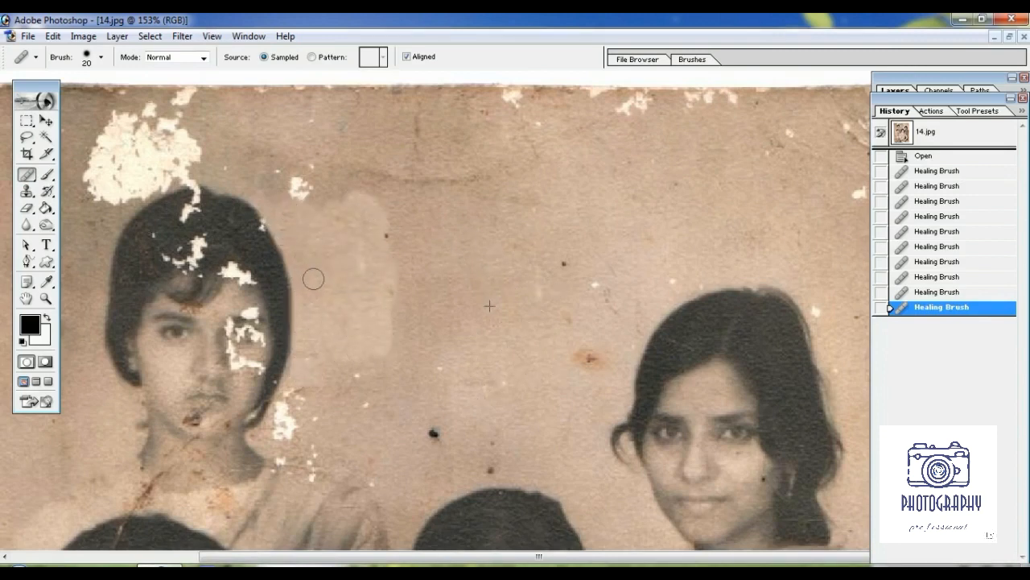
mouse_move(313, 278)
left_mouse_down()
mouse_move(329, 235)
mouse_move(351, 281)
mouse_move(354, 243)
mouse_move(356, 275)
left_mouse_up()
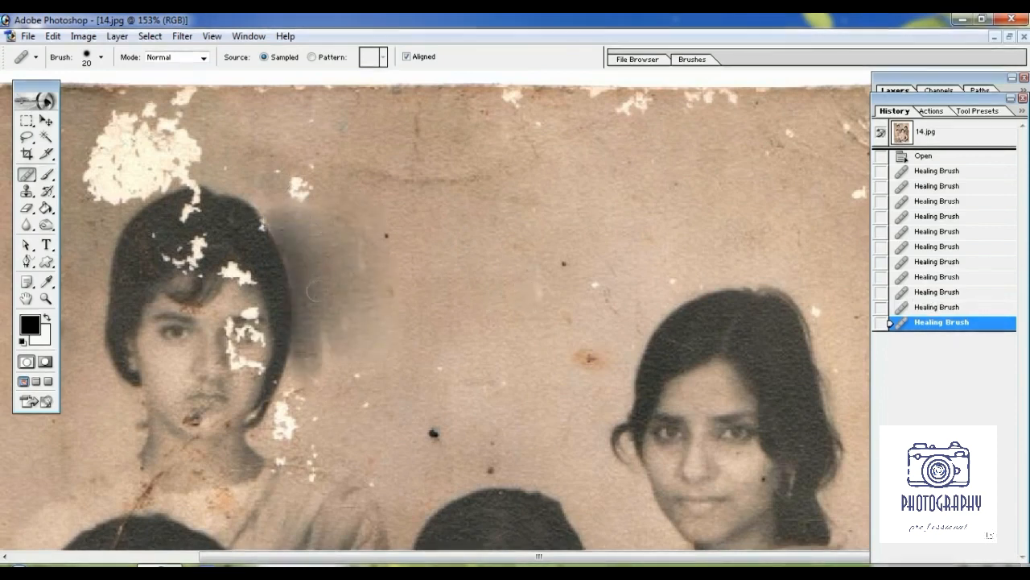
left_click(269, 270, "alt")
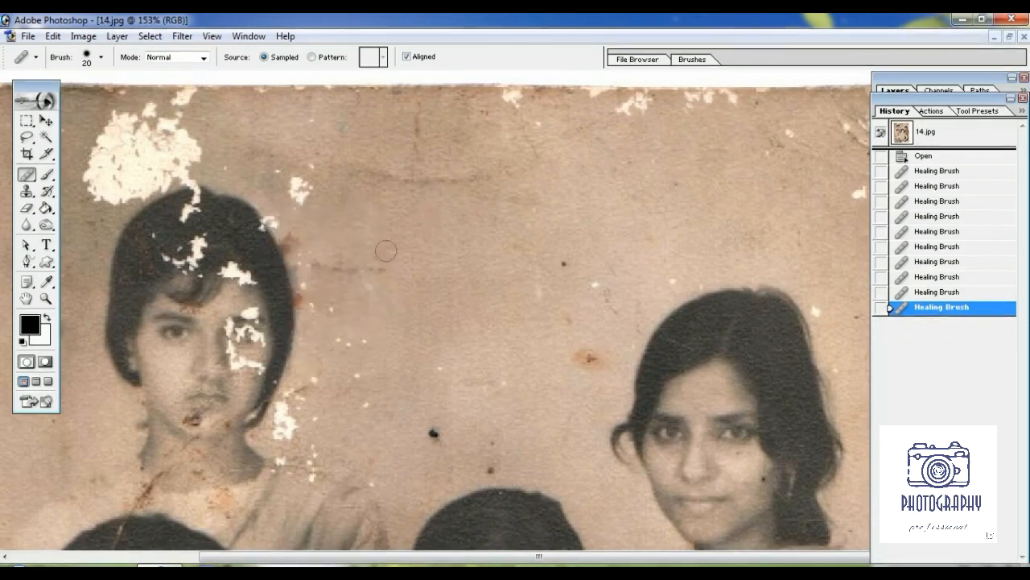
Cover the white and brown damage beside the short-haired child's hair with sampled clean background, using the Clone Stamp at size 30.
left_click(24, 192)
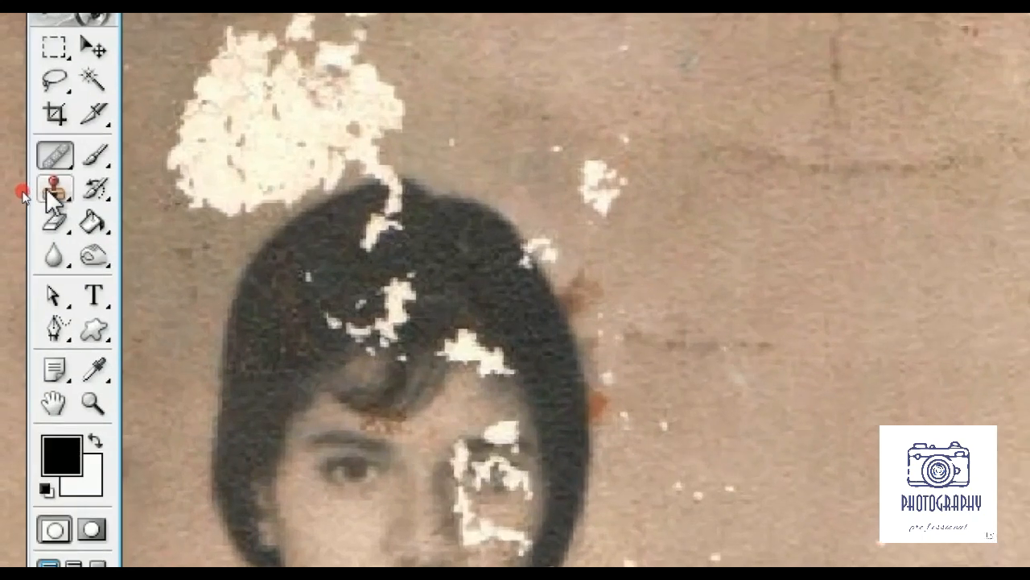
left_click(48, 190)
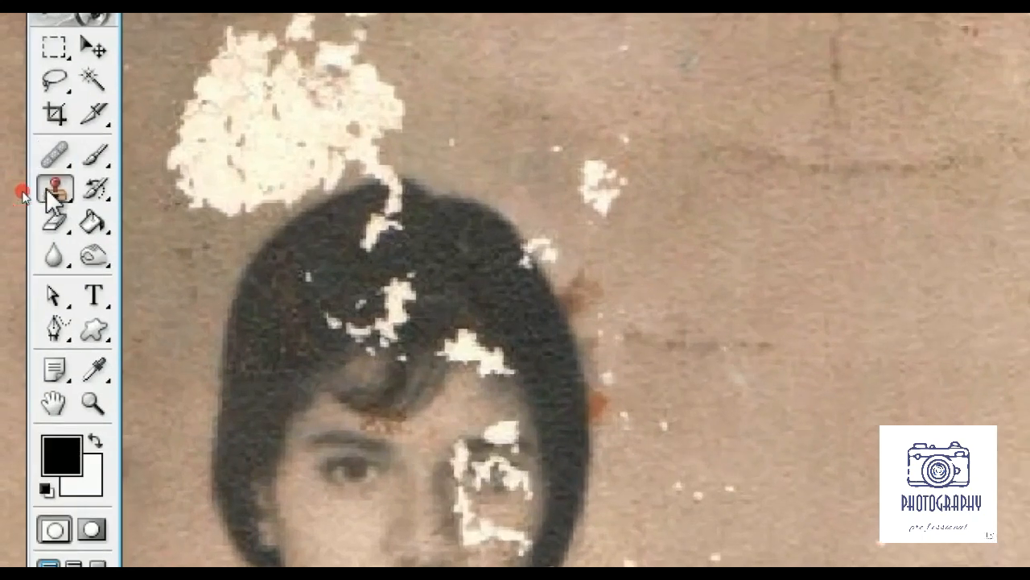
right_click(48, 190)
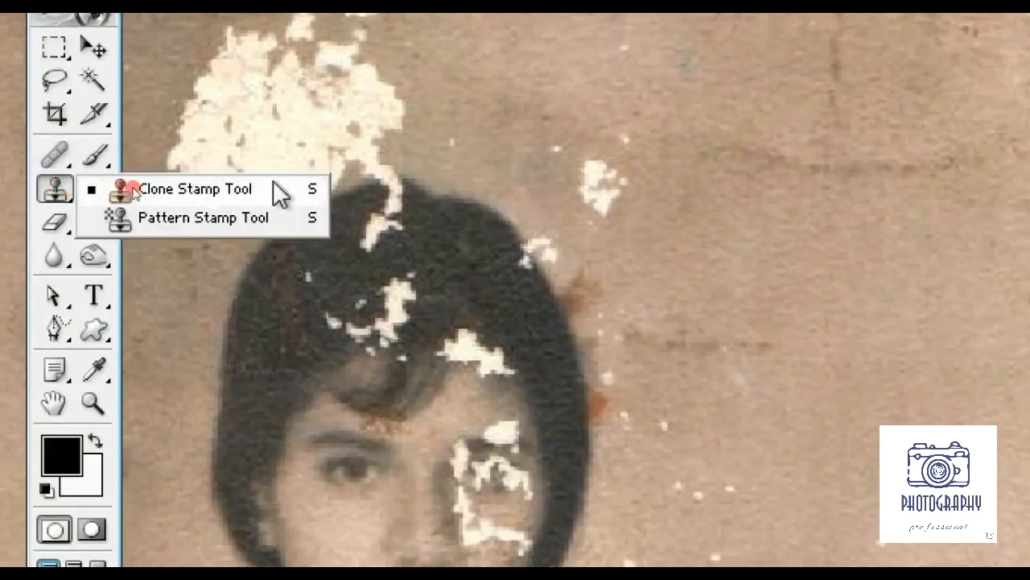
left_click(187, 188)
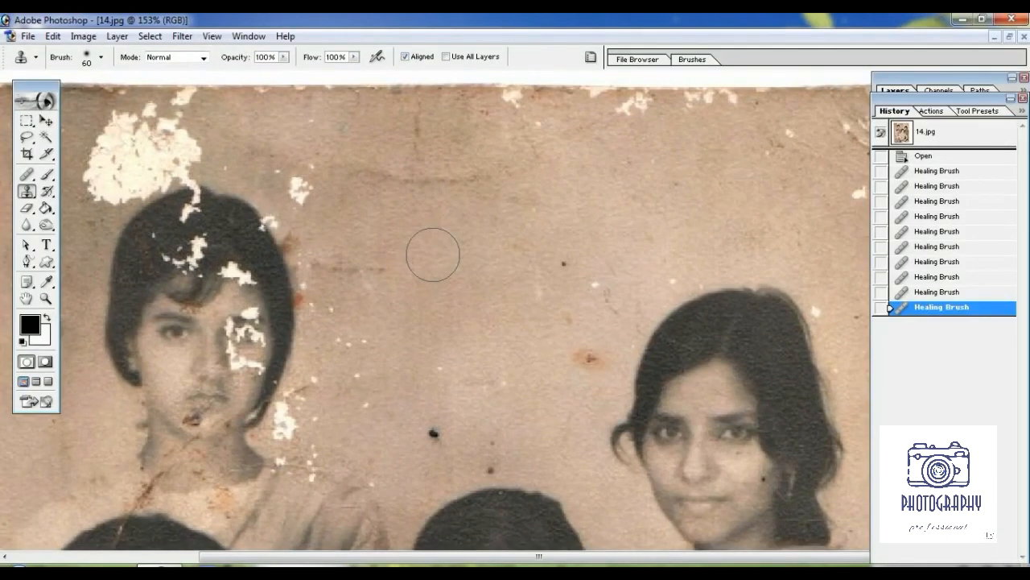
key("bracketleft")
key("bracketleft")
key("bracketleft")
left_click(433, 253, "alt")
mouse_move(296, 254)
left_mouse_down()
mouse_move(289, 242)
mouse_move(304, 264)
mouse_move(307, 362)
mouse_move(316, 371)
mouse_move(333, 305)
mouse_move(356, 345)
mouse_move(361, 407)
mouse_move(297, 205)
mouse_move(299, 181)
mouse_move(298, 212)
mouse_move(282, 221)
mouse_move(271, 211)
mouse_move(292, 233)
mouse_move(322, 324)
left_mouse_up()
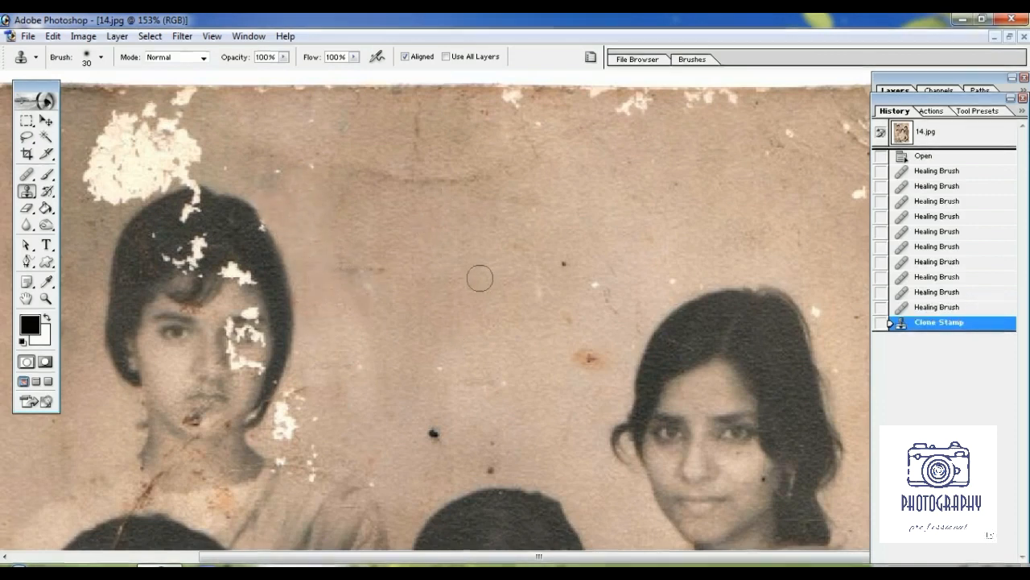
Clone clean background over the remaining dark crease and the small white speck beside the short-haired child.
left_click(416, 251, "alt")
left_click_drag(348, 270, 391, 269)
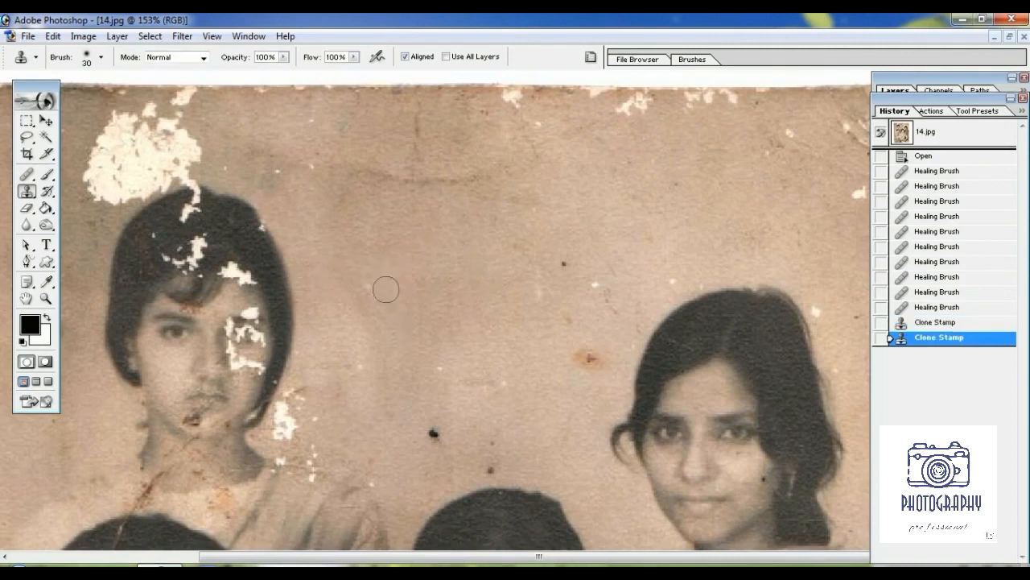
left_click(325, 374)
Bring the photo's upper-right corner into view and switch back to the Healing Brush.
left_click_drag(497, 269, 416, 292)
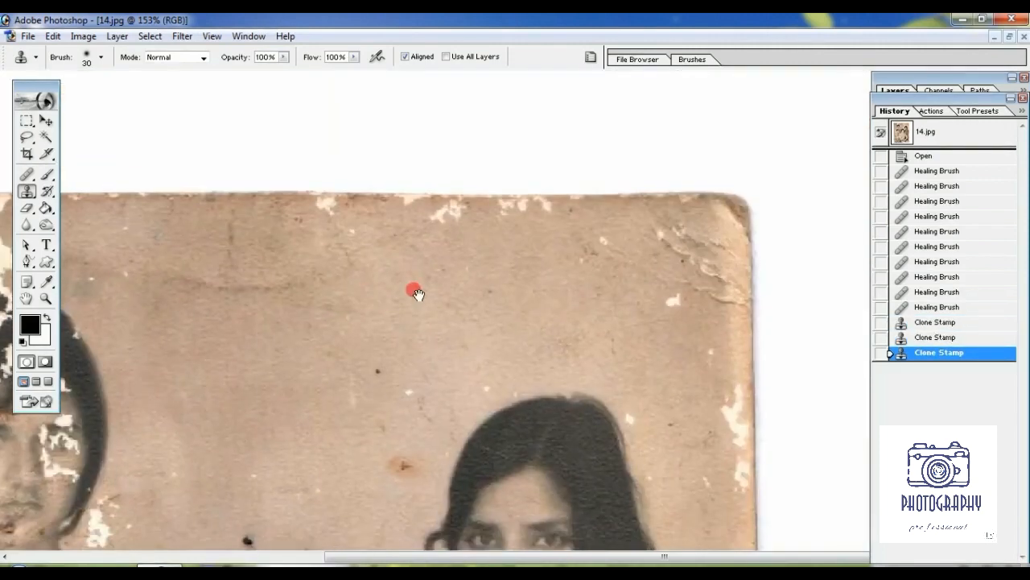
left_click(26, 174)
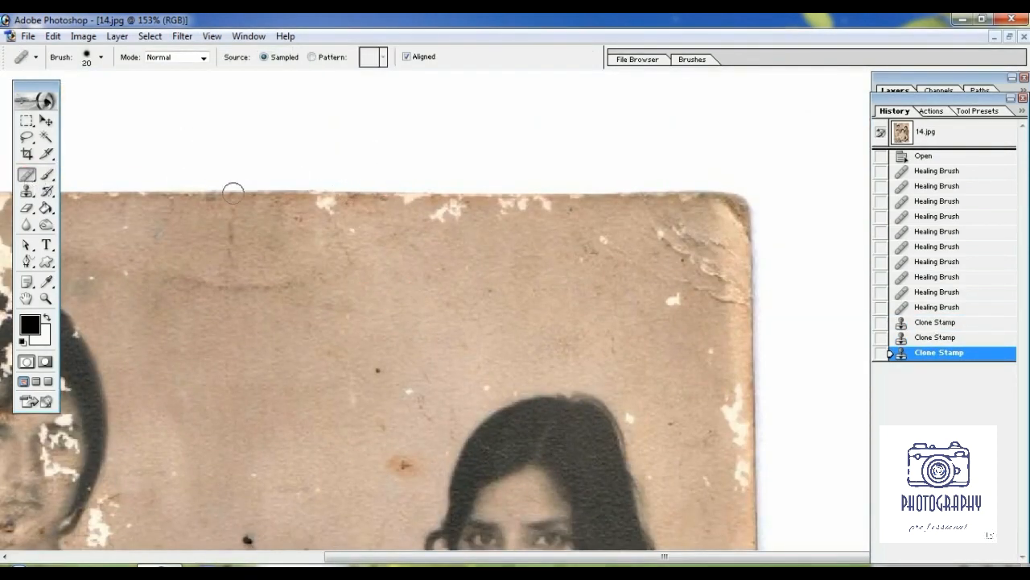
left_click_drag(293, 192, 612, 190)
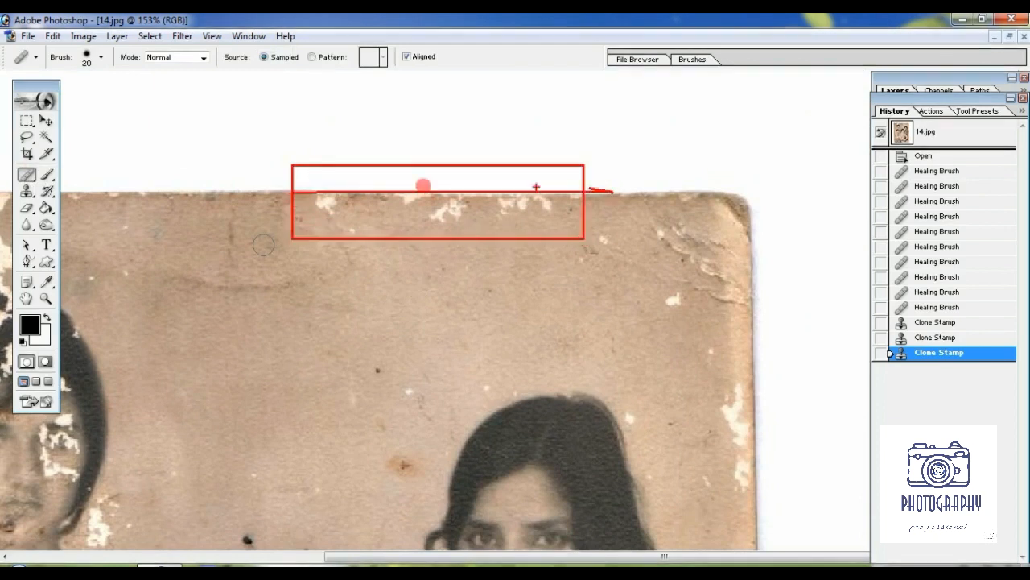
left_click_drag(317, 172, 368, 142)
mouse_move(308, 224)
left_mouse_down()
mouse_move(356, 212)
mouse_move(453, 216)
left_mouse_up()
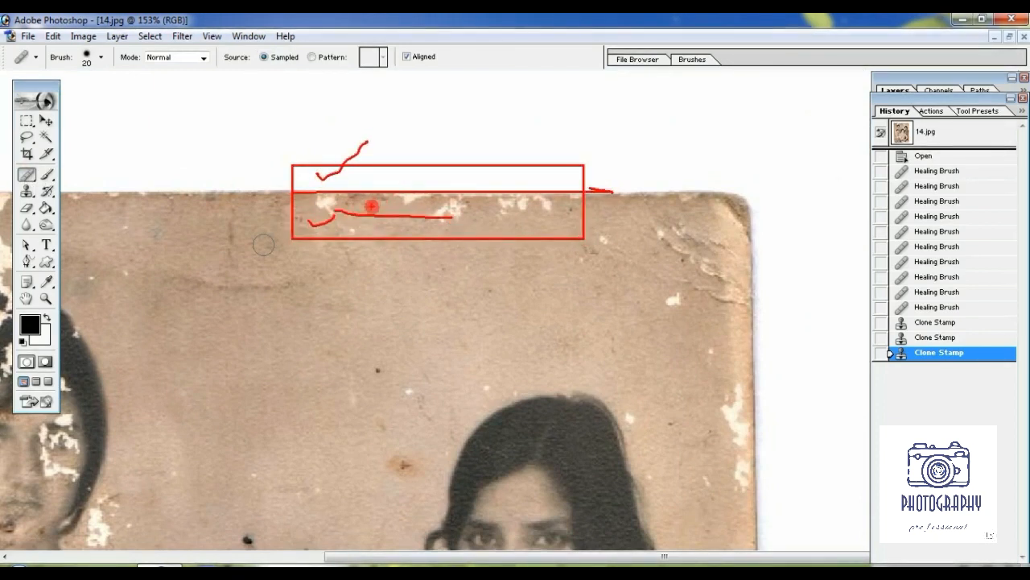
left_click_drag(371, 171, 371, 208)
left_click_drag(425, 179, 425, 208)
mouse_move(464, 179)
left_mouse_down()
mouse_move(464, 198)
mouse_move(491, 208)
left_mouse_up()
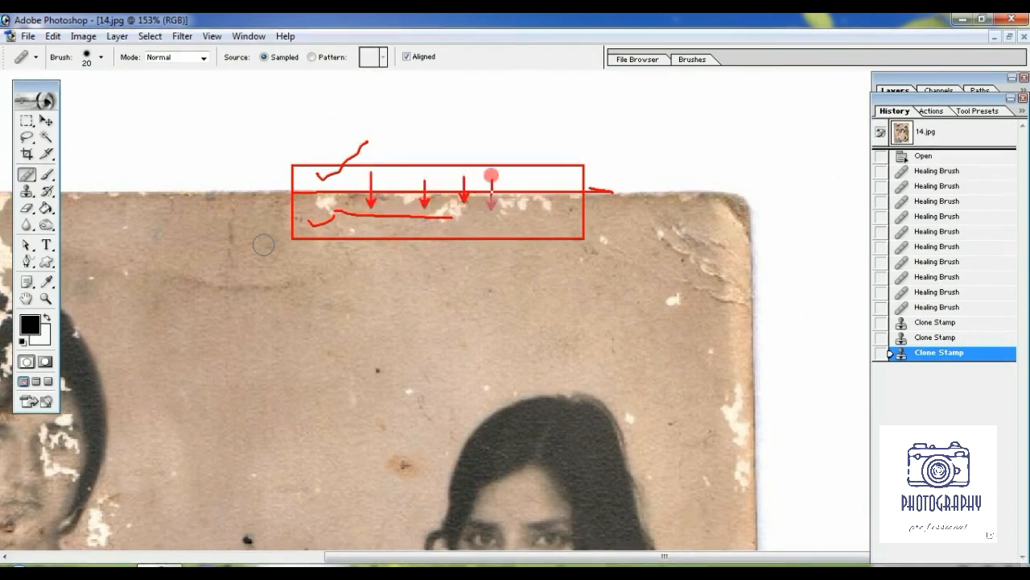
left_click_drag(397, 169, 397, 207)
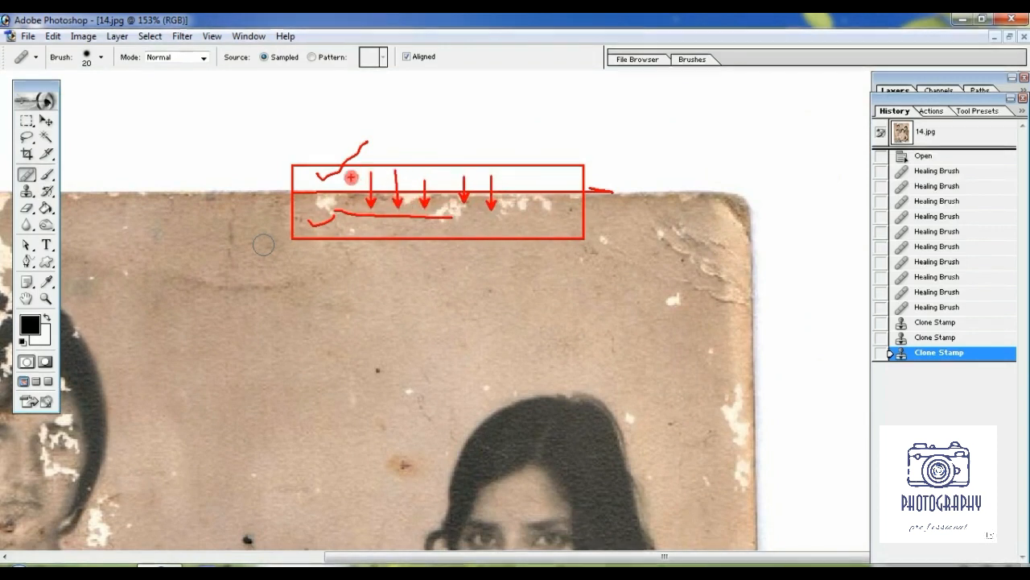
left_click_drag(350, 171, 357, 172)
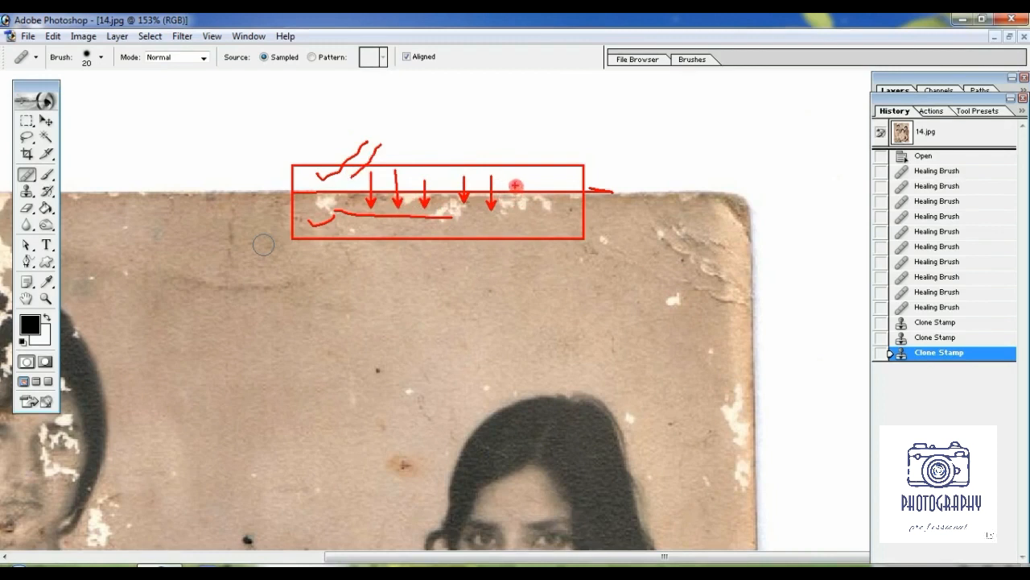
mouse_move(518, 212)
left_mouse_down()
mouse_move(518, 184)
mouse_move(536, 184)
left_mouse_up()
mouse_move(553, 210)
left_mouse_down()
mouse_move(553, 185)
mouse_move(570, 184)
left_mouse_up()
left_click_drag(443, 212, 443, 183)
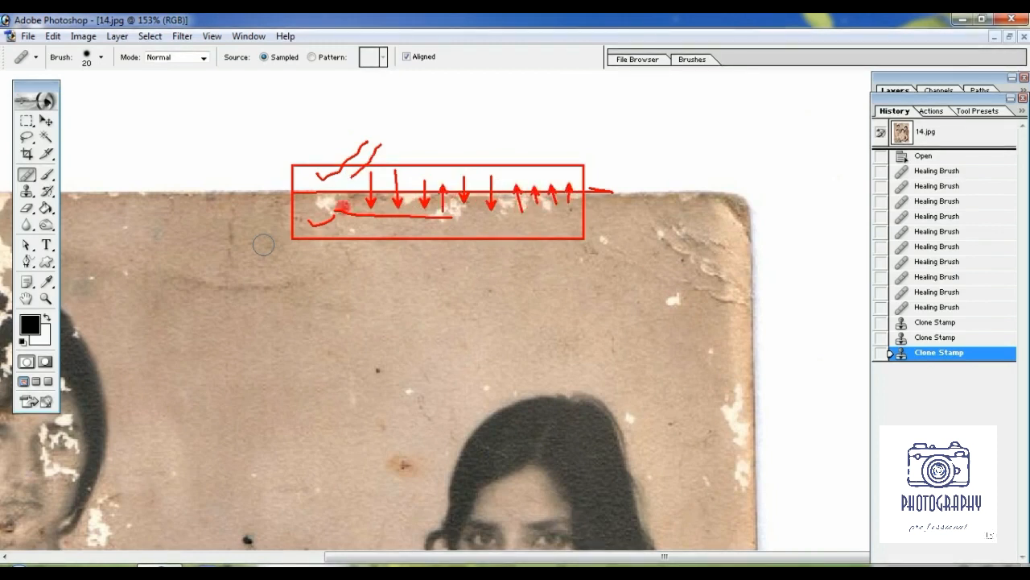
mouse_move(338, 214)
left_mouse_down()
mouse_move(336, 185)
mouse_move(300, 183)
left_mouse_up()
left_click_drag(310, 219, 310, 187)
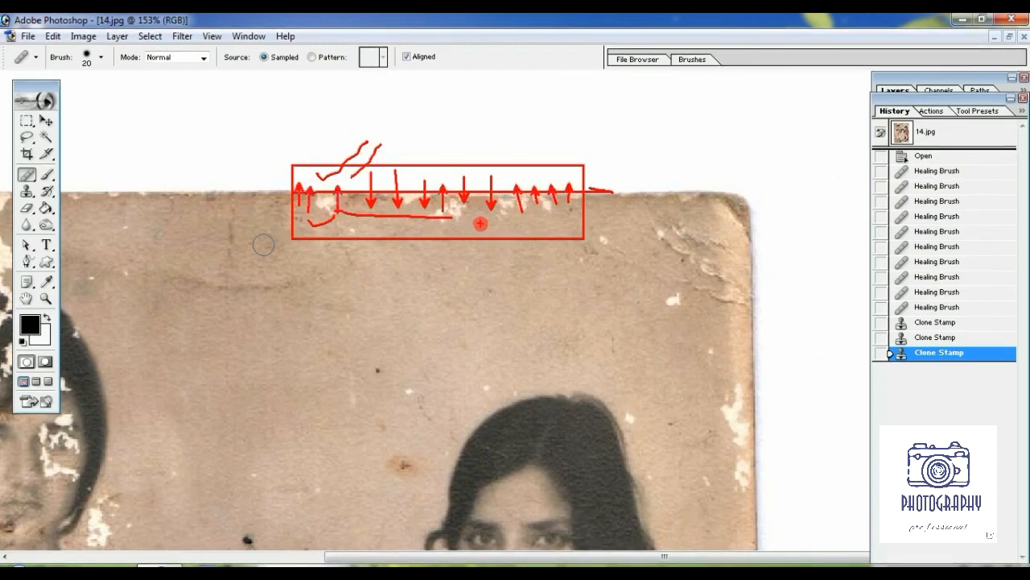
key("Escape")
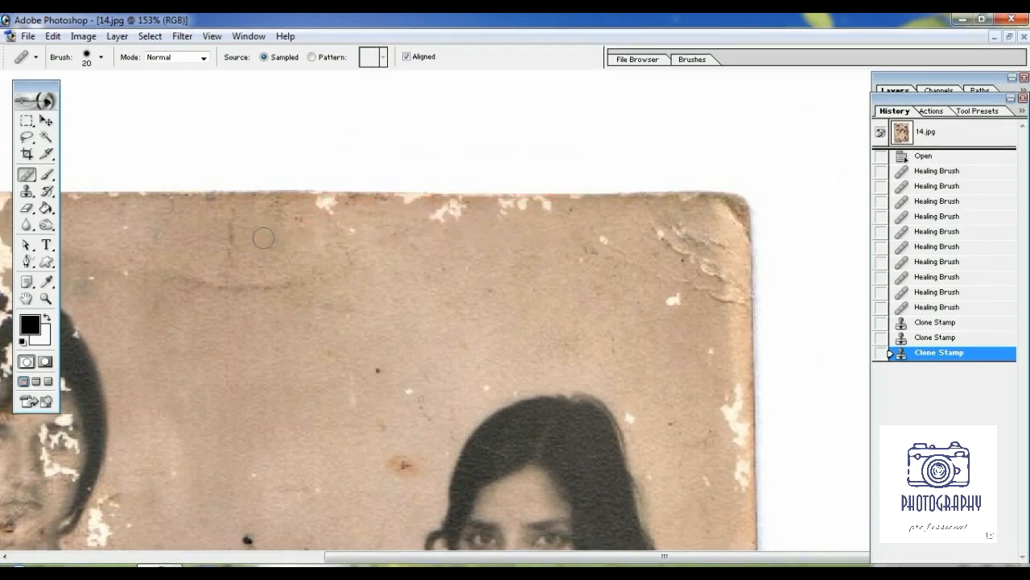
Heal the white patches just inside the photo's top edge with the Healing Brush, sampling the clean background below them.
left_click(329, 260, "alt")
mouse_move(318, 206)
left_mouse_down()
mouse_move(574, 210)
mouse_move(342, 212)
left_mouse_up()
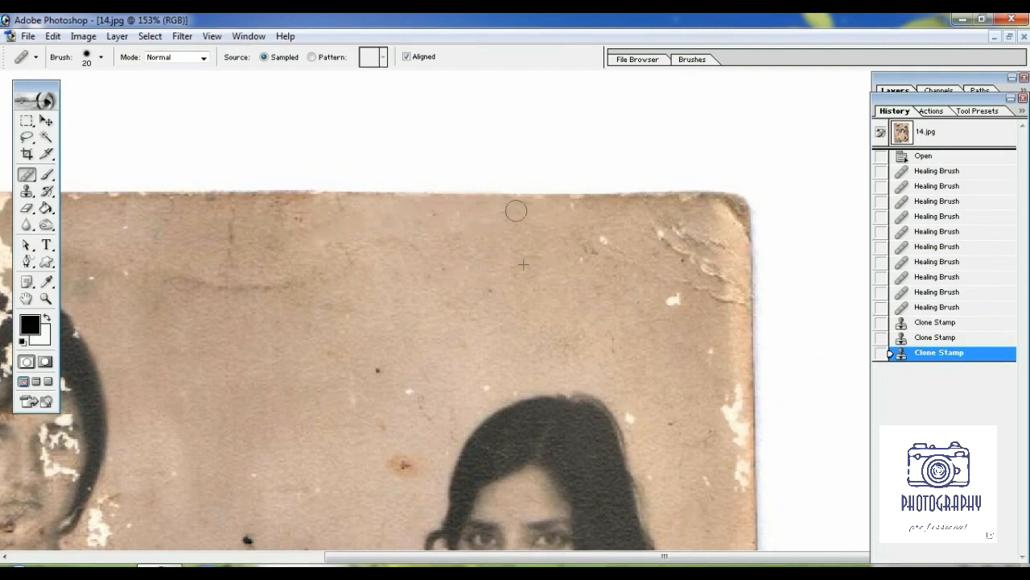
Try the Healing Brush across the photo's top edge and on the white margin above it, undoing each attempt.
mouse_move(572, 207)
left_mouse_down()
mouse_move(700, 203)
mouse_move(261, 207)
mouse_move(629, 203)
mouse_move(485, 237)
left_mouse_up()
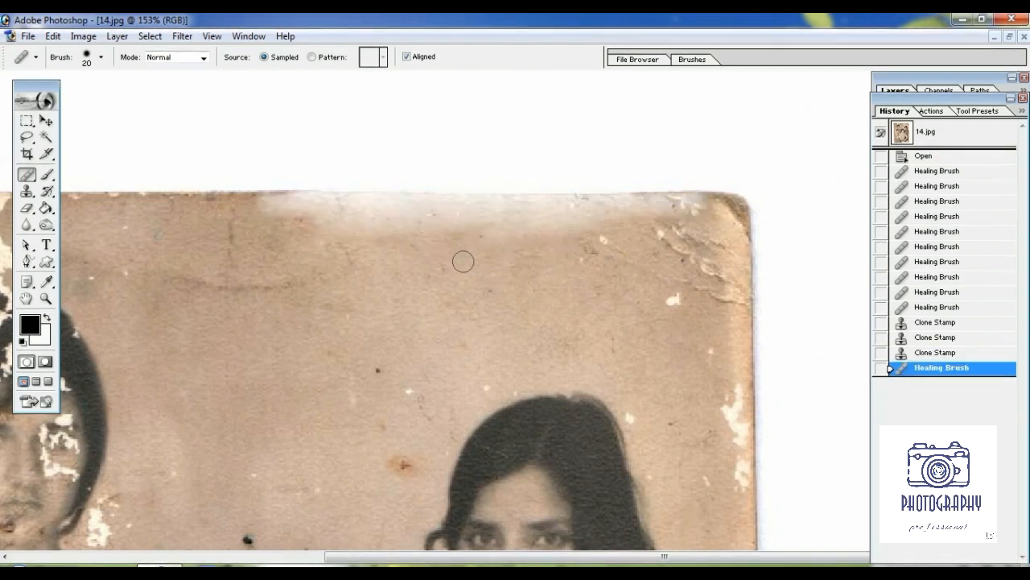
key("ctrl+z")
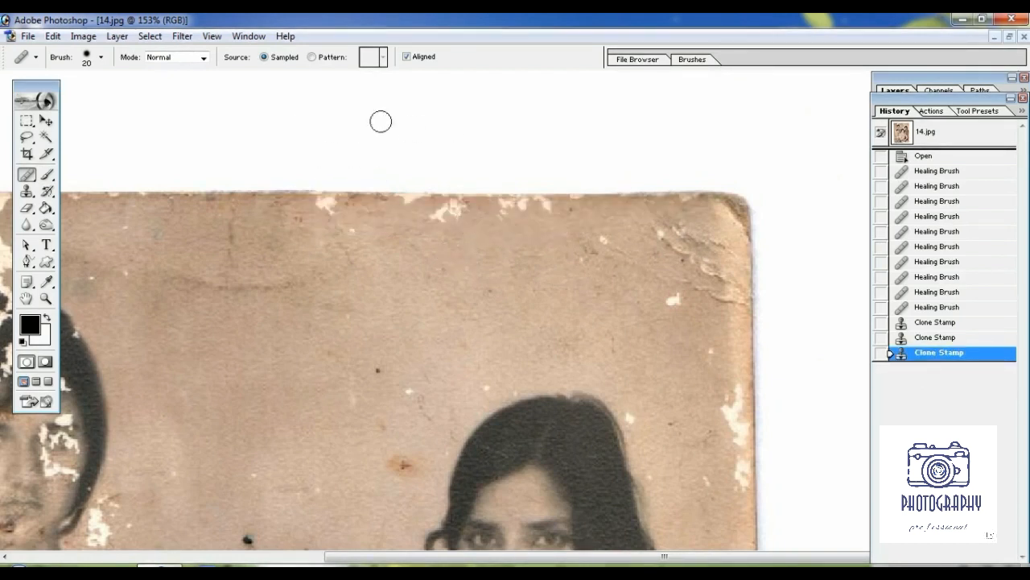
left_click(339, 119)
mouse_move(322, 181)
left_mouse_down()
mouse_move(727, 182)
mouse_move(384, 184)
mouse_move(618, 159)
mouse_move(409, 158)
mouse_move(333, 138)
mouse_move(638, 134)
mouse_move(581, 123)
left_mouse_up()
left_click_drag(405, 129, 386, 129)
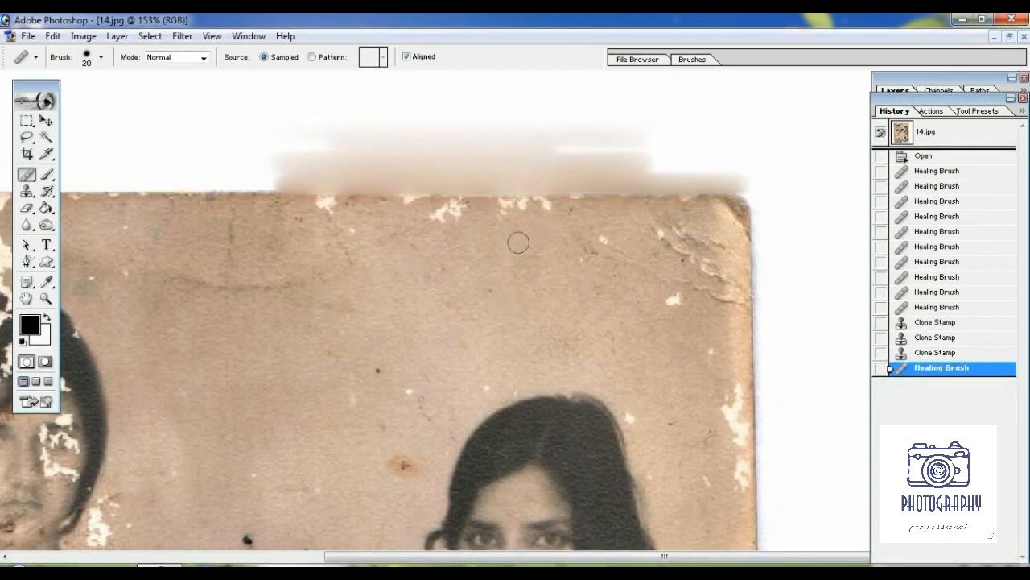
key("ctrl+z")
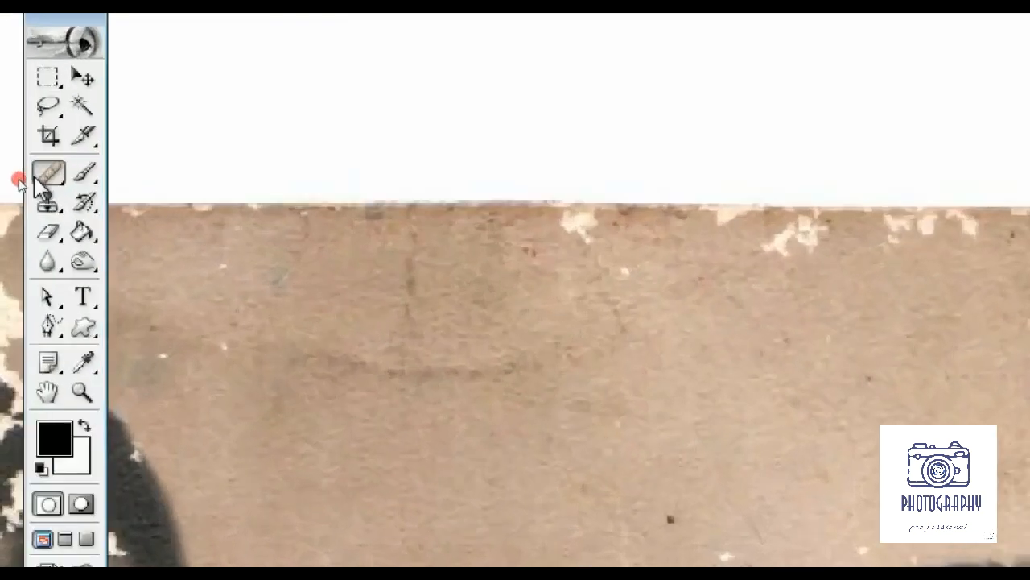
Outline the leftmost white patch on the photo's top edge with the Patch Tool and replace it with the clean edge to its left.
left_click(42, 171)
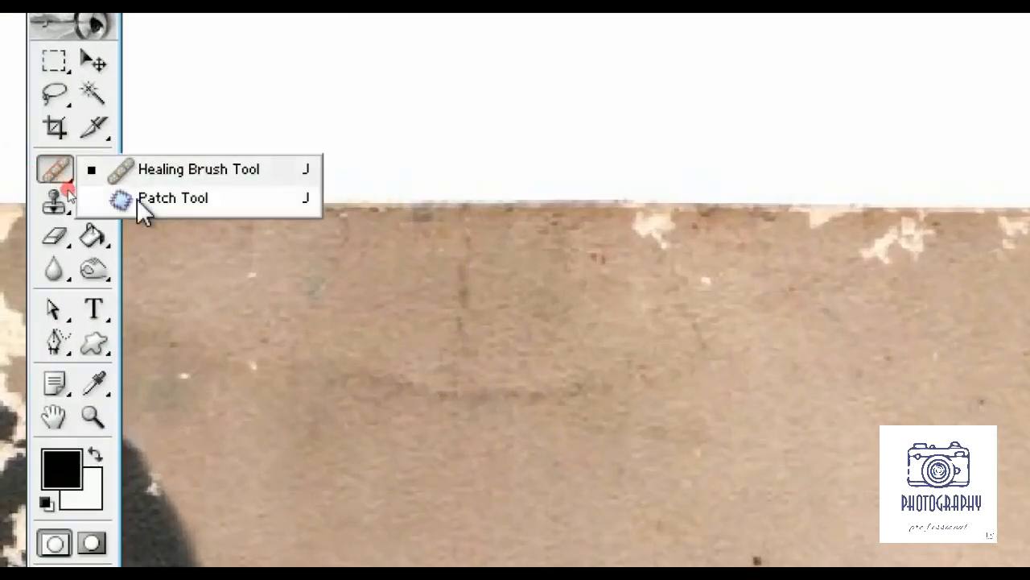
left_click(136, 198)
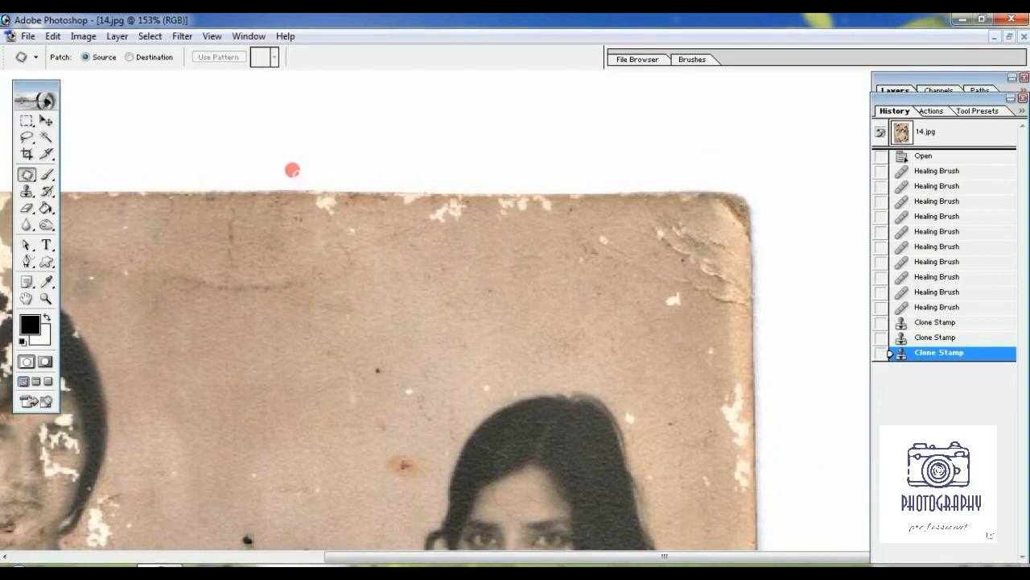
mouse_move(295, 169)
left_mouse_down()
mouse_move(298, 216)
mouse_move(370, 222)
mouse_move(368, 167)
mouse_move(295, 167)
left_mouse_up()
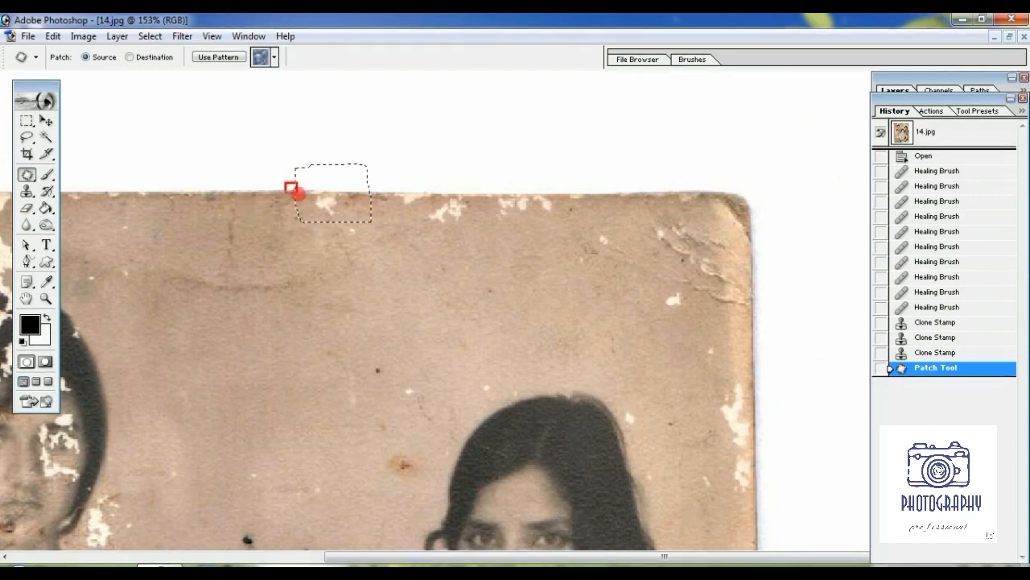
left_click_drag(293, 191, 381, 201)
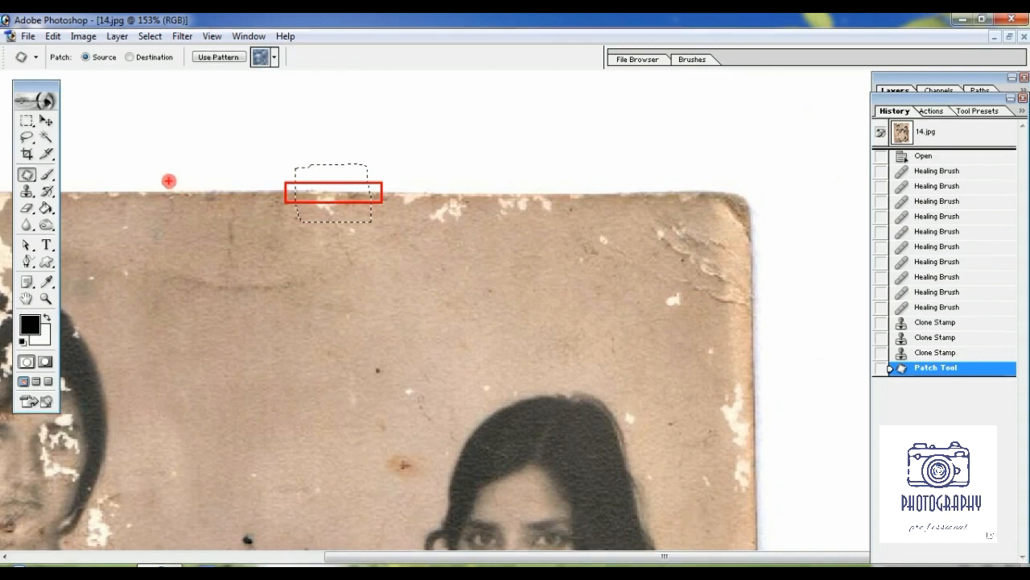
left_click_drag(167, 182, 261, 205)
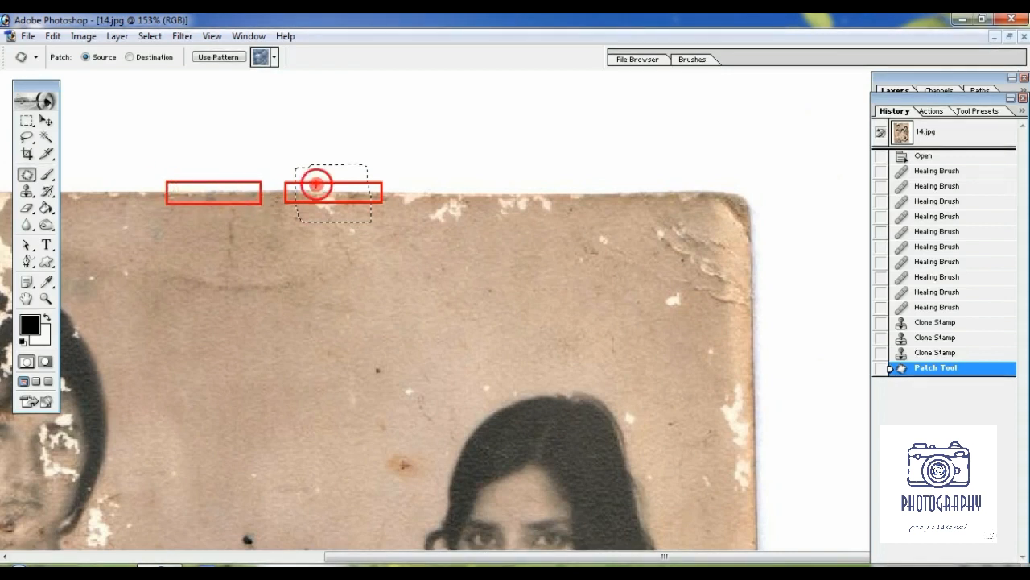
mouse_move(316, 185)
left_mouse_down()
mouse_move(293, 144)
mouse_move(220, 135)
mouse_move(207, 173)
left_mouse_up()
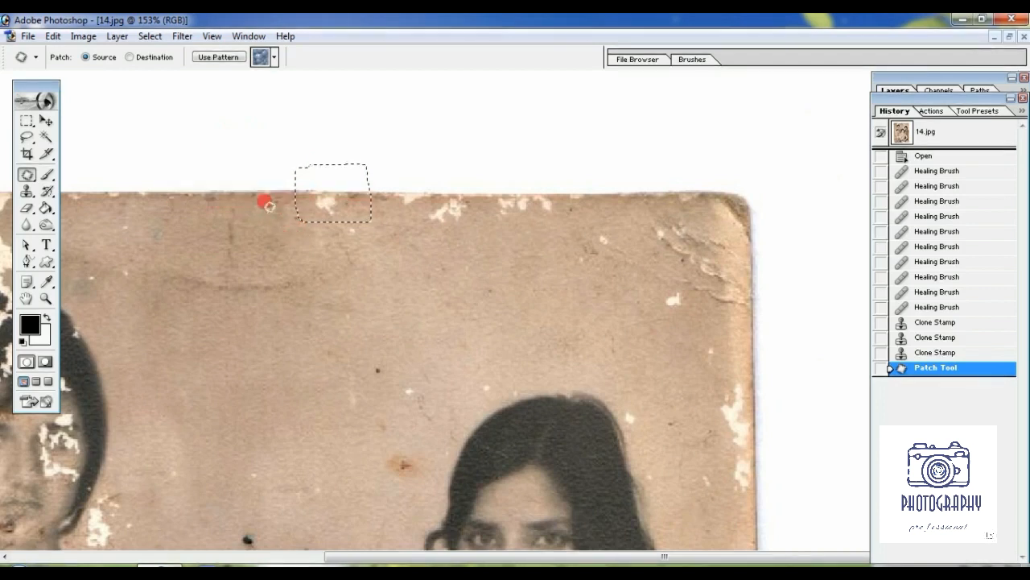
left_click_drag(337, 197, 324, 197)
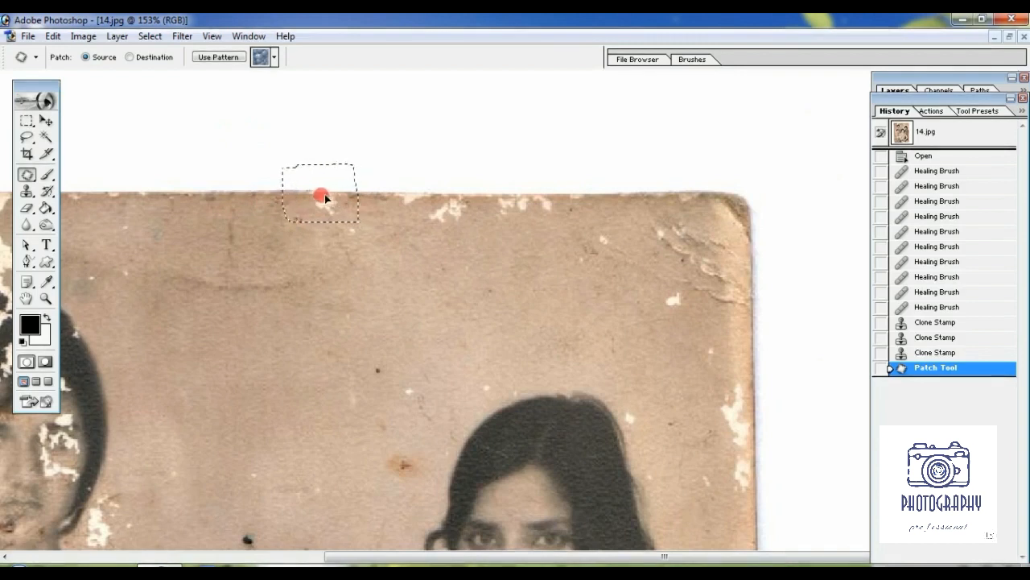
left_click_drag(253, 196, 260, 200)
left_click(289, 231)
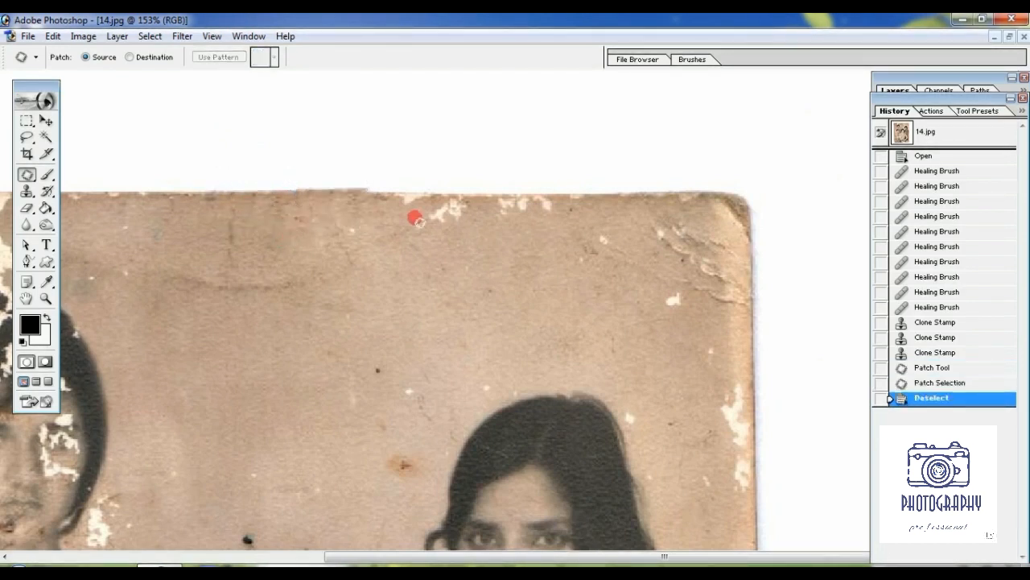
Patch the two remaining large white patches along the top edge with clean edge areas to their left, aligning the border.
mouse_move(369, 198)
left_mouse_down()
mouse_move(396, 223)
mouse_move(435, 226)
left_mouse_up()
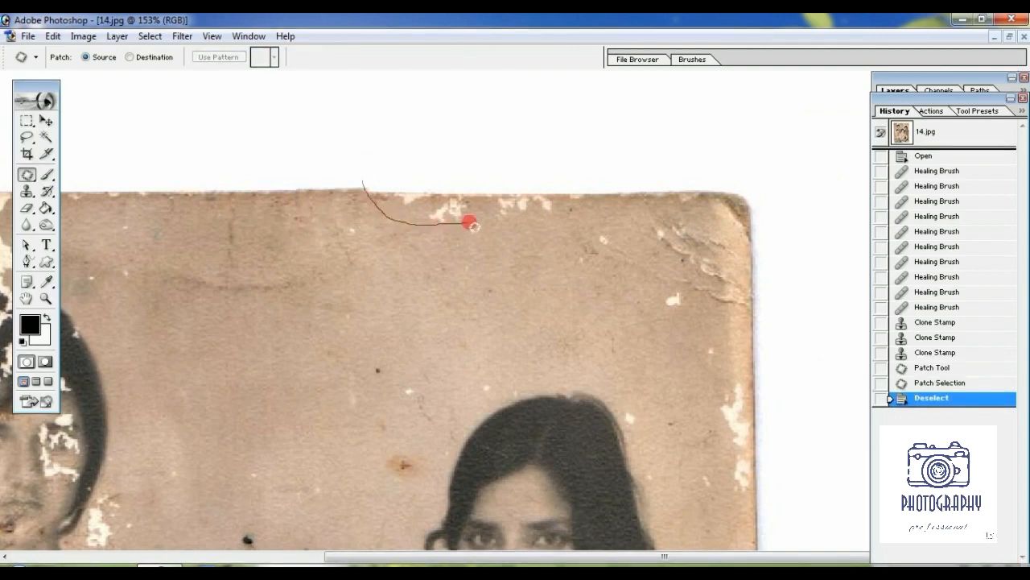
mouse_move(481, 178)
left_mouse_down()
mouse_move(400, 168)
mouse_move(372, 179)
left_mouse_up()
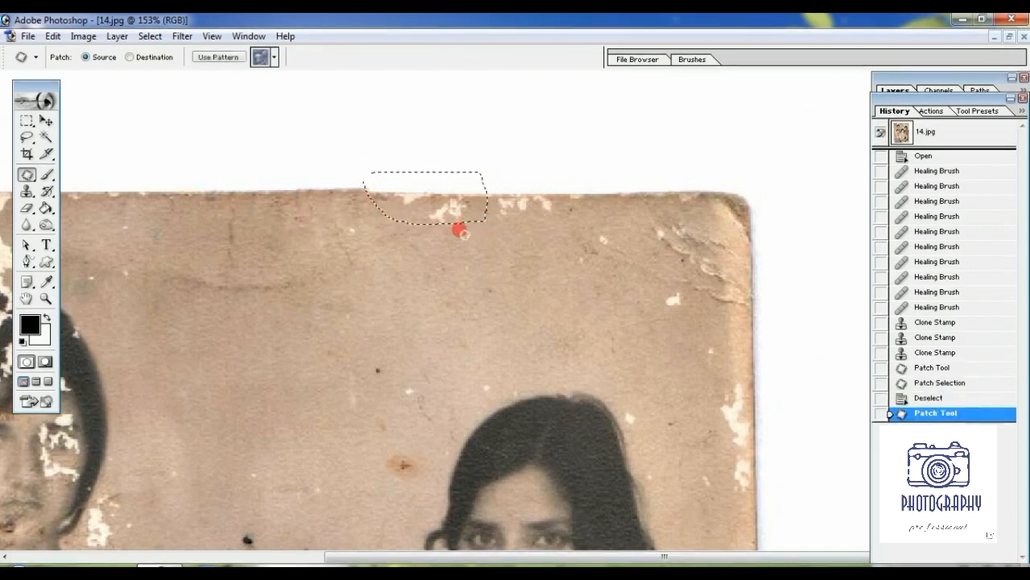
mouse_move(430, 218)
left_mouse_down()
mouse_move(322, 226)
mouse_move(297, 216)
left_mouse_up()
key("ctrl+d")
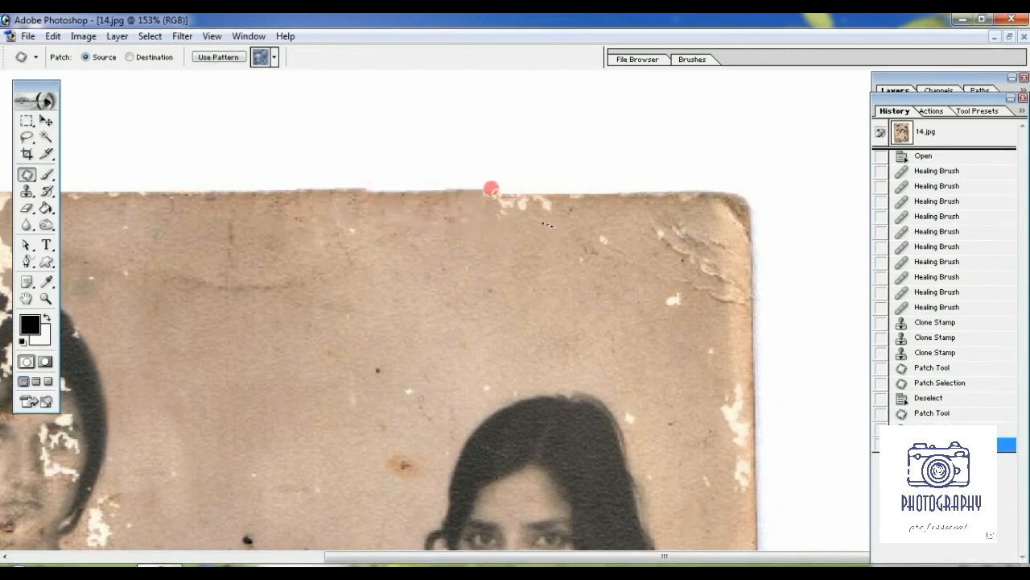
mouse_move(492, 213)
left_mouse_down()
mouse_move(606, 217)
mouse_move(604, 198)
mouse_move(575, 189)
mouse_move(487, 182)
left_mouse_up()
left_click_drag(520, 204, 402, 205)
key("ctrl+d")
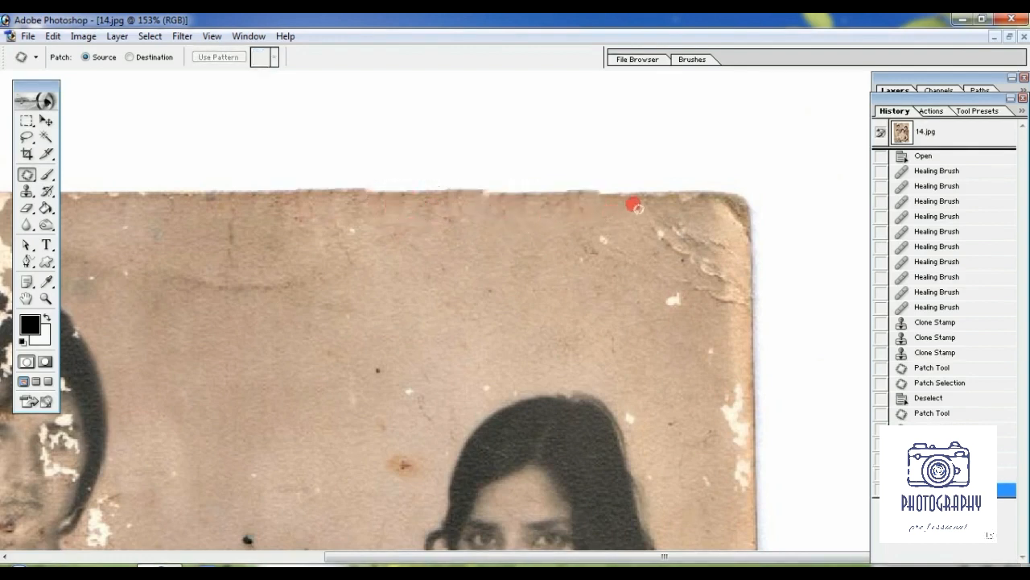
Patch the small white specks and marks in the background above and beside the long-haired girl with nearby clean areas.
left_click_drag(592, 250, 607, 239)
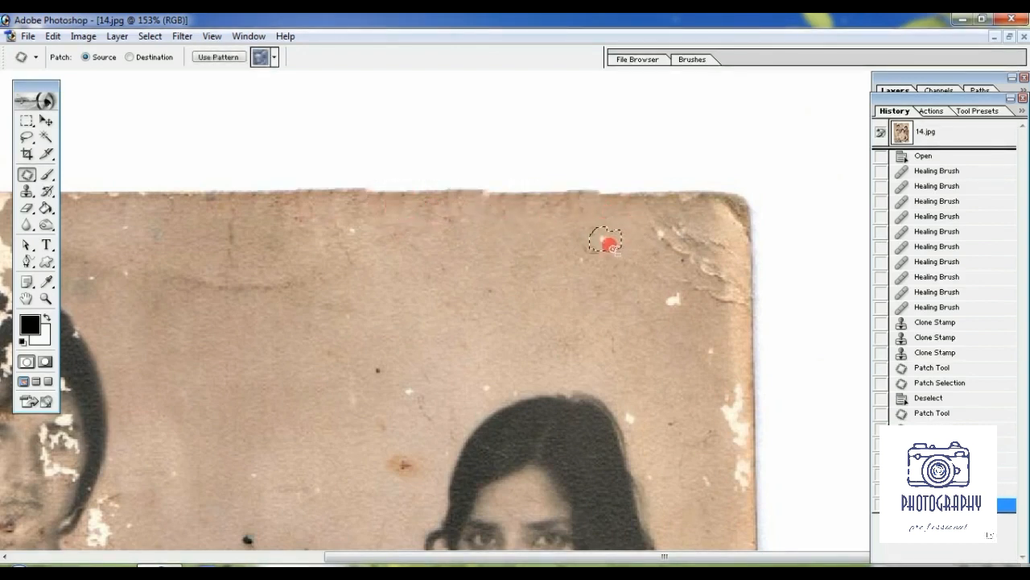
mouse_move(695, 285)
left_mouse_down()
mouse_move(691, 315)
mouse_move(654, 325)
mouse_move(672, 292)
mouse_move(684, 302)
mouse_move(593, 301)
left_mouse_up()
mouse_move(439, 375)
left_mouse_down()
mouse_move(418, 404)
mouse_move(413, 379)
left_mouse_up()
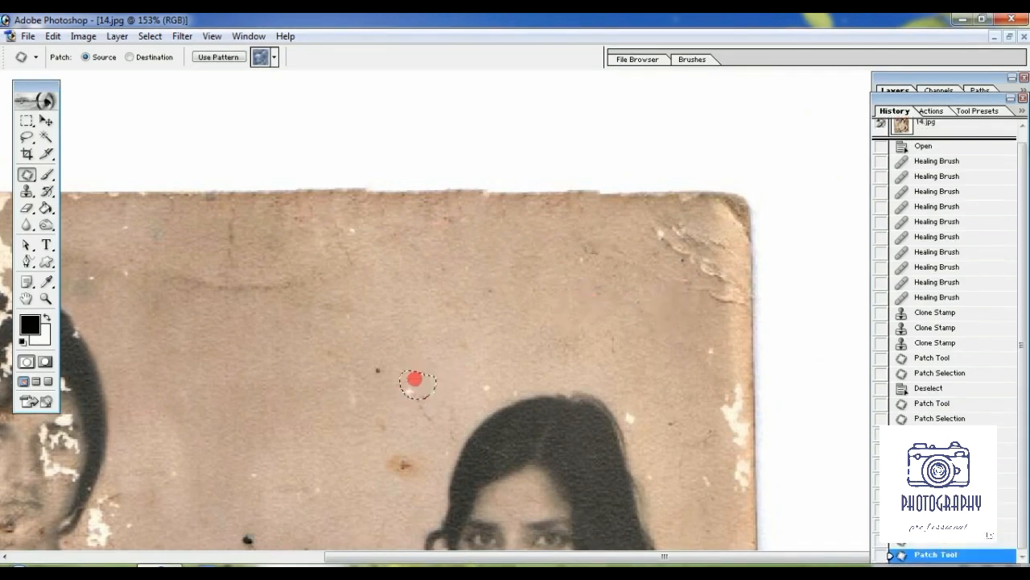
mouse_move(425, 449)
left_mouse_down()
mouse_move(400, 491)
mouse_move(400, 463)
mouse_move(431, 351)
left_mouse_up()
left_click(393, 354)
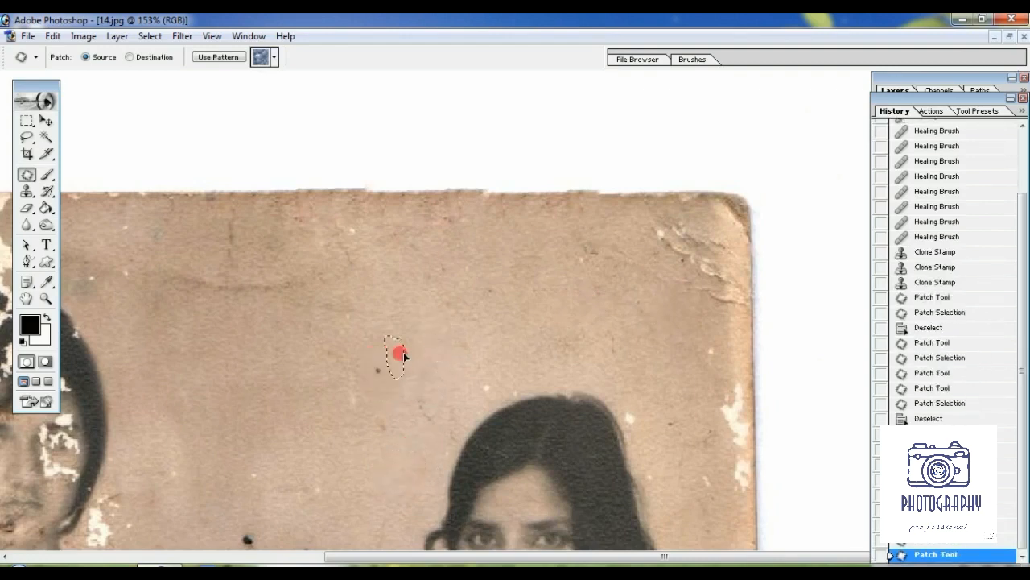
left_click_drag(368, 350, 609, 245)
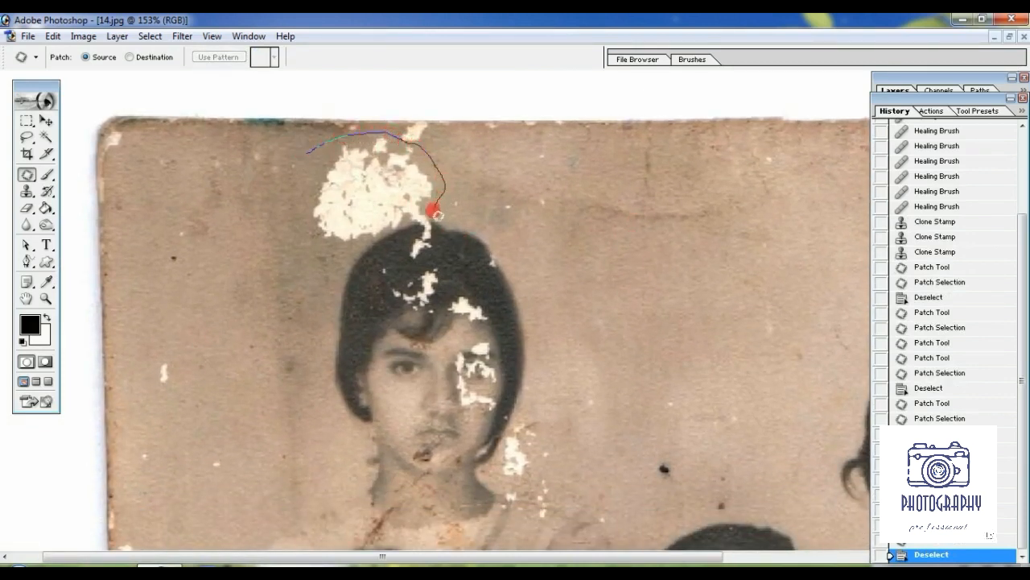
Patch the large white damage above the short-haired child's head with clean background from the right and deselect.
mouse_move(397, 241)
left_mouse_down()
mouse_move(309, 259)
mouse_move(284, 229)
mouse_move(302, 161)
left_mouse_up()
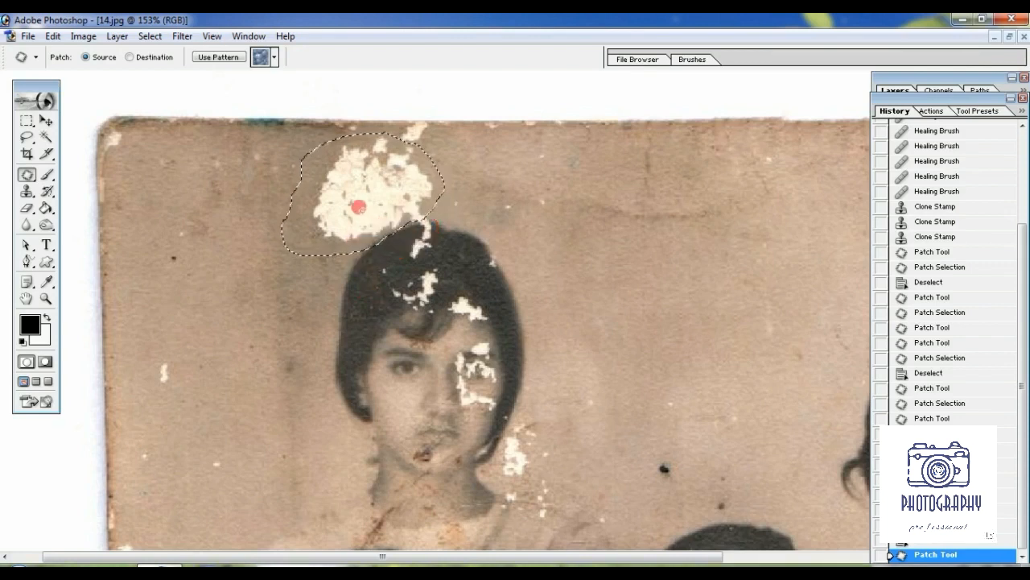
left_click_drag(358, 207, 669, 315)
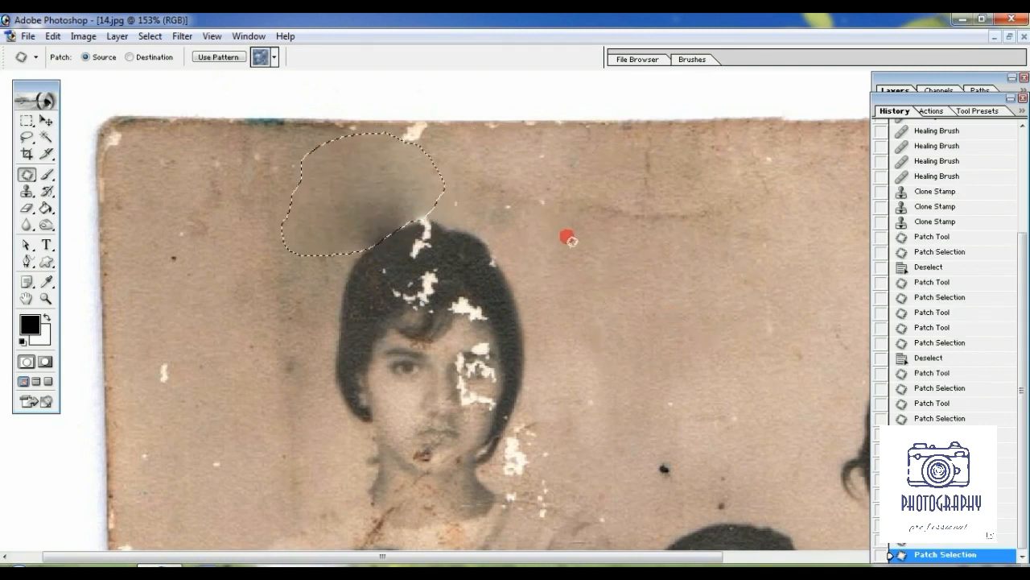
key("ctrl+d")
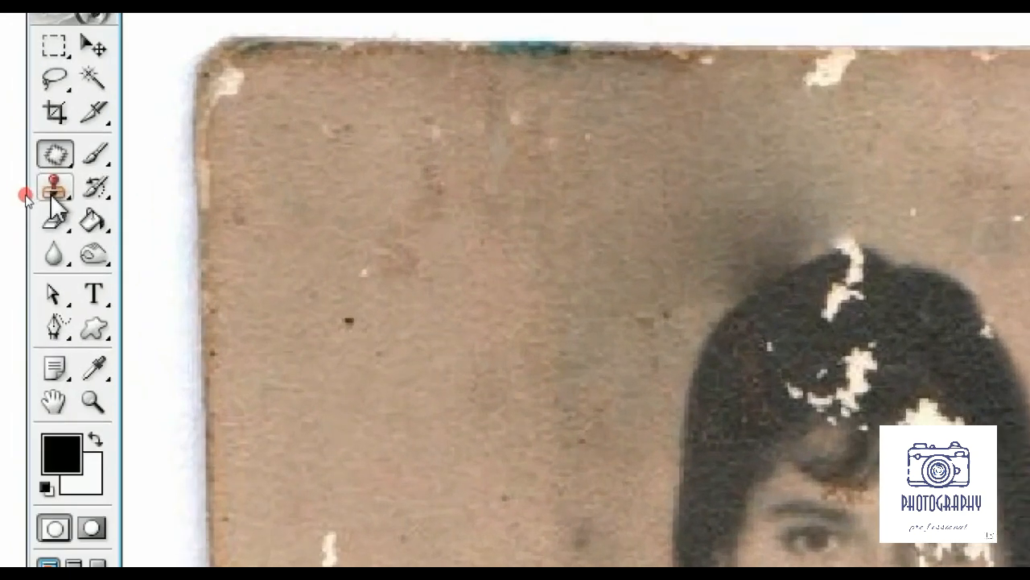
Clone clean background over the dark smear beside the upper-left edge of the short-haired child's hair, using the Clone Stamp.
left_click(26, 192)
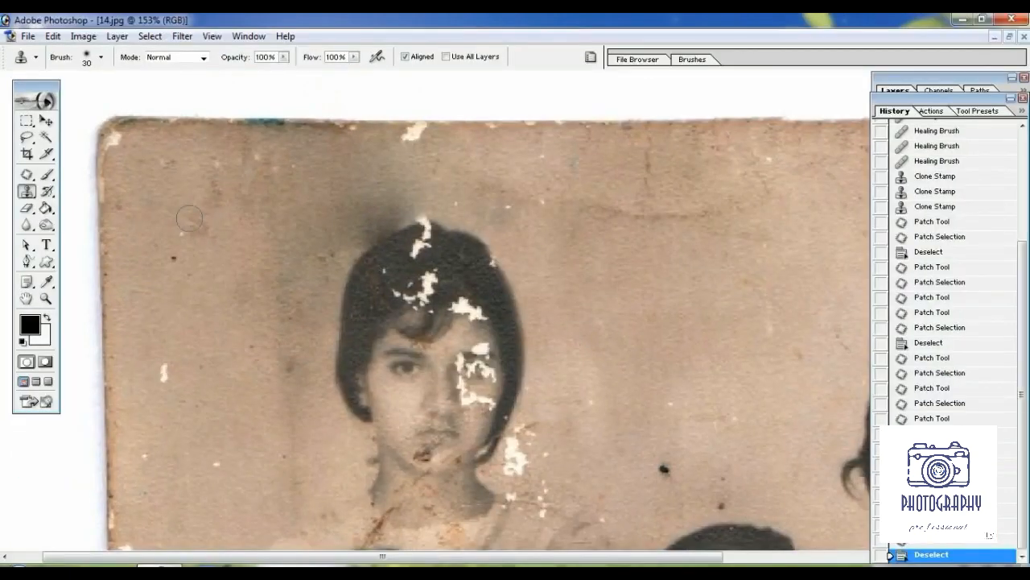
left_click(258, 217, "alt")
left_click_drag(328, 226, 396, 188)
left_click_drag(318, 211, 390, 219)
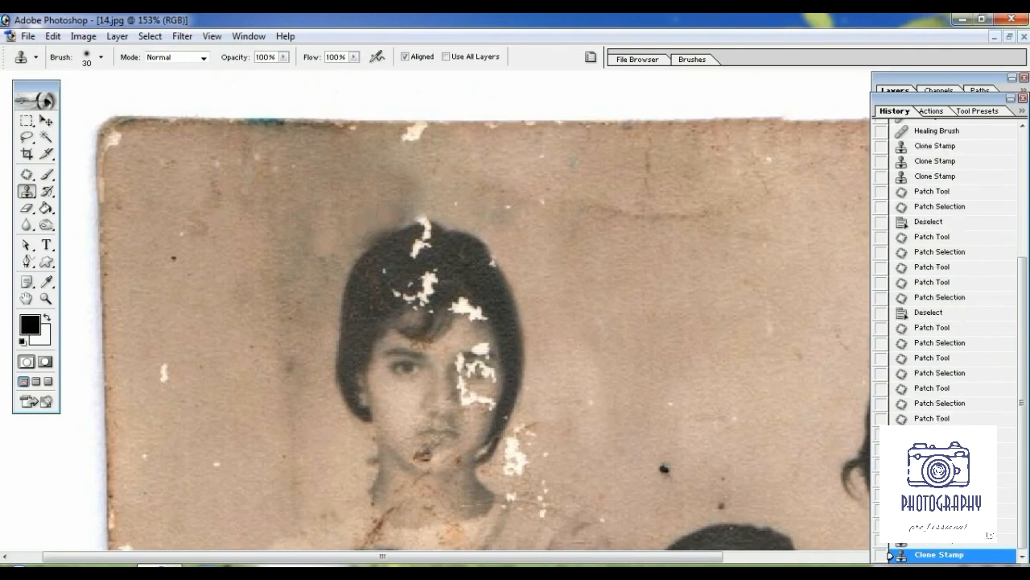
left_click_drag(313, 269, 316, 258)
left_click_drag(320, 256, 329, 245)
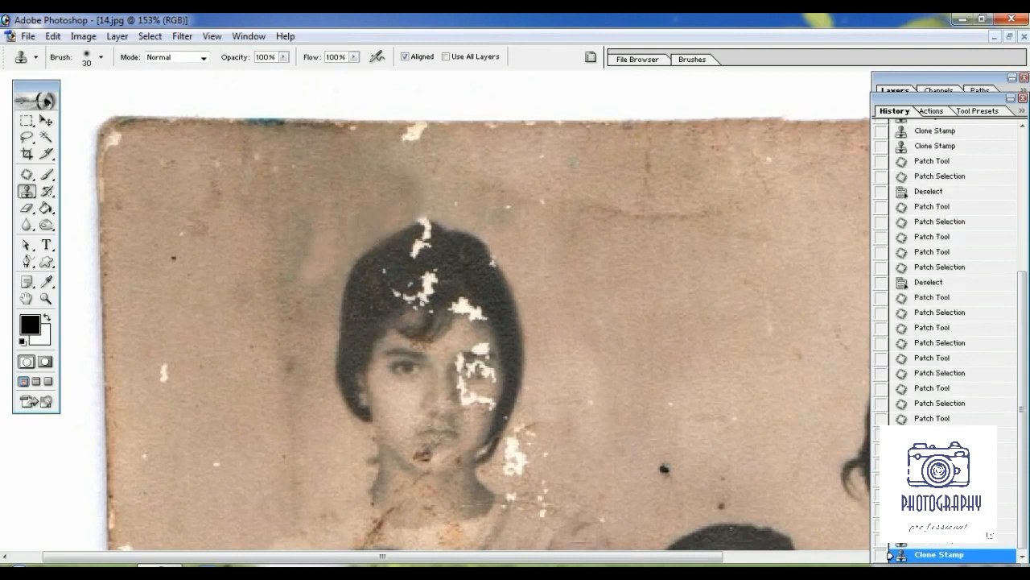
Clone sampled background over the area above the child's head and the white patch at the photo's top edge.
left_click(459, 210, "alt")
mouse_move(412, 196)
left_mouse_down()
mouse_move(383, 166)
mouse_move(452, 170)
mouse_move(417, 130)
left_mouse_up()
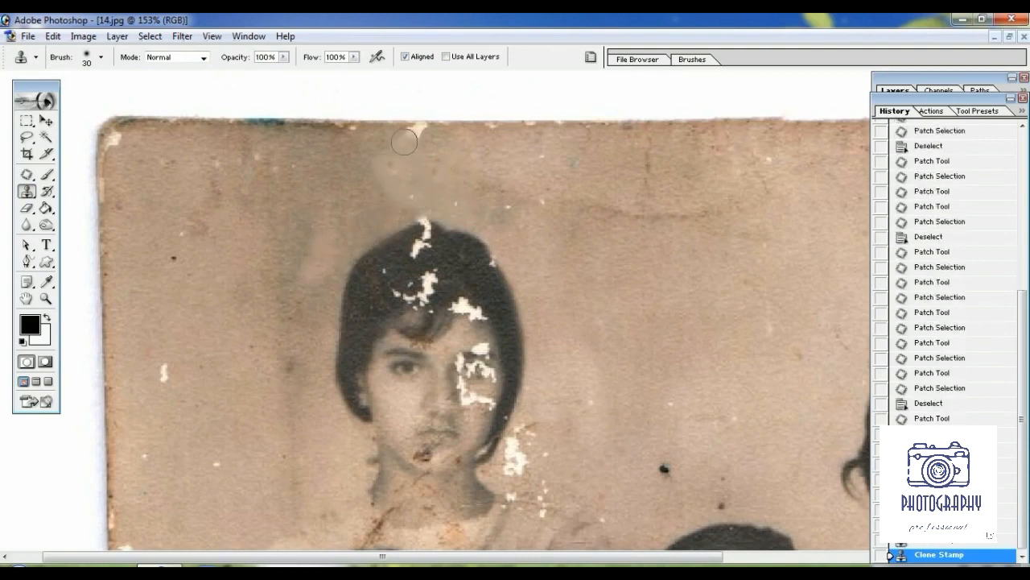
left_click(447, 138)
left_click(412, 133)
Cover the white damage at the crown of the child's head with dark hair, keeping the hair outline against the background.
left_click(444, 244)
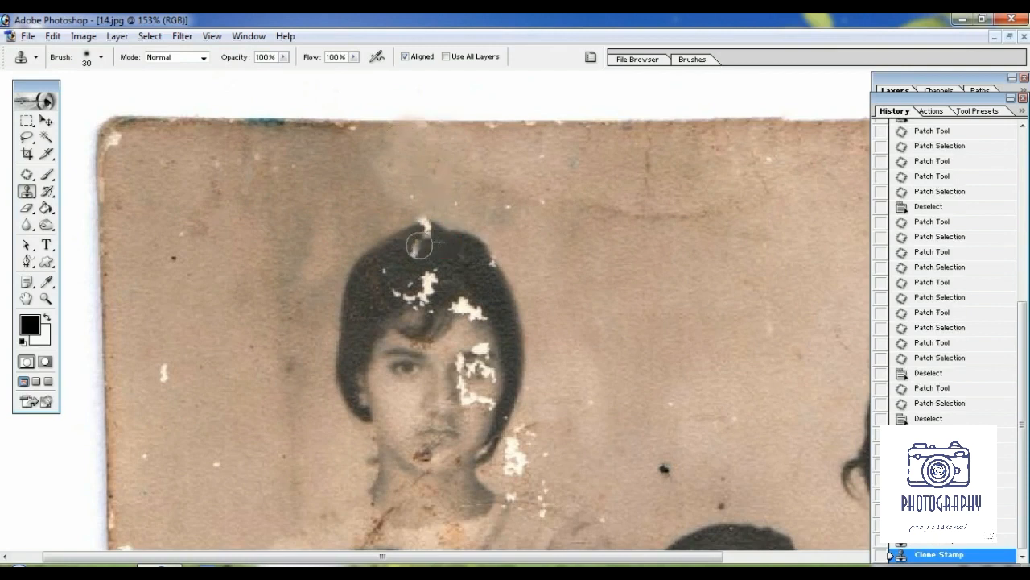
left_click(440, 250)
left_click(436, 257)
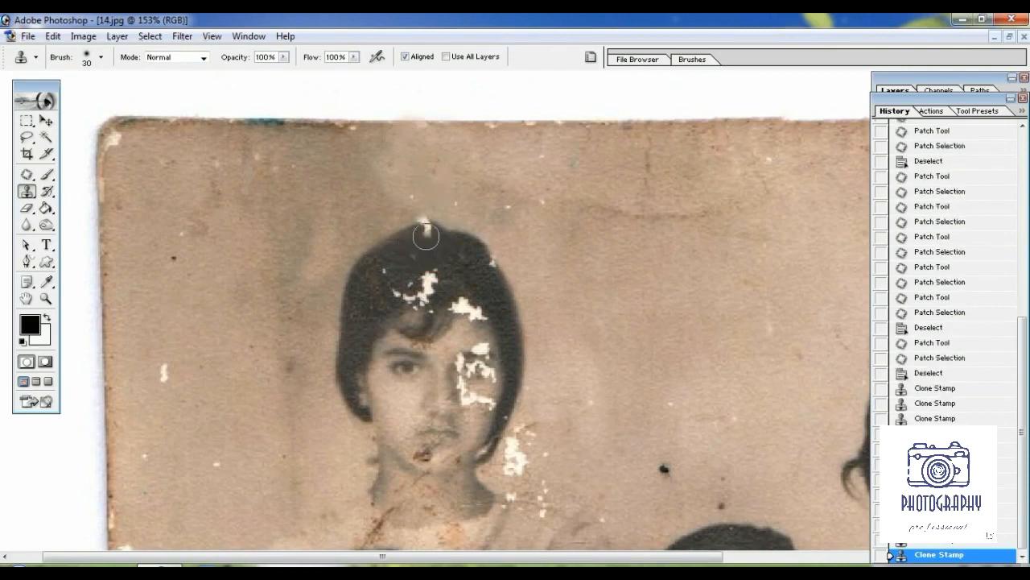
left_click(426, 234)
left_click(400, 207)
left_click(322, 227)
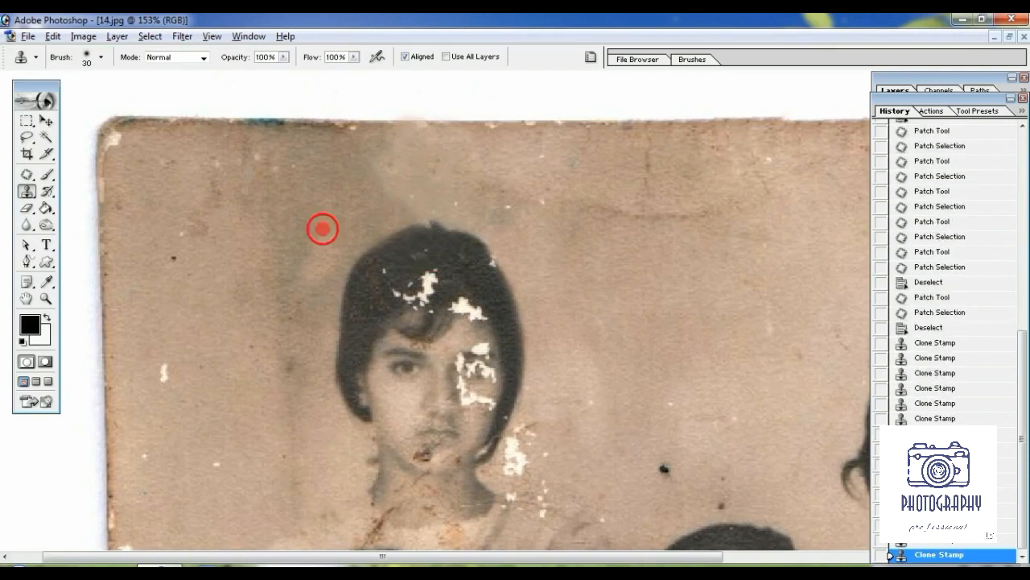
Clone dark hair over the white marks in the middle of the child's hair above the fringe.
left_click(410, 264)
left_click(405, 267)
left_click(428, 283)
left_click(441, 275)
left_click(427, 267)
left_click(411, 269)
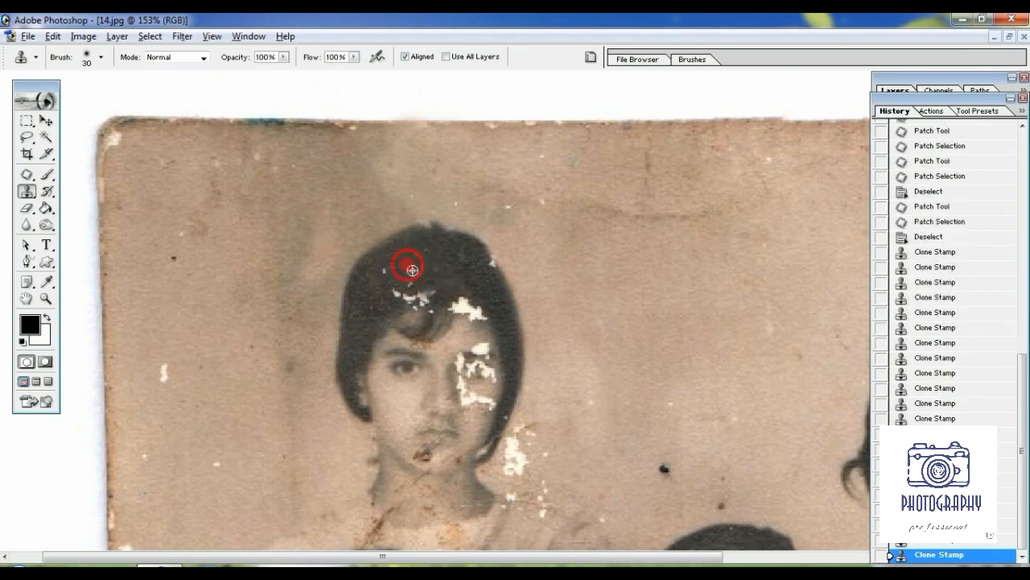
left_click(394, 272)
left_click(404, 265)
left_click(414, 288)
left_click(425, 295)
left_click(417, 297)
Clone dark hair over the white spots on the right edge of the child's hair and above the forehead.
left_click(284, 57)
left_click(492, 292)
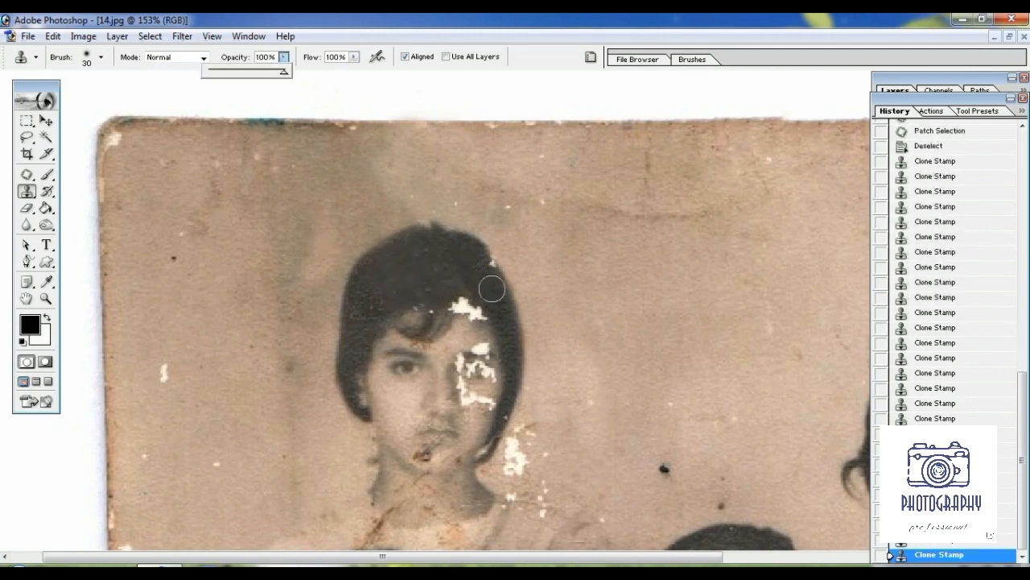
left_click(491, 269)
left_click(461, 301)
left_click(489, 313)
left_click(457, 309)
left_click(477, 313)
Patch the large white spot near the photo's left edge, above the seated man's shoulder, with clean background above it and deselect.
scroll(540, 383, "down", 4)
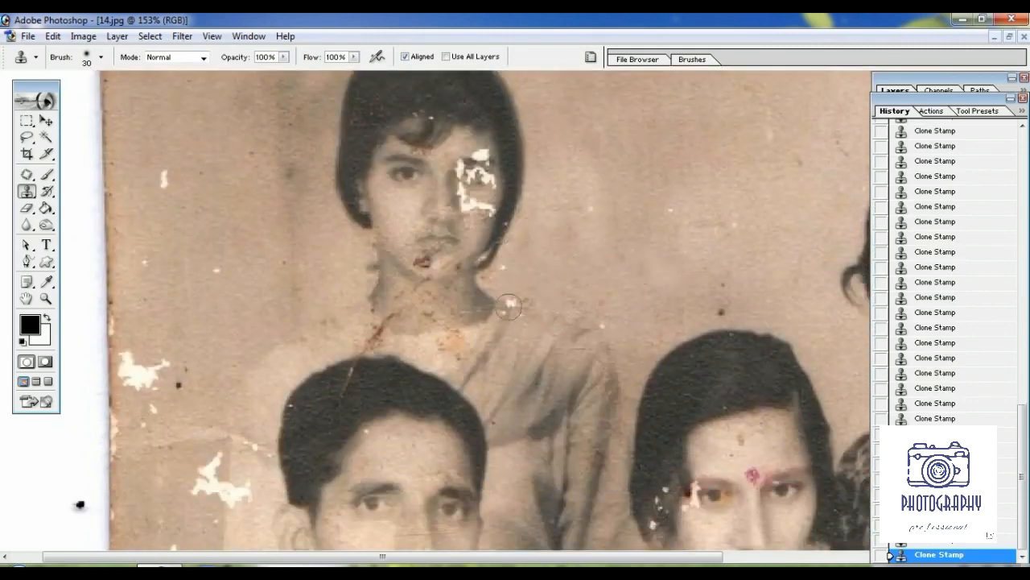
key("j")
mouse_move(140, 350)
left_mouse_down()
mouse_move(131, 357)
mouse_move(151, 241)
left_mouse_up()
key("ctrl+d")
Patch the large white damage on the background beside the seated man's ear with the clean area below it and deselect.
scroll(214, 240, "down", 5)
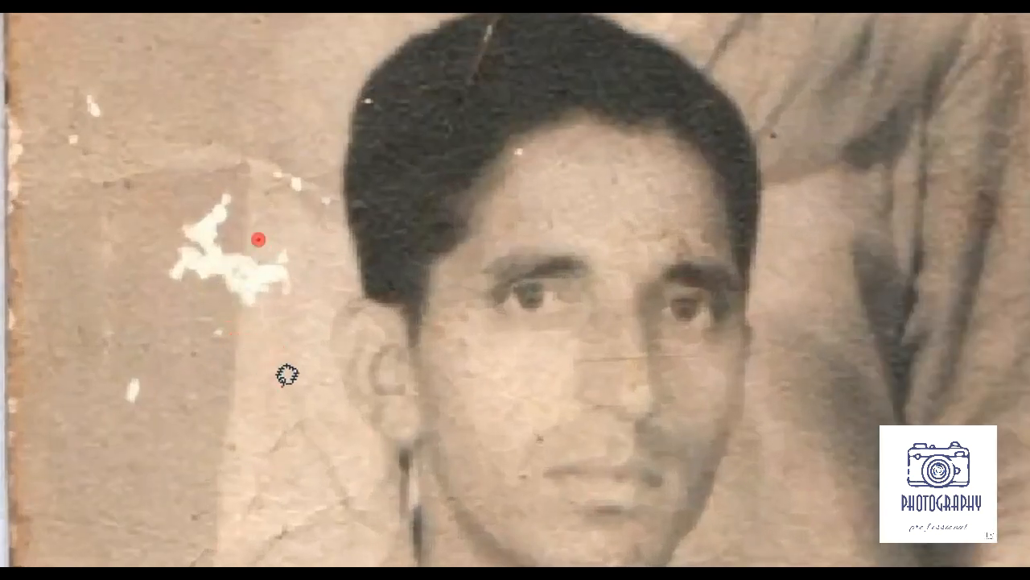
mouse_move(237, 206)
left_mouse_down()
mouse_move(266, 188)
mouse_move(263, 336)
mouse_move(249, 426)
mouse_move(211, 438)
mouse_move(234, 198)
left_mouse_up()
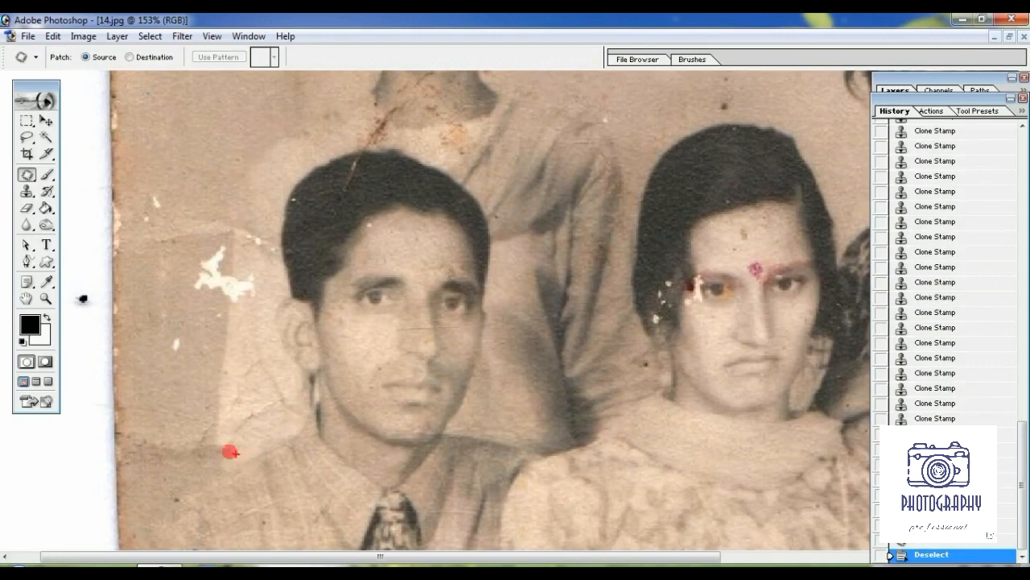
mouse_move(189, 260)
left_mouse_down()
mouse_move(216, 235)
mouse_move(232, 249)
left_mouse_up()
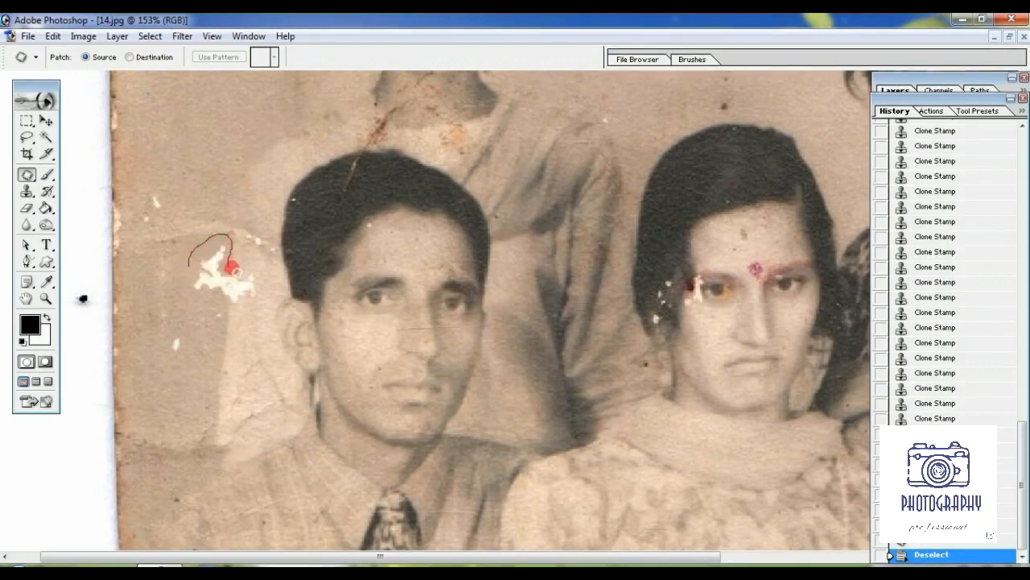
mouse_move(224, 312)
left_mouse_down()
mouse_move(184, 271)
mouse_move(188, 261)
left_mouse_up()
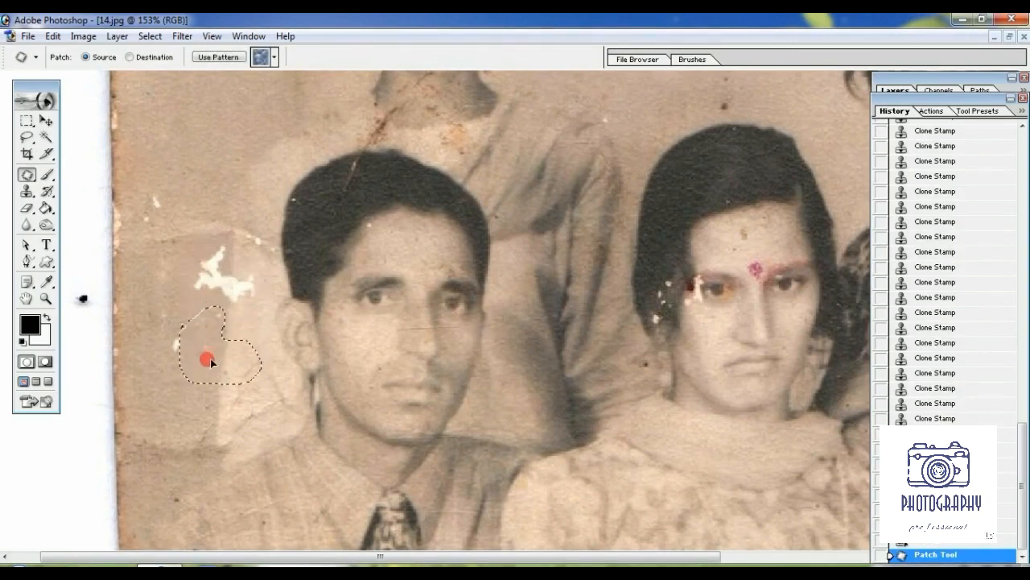
left_click_drag(210, 361, 203, 361)
key("ctrl+d")
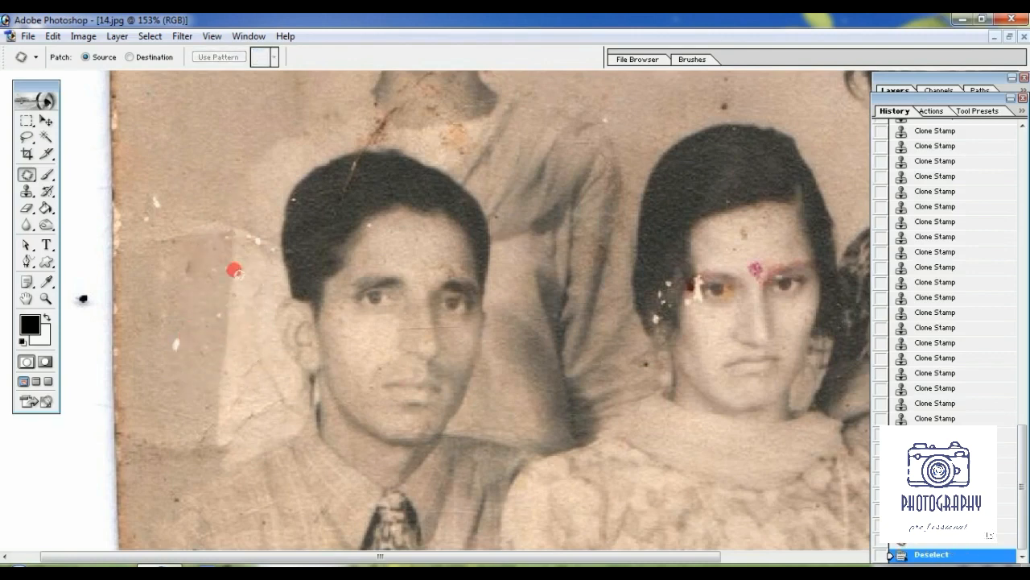
Patch the small white marks along the crease between the background and the seated man's hair.
left_click_drag(260, 227, 249, 228)
mouse_move(262, 240)
left_mouse_down()
mouse_move(253, 191)
mouse_move(230, 269)
mouse_move(221, 233)
left_mouse_up()
left_click(253, 190)
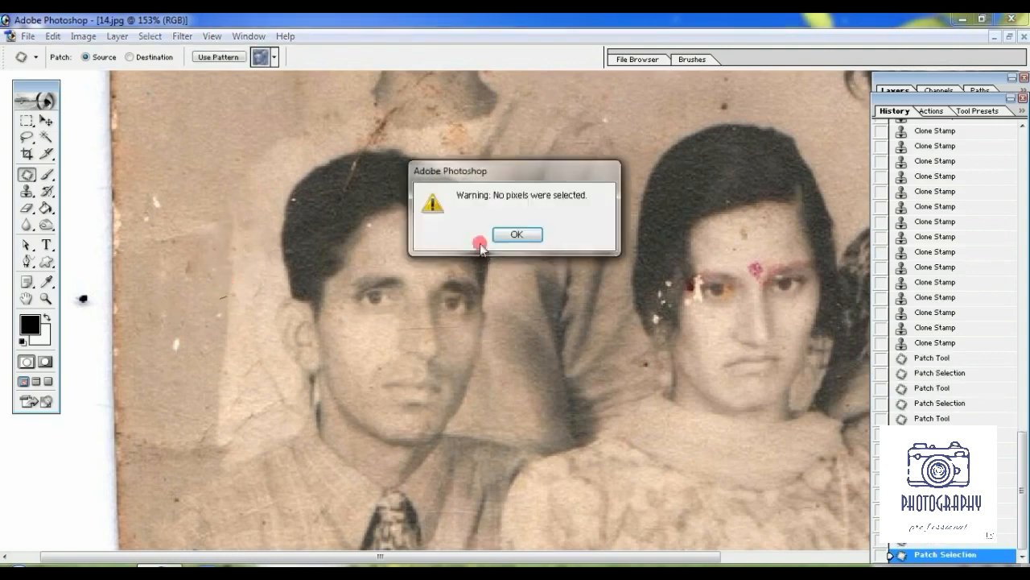
left_click(516, 234)
Patch the small white spots near the photo's left edge and the scratch in the seated man's hair.
left_click_drag(161, 150, 196, 153)
mouse_move(178, 181)
left_mouse_down()
mouse_move(179, 167)
mouse_move(161, 222)
left_mouse_up()
key("ctrl+d")
left_click_drag(163, 208, 166, 186)
left_click_drag(177, 344, 180, 297)
key("ctrl+d")
left_click_drag(355, 159, 357, 170)
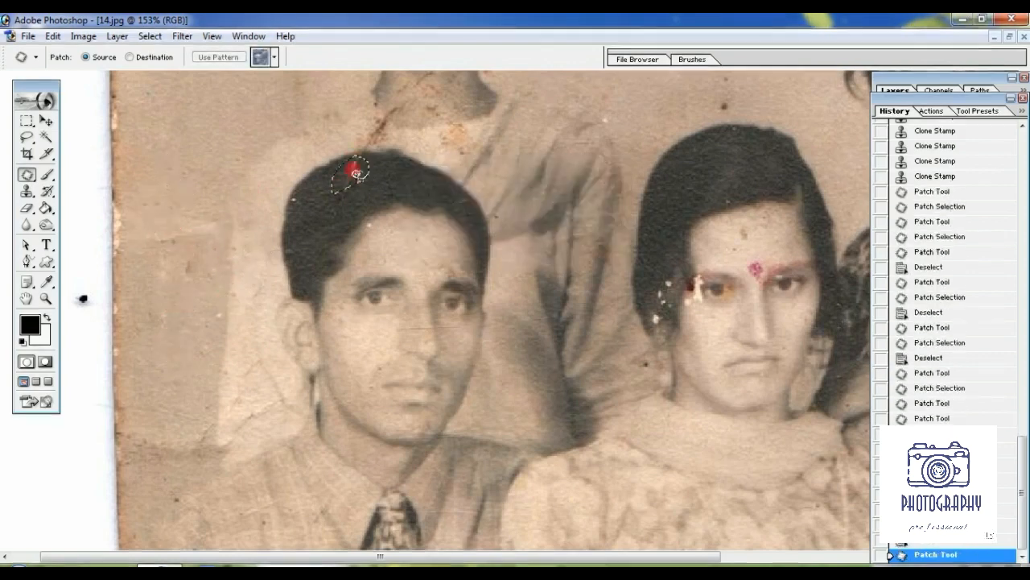
key("ctrl+d")
Patch the large white damage across the man's shirt and tie with clean fabric above it, continuing the tie pattern.
left_click_drag(477, 170, 468, 356)
left_click_drag(450, 483, 453, 161)
left_click_drag(348, 499, 348, 263)
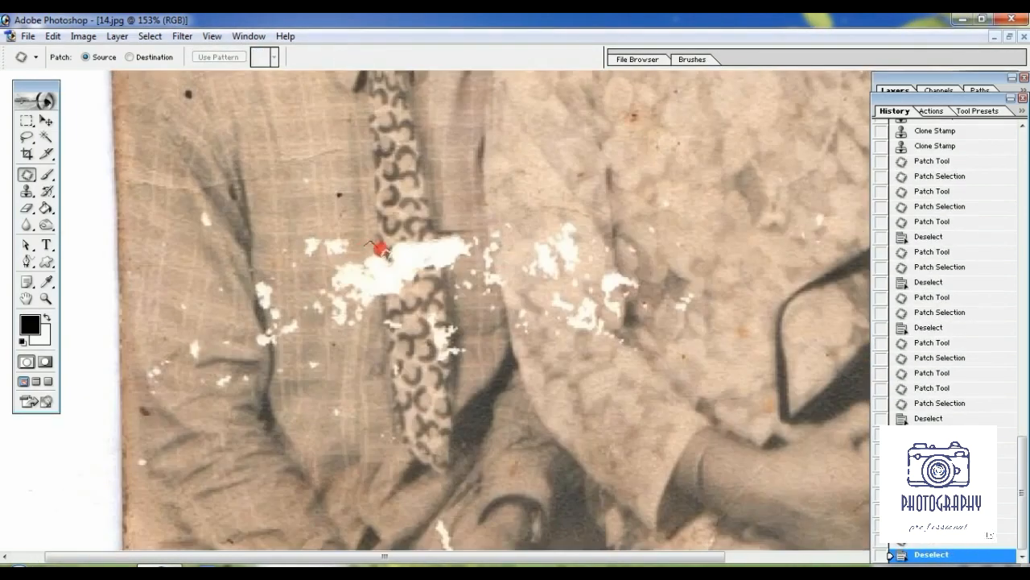
left_click_drag(418, 232, 478, 231)
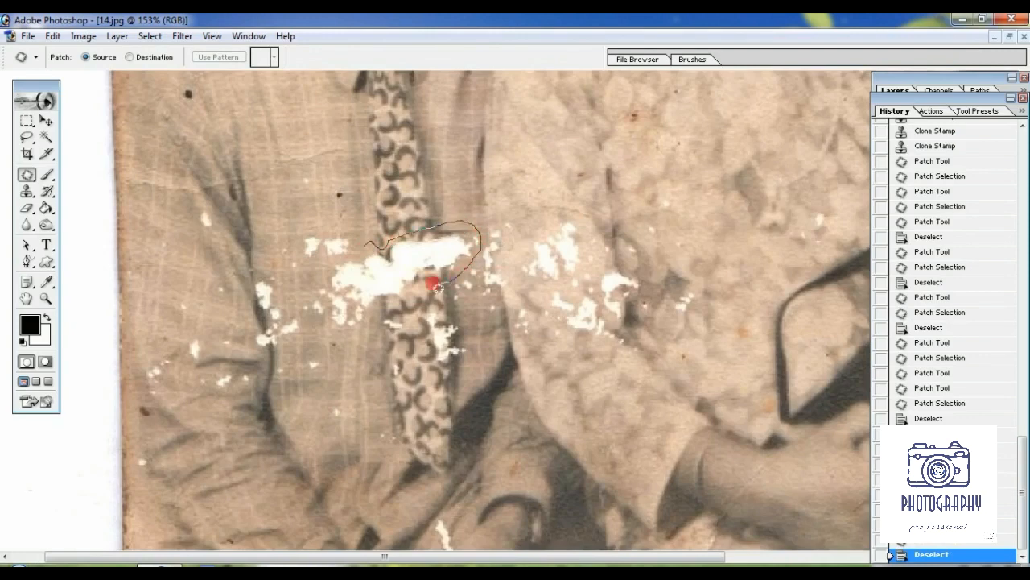
mouse_move(435, 285)
left_mouse_down()
mouse_move(373, 317)
mouse_move(370, 336)
mouse_move(312, 330)
left_mouse_up()
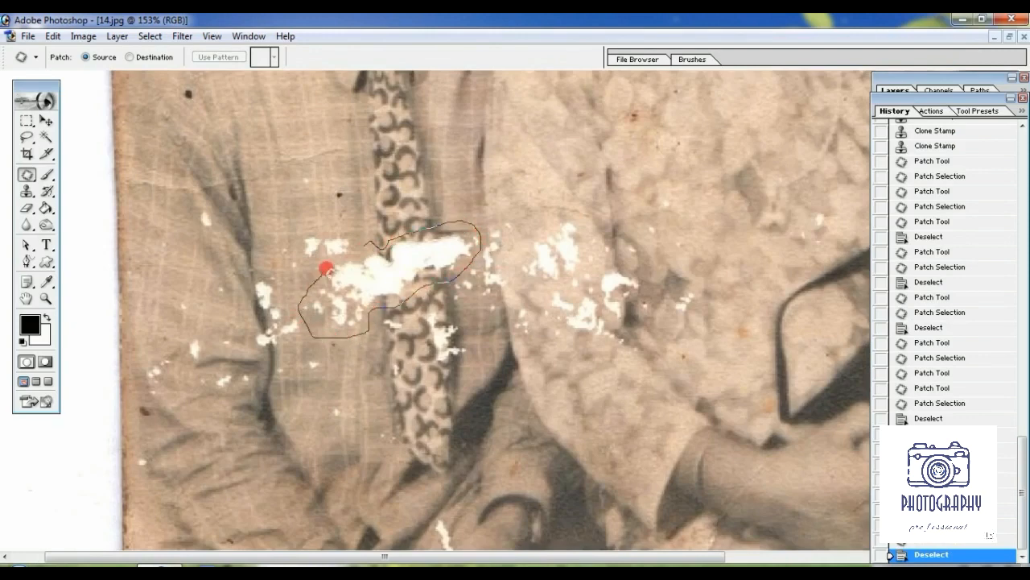
left_click_drag(325, 268, 329, 266)
mouse_move(382, 289)
left_mouse_down()
mouse_move(370, 278)
mouse_move(356, 177)
left_mouse_up()
key("ctrl+d")
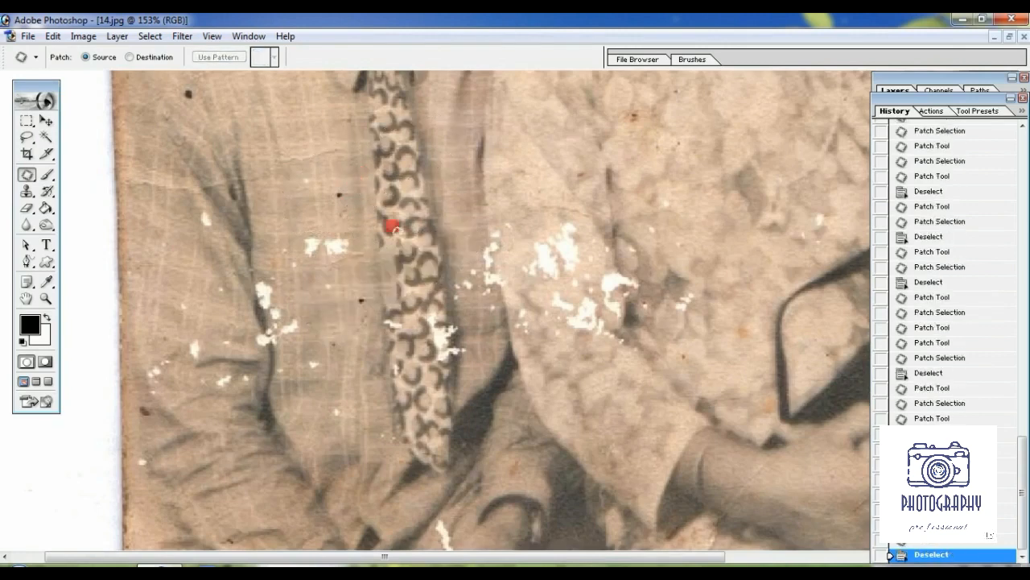
Patch the remaining white marks on the lower part of the tie with intact tie pattern.
mouse_move(470, 345)
left_mouse_down()
mouse_move(419, 317)
mouse_move(423, 309)
left_mouse_up()
left_click_drag(438, 344, 419, 239)
key("ctrl+d")
left_click_drag(413, 314, 388, 322)
left_click_drag(400, 327, 393, 310)
key("ctrl+d")
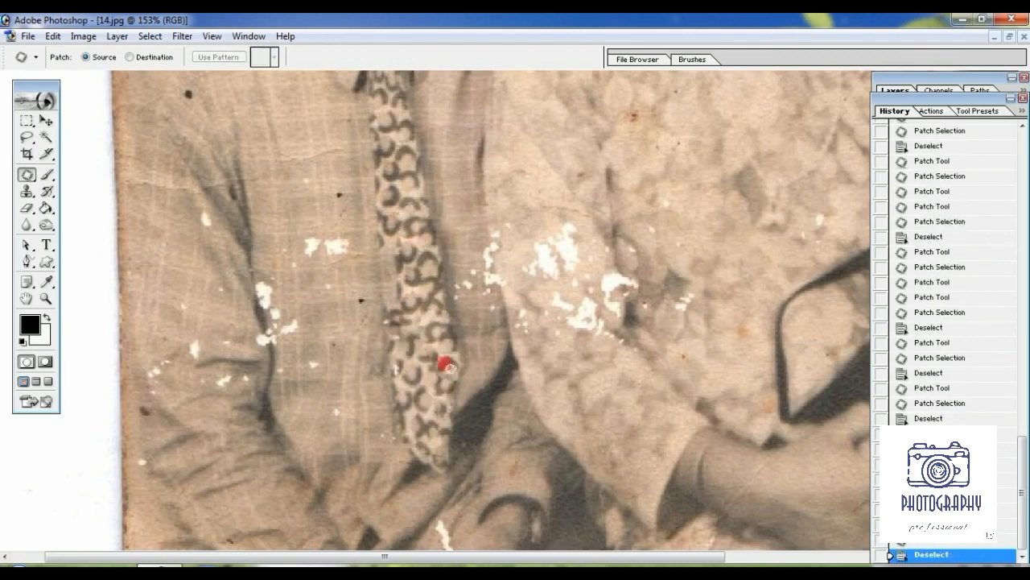
Patch the white marks on the man's shirt to the left of the tie with clean checked fabric.
left_click_drag(313, 235, 306, 240)
left_click_drag(322, 241, 285, 182)
key("ctrl+d")
Patch the clusters of white damage on the seated woman's sleeve and dress with clean patterned fabric above them.
left_click_drag(570, 207, 551, 214)
left_click_drag(540, 265, 535, 181)
key("ctrl+d")
mouse_move(582, 291)
left_mouse_down()
mouse_move(542, 308)
mouse_move(564, 293)
left_mouse_up()
left_click_drag(575, 321, 558, 250)
key("ctrl+d")
mouse_move(604, 264)
left_mouse_down()
mouse_move(646, 301)
mouse_move(600, 278)
left_mouse_up()
left_click_drag(619, 288, 600, 221)
key("ctrl+d")
Patch the white specks between the man's tie and the edge of the seated woman's sleeve.
left_click_drag(496, 218, 490, 229)
left_click_drag(493, 325, 492, 278)
left_click_drag(497, 299, 494, 253)
key("ctrl+d")
left_click_drag(519, 300, 523, 256)
key("ctrl+d")
left_click_drag(475, 264, 470, 266)
left_click_drag(469, 299, 465, 246)
Patch the white marks along the man's sleeve fold and the small spot on the shirt next to it.
left_click_drag(279, 294, 250, 273)
key("ctrl+d")
mouse_move(311, 351)
left_mouse_down()
mouse_move(306, 370)
mouse_move(306, 354)
left_mouse_up()
left_click_drag(313, 364, 309, 322)
key("ctrl+d")
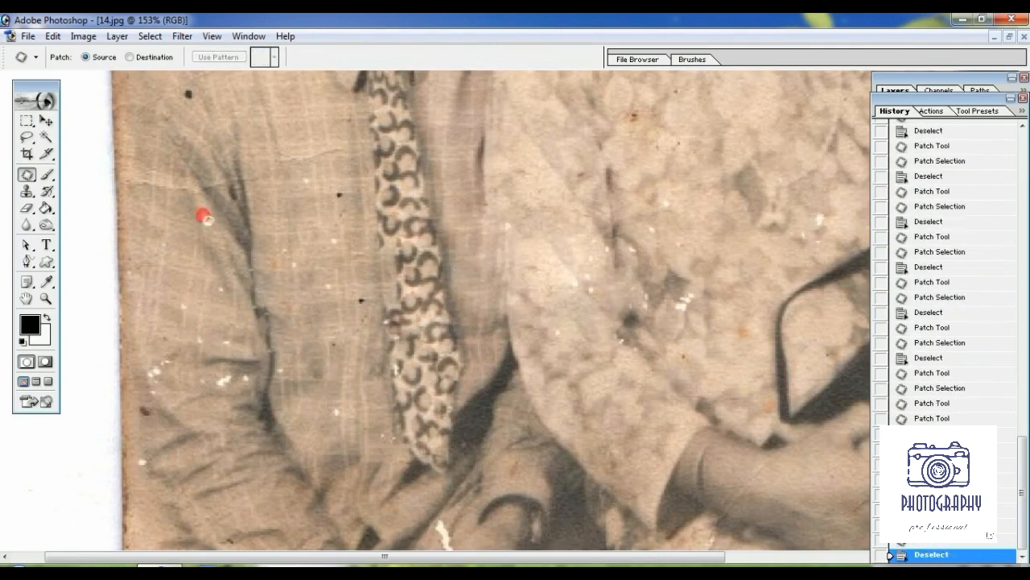
Patch the dark spot near the man's shoulder and the white marks around his elbow with clean shirt fabric.
left_click_drag(185, 110, 188, 104)
left_click_drag(188, 95, 181, 133)
key("ctrl+d")
left_click_drag(172, 371, 169, 362)
left_click_drag(158, 370, 165, 335)
left_click_drag(239, 389, 233, 372)
left_click_drag(226, 380, 222, 346)
Patch the small dark dots on the shirt beside the tie and the one on the lower sleeve, and deselect.
left_click_drag(359, 290, 355, 322)
left_click_drag(341, 187, 338, 203)
left_click_drag(340, 195, 341, 221)
left_click_drag(154, 400, 150, 404)
key("ctrl+d")
Patch the remaining white specks on the front of the seated woman's dress.
left_click_drag(695, 315, 554, 329)
left_click_drag(531, 301, 544, 299)
left_click(716, 357)
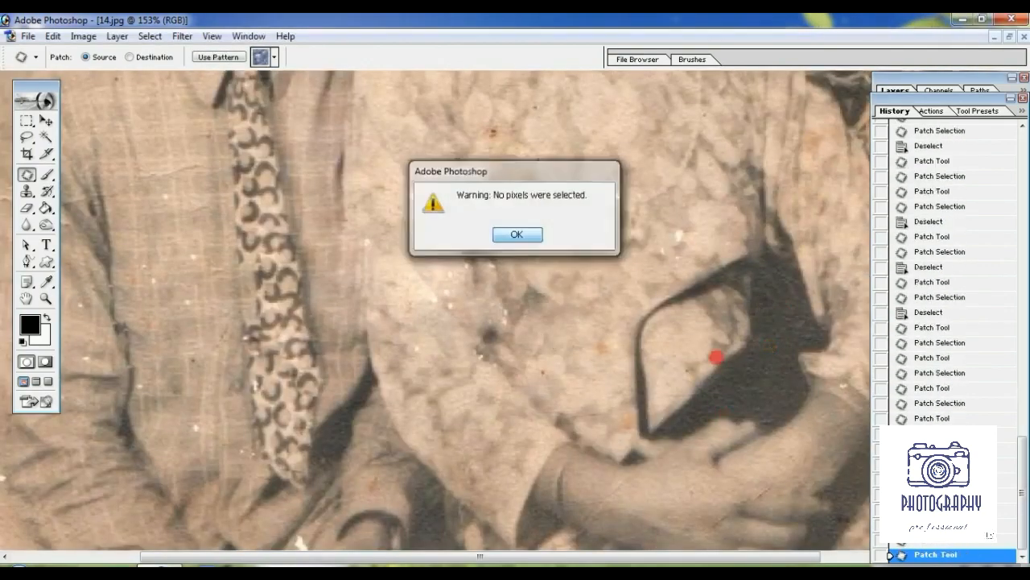
key("Return")
Fit the whole photo in view and save the current repair state as a history snapshot.
left_click_drag(579, 153, 644, 507)
left_click_drag(564, 161, 634, 508)
left_click_drag(640, 335, 600, 353)
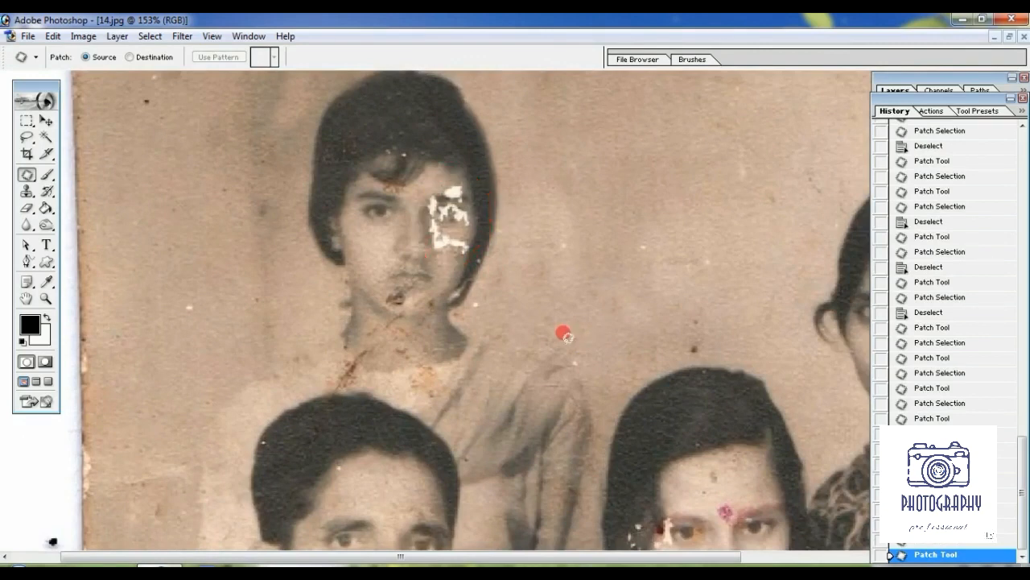
key("ctrl+0")
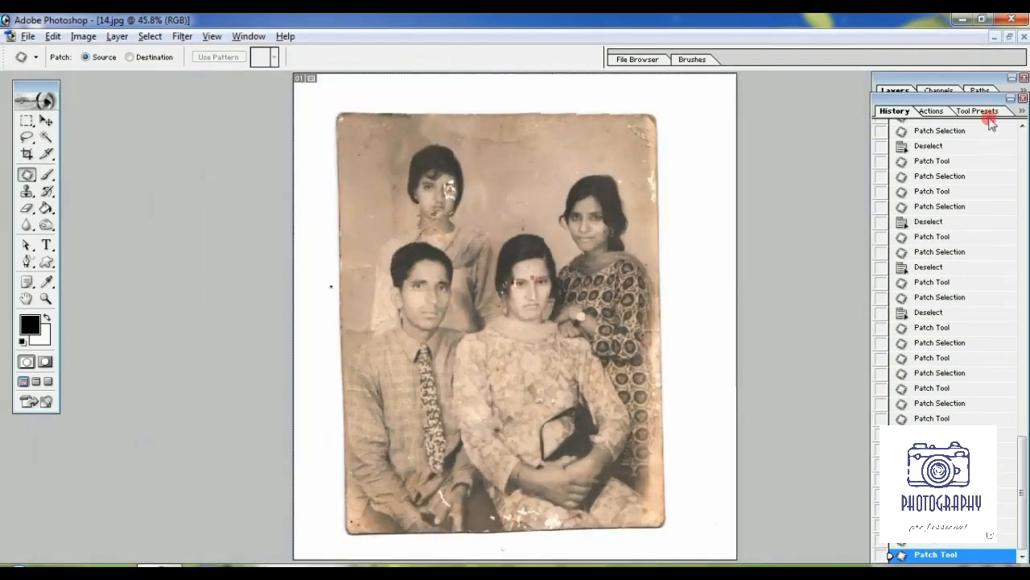
left_click_drag(981, 97, 875, 77)
mouse_move(915, 447)
left_mouse_down()
mouse_move(914, 124)
mouse_move(915, 451)
left_mouse_up()
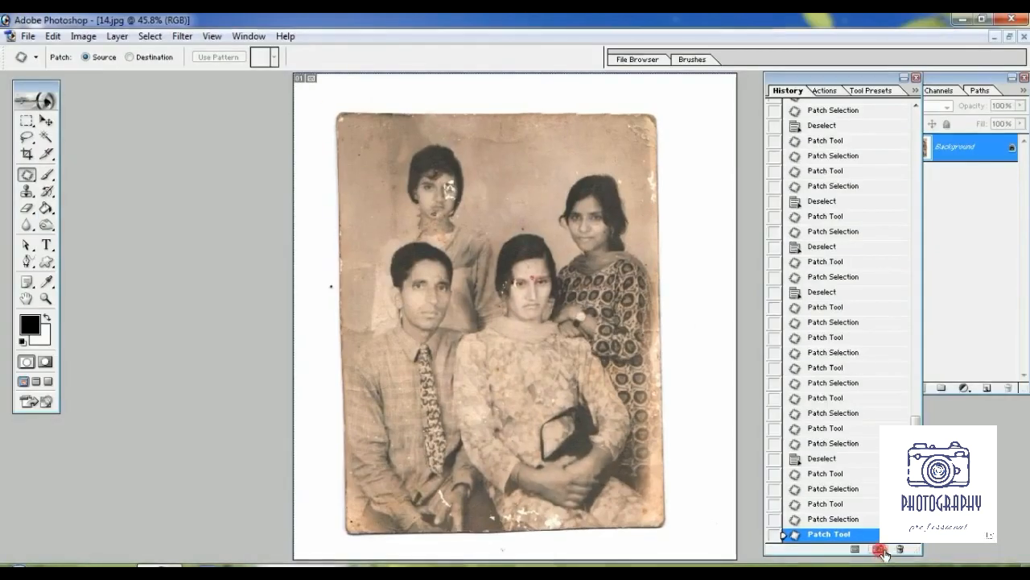
left_click(872, 507)
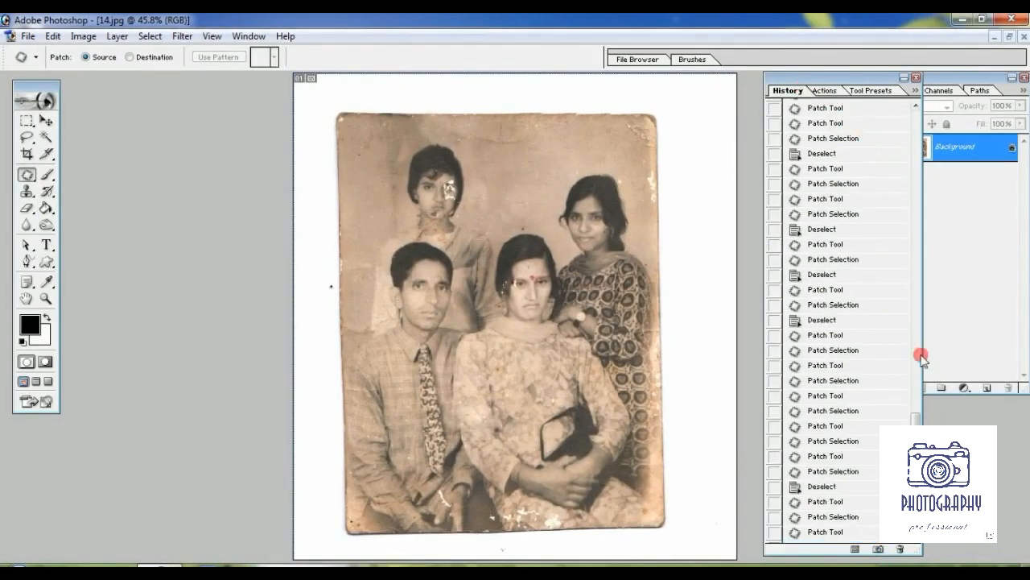
Compare Snapshot 1 with the original 14.jpg state, return to Snapshot 1 and make it the History Brush source.
left_click_drag(916, 441, 914, 138)
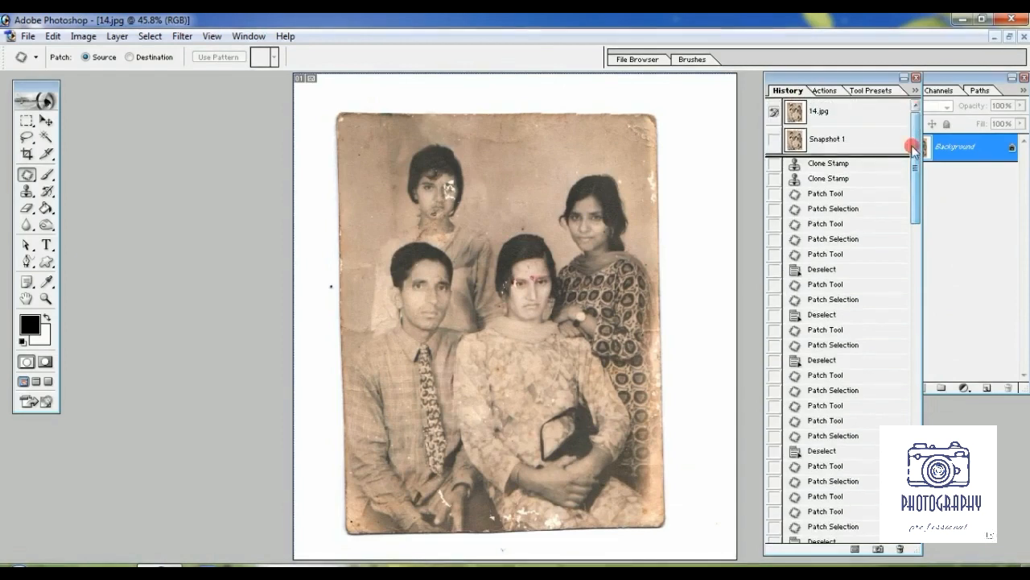
left_click(826, 141)
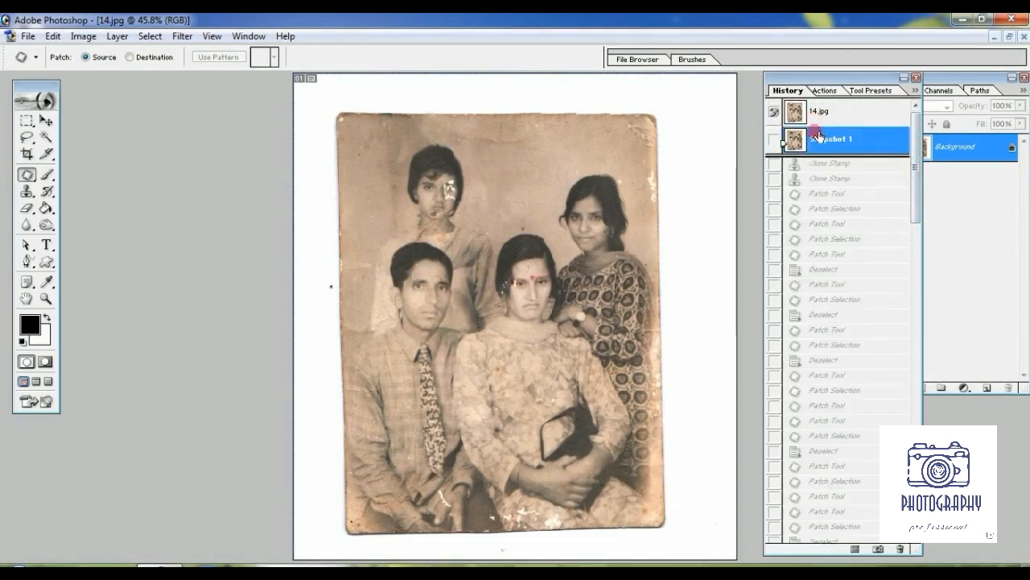
left_click(822, 113)
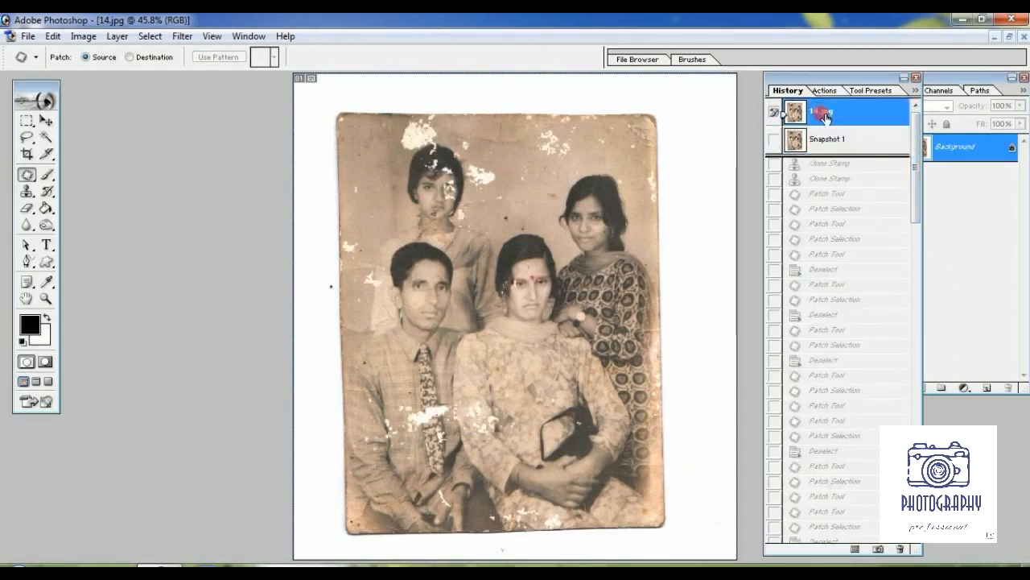
left_click(833, 142)
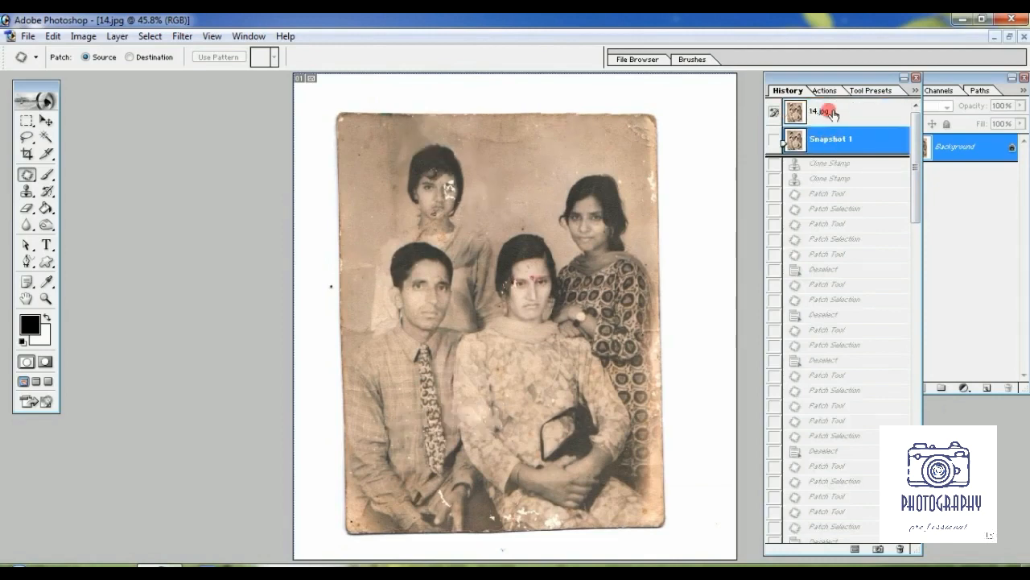
left_click(831, 119)
left_click(839, 141)
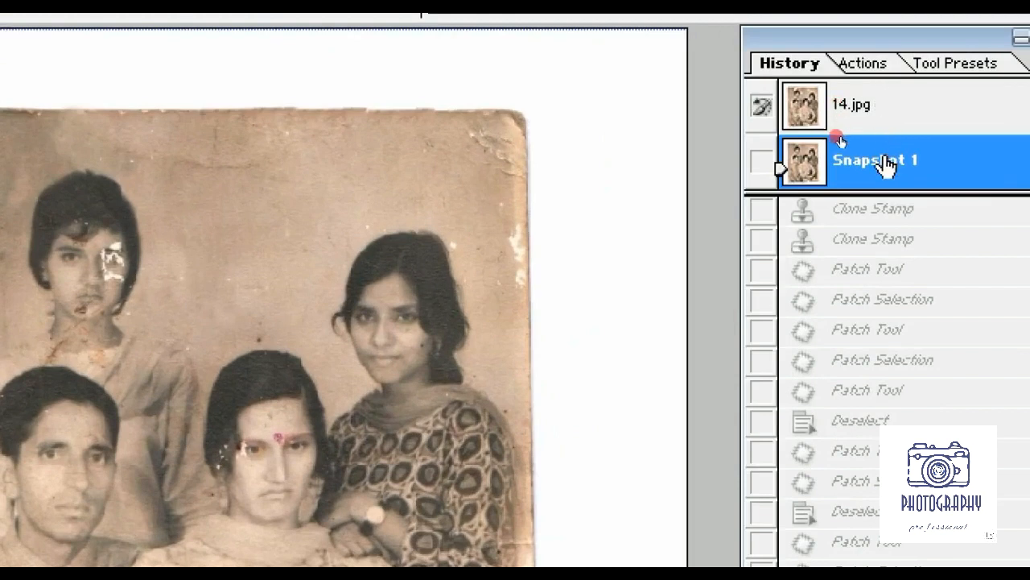
left_click(877, 112)
left_click(879, 165)
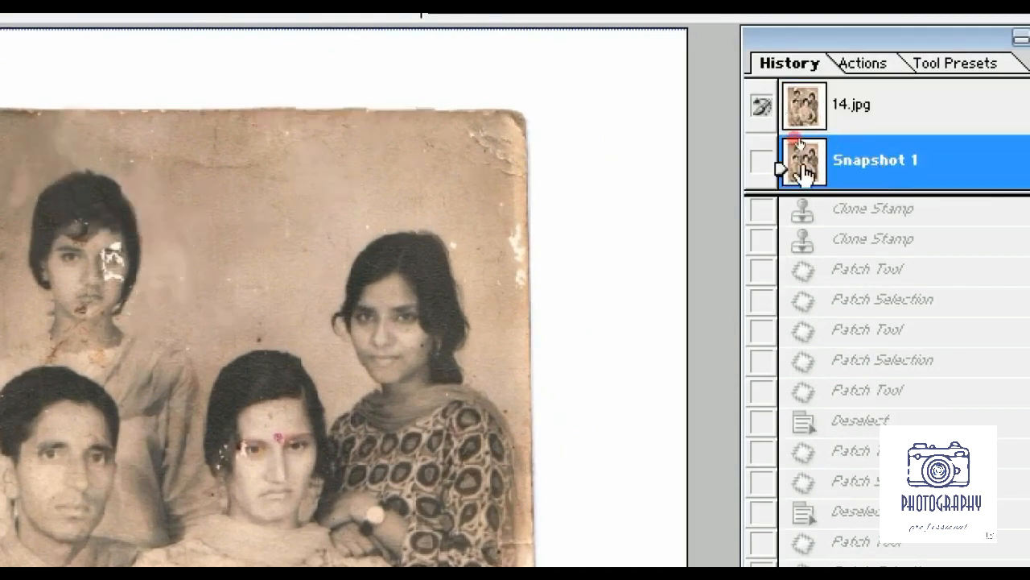
left_click(761, 104)
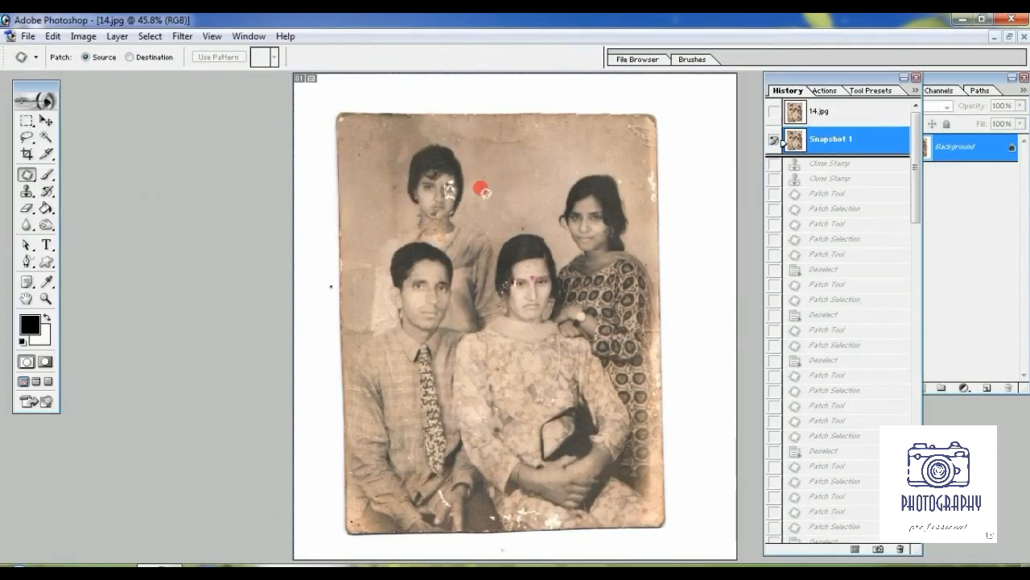
Lasso the child's undamaged eye together with its eyebrow, using a 5 px feather, and copy the selection.
scroll(476, 192, "up", 10)
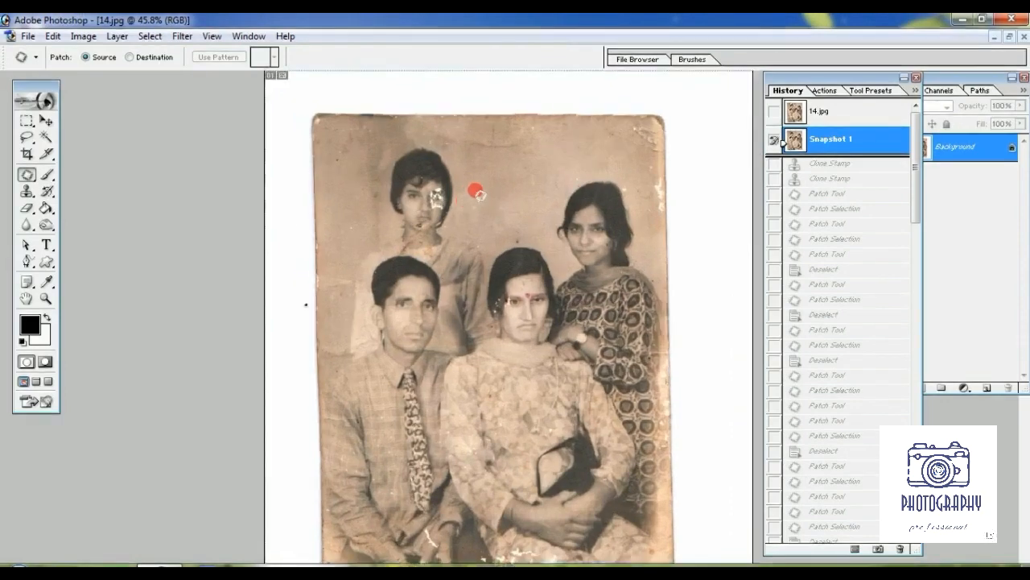
left_click_drag(673, 515, 483, 228)
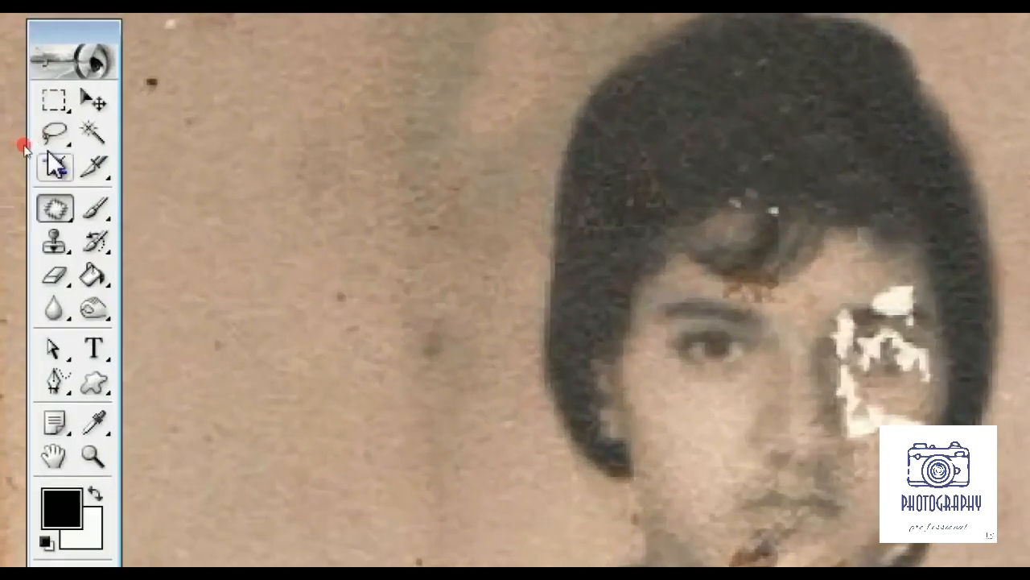
left_click_drag(58, 133, 179, 133)
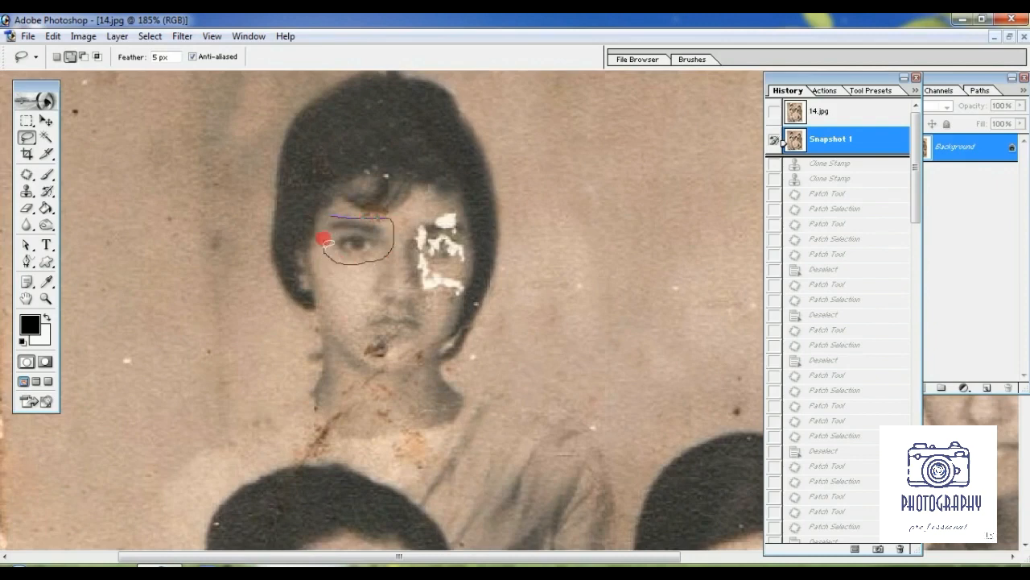
left_click_drag(323, 239, 325, 241)
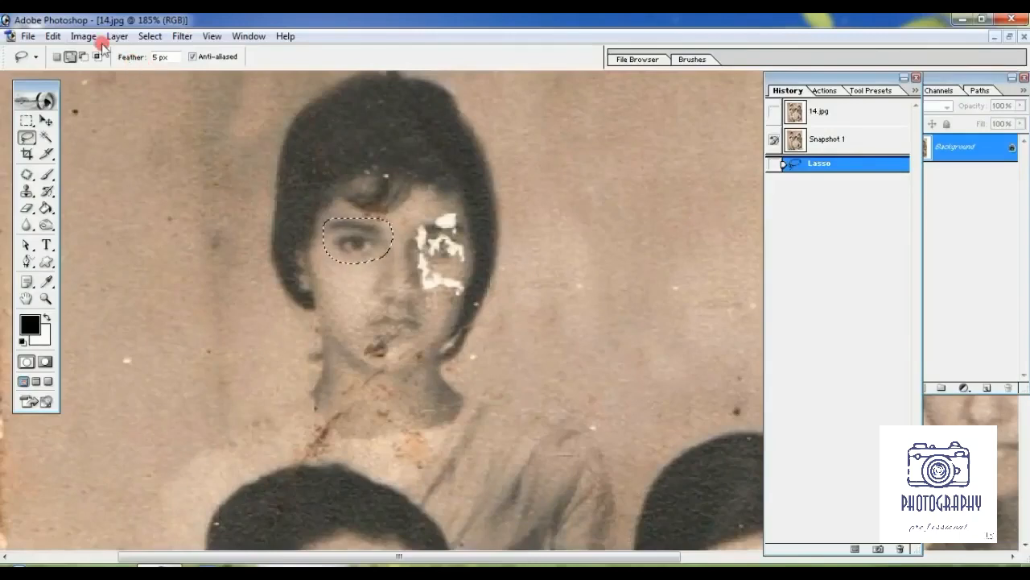
left_click(17, 40)
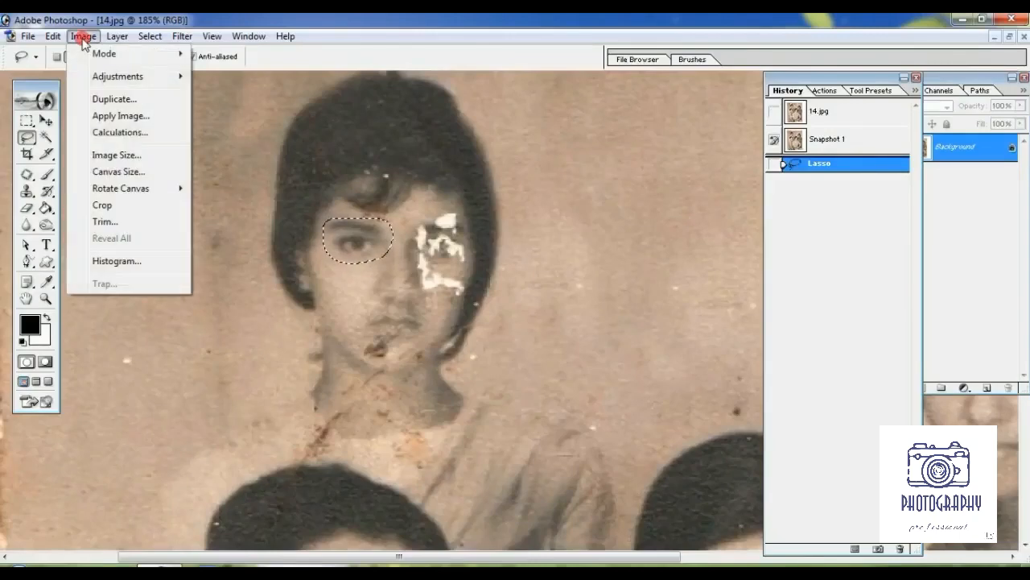
left_click(52, 37)
left_click(123, 149)
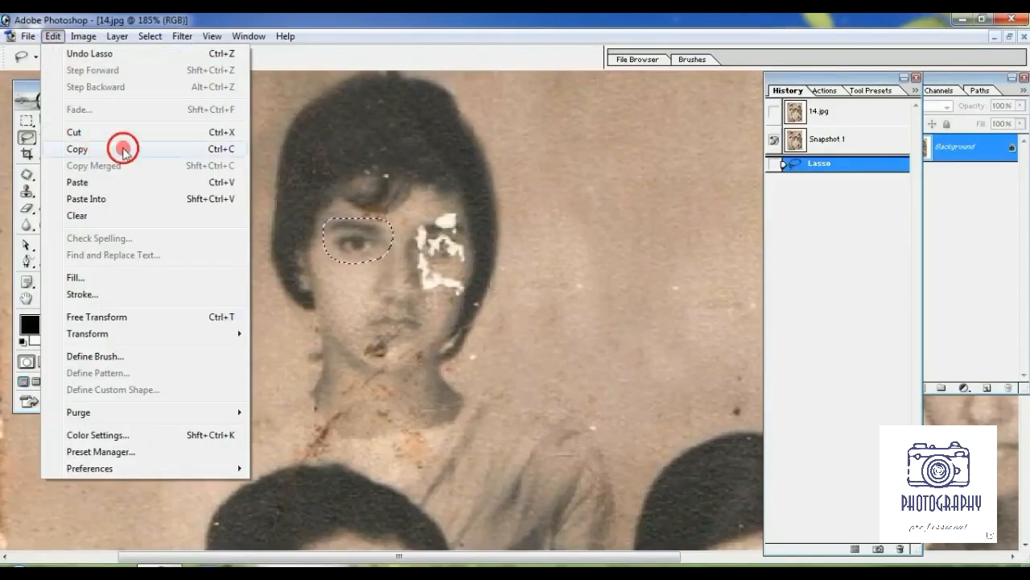
Paste the copied eye as a new layer and move it onto the background to the right of the child's head.
left_click(52, 36)
left_click(70, 185)
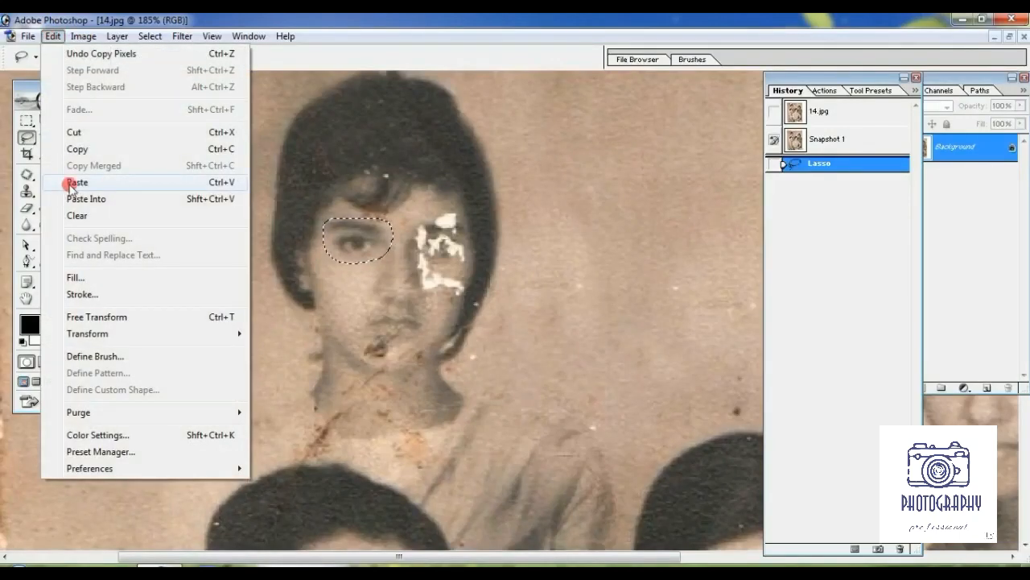
left_click(115, 181)
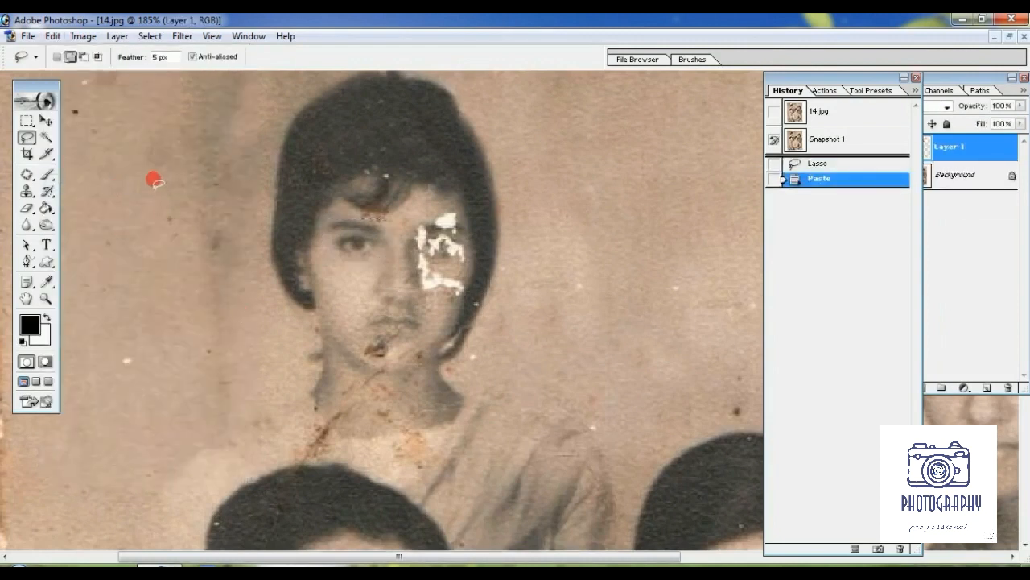
left_click(46, 119)
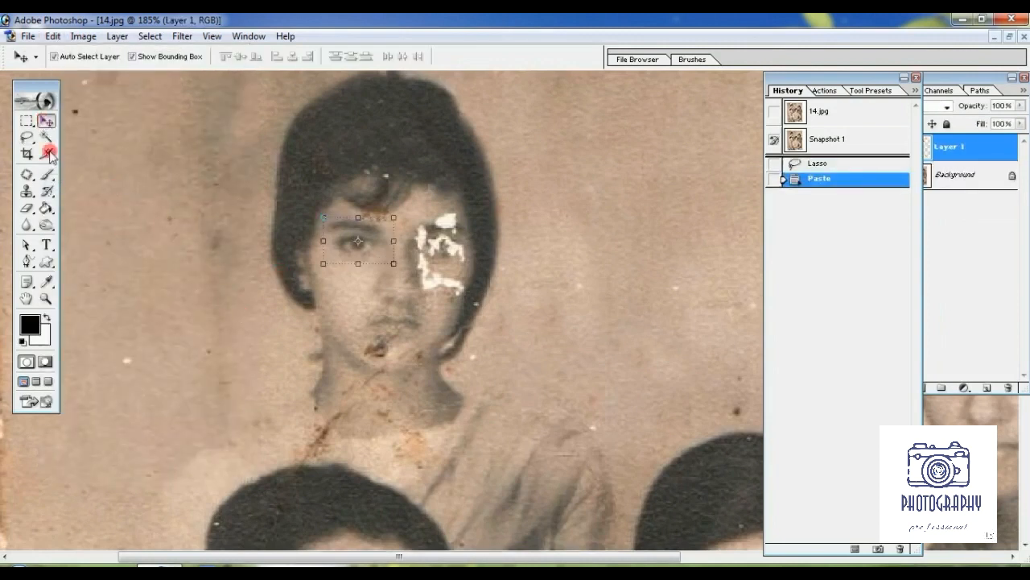
left_click_drag(363, 246, 582, 229)
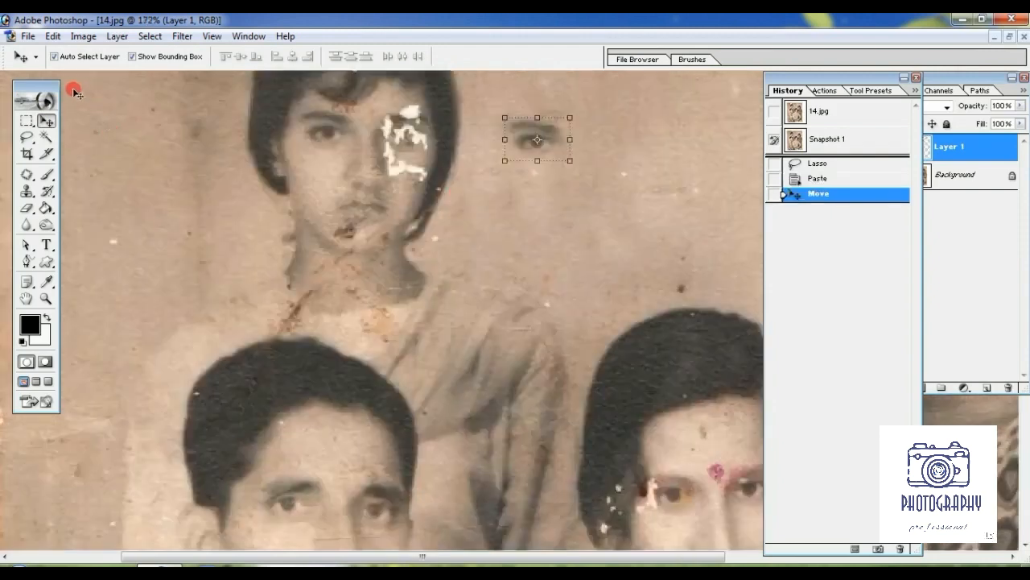
Flip the pasted eye layer horizontally and position it over the child's damaged eye, in line with the intact one.
left_click(82, 36)
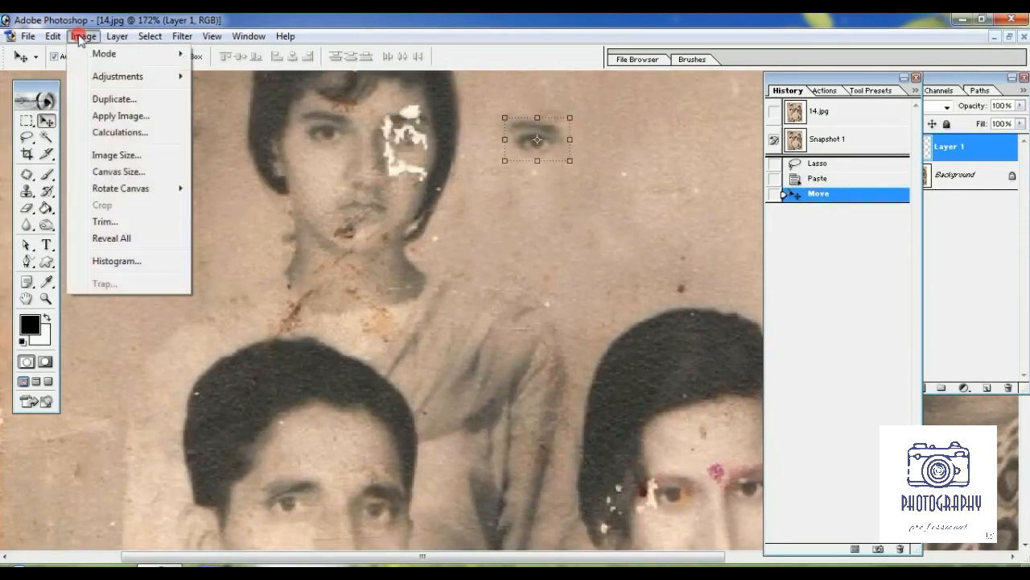
left_click(53, 38)
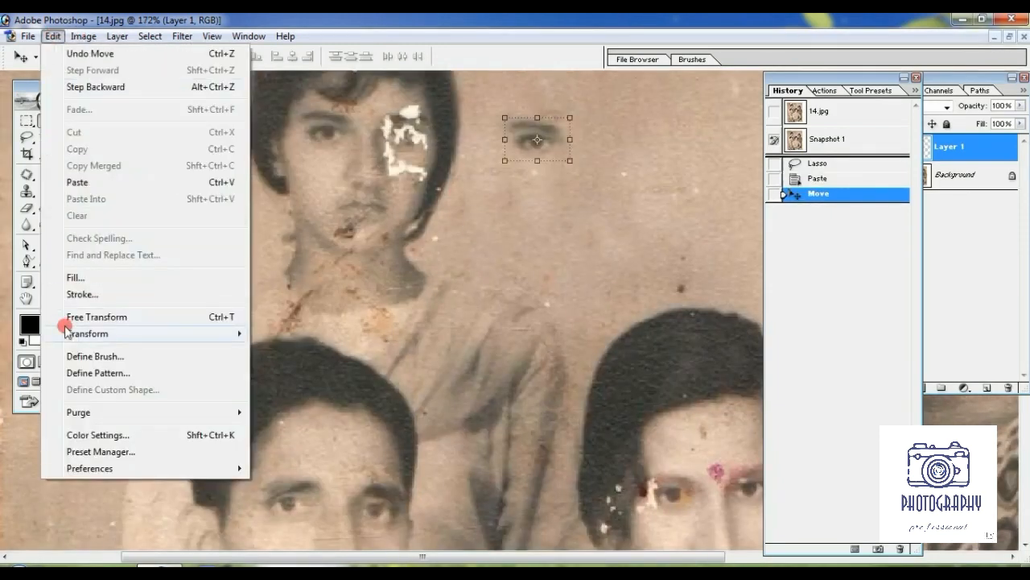
mouse_move(69, 334)
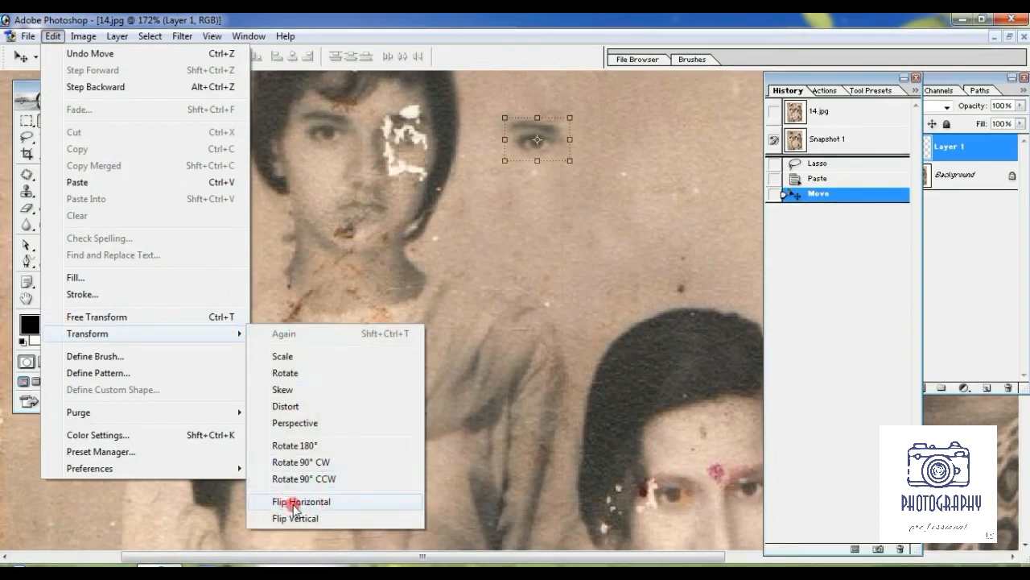
left_click(346, 503)
left_click_drag(535, 160, 419, 141)
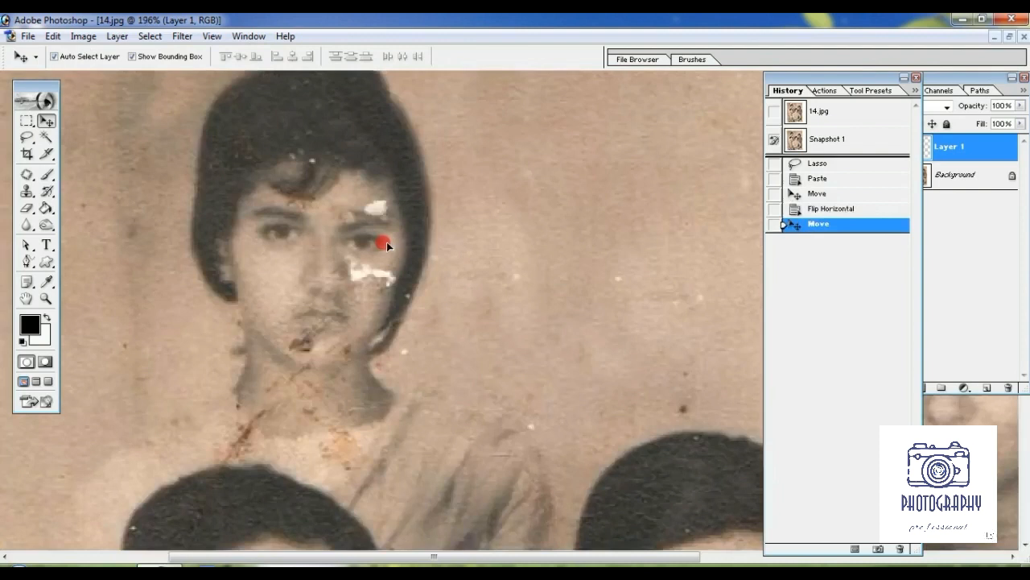
left_click_drag(386, 242, 387, 234)
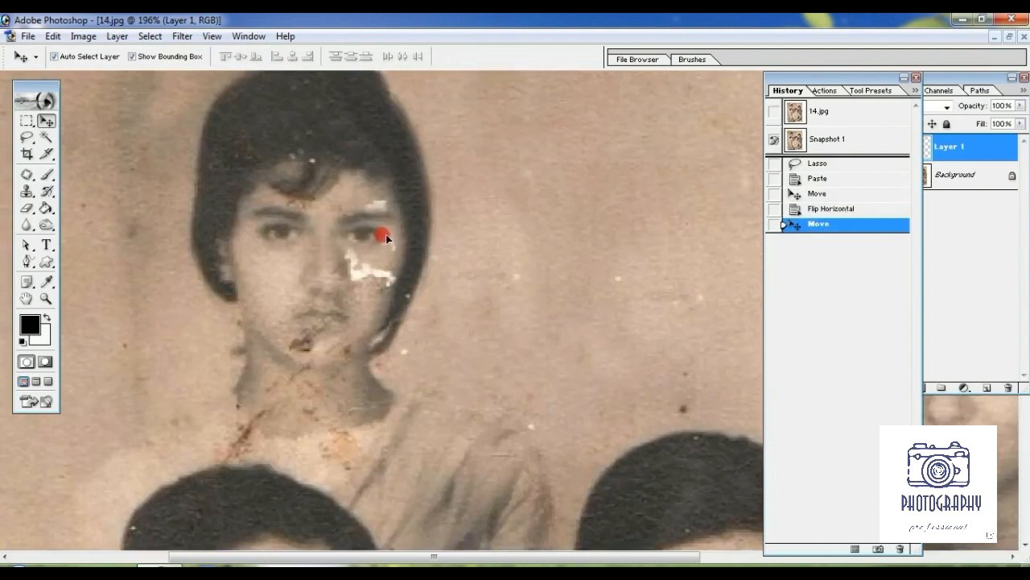
Hide and show Layer 1 to check the placed eye, and merge the visible layers into the Background.
left_click(874, 229)
left_click(992, 248)
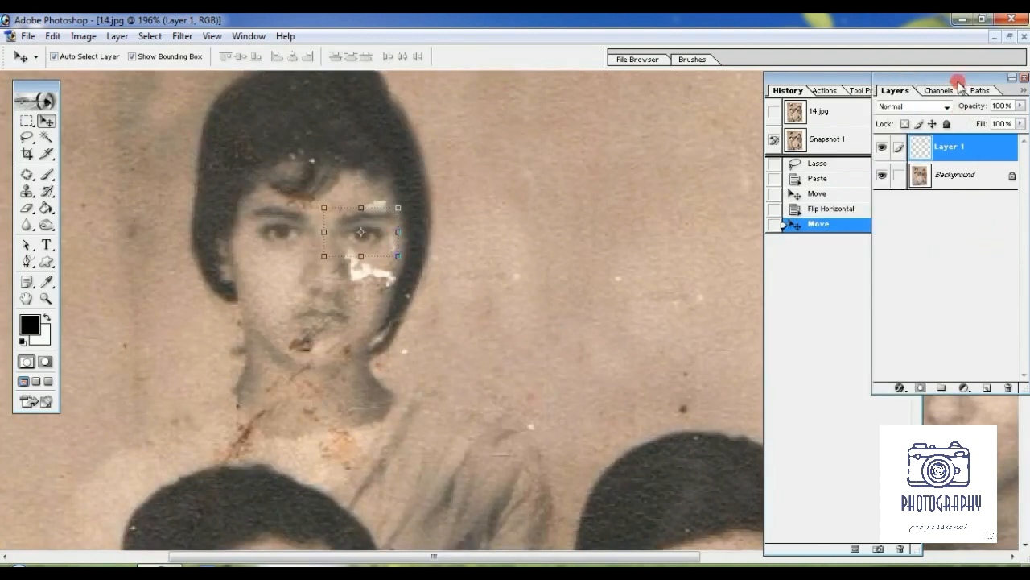
left_click_drag(530, 103, 537, 94)
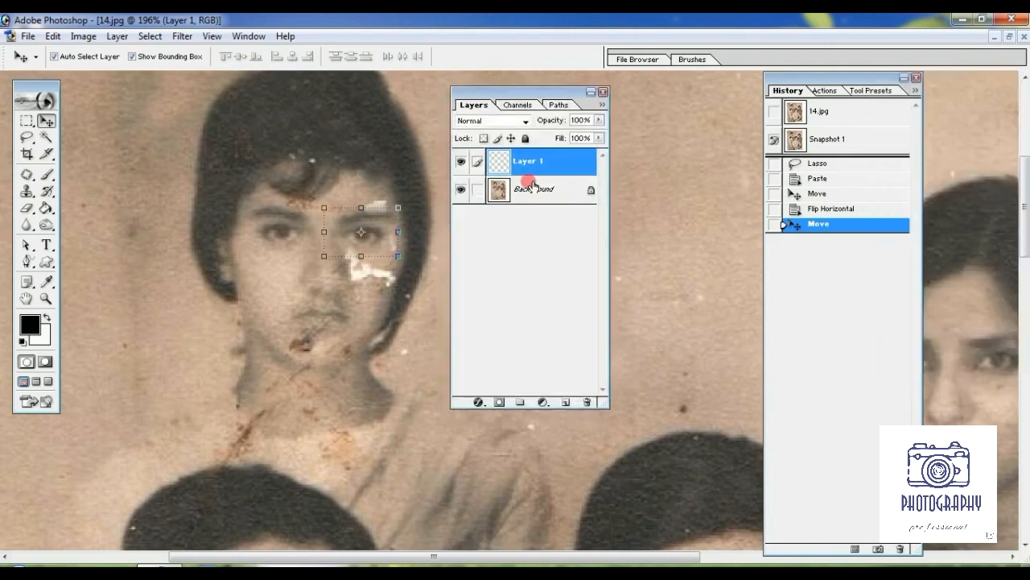
left_click(464, 163)
left_click(471, 189)
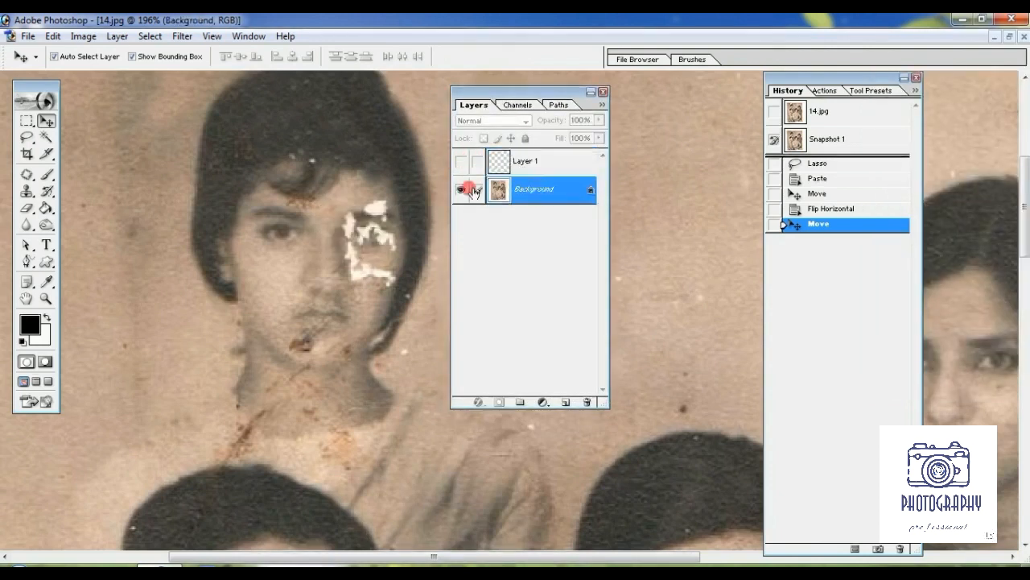
left_click(463, 162)
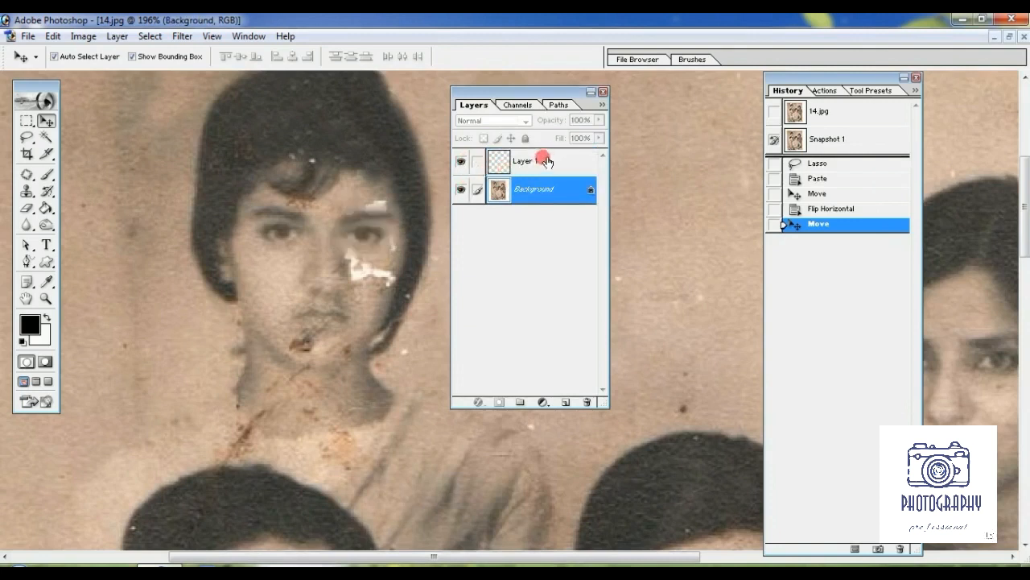
left_click(546, 161)
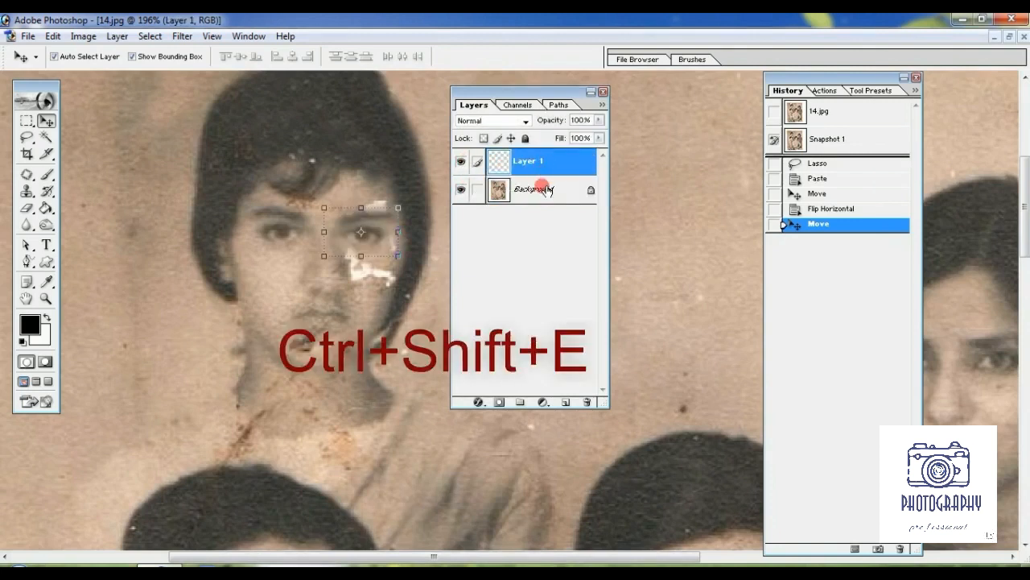
key("ctrl+shift+e")
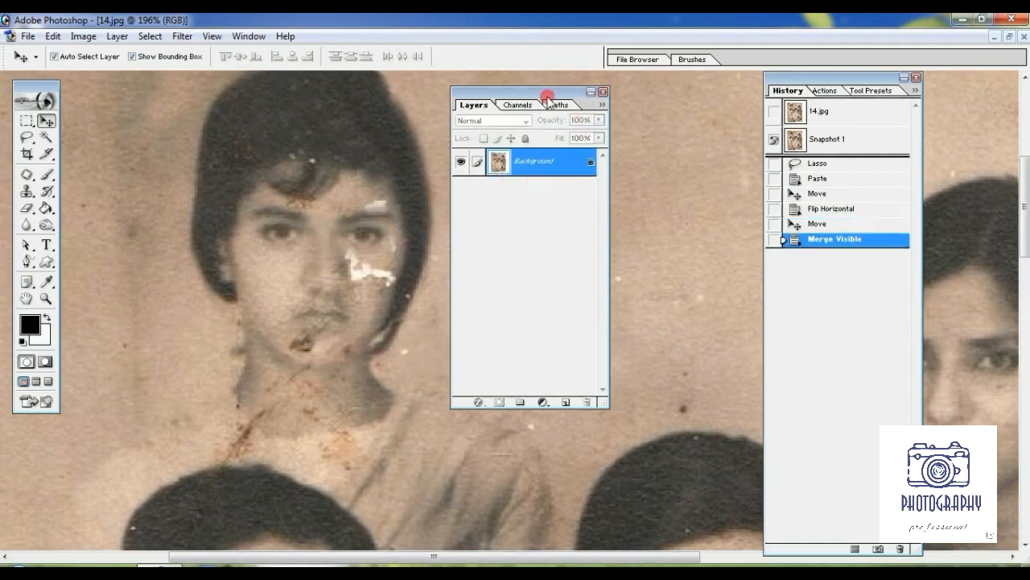
left_click_drag(971, 97, 922, 104)
Repair the white damage above the child's rebuilt eyebrow with the Patch tool, using nearby clean skin.
scroll(356, 250, "up", 3)
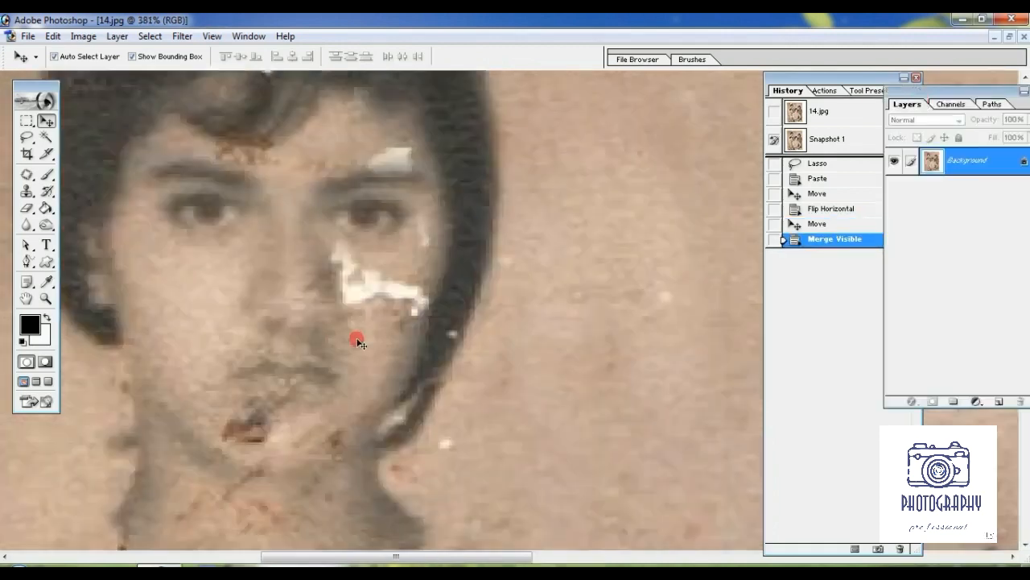
left_click(23, 175)
left_click_drag(392, 147, 391, 150)
mouse_move(399, 157)
left_mouse_down()
mouse_move(307, 162)
mouse_move(330, 201)
left_mouse_up()
key("ctrl+d")
key("ctrl+d")
Patch the remaining white damage beside and below the rebuilt eye, across the child's cheek to the hairline.
mouse_move(423, 228)
left_mouse_down()
mouse_move(425, 258)
mouse_move(394, 249)
left_mouse_up()
mouse_move(390, 310)
left_mouse_down()
mouse_move(352, 248)
mouse_move(389, 274)
left_mouse_up()
key("ctrl+d")
mouse_move(366, 283)
left_mouse_down()
mouse_move(202, 317)
mouse_move(376, 288)
mouse_move(361, 257)
left_mouse_up()
key("ctrl+d")
left_click(433, 287)
key("Return")
left_click_drag(433, 283, 434, 280)
left_click_drag(433, 278, 439, 250)
key("ctrl+d")
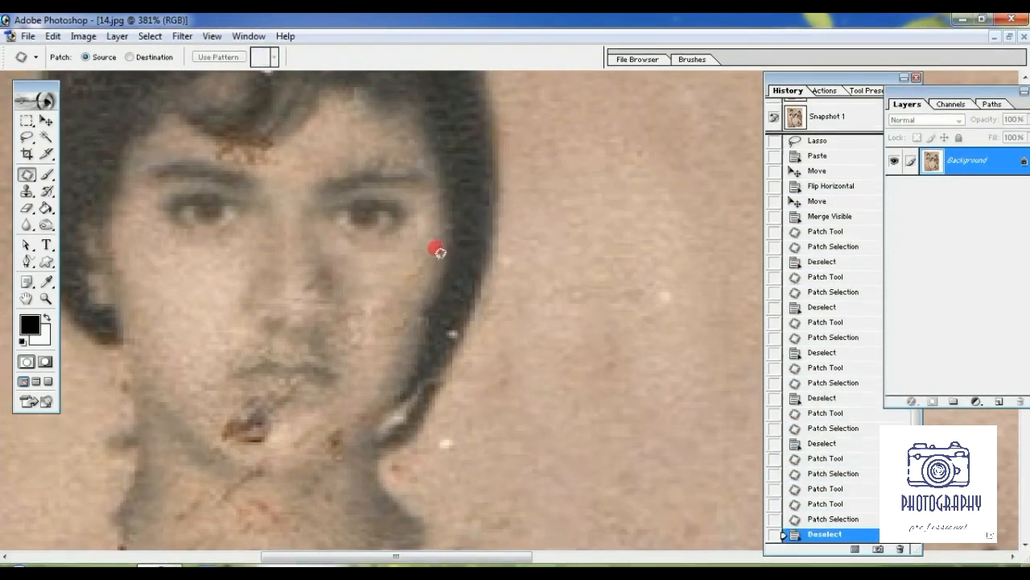
Patch the reddish-brown stain below the child's lips with clean skin from the cheek.
left_click_drag(281, 417, 279, 414)
left_click_drag(251, 433, 164, 351)
key("ctrl+d")
Patch the dark line and rust-coloured spots under the child's chin and along the centre of the neck.
mouse_move(345, 441)
left_mouse_down()
mouse_move(382, 400)
mouse_move(483, 195)
left_mouse_up()
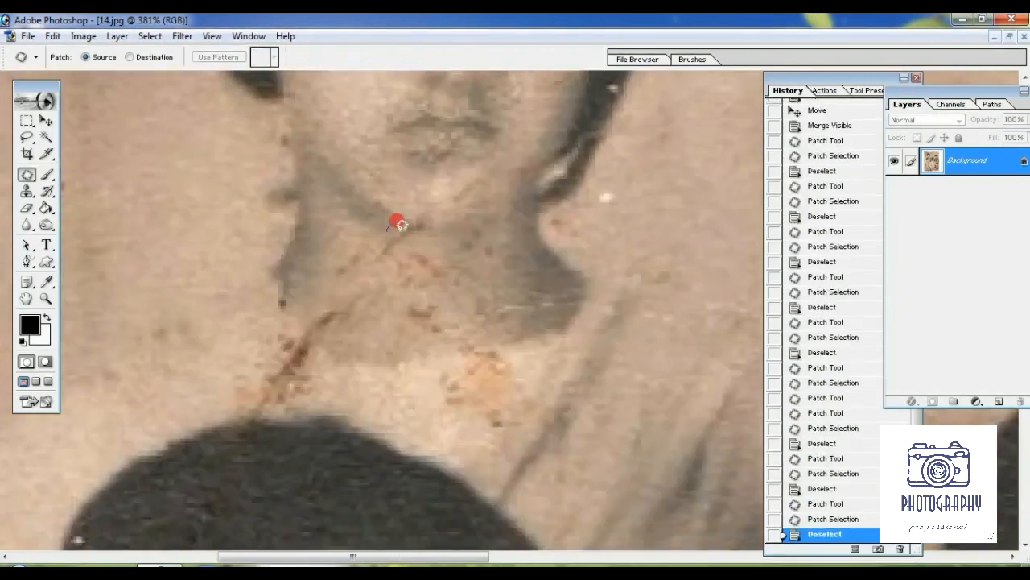
left_click_drag(400, 226, 403, 229)
key("ctrl+d")
left_click_drag(398, 234, 376, 244)
left_click_drag(394, 256, 457, 285)
left_click_drag(458, 295, 487, 282)
key("Return")
left_click_drag(401, 329, 412, 320)
left_click_drag(427, 321, 468, 317)
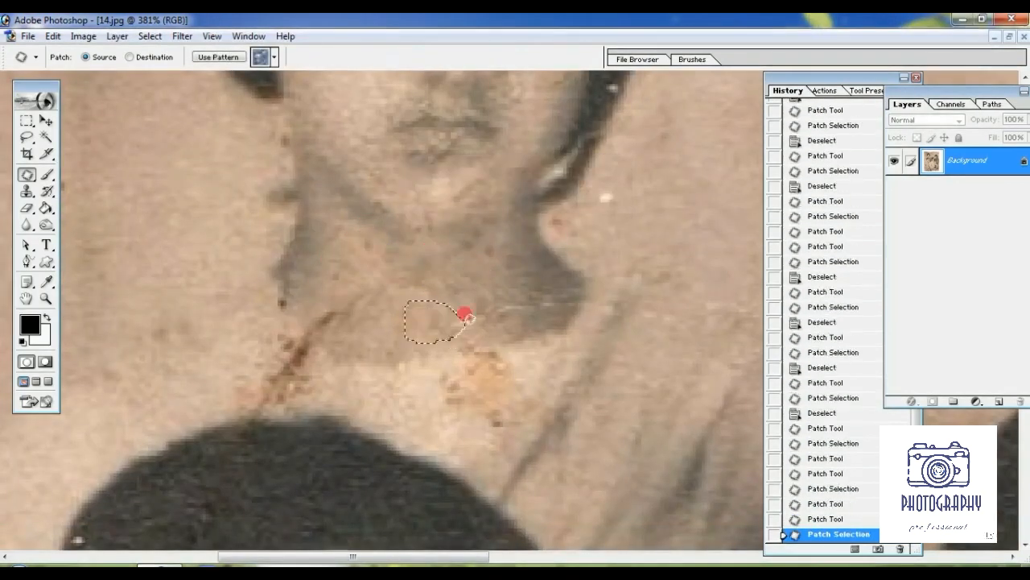
left_click_drag(377, 309, 402, 326)
key("ctrl+d")
Compare the repaired photo with Snapshot 1 in the history and return to the latest Deselect state.
scroll(406, 326, "down", 4)
scroll(406, 324, "up", 1)
left_click_drag(489, 241, 410, 280)
scroll(386, 258, "up", 2)
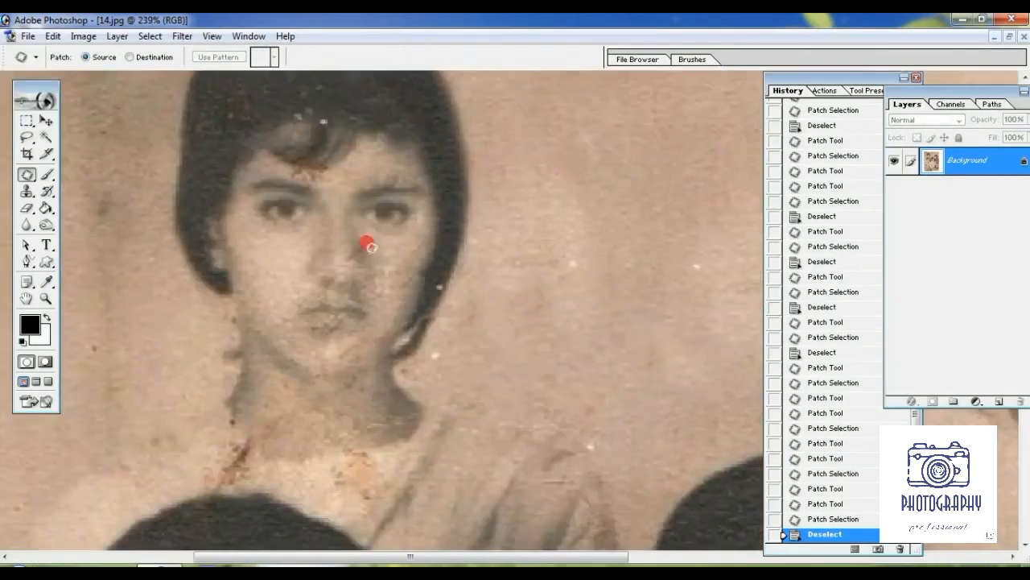
scroll(395, 253, "down", 3)
scroll(435, 282, "up", 2)
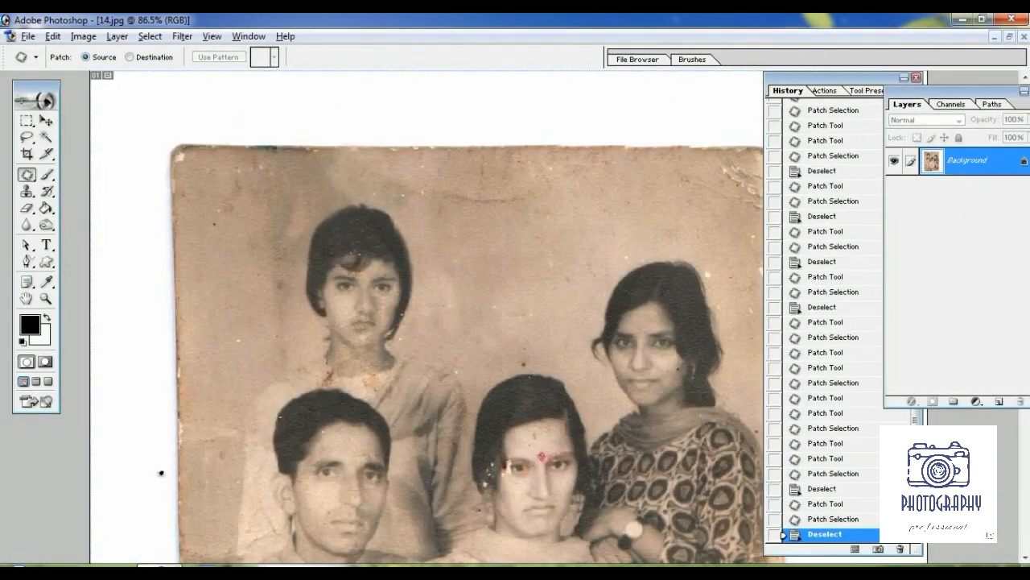
left_click_drag(828, 557, 834, 200)
left_click_drag(917, 144, 912, 86)
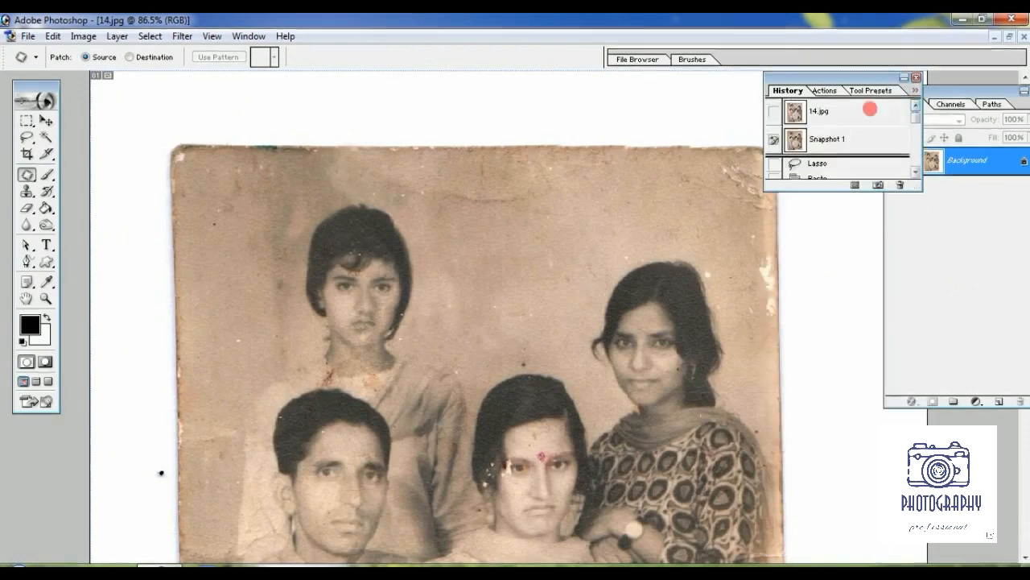
left_click(833, 142)
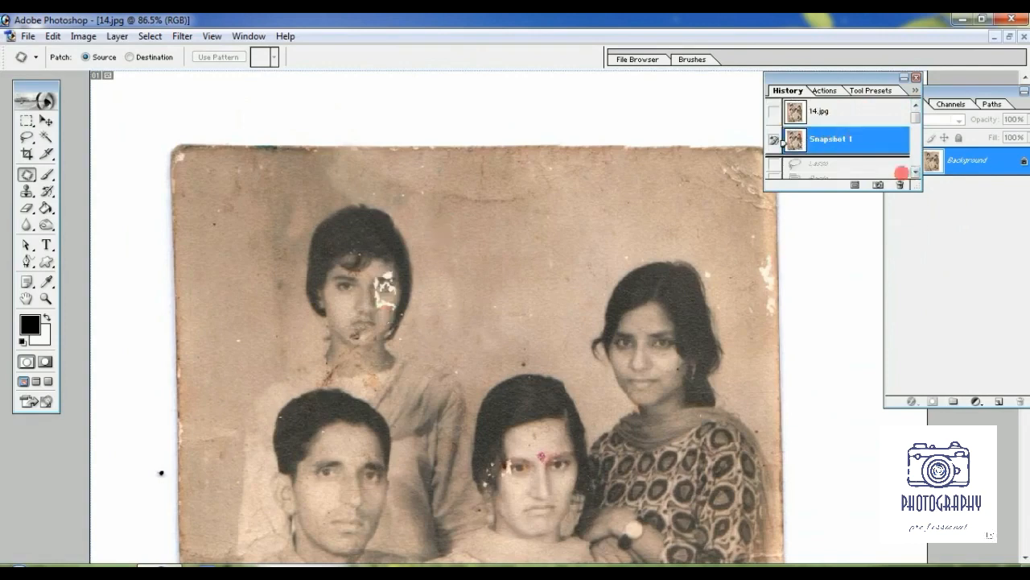
left_click_drag(839, 201, 852, 230)
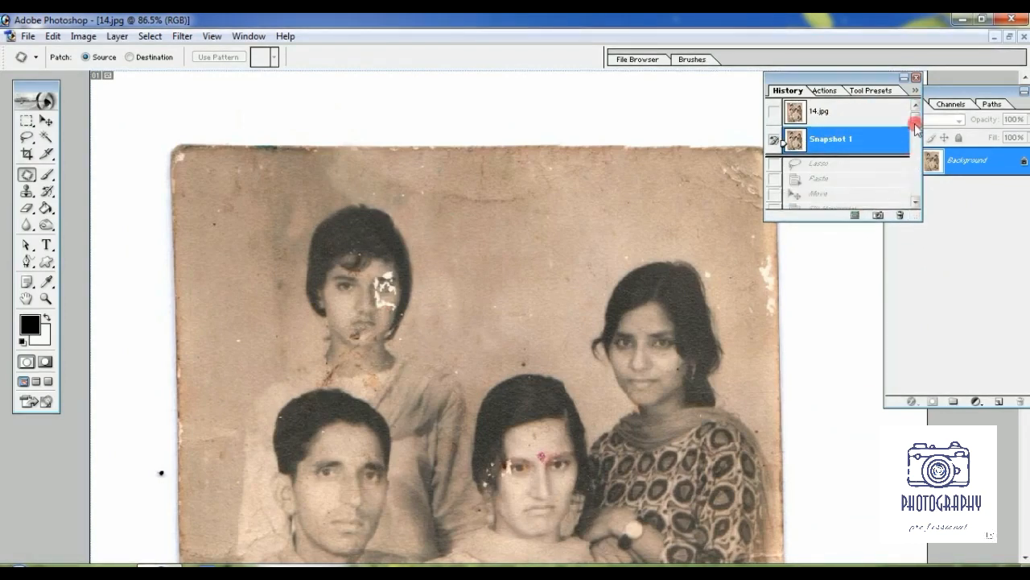
left_click_drag(915, 123, 915, 193)
left_click(819, 200)
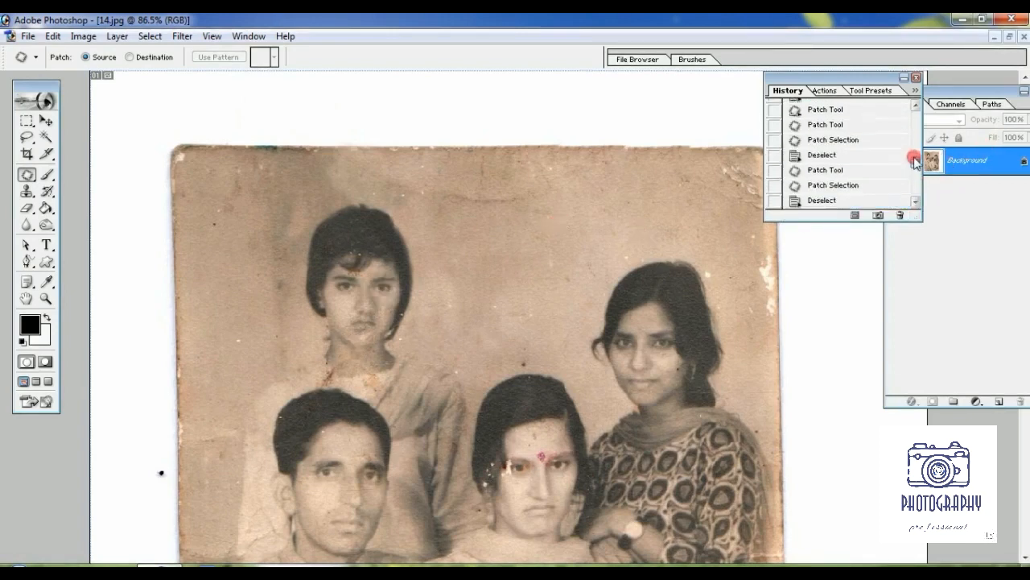
Try painting the Snapshot 1 state back over the child's face with the History Brush at size 90.
left_click_drag(915, 154, 914, 108)
key("y")
left_click(776, 140)
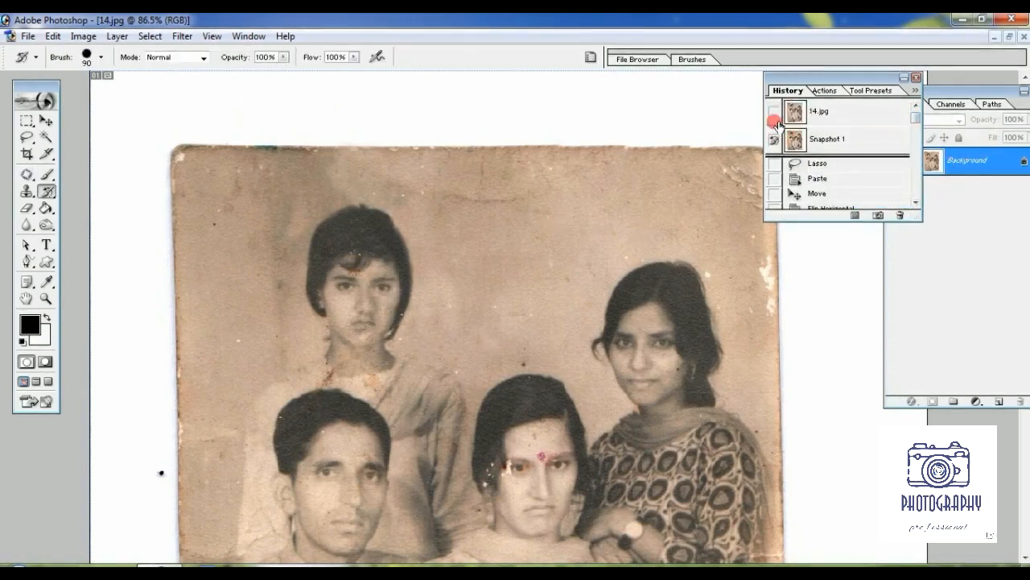
mouse_move(398, 282)
left_mouse_down()
mouse_move(386, 278)
mouse_move(381, 297)
mouse_move(173, 179)
mouse_move(324, 334)
mouse_move(500, 333)
left_mouse_up()
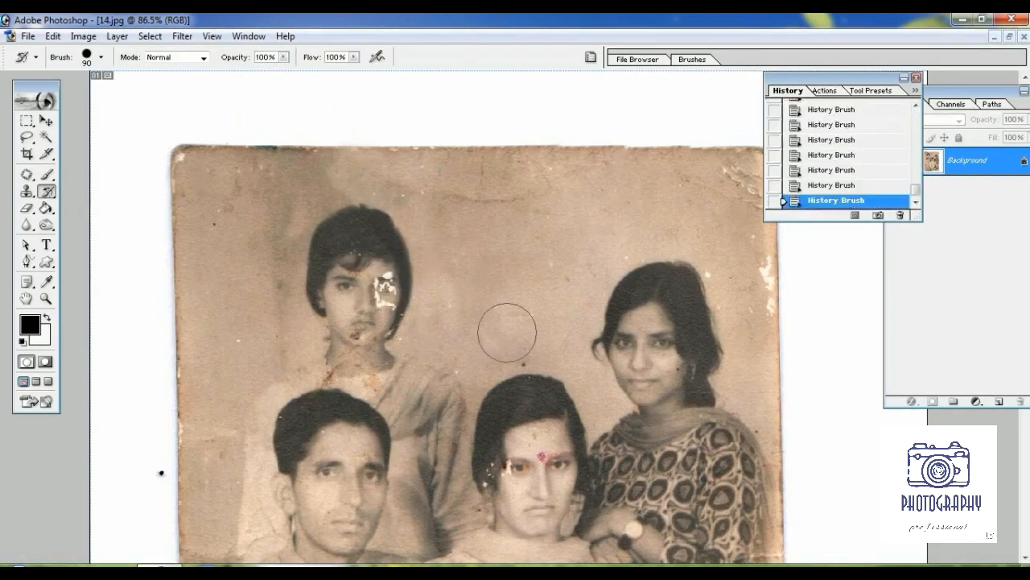
Try the History Brush with the original 14.jpg as source across the upper background and the child's head.
left_click_drag(915, 190, 915, 108)
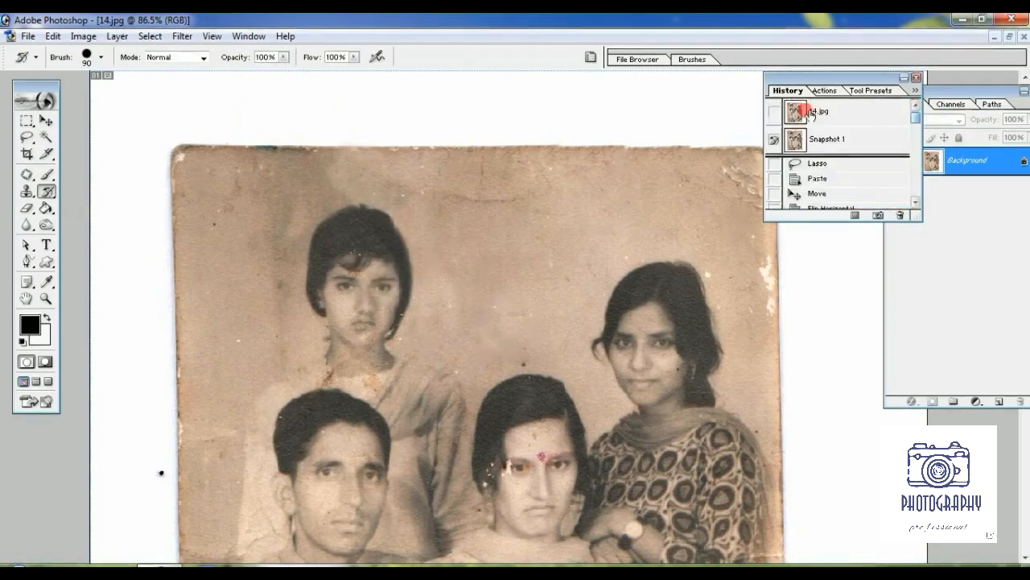
left_click(775, 111)
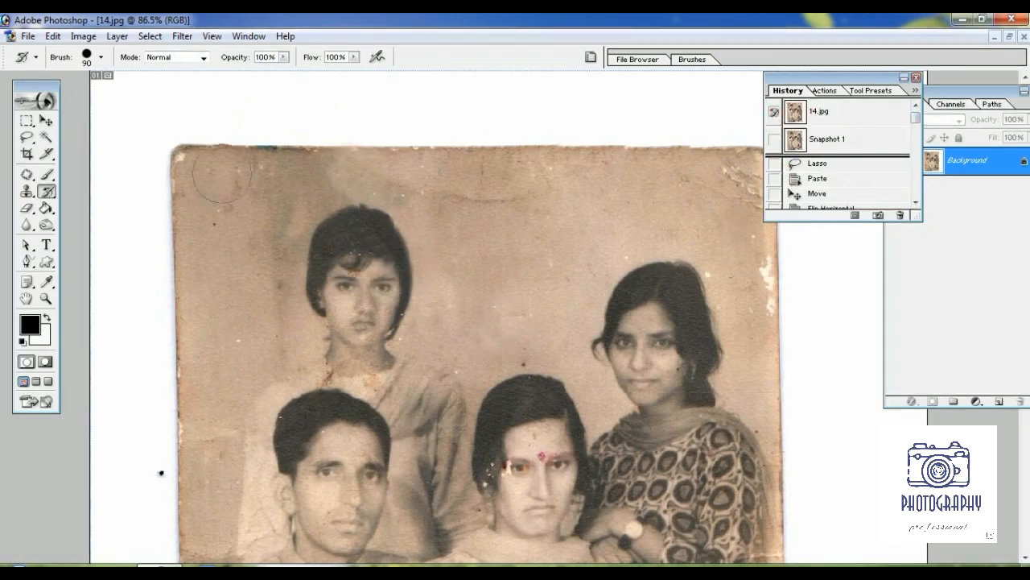
mouse_move(221, 173)
left_mouse_down()
mouse_move(571, 172)
mouse_move(641, 186)
mouse_move(348, 186)
mouse_move(537, 308)
mouse_move(471, 424)
mouse_move(433, 166)
mouse_move(430, 354)
mouse_move(298, 358)
mouse_move(287, 246)
mouse_move(646, 197)
mouse_move(693, 382)
mouse_move(572, 275)
left_mouse_up()
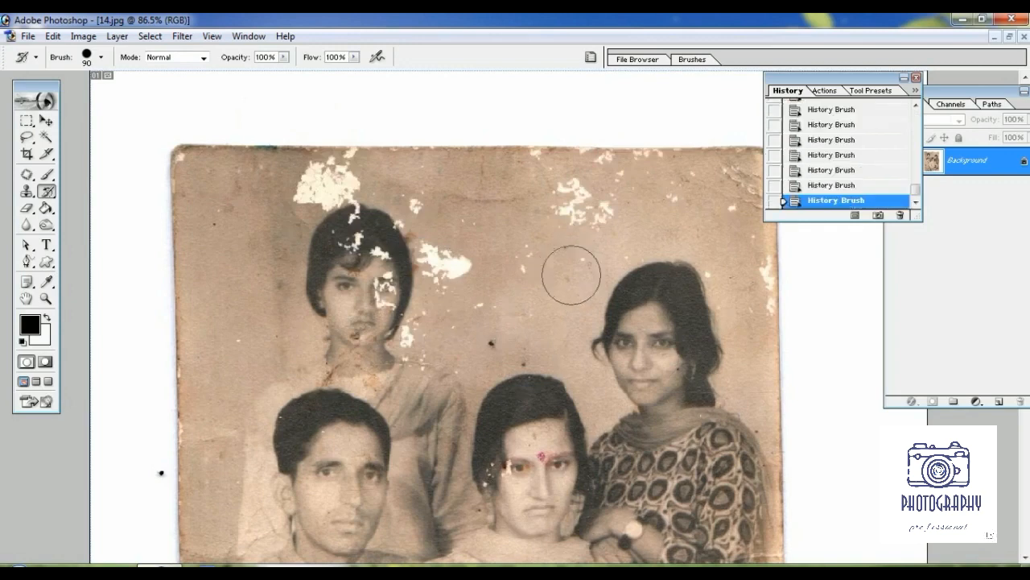
key("ctrl+z")
Save the repaired state as Snapshot 2, make it the History Brush source and select it.
left_click_drag(916, 190, 915, 112)
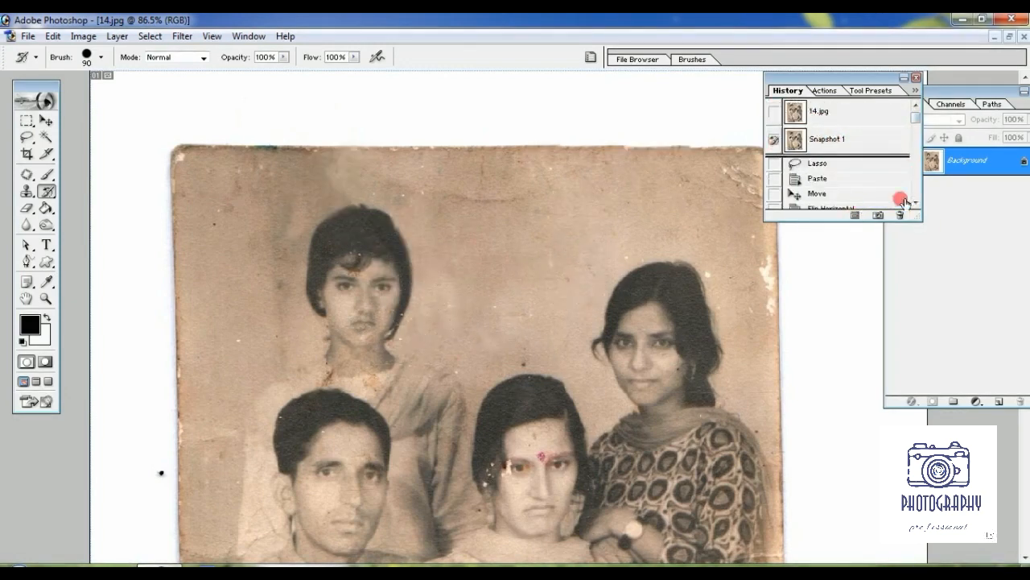
left_click(882, 216)
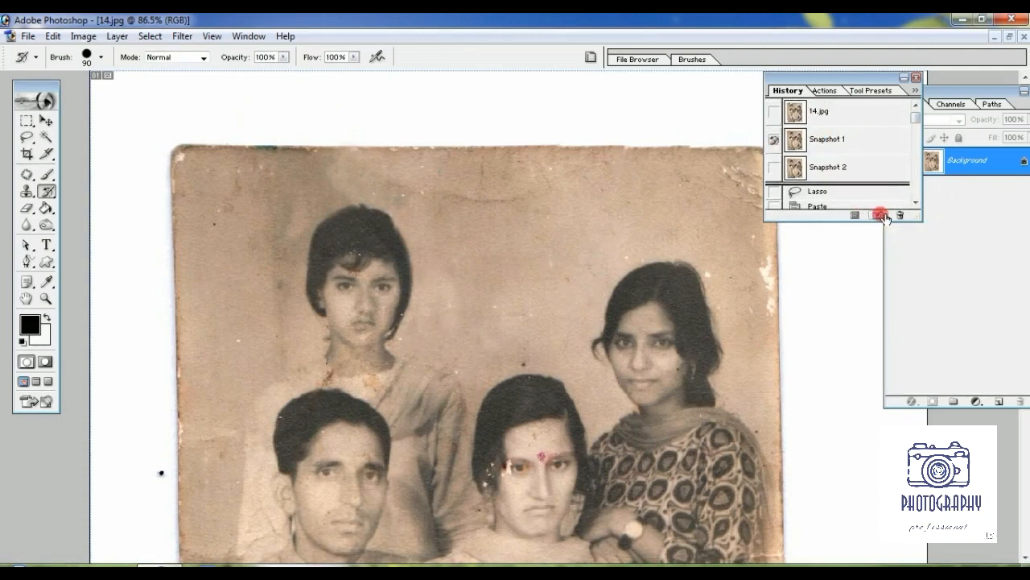
left_click(773, 167)
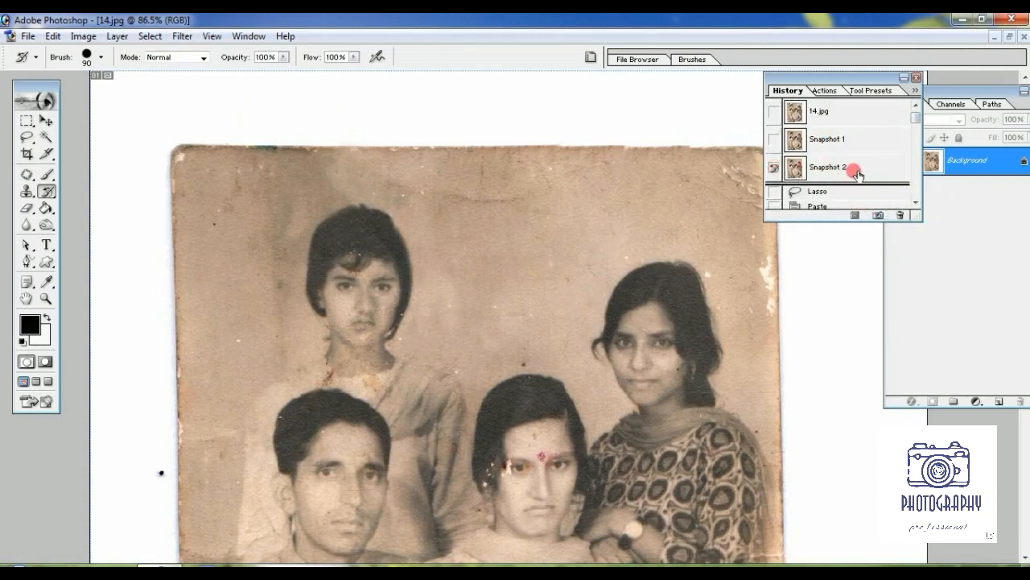
left_click(825, 167)
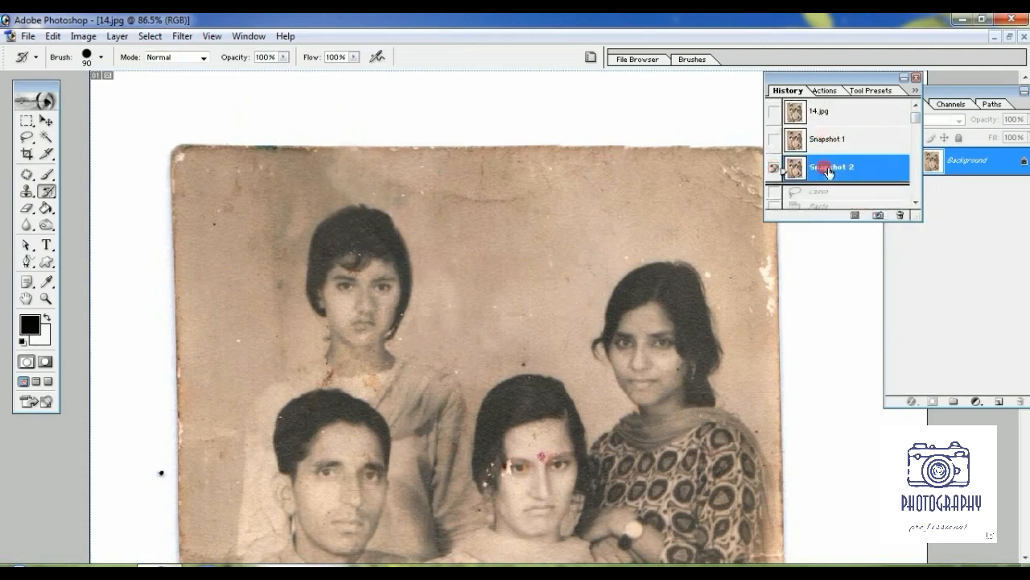
Paint the Snapshot 2 state over the child's face and the neighbouring background with the History Brush.
mouse_move(402, 293)
left_mouse_down()
mouse_move(382, 331)
mouse_move(387, 246)
mouse_move(483, 190)
left_mouse_up()
left_click_drag(913, 159, 913, 136)
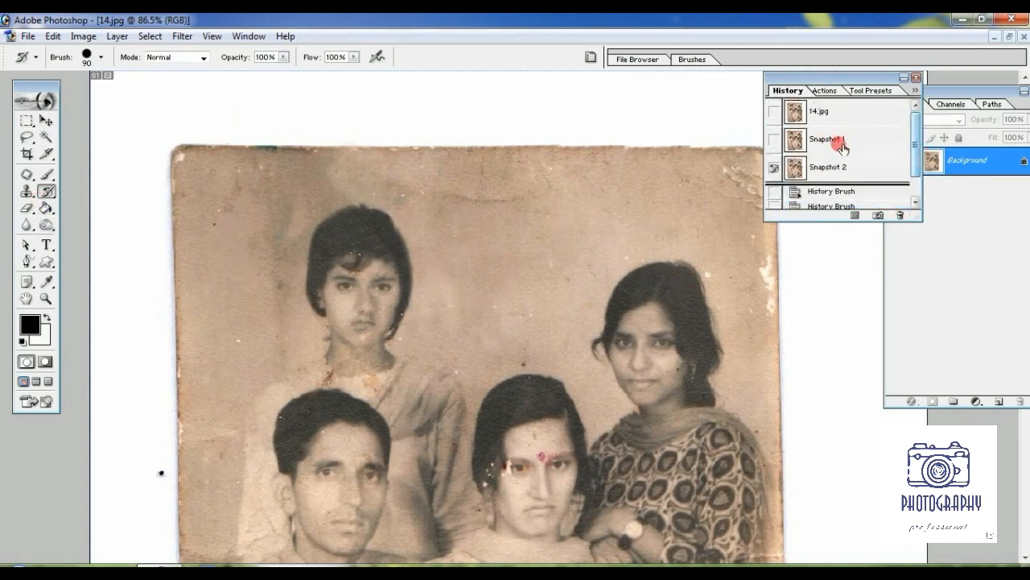
left_click_drag(867, 209, 876, 352)
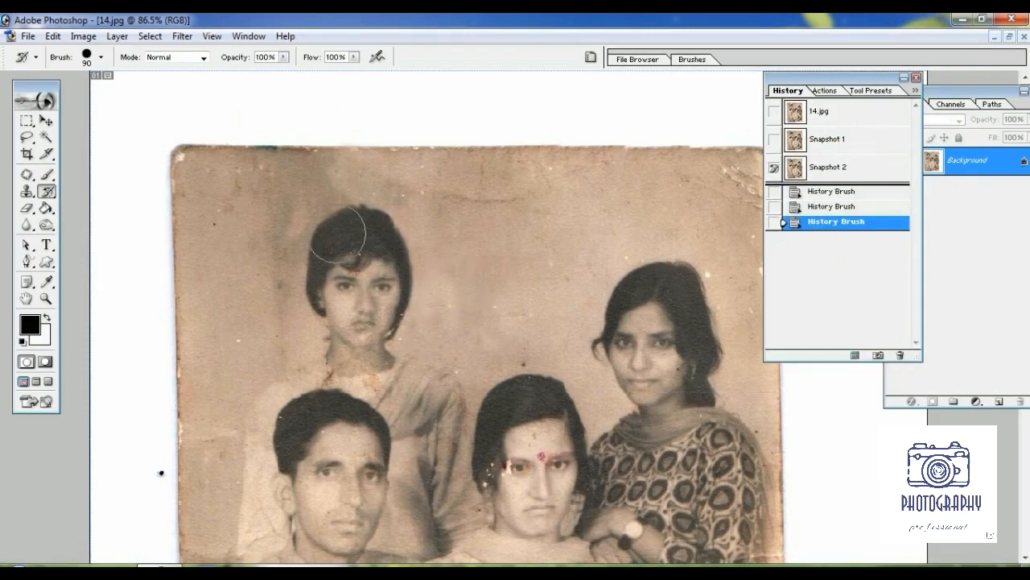
left_click(380, 309)
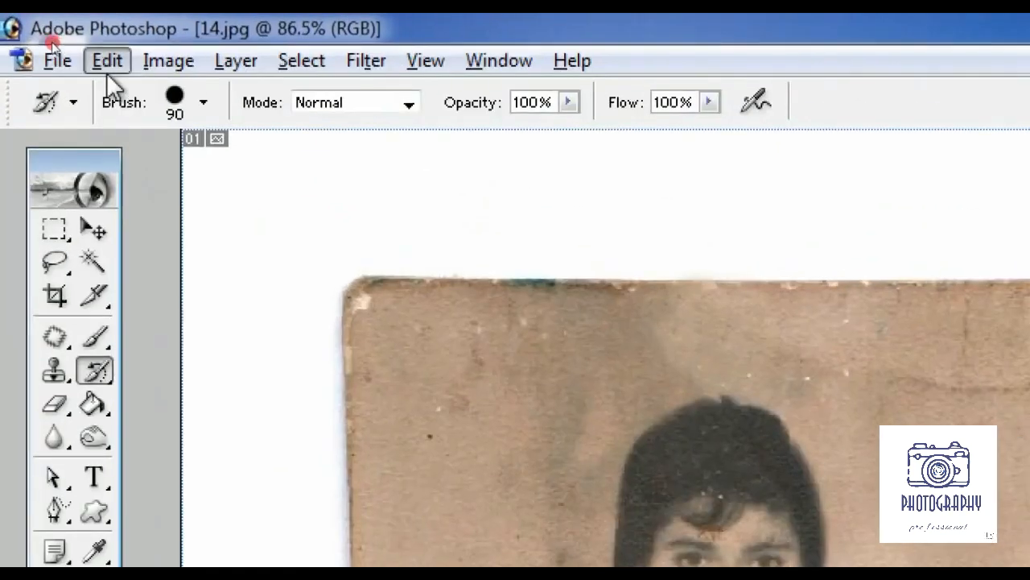
Examine the available image adjustment commands, including Levels, the automatic corrections, Curves and Color Balance.
left_click(81, 38)
mouse_move(218, 153)
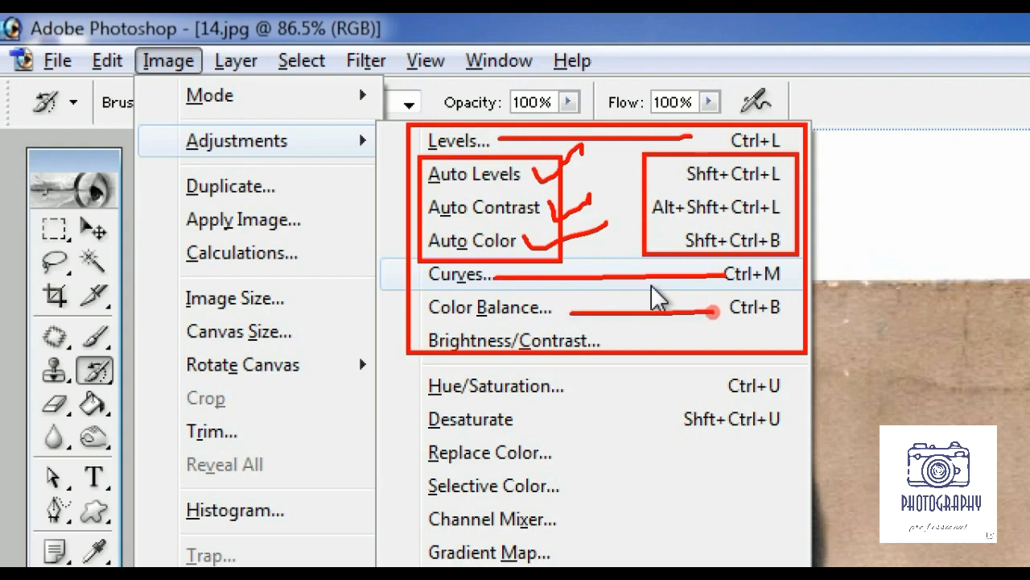
key("Escape")
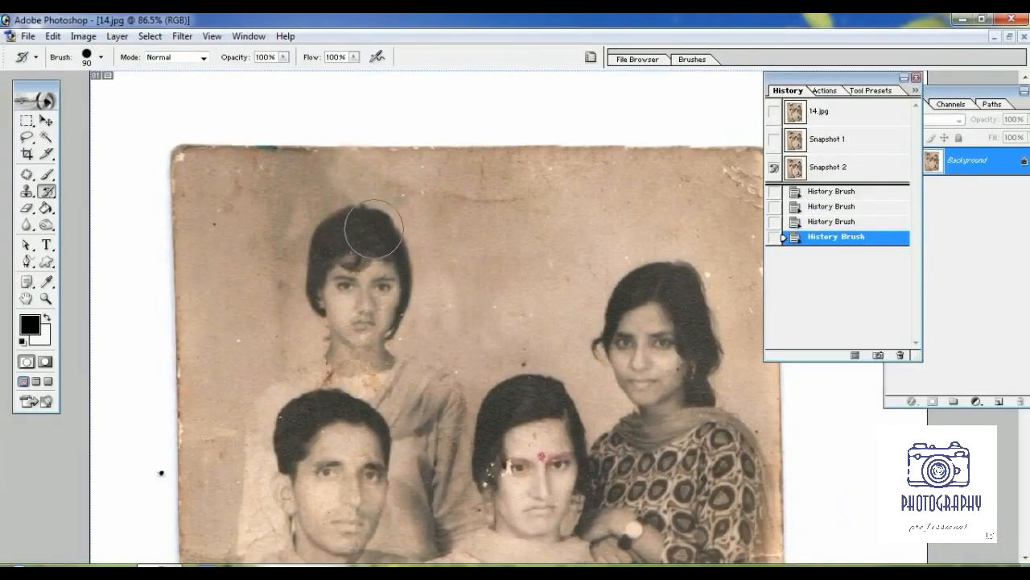
Apply Auto Contrast and Auto Levels to the whole photo.
key("ctrl+alt+shift+l")
key("ctrl+shift+l")
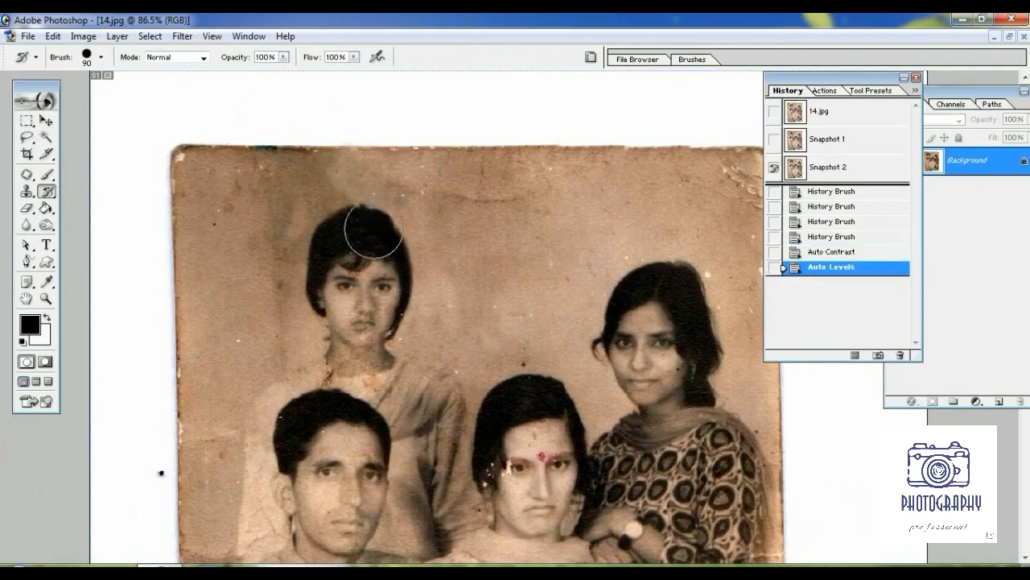
key("ctrl+0")
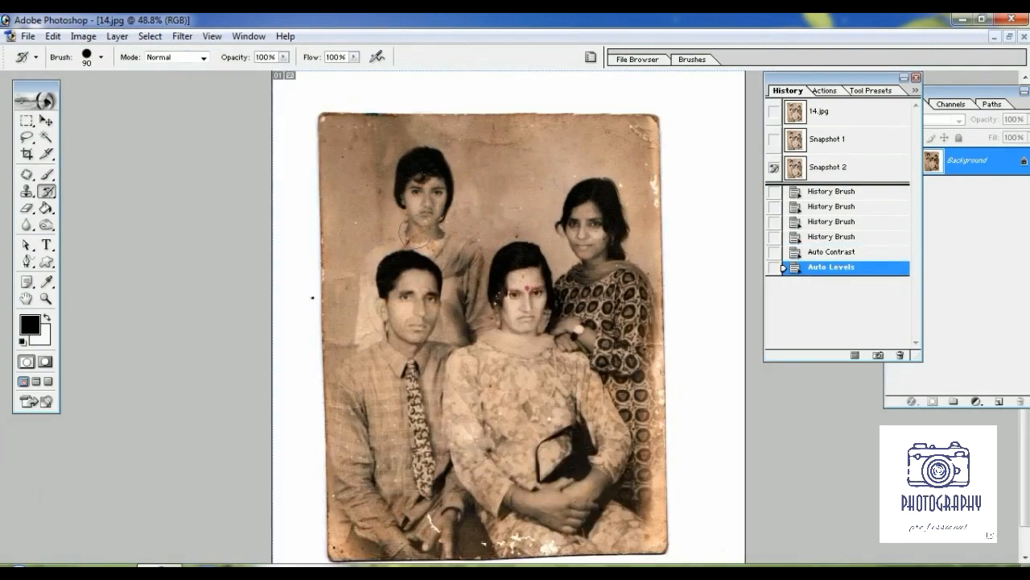
Brighten the photo with Curves, raising the RGB curve at input 50 to output 70.
key("ctrl+m")
mouse_move(835, 219)
left_mouse_down()
mouse_move(816, 221)
mouse_move(825, 228)
left_mouse_up()
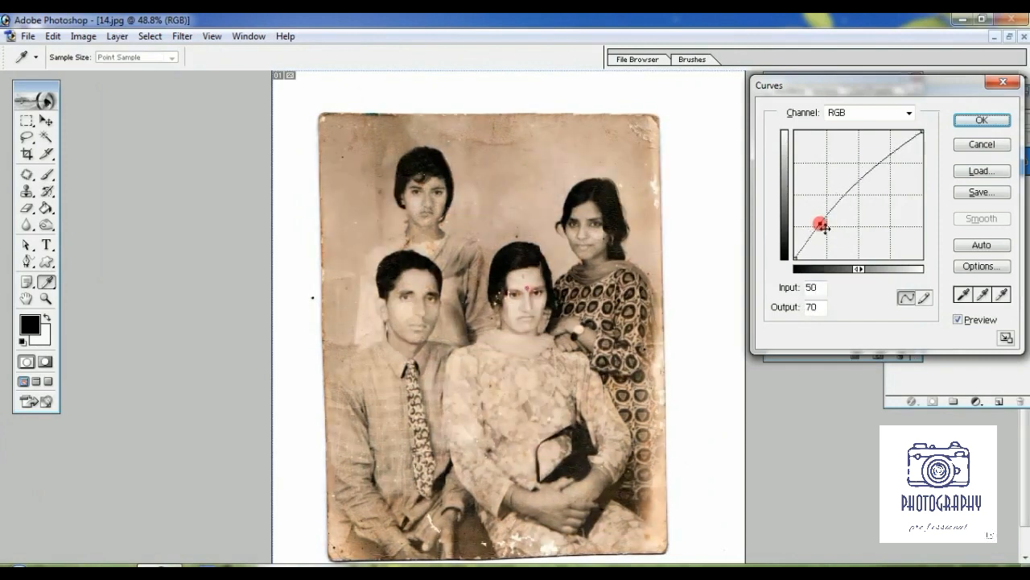
left_click(982, 120)
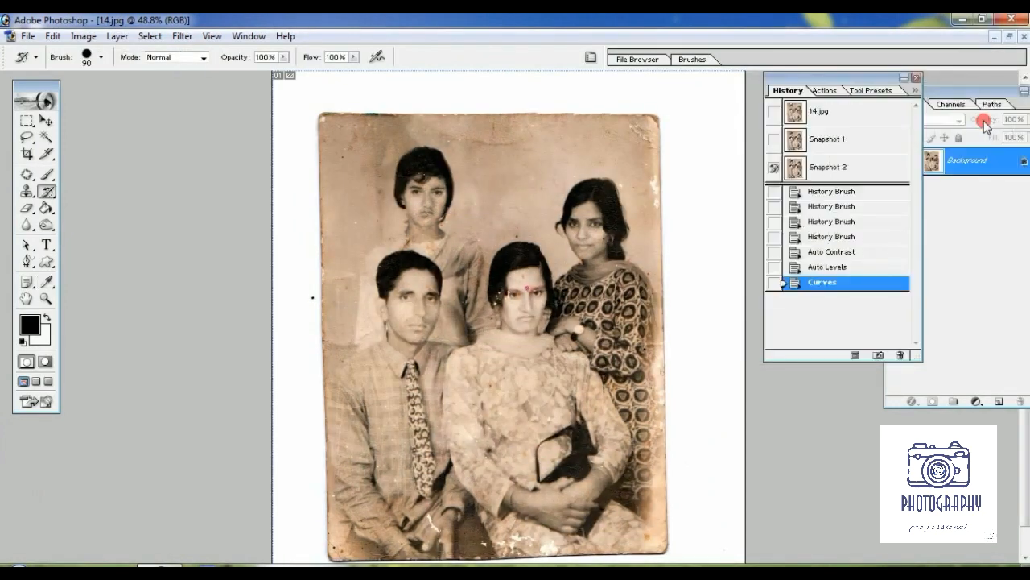
Try a Levels adjustment on the RGB channel with input black point 62 and midtone 1.20.
key("ctrl+l")
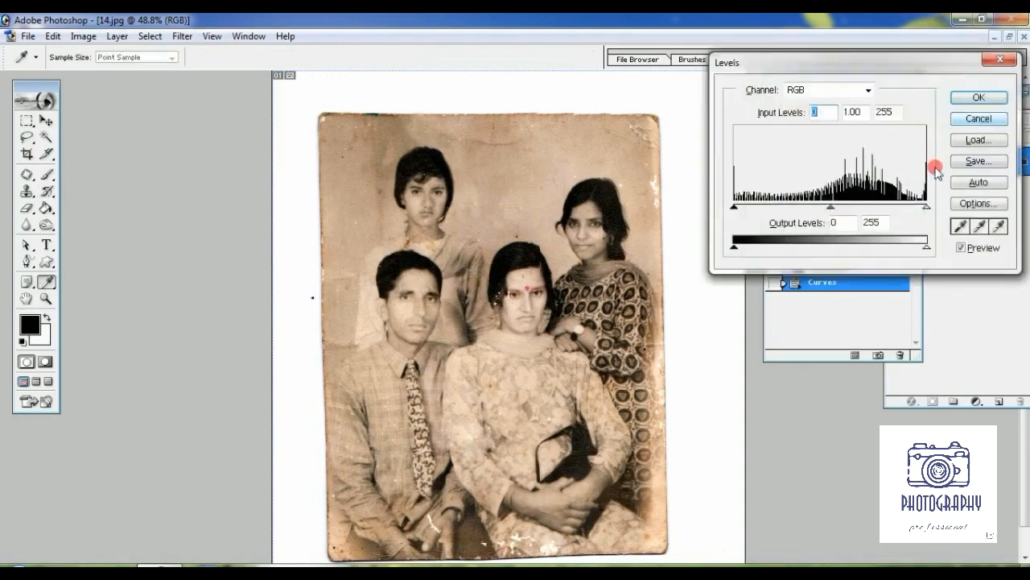
mouse_move(829, 207)
left_mouse_down()
mouse_move(789, 206)
mouse_move(915, 203)
mouse_move(847, 207)
left_mouse_up()
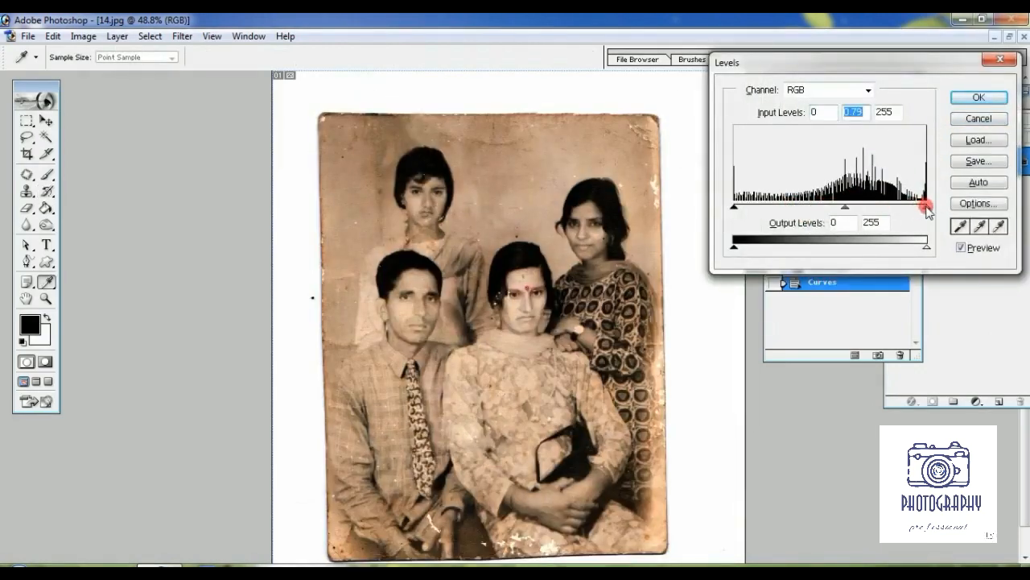
mouse_move(925, 207)
left_mouse_down()
mouse_move(856, 207)
mouse_move(926, 206)
left_mouse_up()
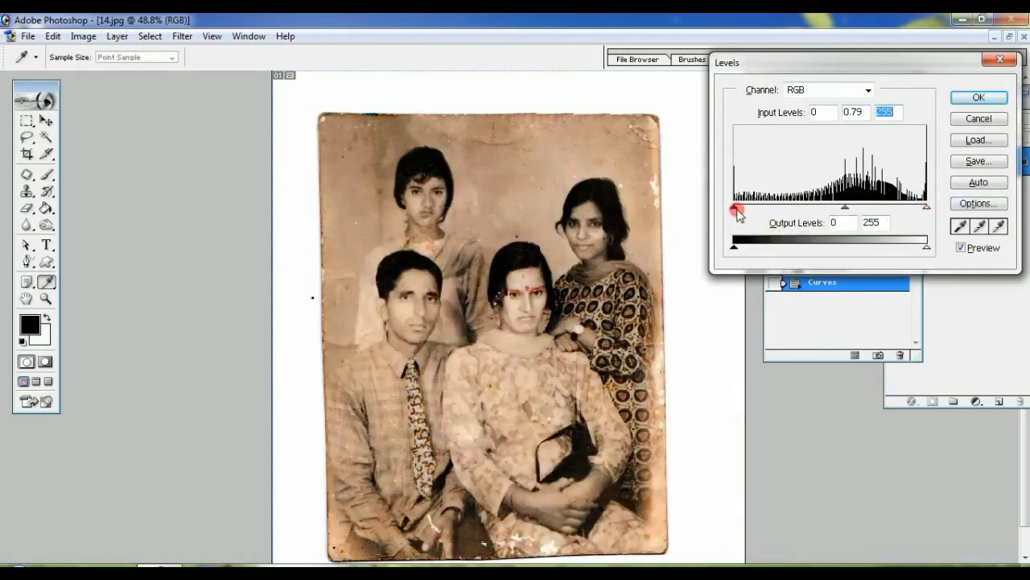
left_click_drag(737, 212, 775, 207)
mouse_move(864, 207)
left_mouse_down()
mouse_move(811, 211)
mouse_move(846, 212)
left_mouse_up()
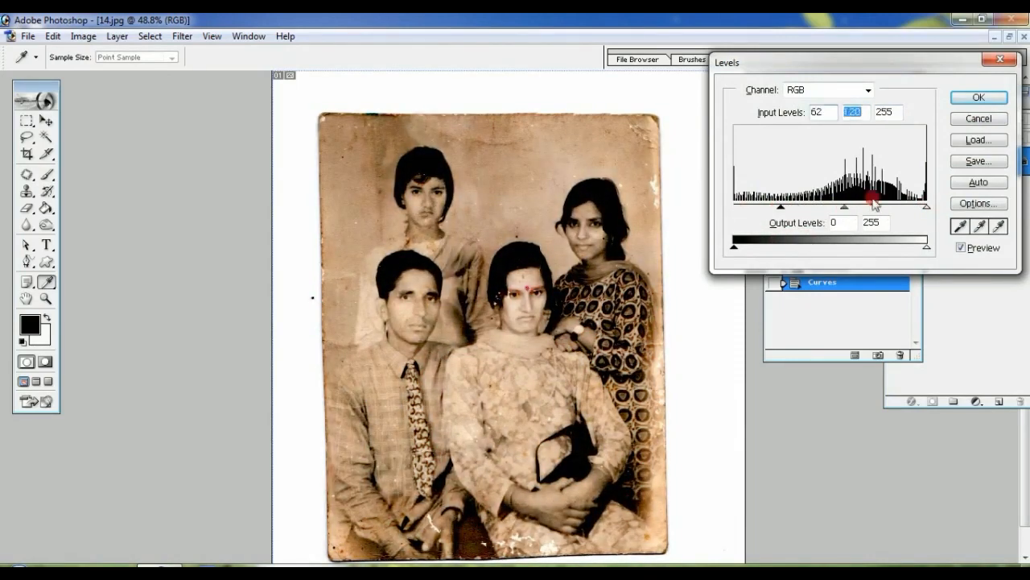
left_click(978, 118)
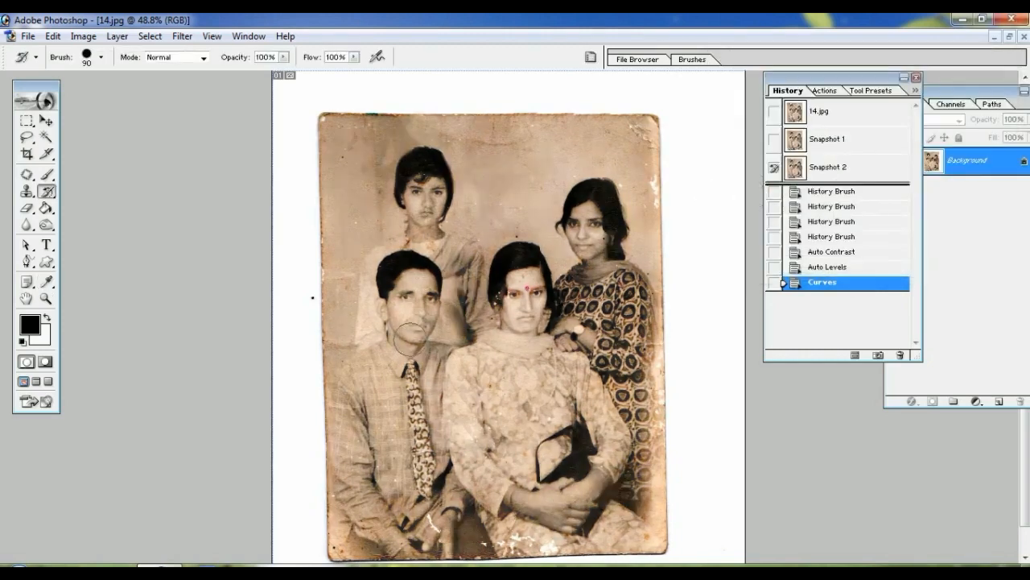
left_click_drag(33, 84, 205, 109)
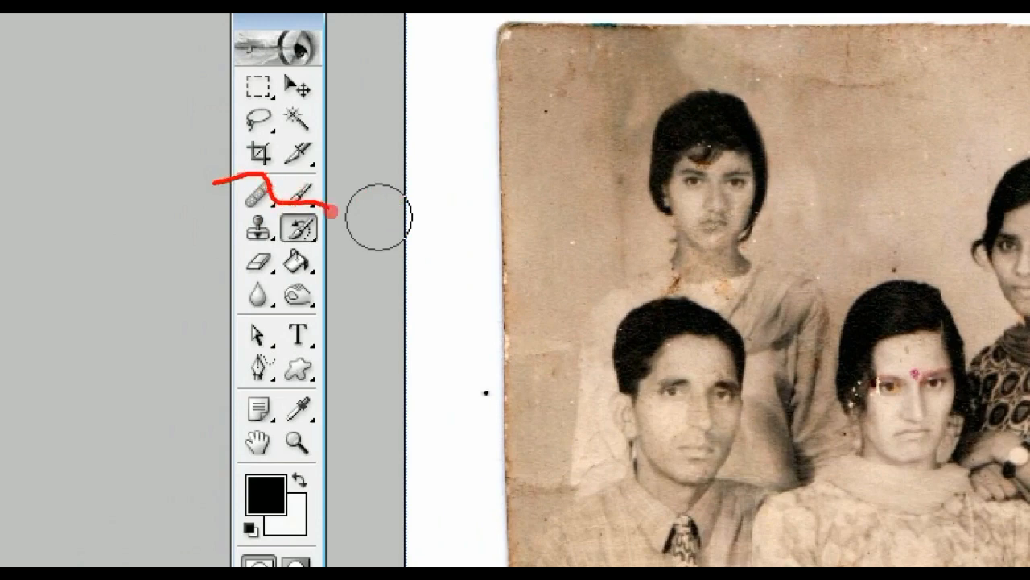
left_click_drag(322, 248, 248, 252)
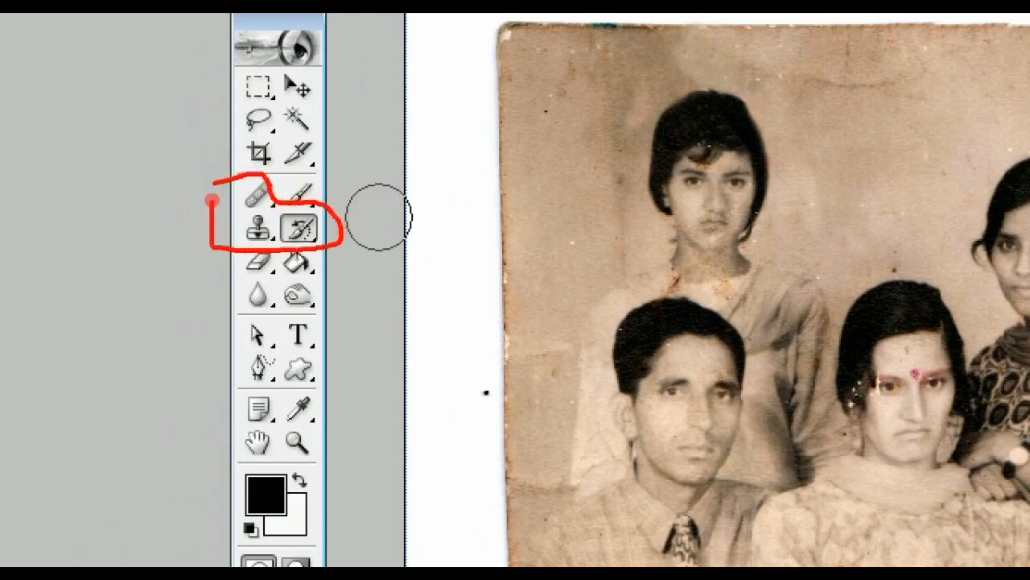